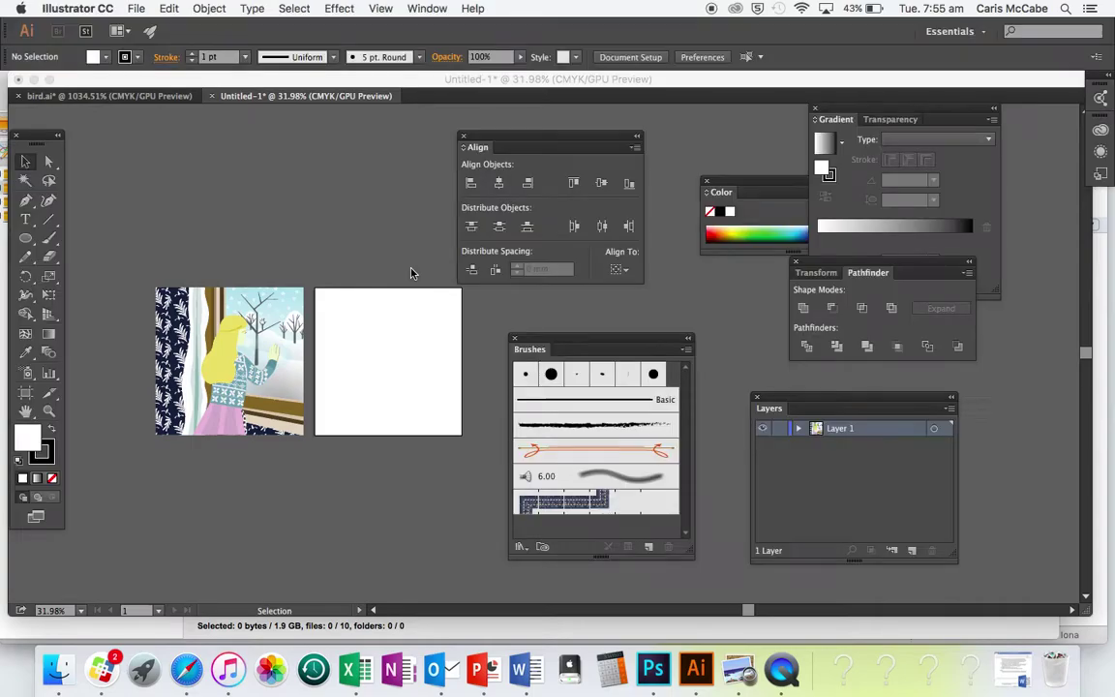
# Step: Examine the finished winter window illustration, including the girl, her patterned jumper and the snowy view with trees, beside the blank artboard
pyautogui.scroll(5, 411, 273)
pyautogui.scroll(-5, 411, 273)
pyautogui.hscroll(-5, 411, 273)
pyautogui.scroll(5, 410, 273)
pyautogui.hscroll(-3, 411, 273)
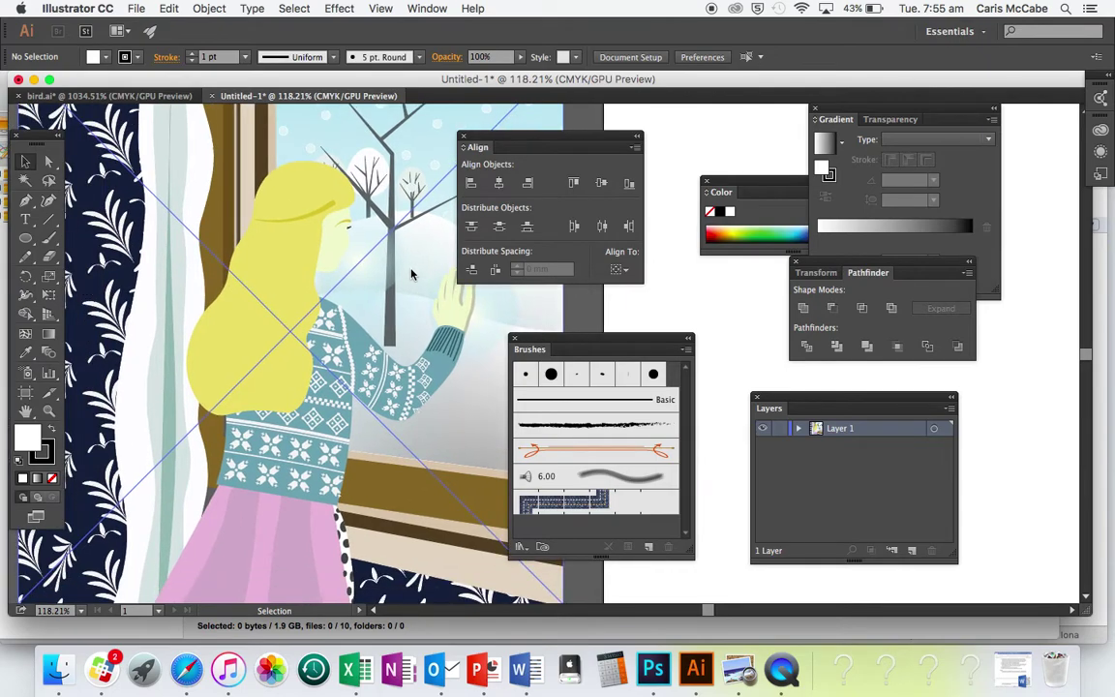
pyautogui.scroll(-3, 411, 273)
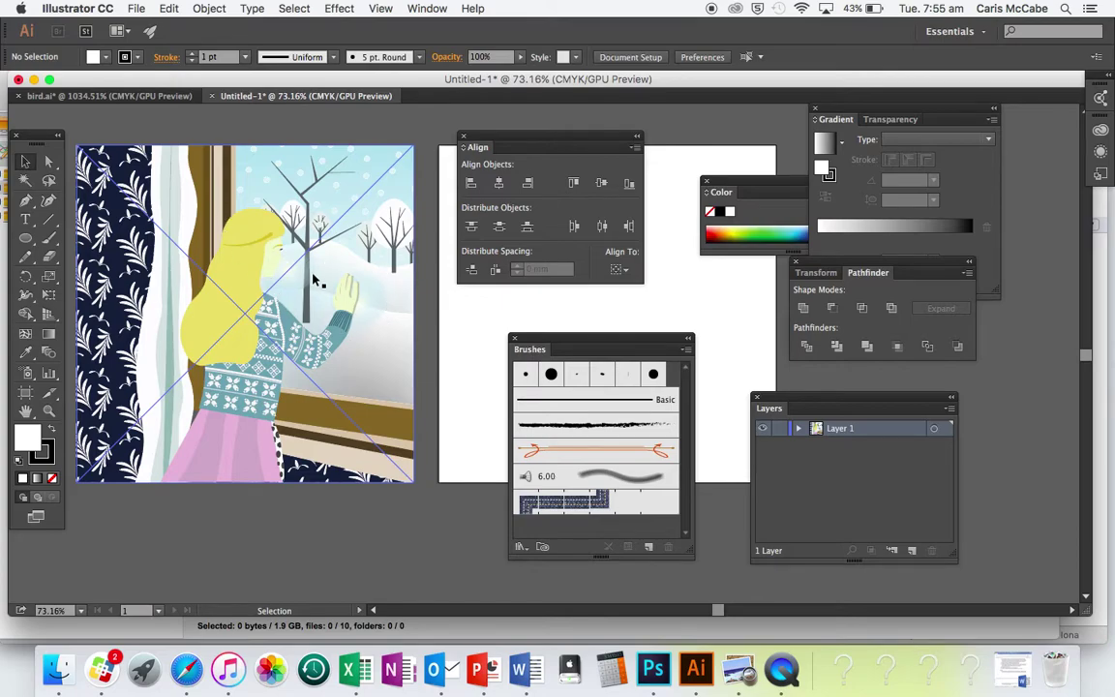
pyautogui.scroll(5, 318, 356)
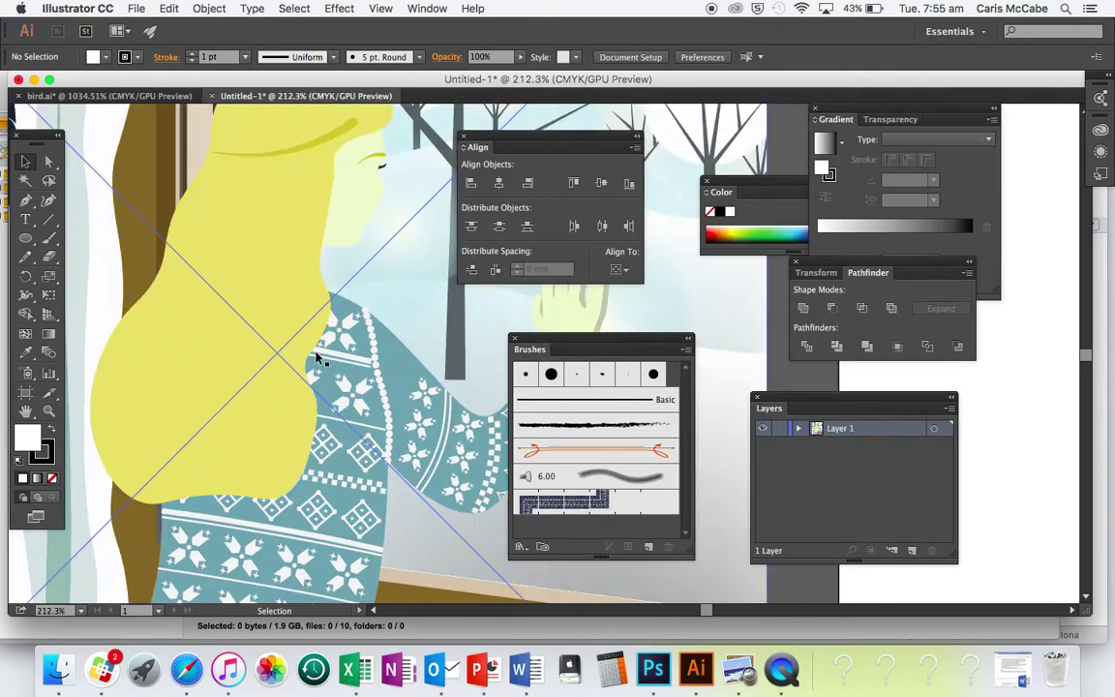
pyautogui.scroll(-1, 318, 356)
pyautogui.scroll(-2, 318, 356)
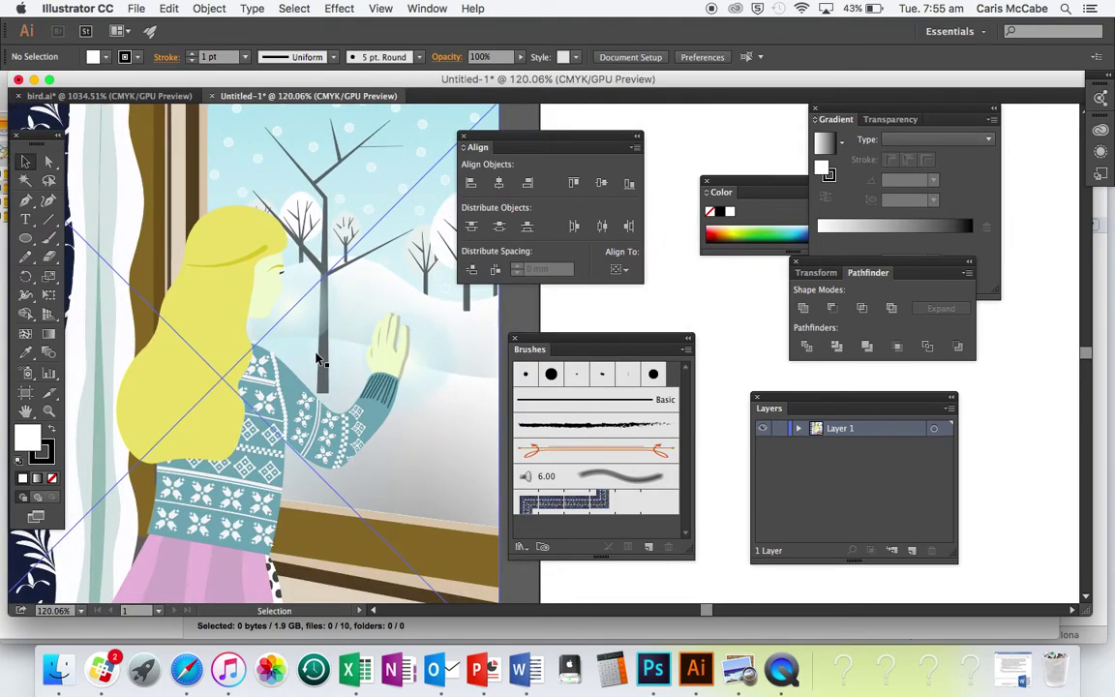
pyautogui.scroll(-3, 318, 358)
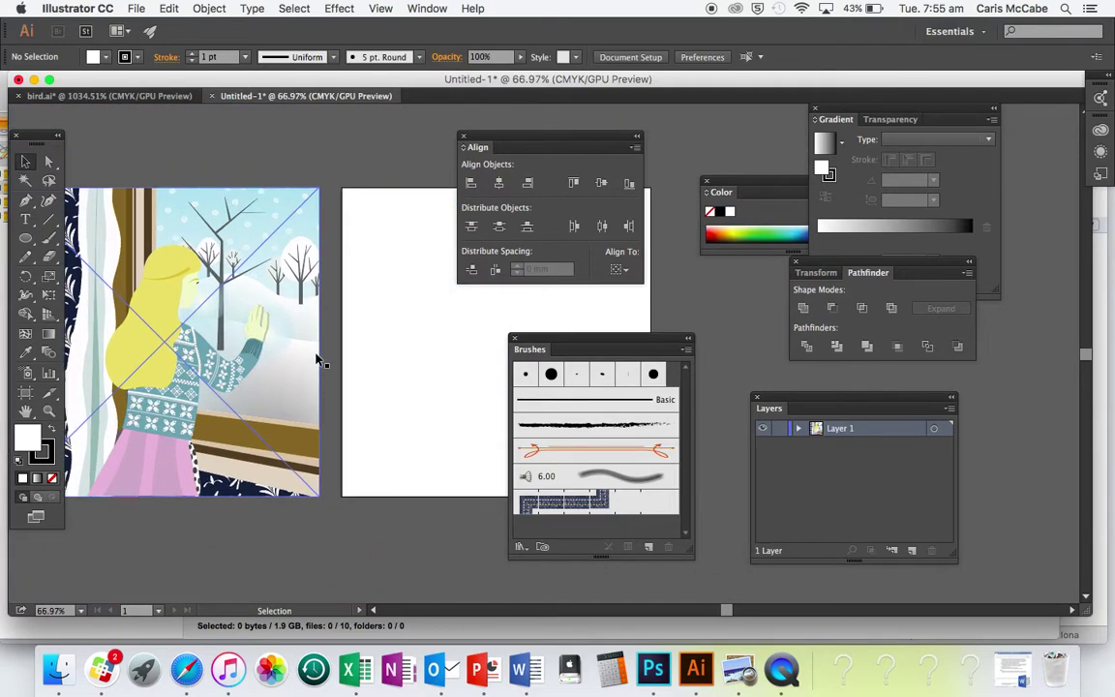
pyautogui.hscroll(5, 318, 358)
pyautogui.hscroll(-3, 316, 361)
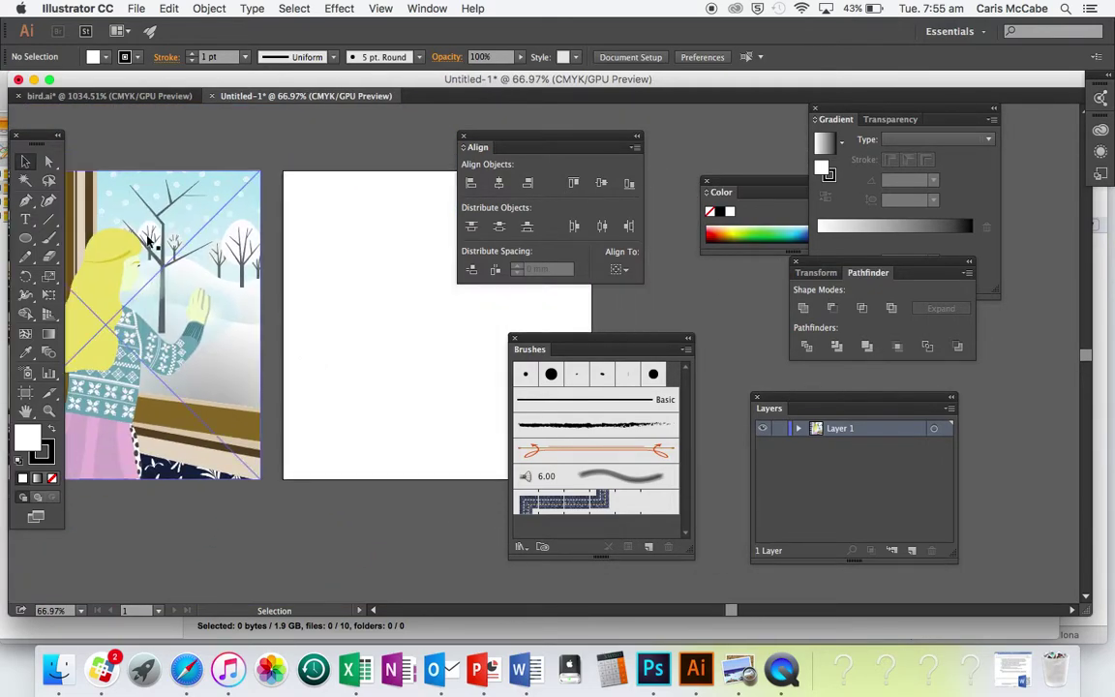
# Step: Draw a rectangle in the upper-right corner of the blank artboard, covering nearly half its width and about two thirds of its height
pyautogui.hscroll(3, 383, 352)
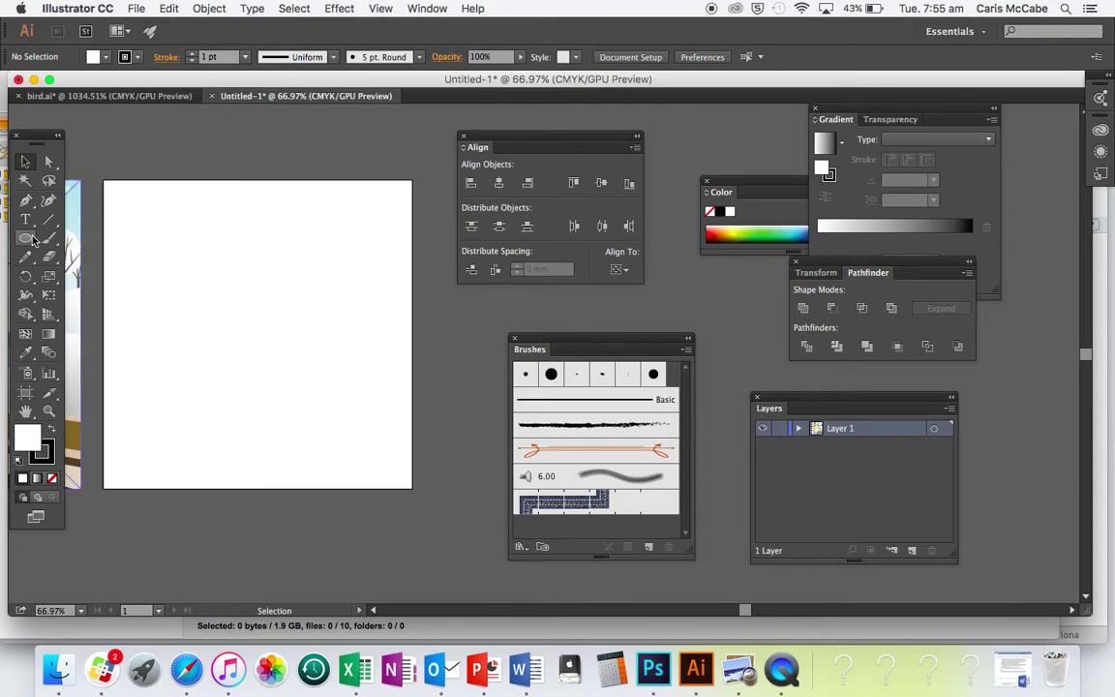
pyautogui.moveTo(25, 237); pyautogui.dragTo(96, 237)
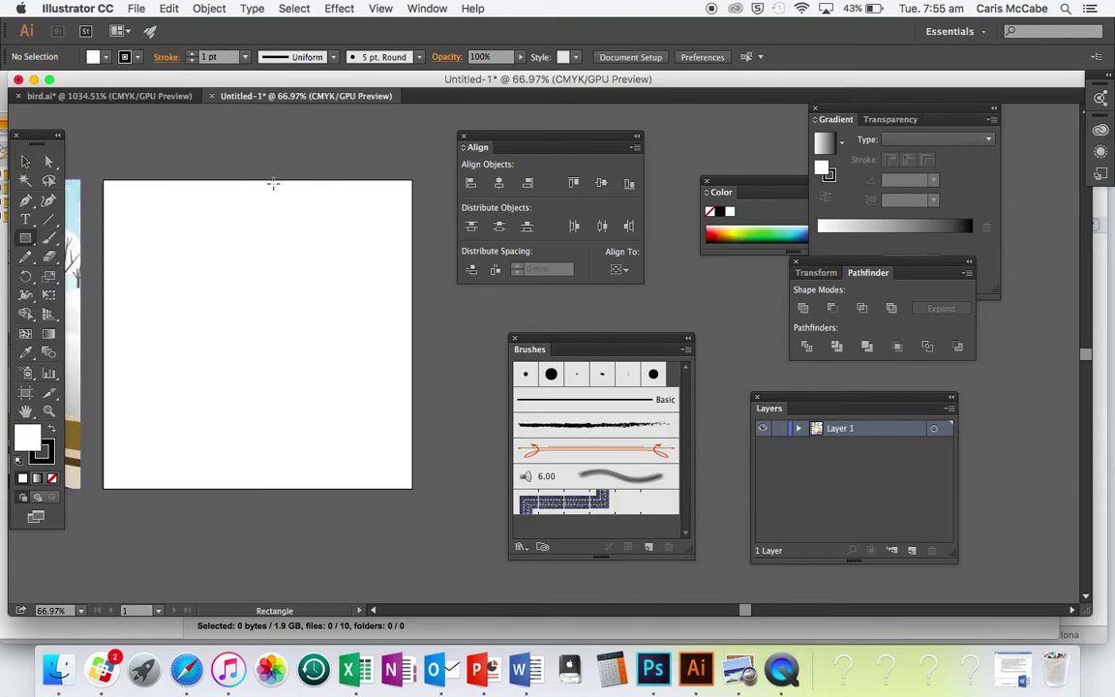
pyautogui.moveTo(273, 179); pyautogui.dragTo(413, 377)
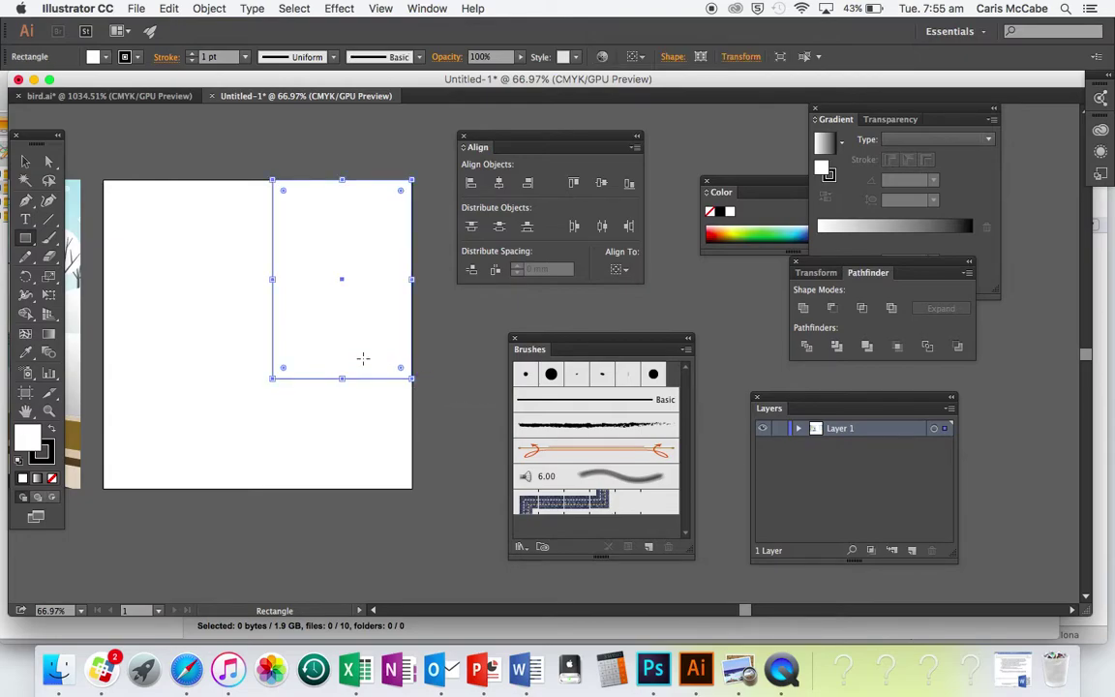
# Step: Remove the rectangle's stroke and fill it with the linear white-to-black gradient
pyautogui.click(50, 460)
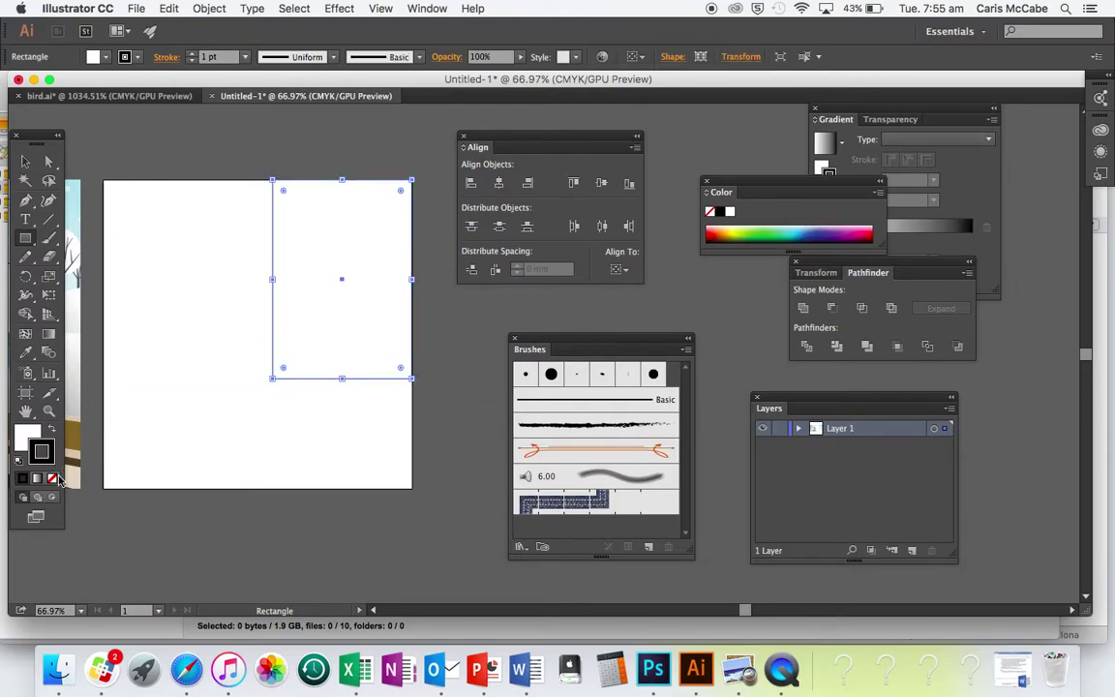
pyautogui.click(53, 478)
pyautogui.click(28, 438)
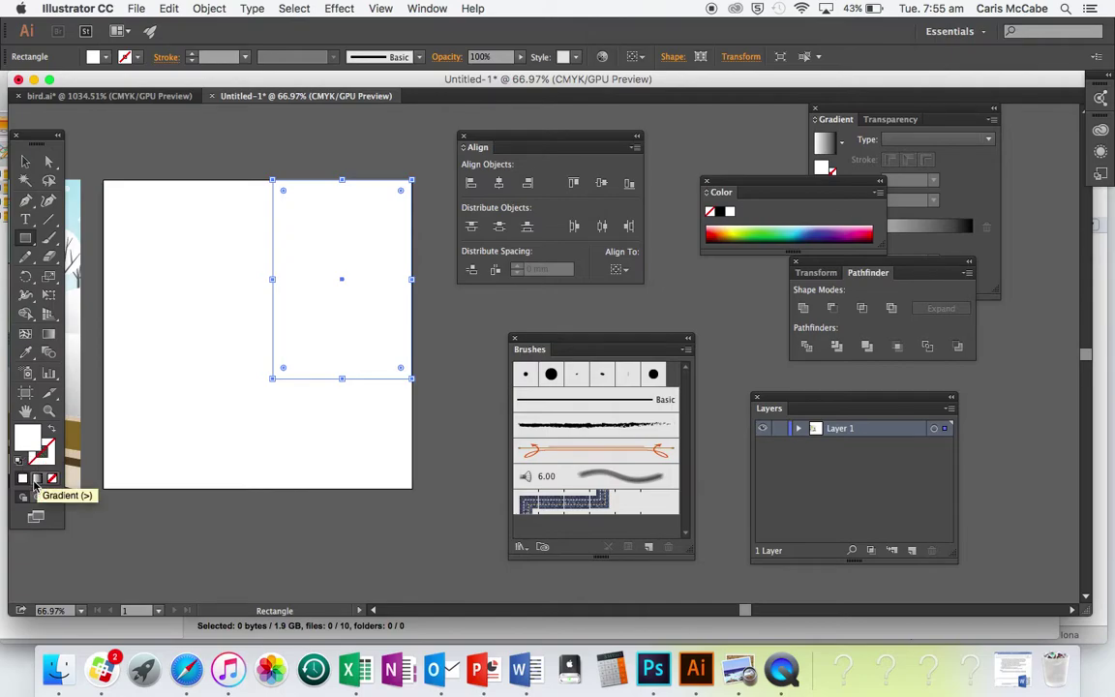
pyautogui.click(37, 479)
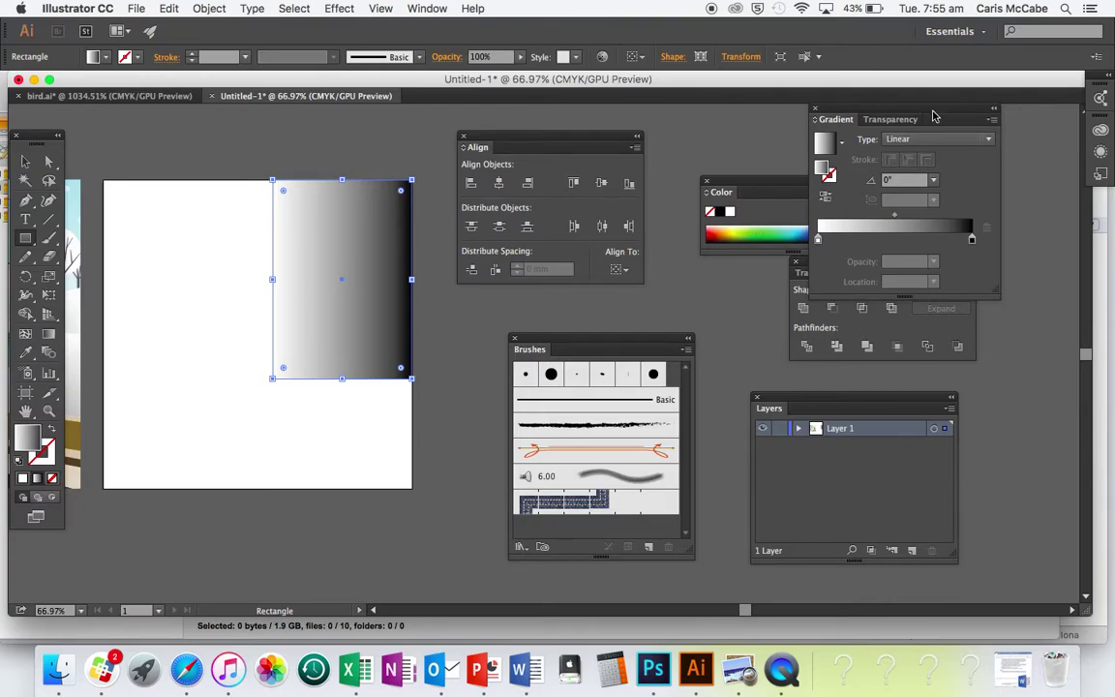
# Step: Switch the gradient's black stop to CMYK and recolour it light blue, C 35.29, M 0, Y 0.78, K 0
pyautogui.moveTo(932, 116); pyautogui.dragTo(781, 112)
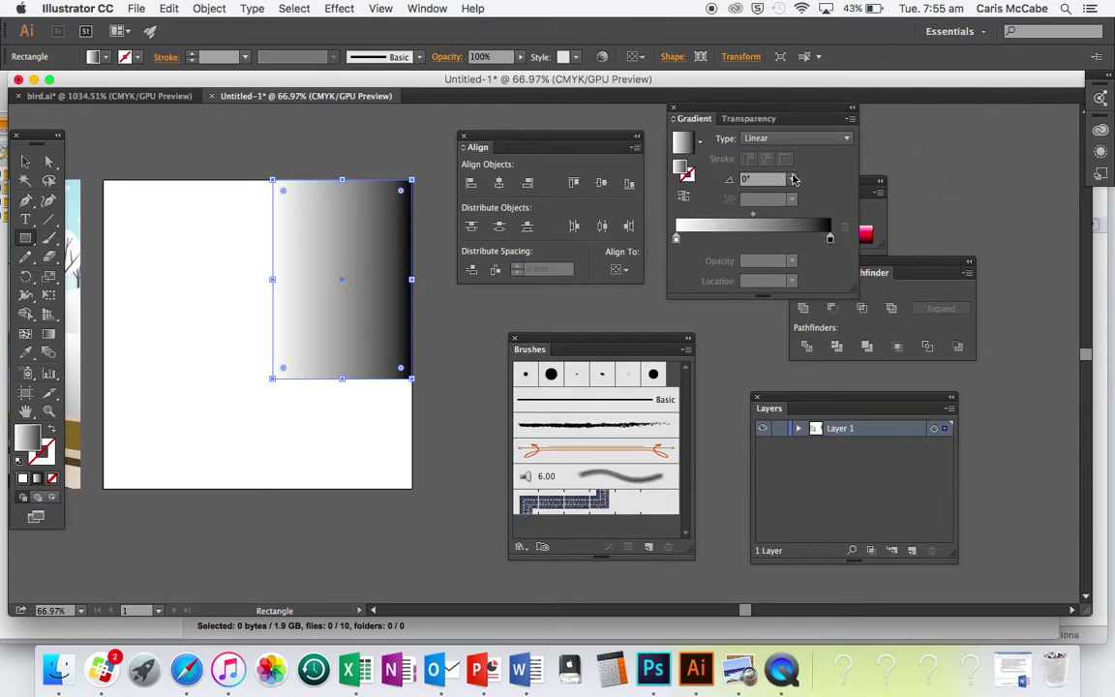
pyautogui.click(448, 8)
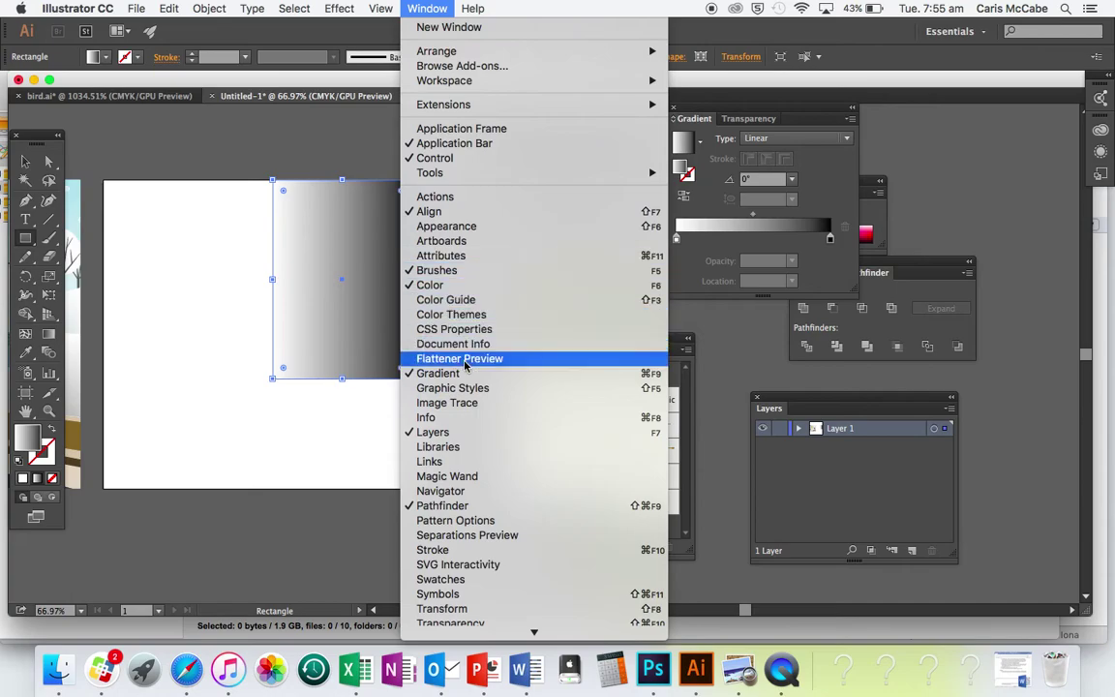
pyautogui.click(793, 113)
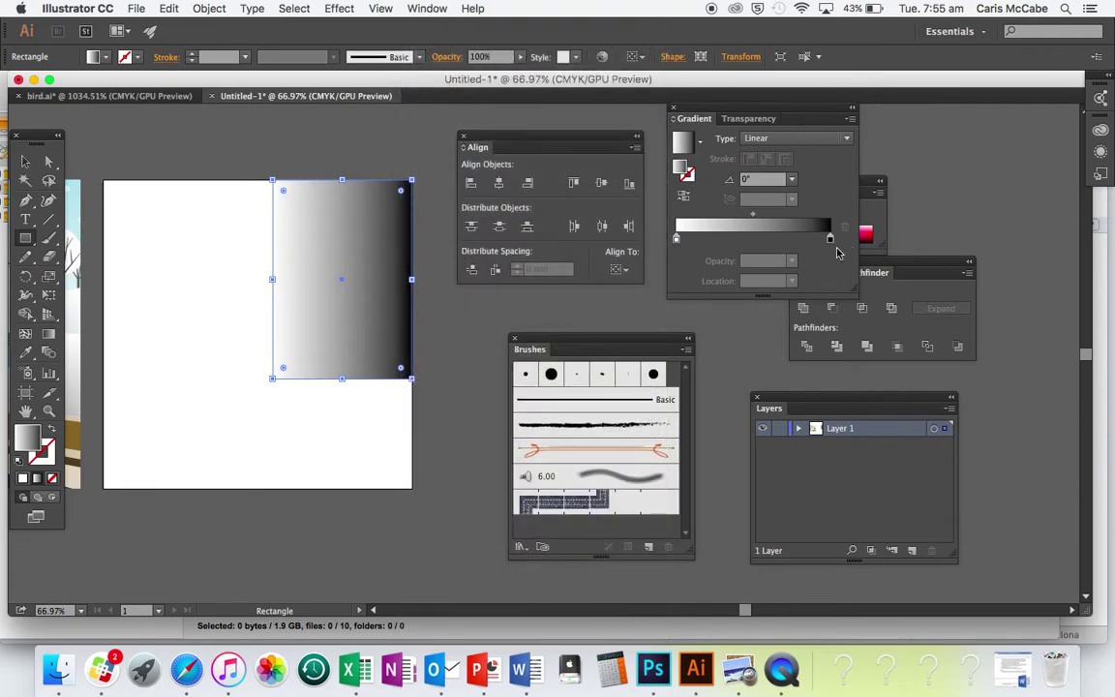
pyautogui.doubleClick(830, 241)
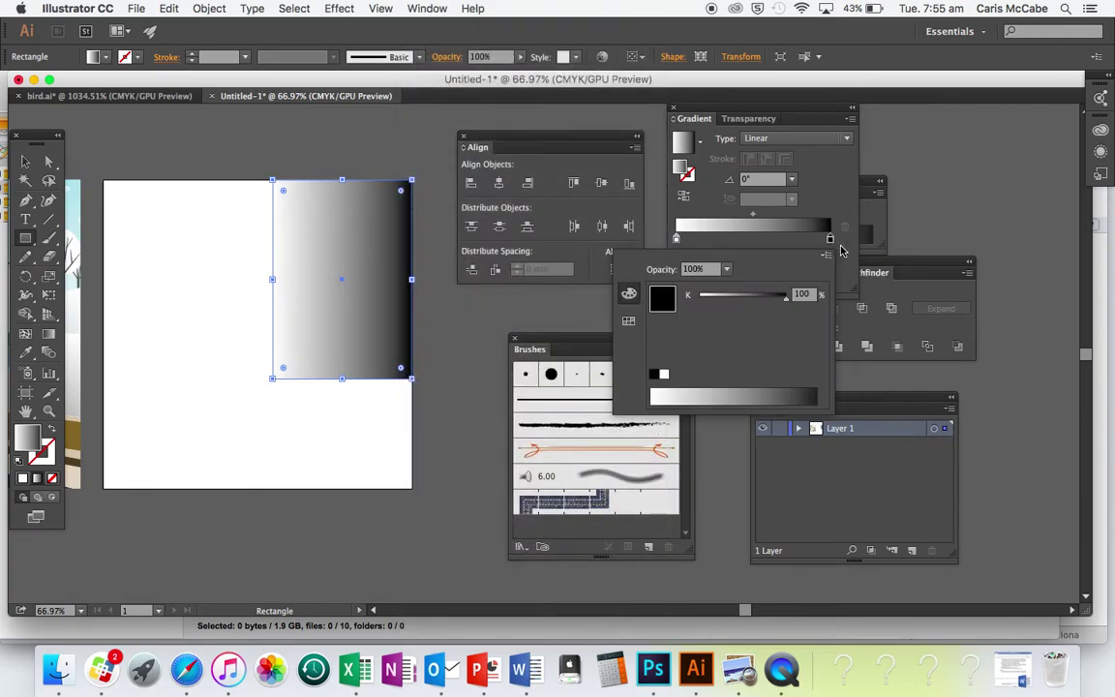
pyautogui.click(827, 255)
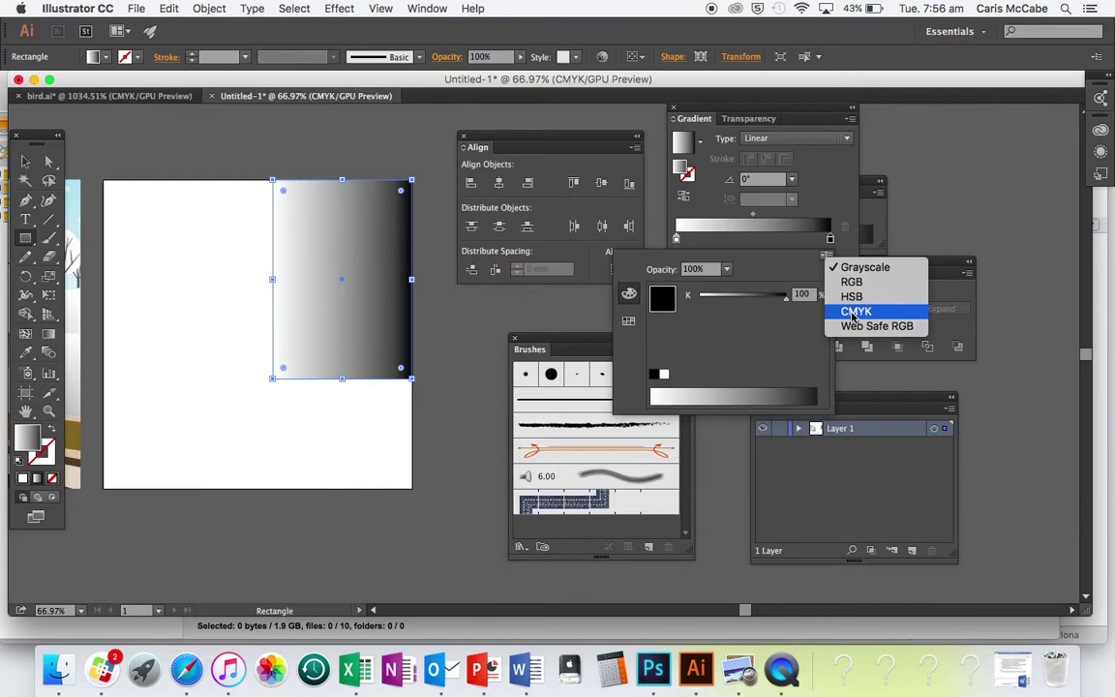
pyautogui.click(853, 312)
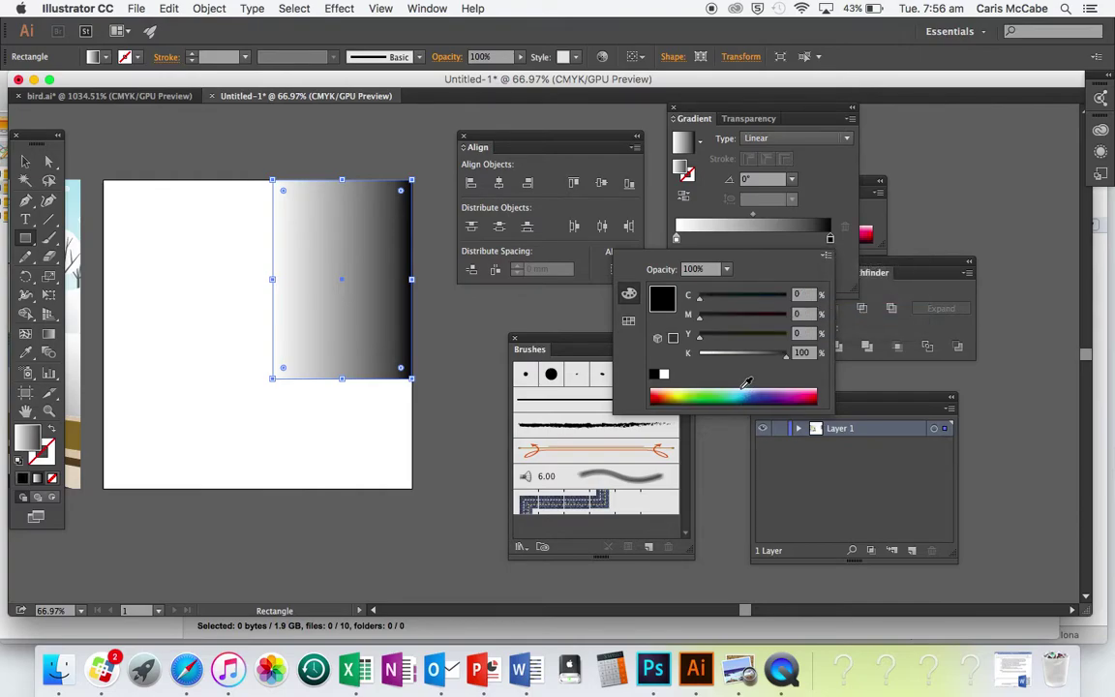
pyautogui.click(745, 390)
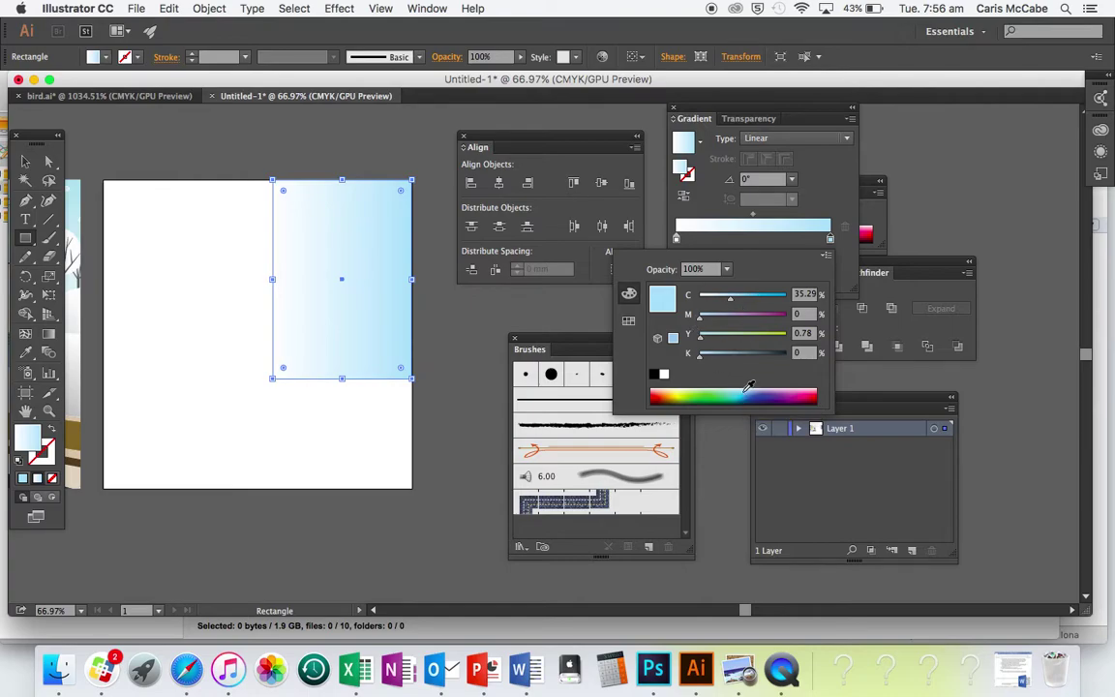
# Step: Switch the gradient's white stop from Grayscale to CMYK colour mode, keeping it white
pyautogui.click(678, 238)
pyautogui.doubleClick(677, 238)
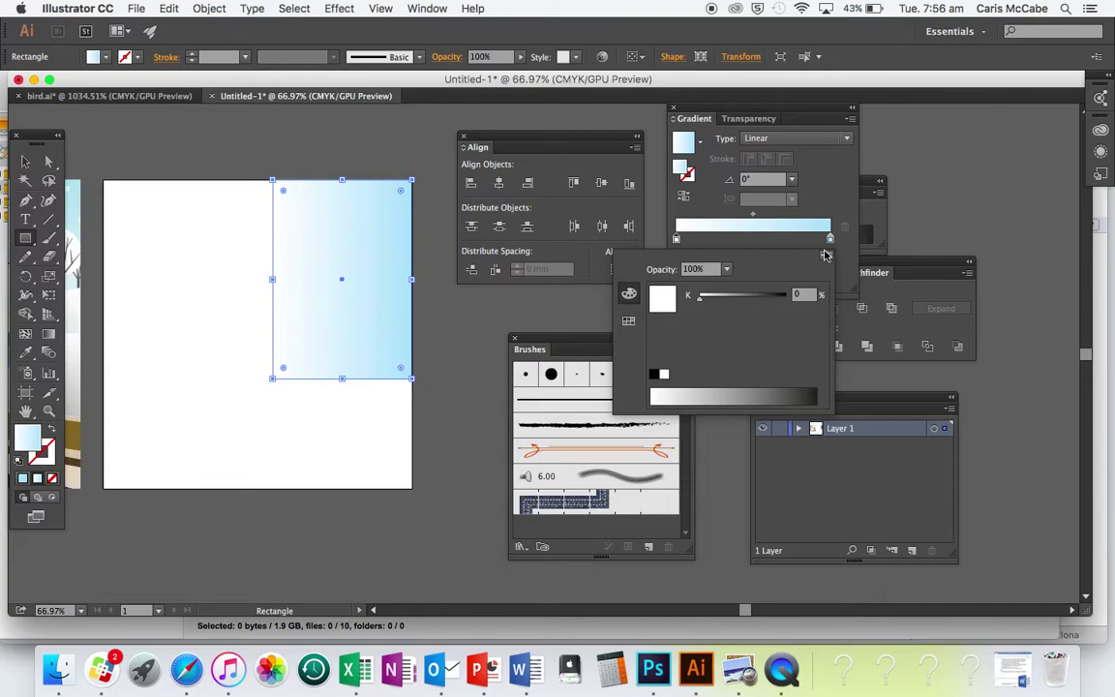
pyautogui.click(825, 254)
pyautogui.click(841, 312)
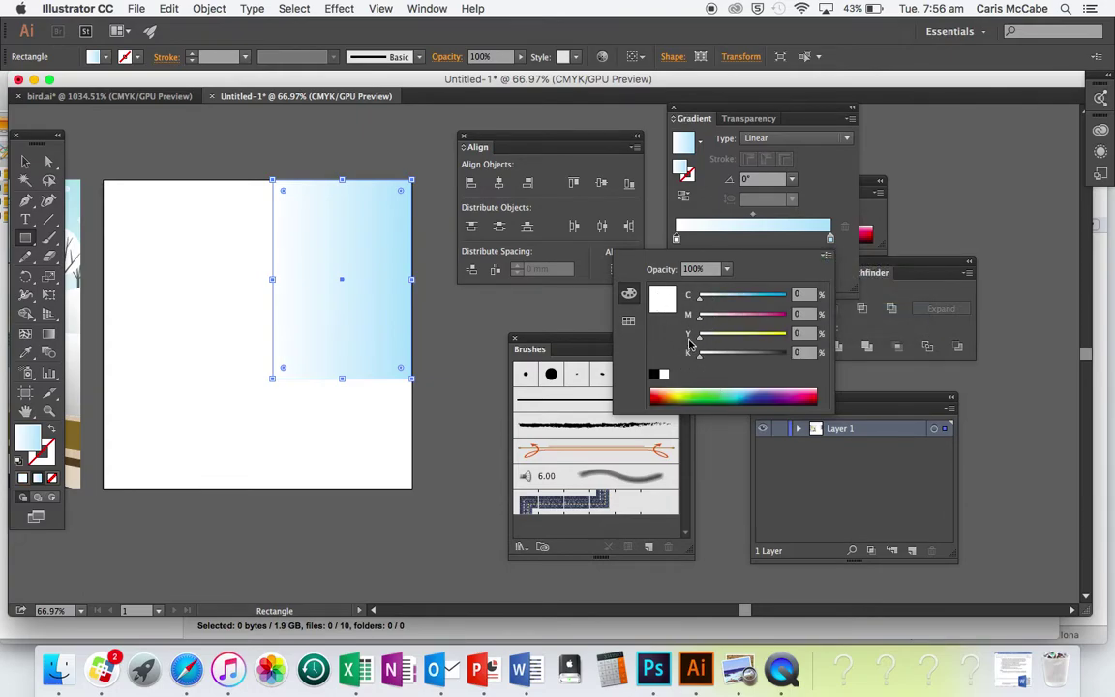
pyautogui.click(306, 390)
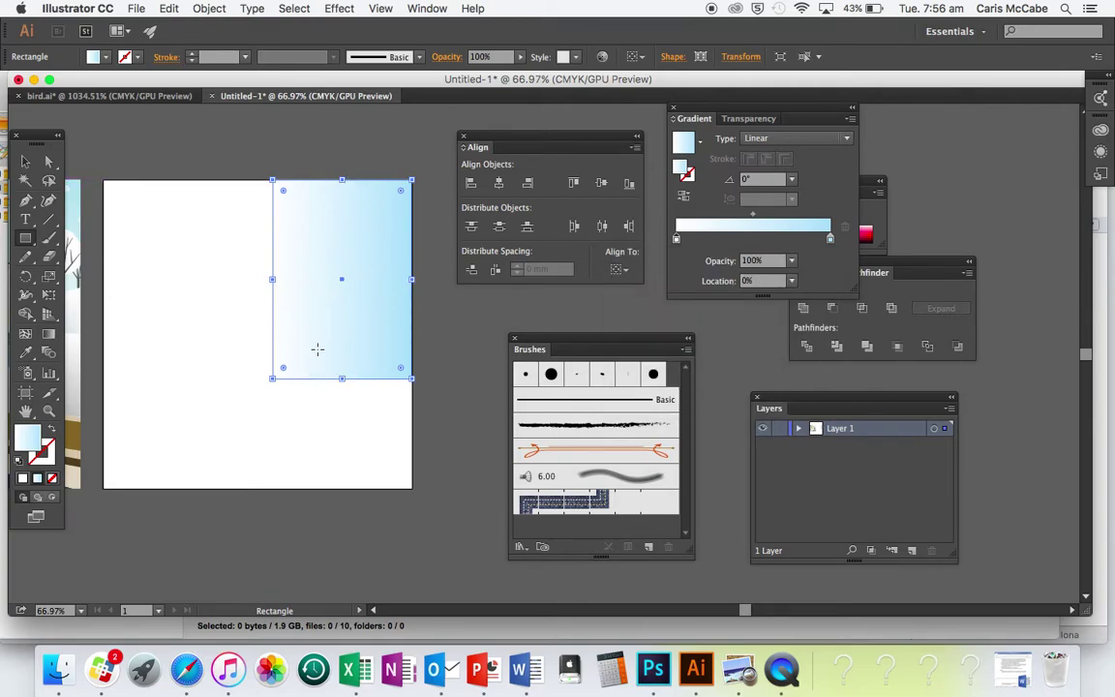
# Step: Redirect the rectangle's gradient vertically at 90° with the Gradient tool, running from white at its lower edge to blue at its upper edge
pyautogui.click(49, 334)
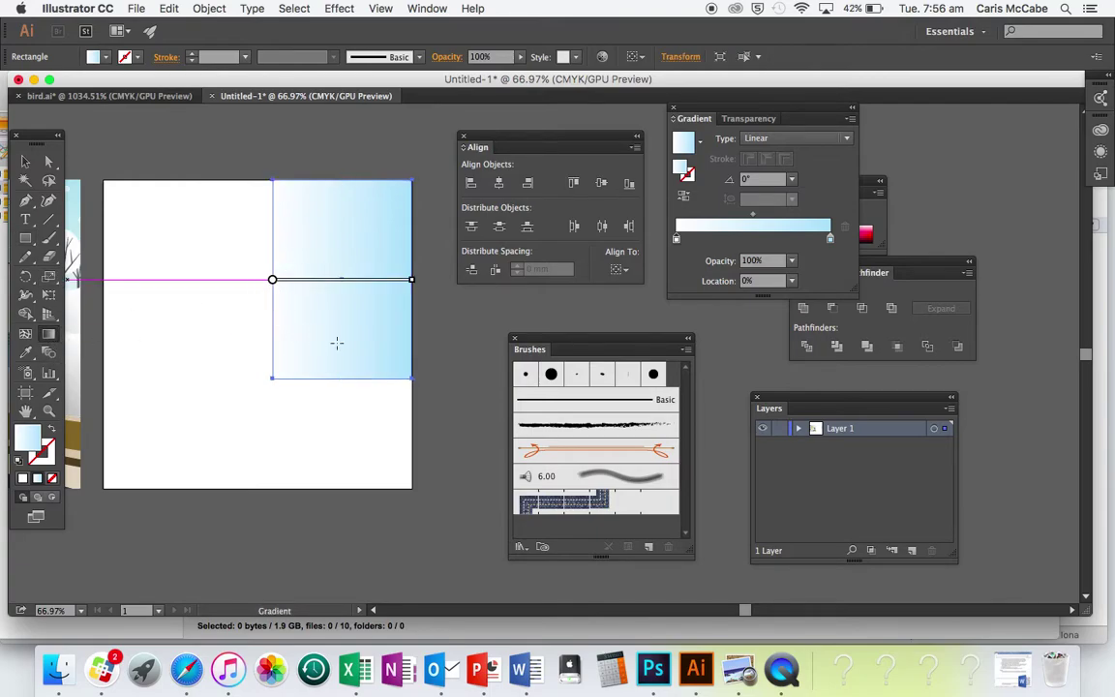
pyautogui.moveTo(338, 378); pyautogui.dragTo(342, 185)
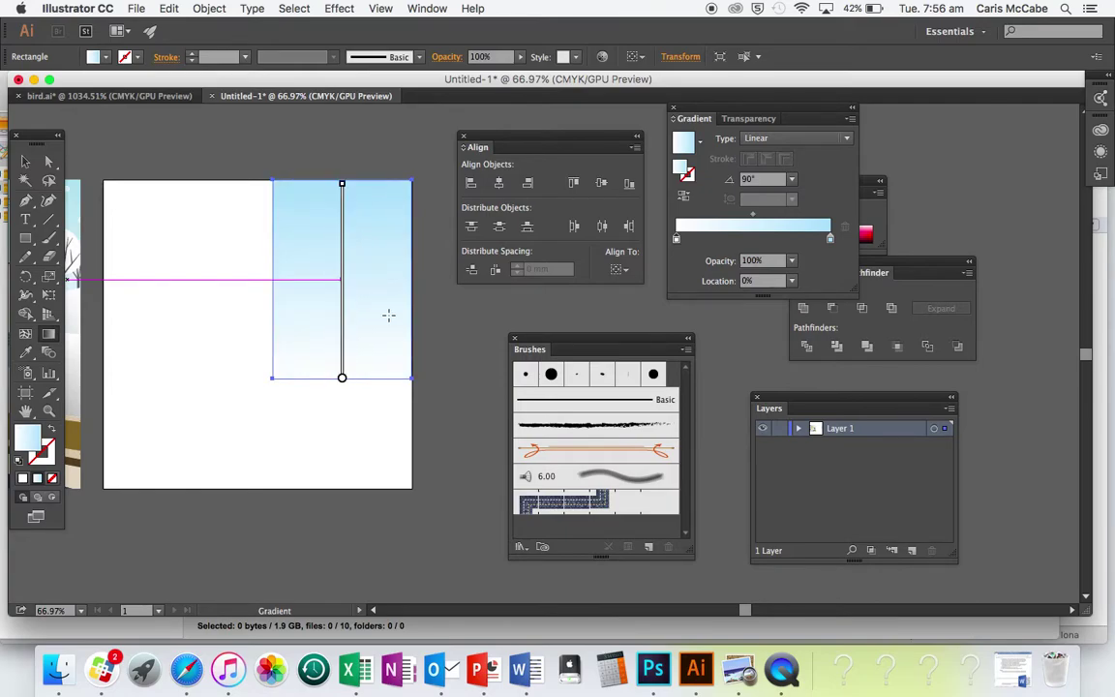
pyautogui.hscroll(-3, 318, 330)
pyautogui.scroll(2, 318, 330)
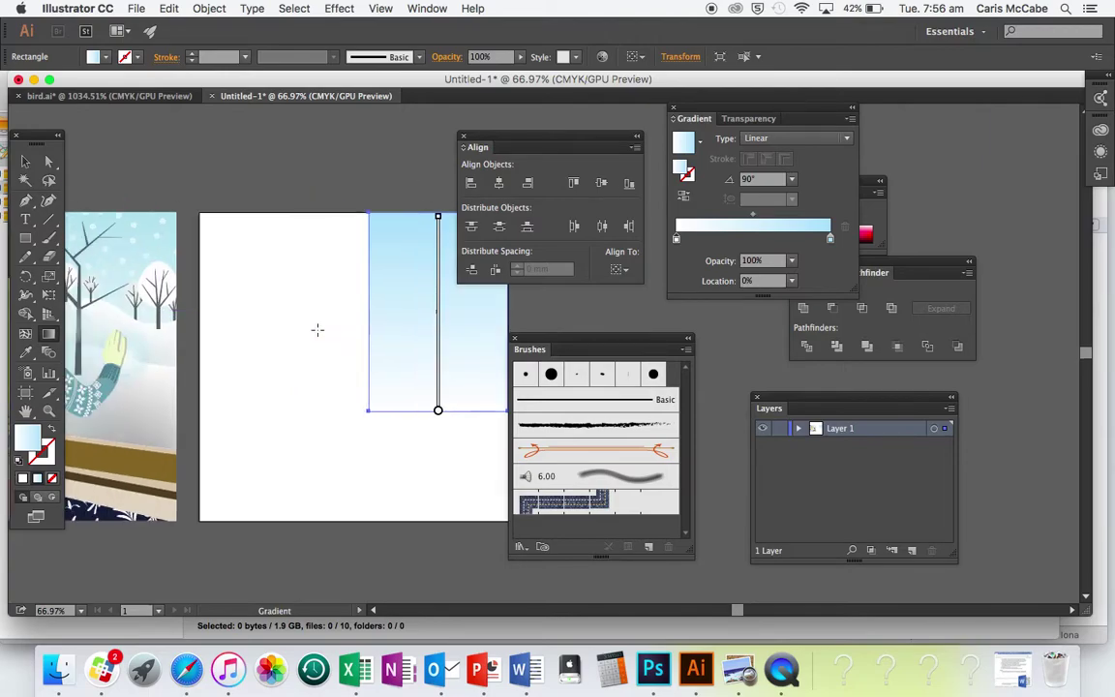
# Step: Shift the gradient slightly upward within the rectangle so more white shows at its base, and deselect the rectangle
pyautogui.moveTo(392, 303); pyautogui.dragTo(391, 284)
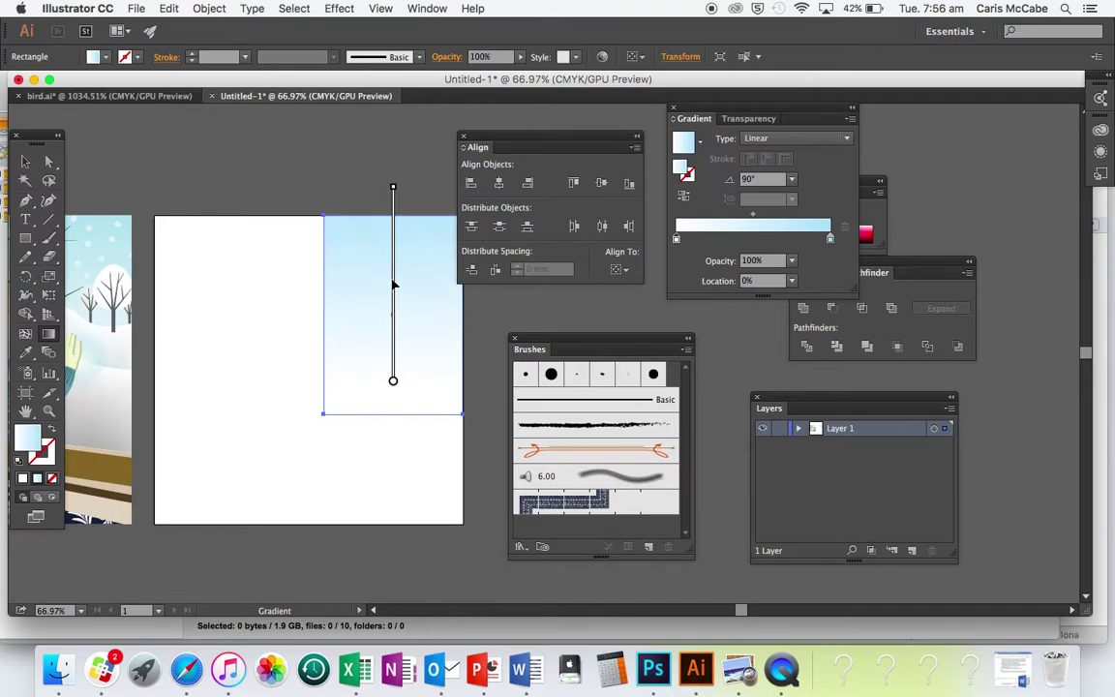
pyautogui.moveTo(393, 283)
pyautogui.mouseDown()
pyautogui.moveTo(393, 296)
pyautogui.moveTo(393, 261)
pyautogui.moveTo(392, 300)
pyautogui.mouseUp()
pyautogui.hscroll(2, 393, 302)
pyautogui.scroll(-1, 393, 301)
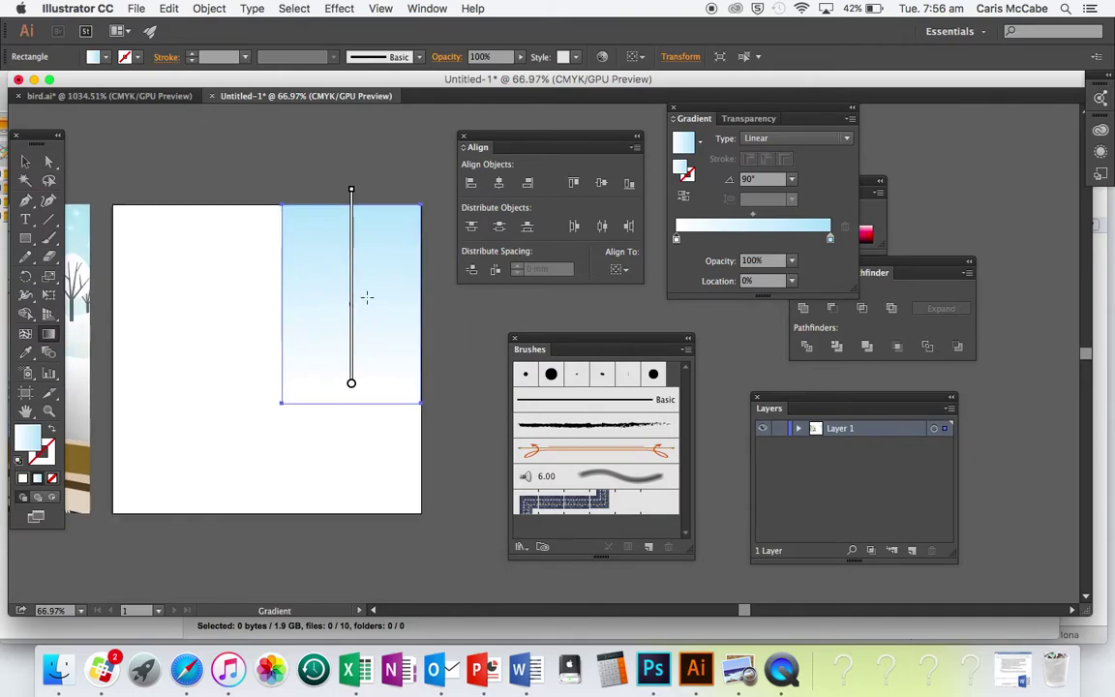
pyautogui.press('v')
pyautogui.click(316, 486)
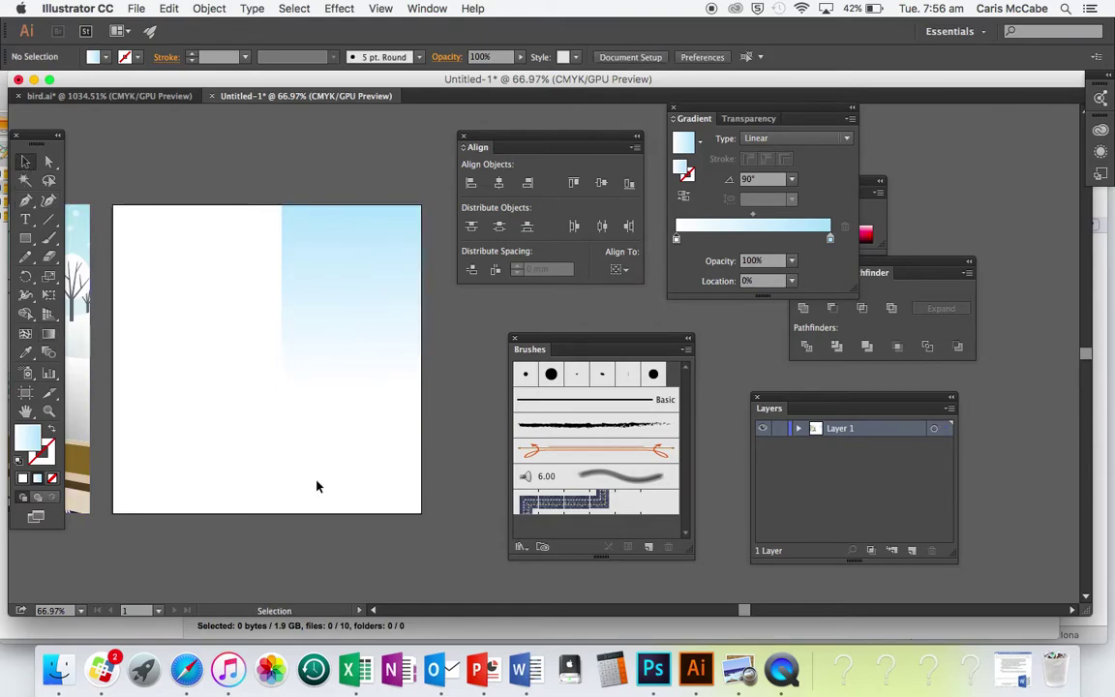
# Step: Draw a closed snow-hill shape over the rectangle's lower part with the Curvature tool, giving it a wavy upper edge and straight sides and base
pyautogui.click(48, 200)
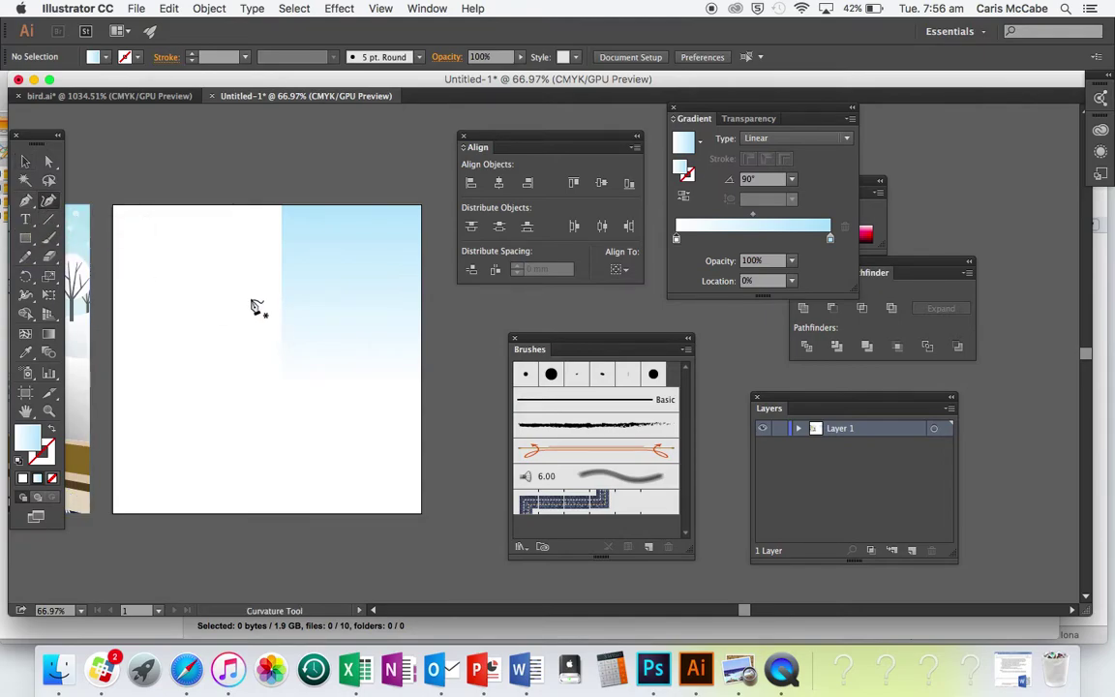
pyautogui.click(247, 293)
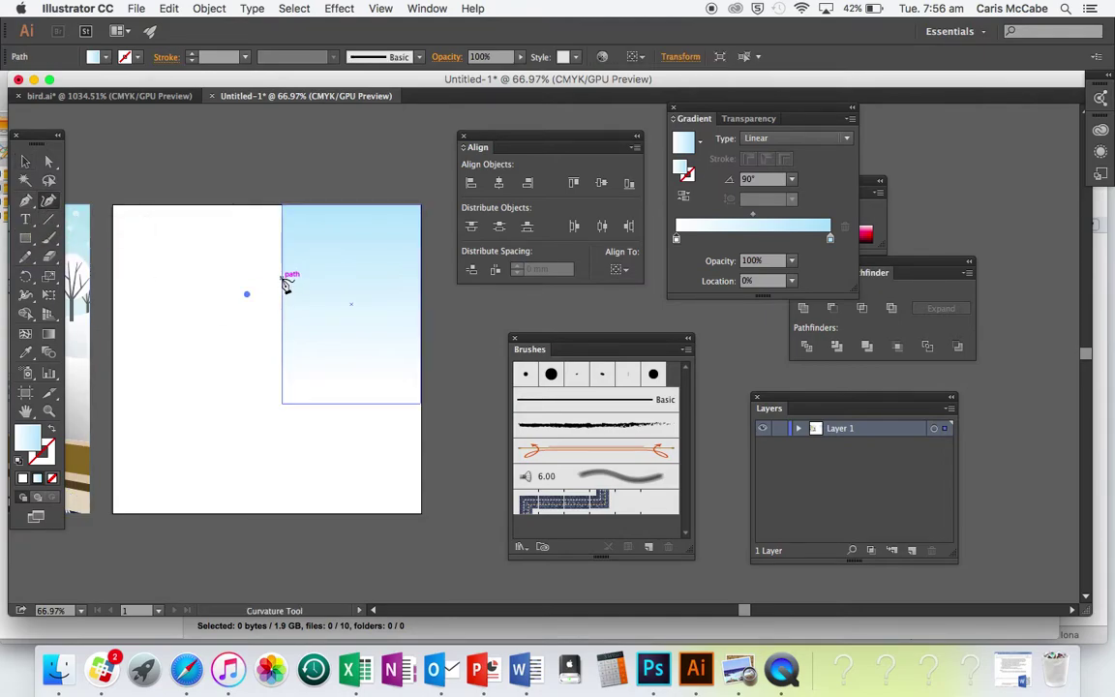
pyautogui.click(273, 279)
pyautogui.click(319, 277)
pyautogui.click(367, 304)
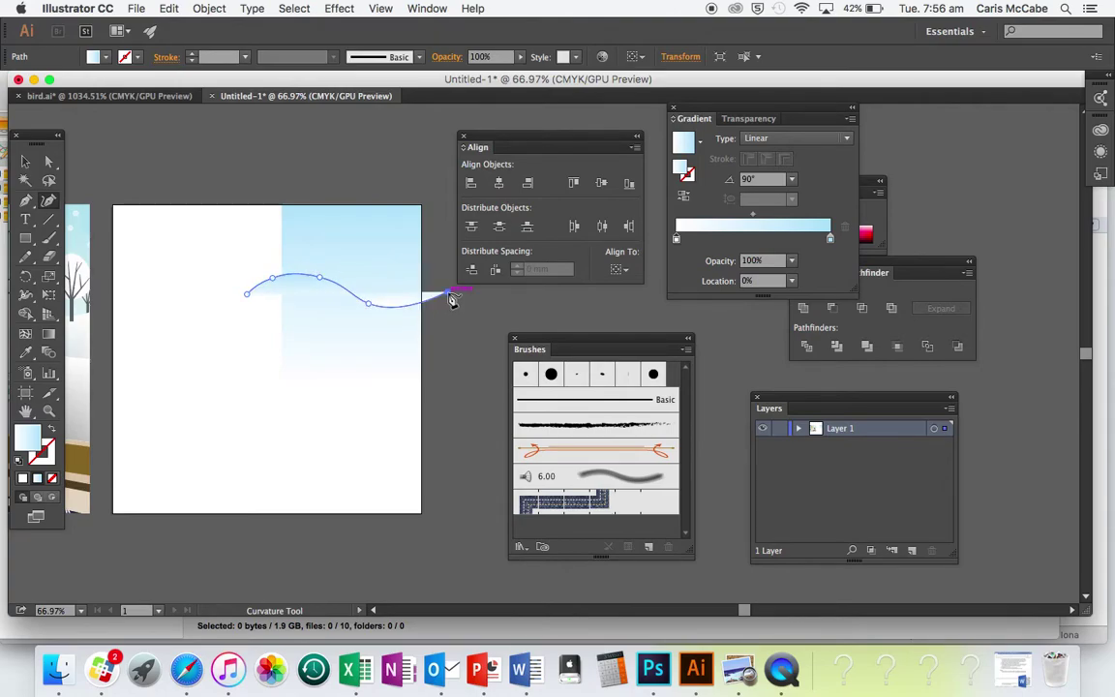
pyautogui.click(448, 293)
pyautogui.click(449, 440)
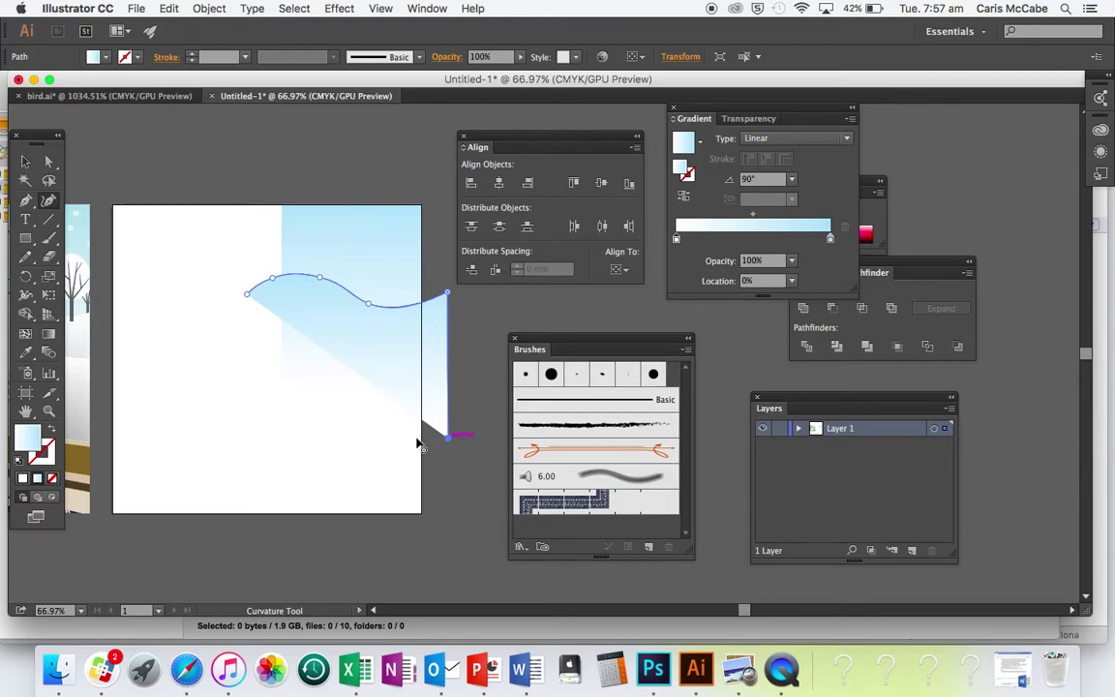
pyautogui.click(248, 439)
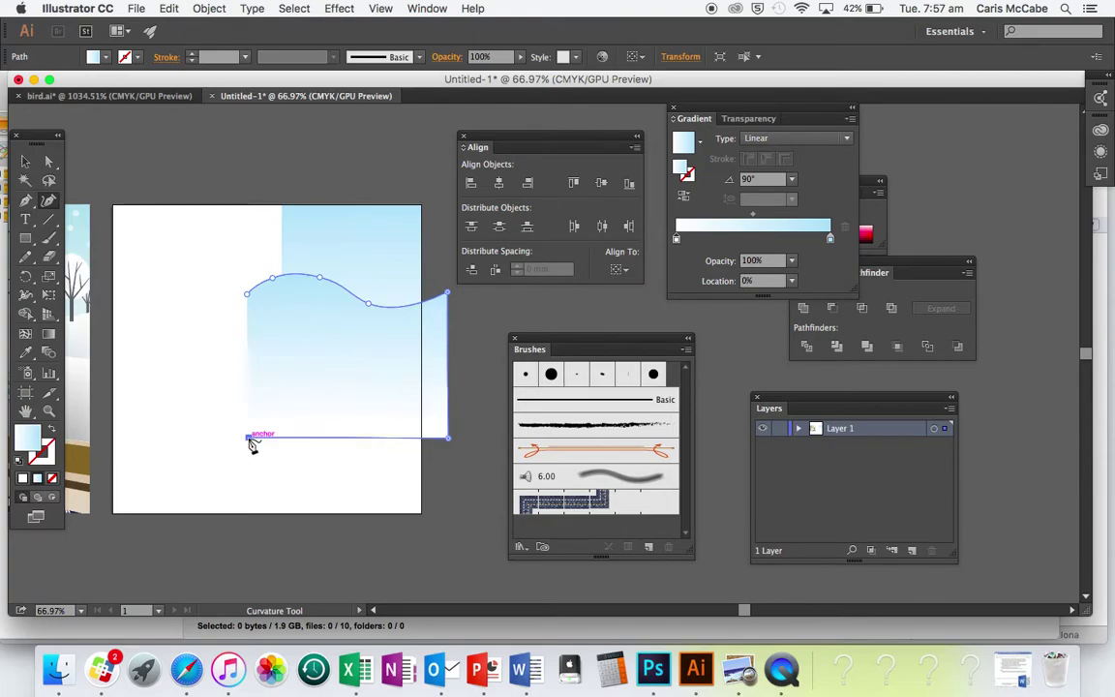
pyautogui.click(249, 295)
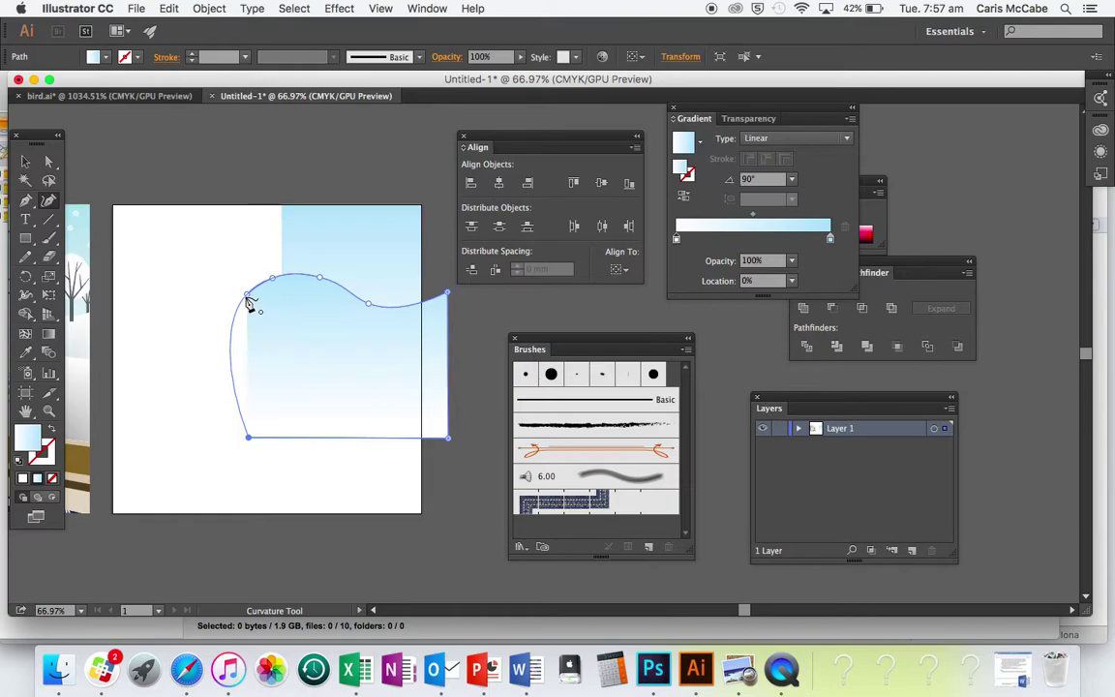
pyautogui.doubleClick(247, 295)
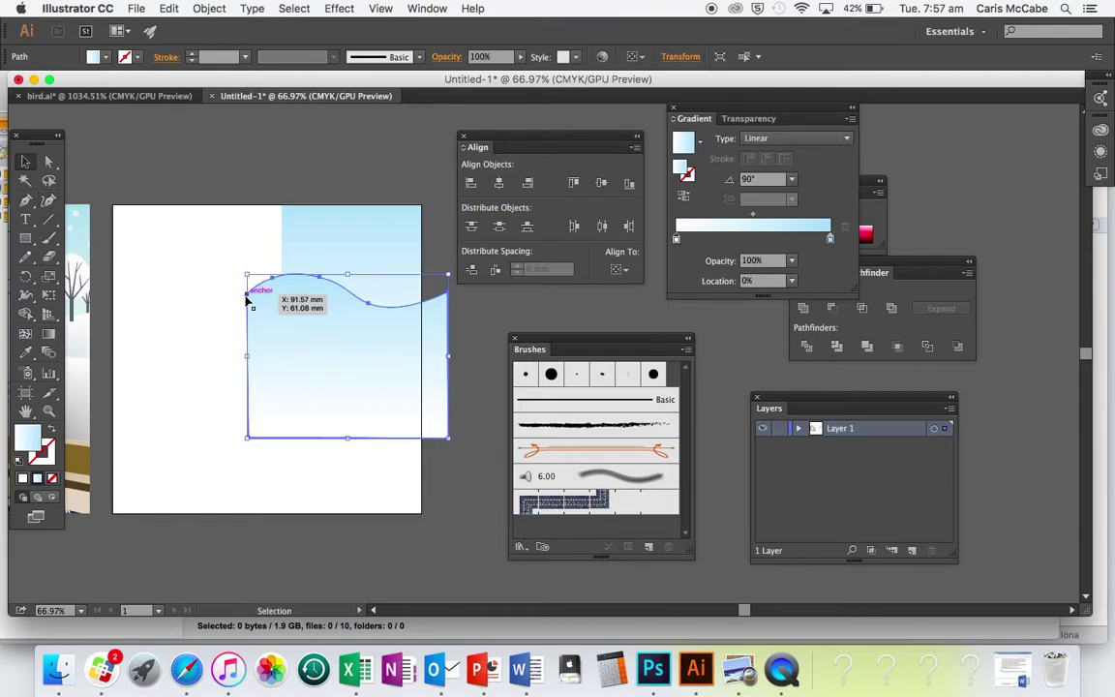
# Step: Fill the snow hill with solid white and split off the part overhanging the sky rectangle with the Shape Builder tool
pyautogui.press('v')
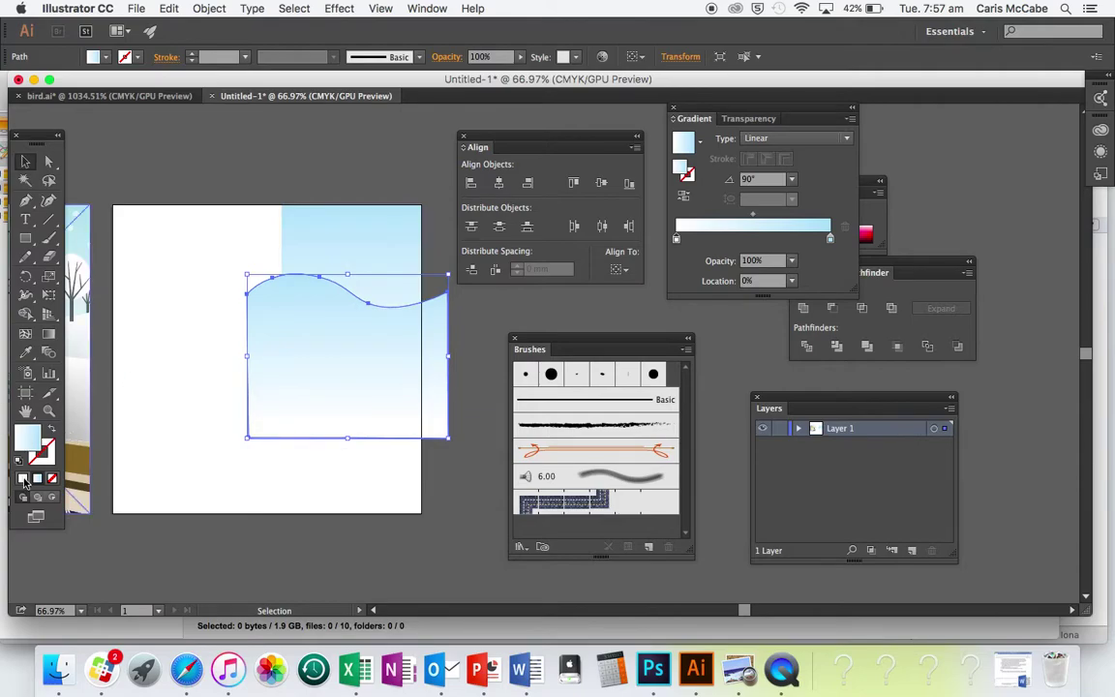
pyautogui.click(24, 480)
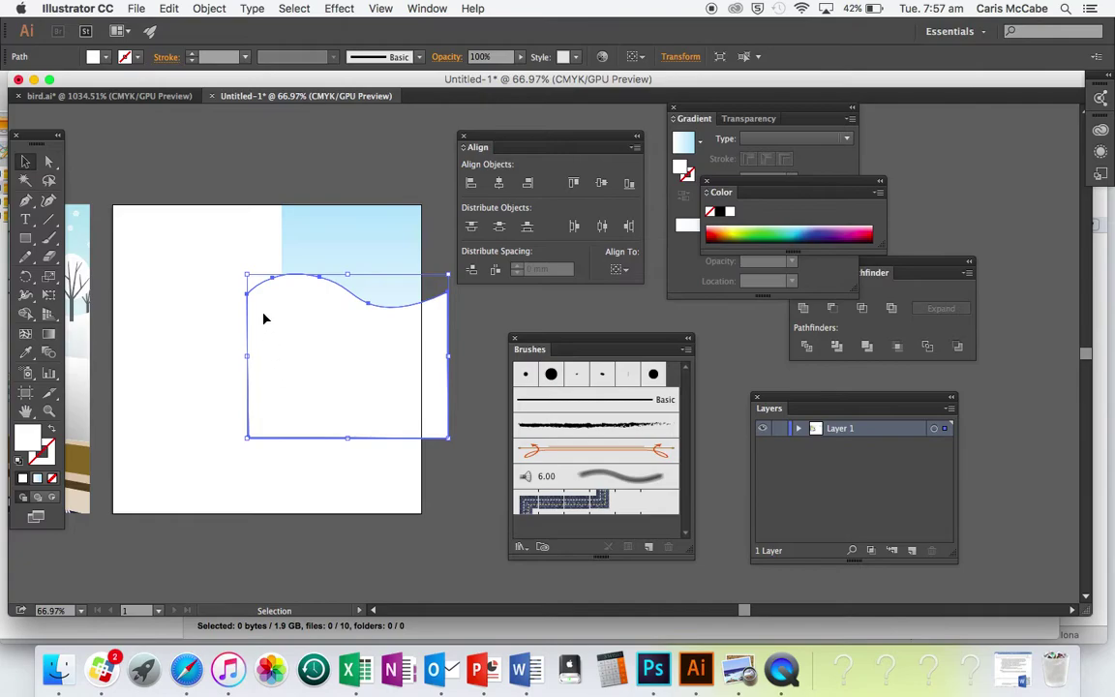
pyautogui.keyDown('shift'); pyautogui.click(320, 247); pyautogui.keyUp('shift')
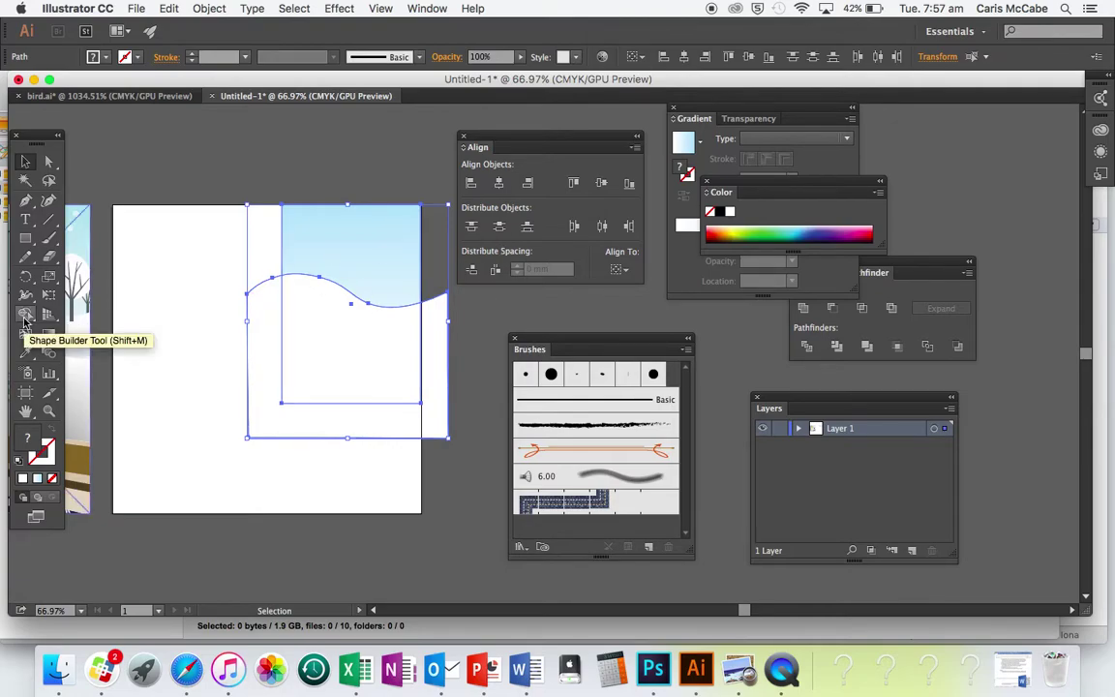
pyautogui.click(25, 316)
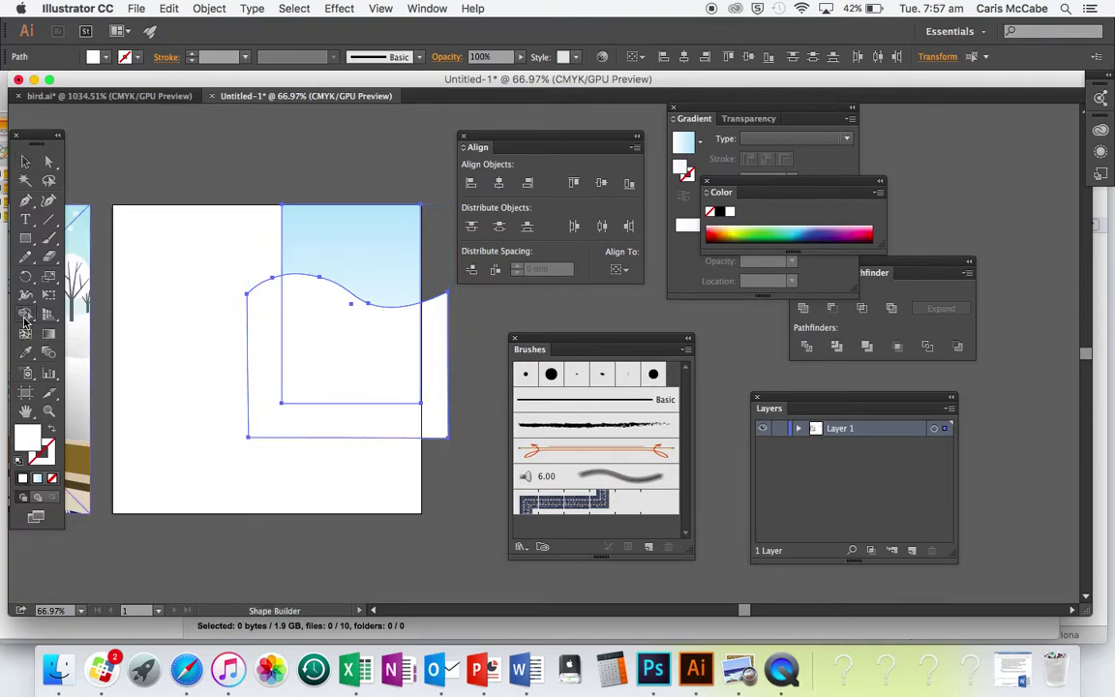
pyautogui.click(260, 327)
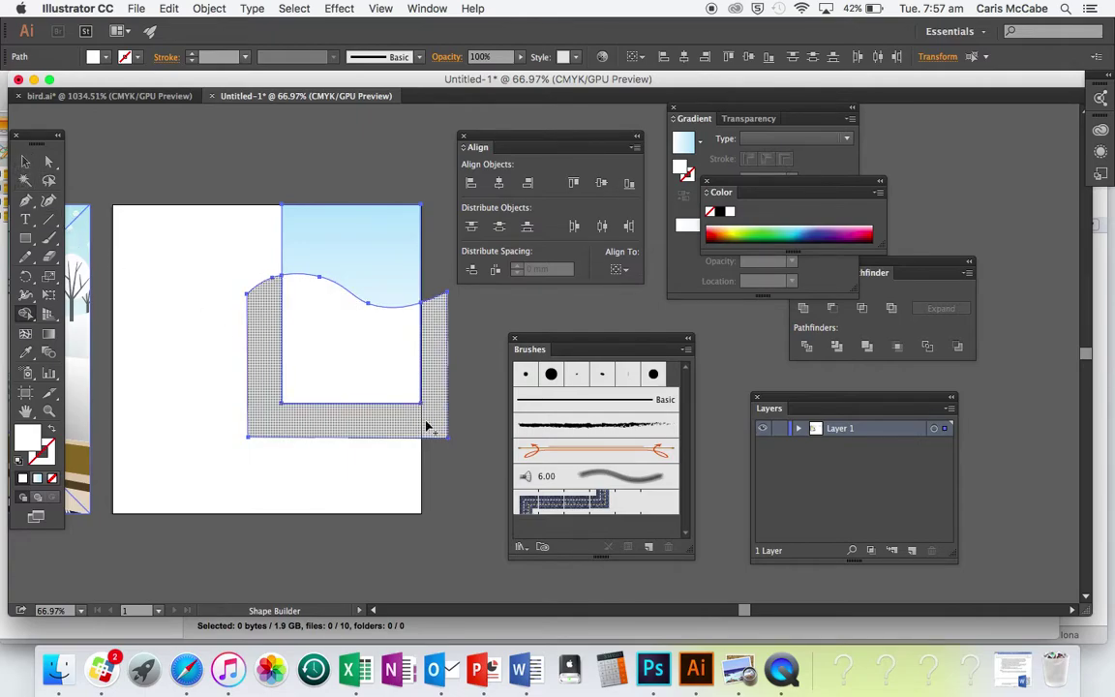
# Step: Delete the hill's separated overhang around the sky rectangle, leaving nothing selected
pyautogui.click(25, 161)
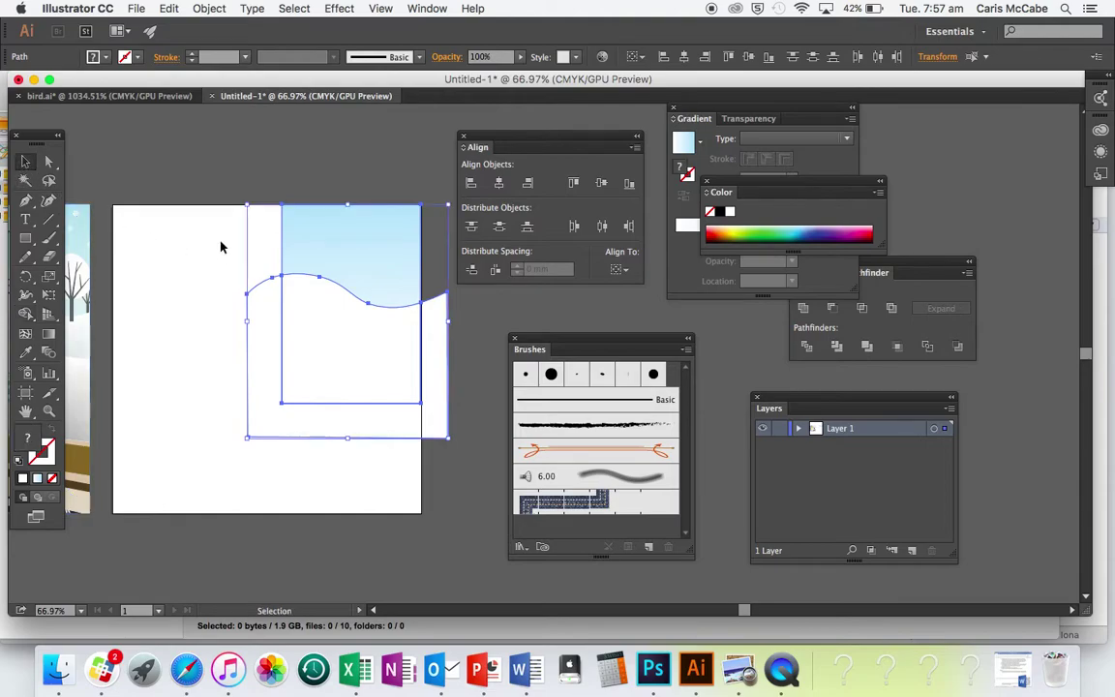
pyautogui.click(219, 206)
pyautogui.click(265, 326)
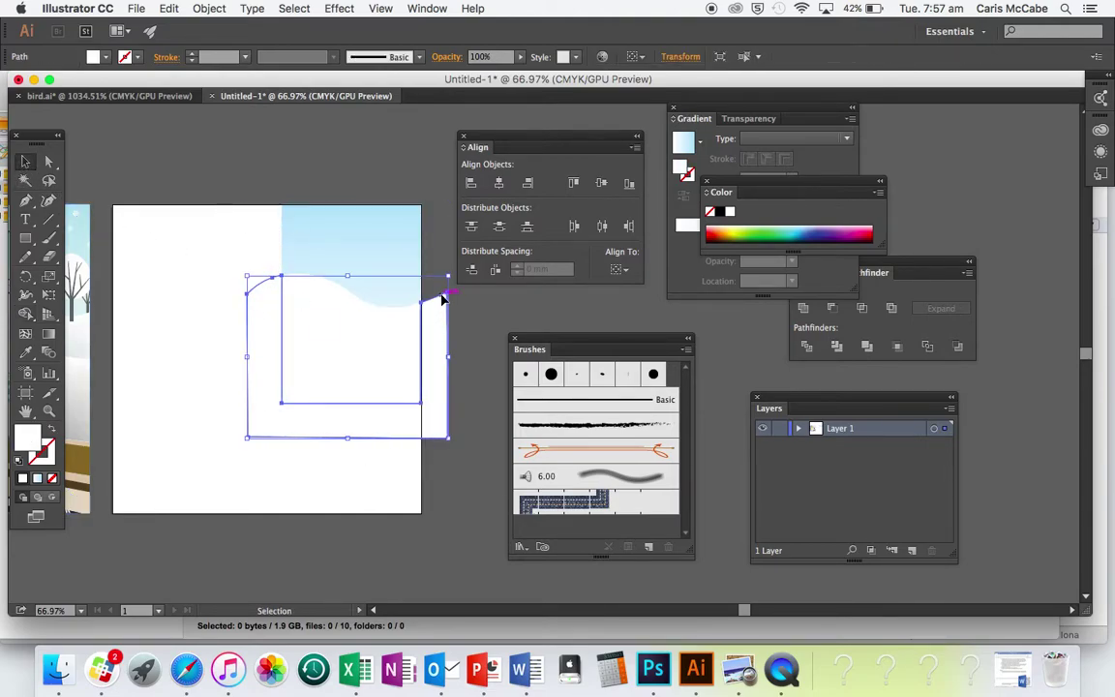
pyautogui.click(275, 391)
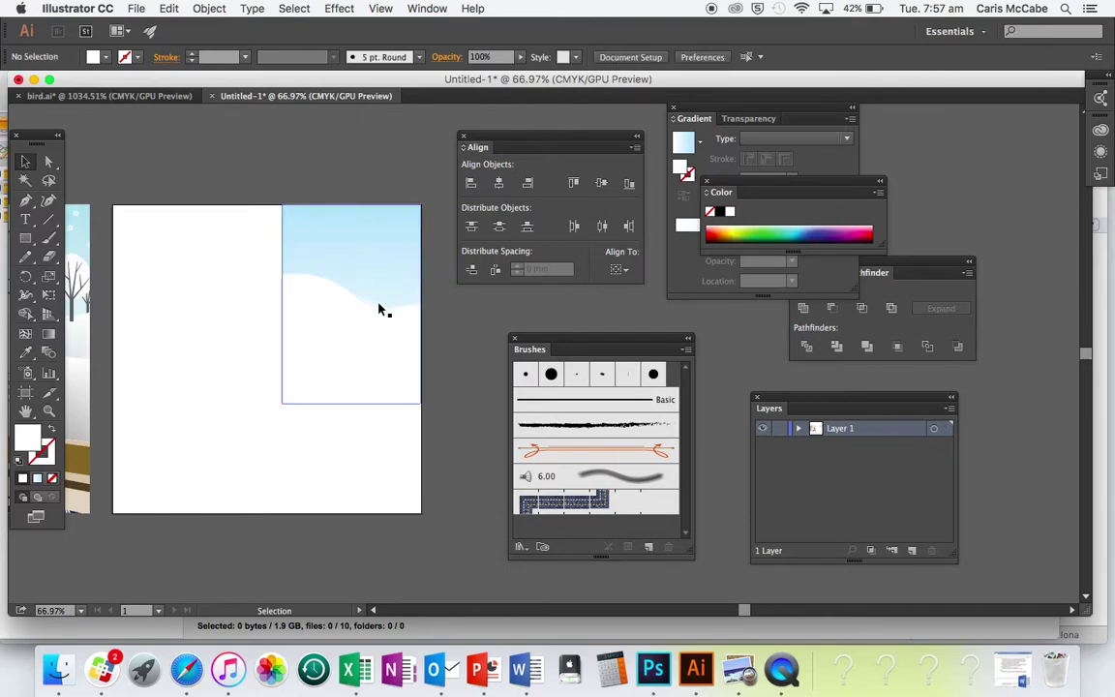
# Step: Draw a second, lower closed snow-hill shape with the Curvature tool, with a wavy upper edge and straight sides and base extending past the rectangle
pyautogui.click(48, 200)
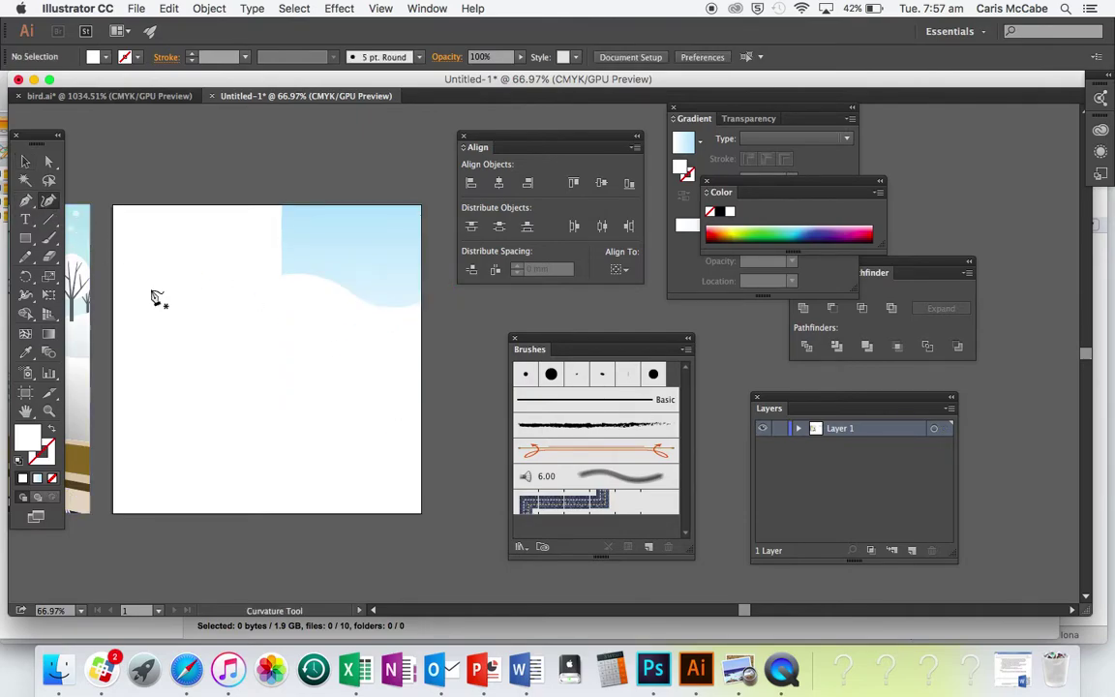
pyautogui.click(469, 335)
pyautogui.click(400, 336)
pyautogui.click(362, 360)
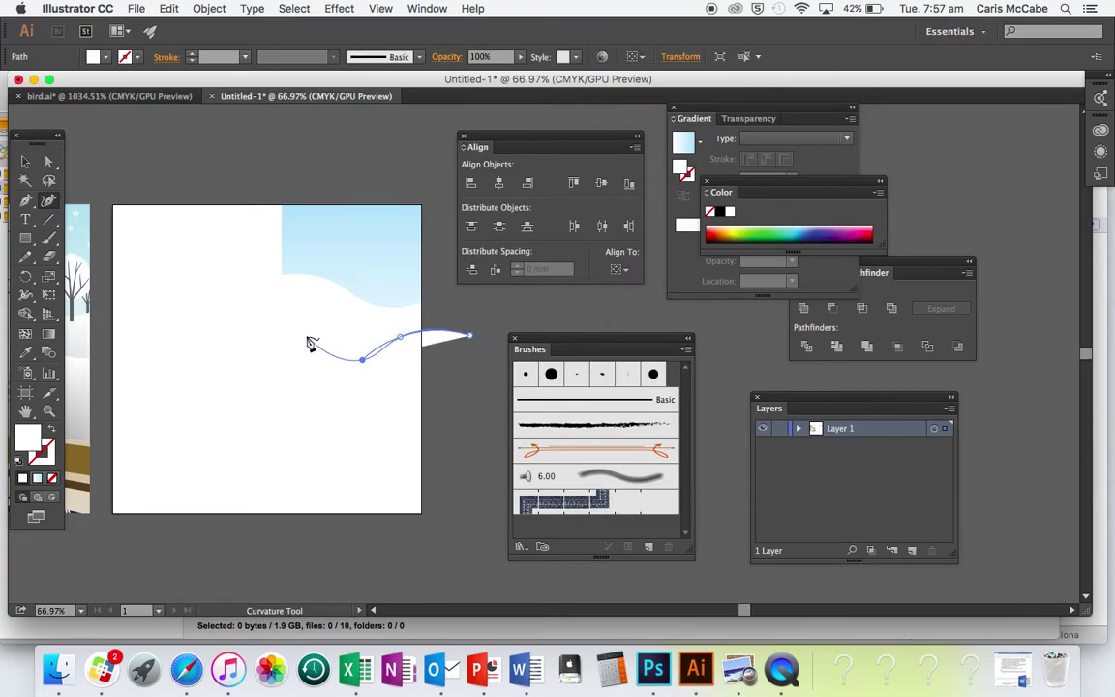
pyautogui.click(306, 336)
pyautogui.click(248, 345)
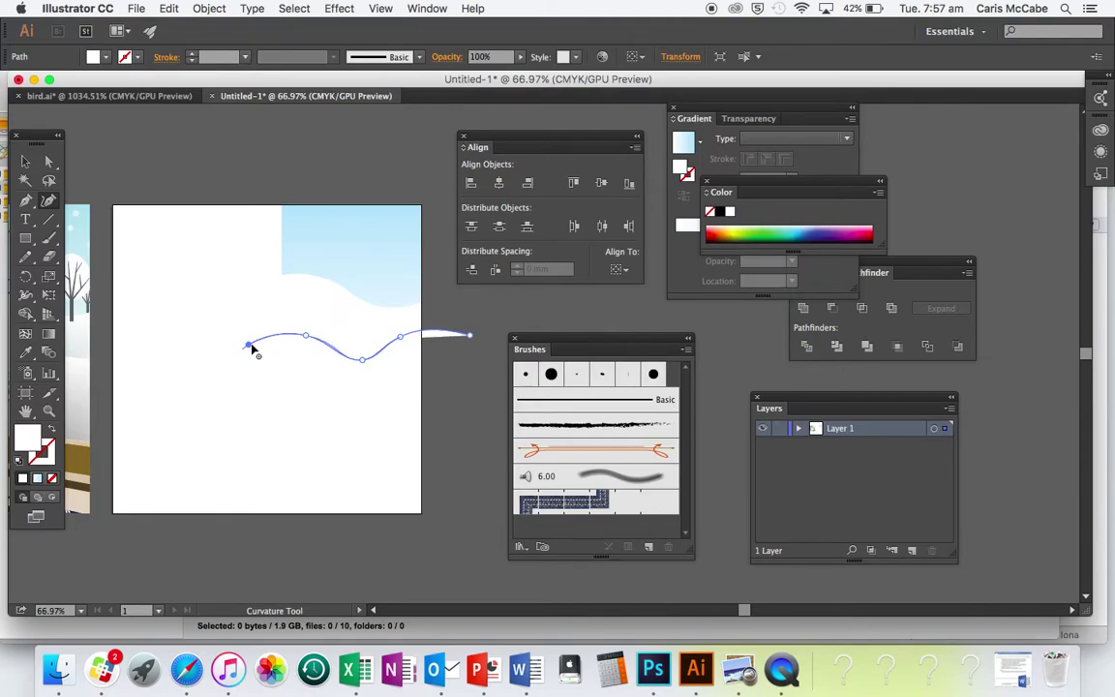
pyautogui.click(249, 440)
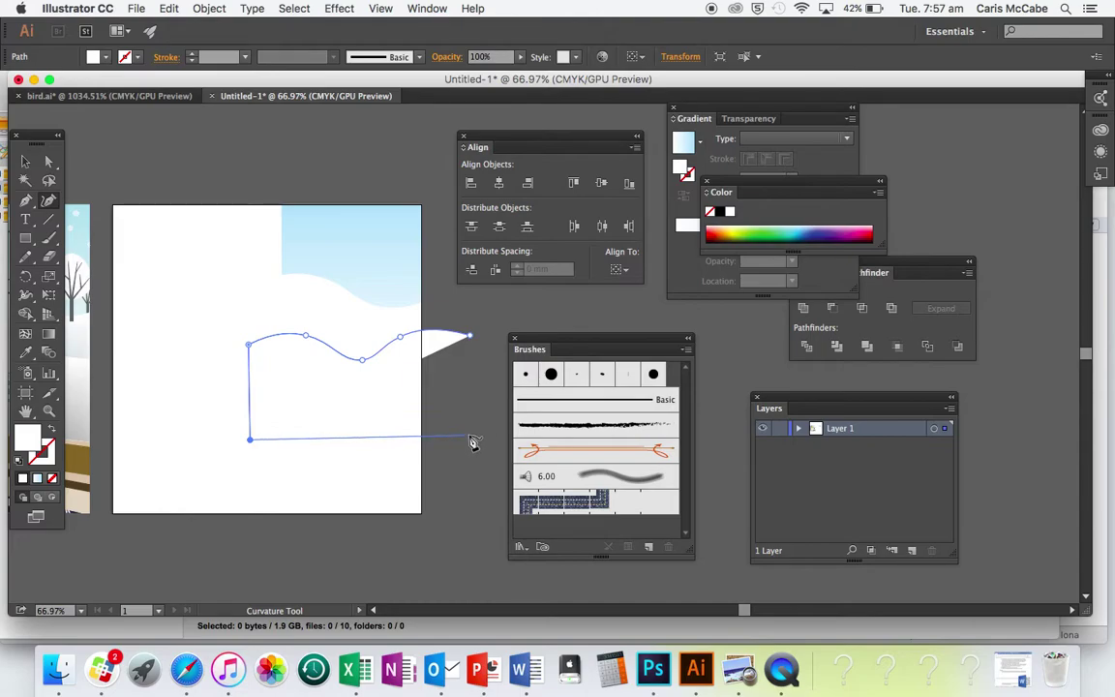
pyautogui.click(470, 437)
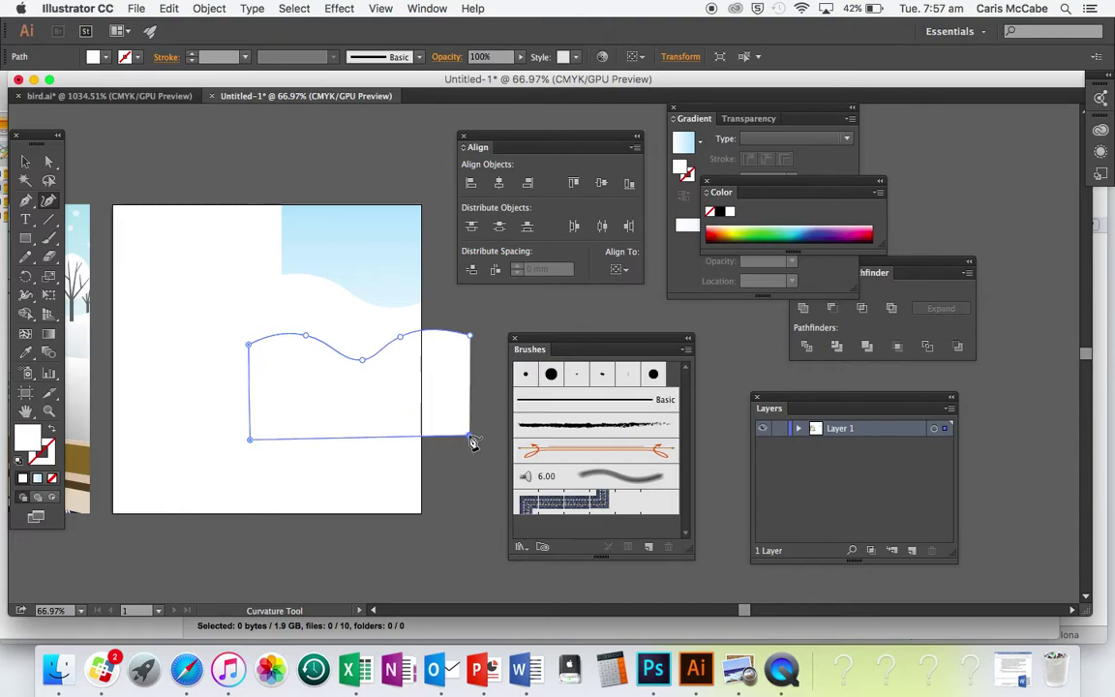
pyautogui.click(471, 342)
# Step: Trim the second snow hill to the sky rectangle with the Shape Builder tool and delete the overhanging piece
pyautogui.press('v')
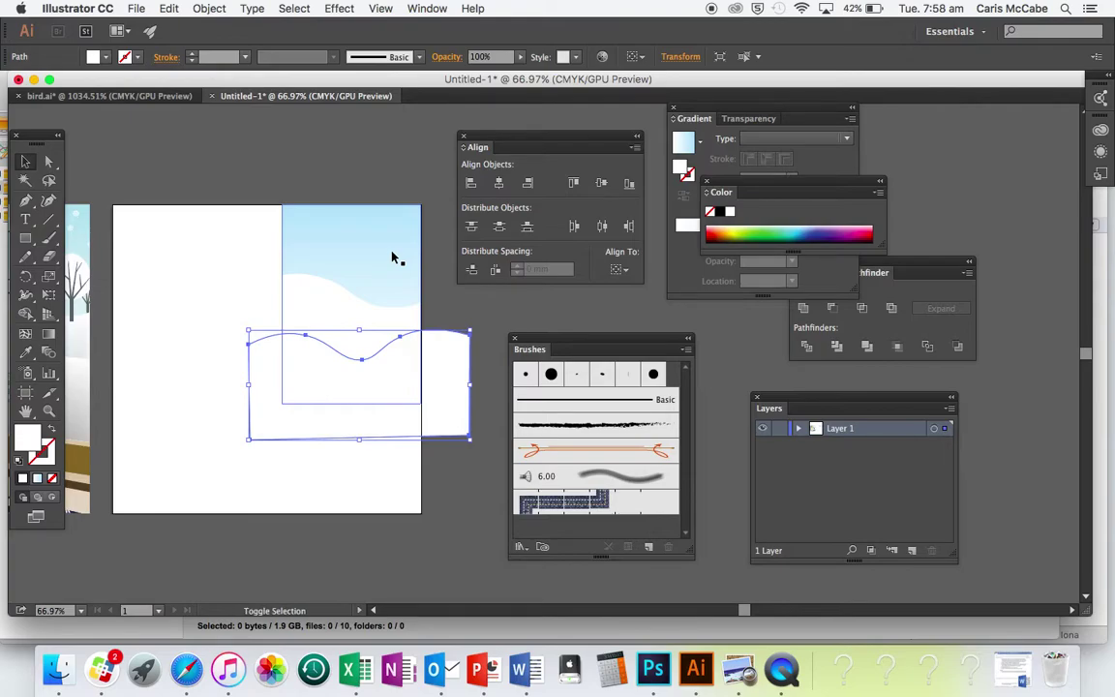
pyautogui.keyDown('shift'); pyautogui.click(392, 257); pyautogui.keyUp('shift')
pyautogui.hotkey('shift', 'm')
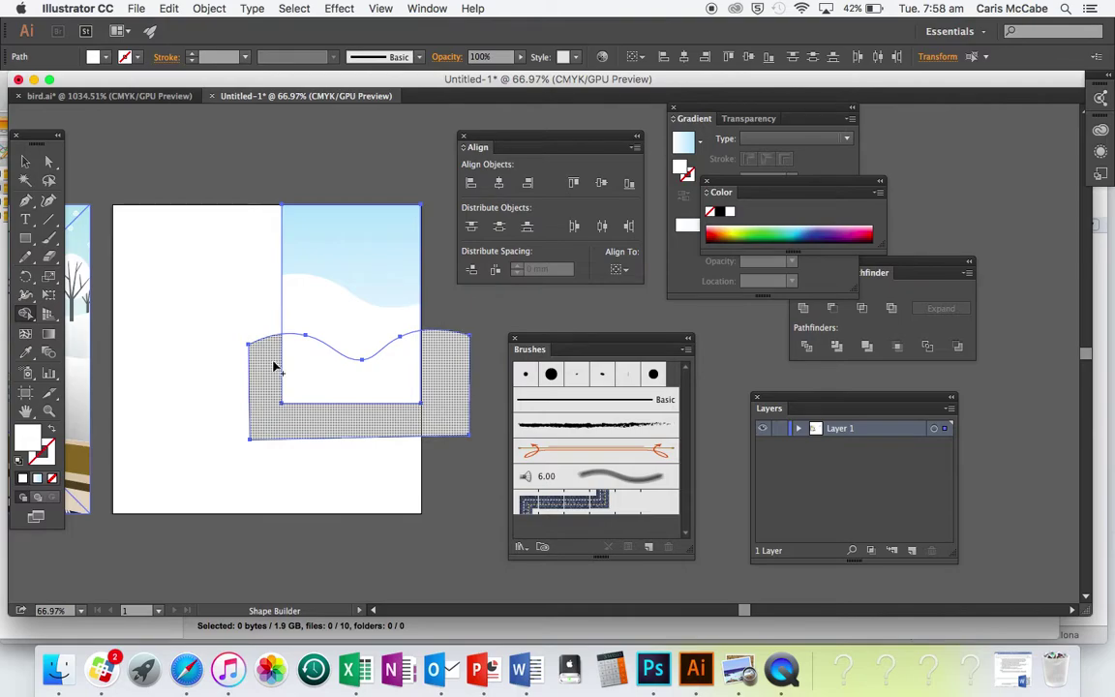
pyautogui.moveTo(275, 392)
pyautogui.mouseDown()
pyautogui.moveTo(463, 421)
pyautogui.moveTo(440, 350)
pyautogui.mouseUp()
pyautogui.press('v')
pyautogui.click(190, 166)
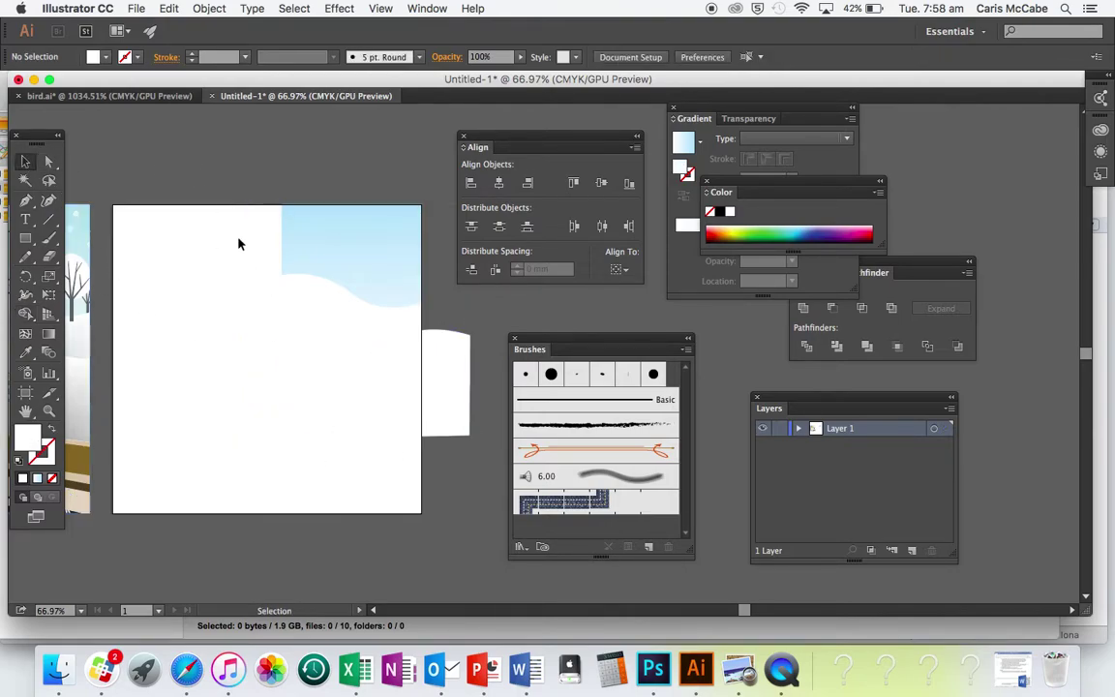
pyautogui.click(273, 355)
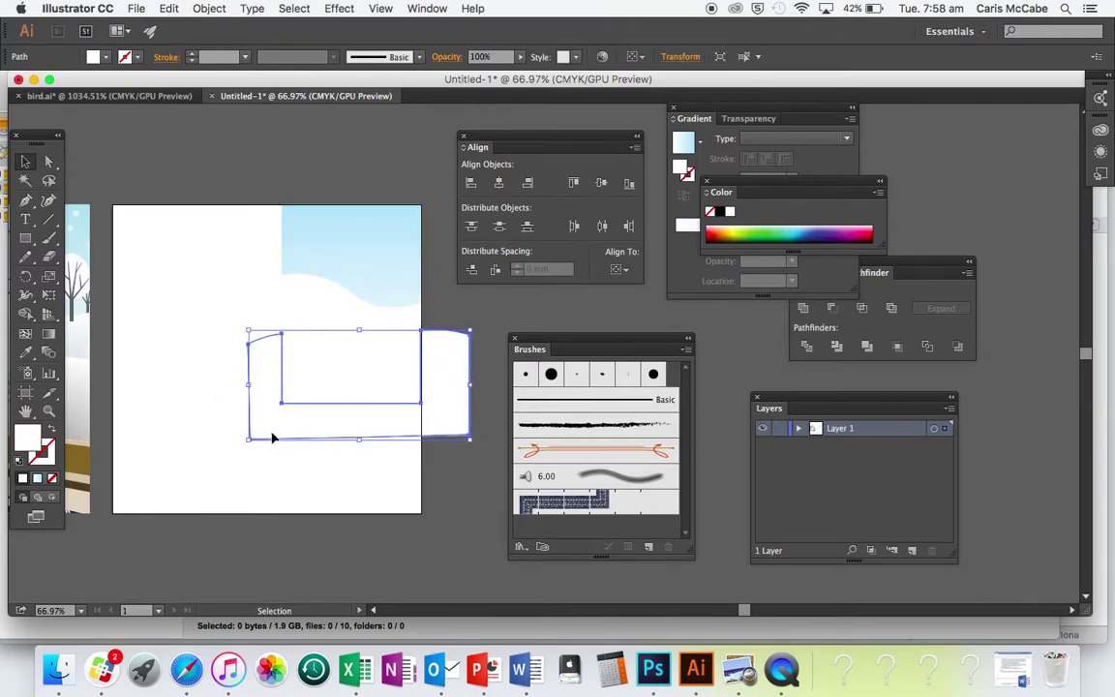
pyautogui.click(498, 372)
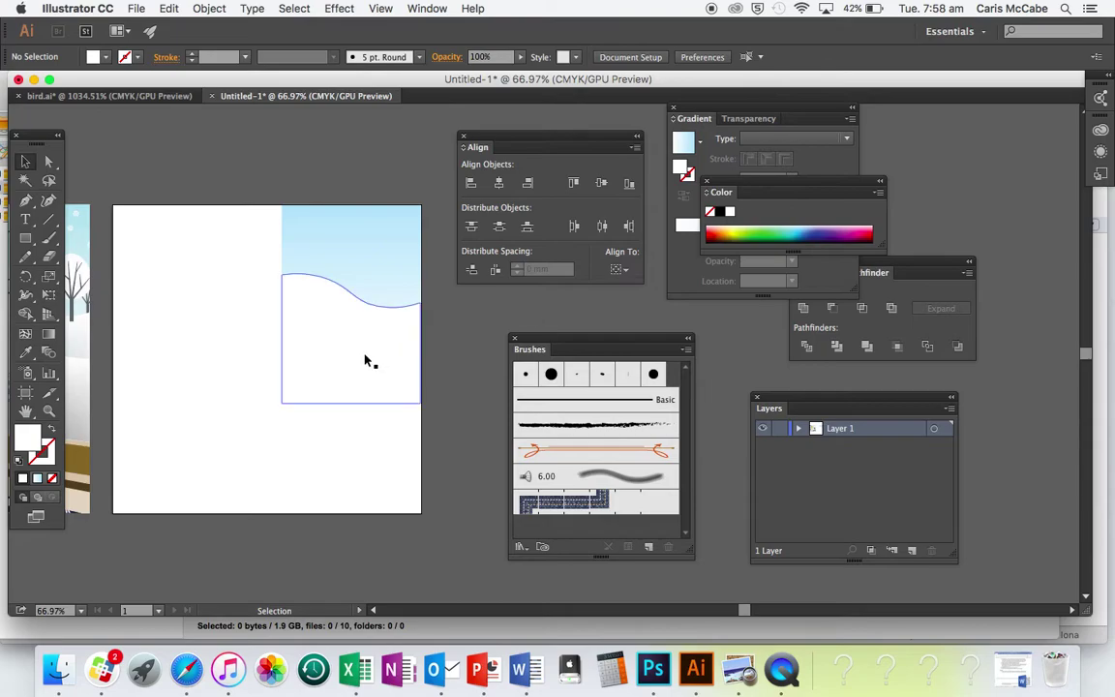
# Step: Add two gradient mesh points along the lower snow hill's wavy upper edge, one on each slope of the dip, using the reference artwork as a guide
pyautogui.click(329, 359)
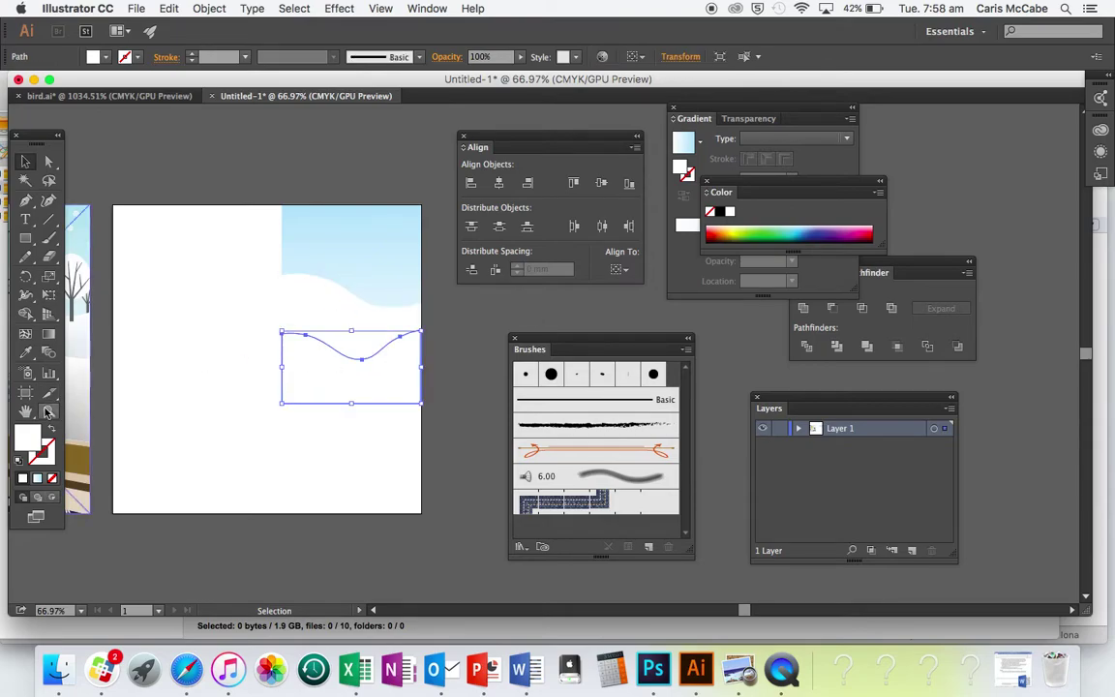
pyautogui.scroll(5, 266, 416)
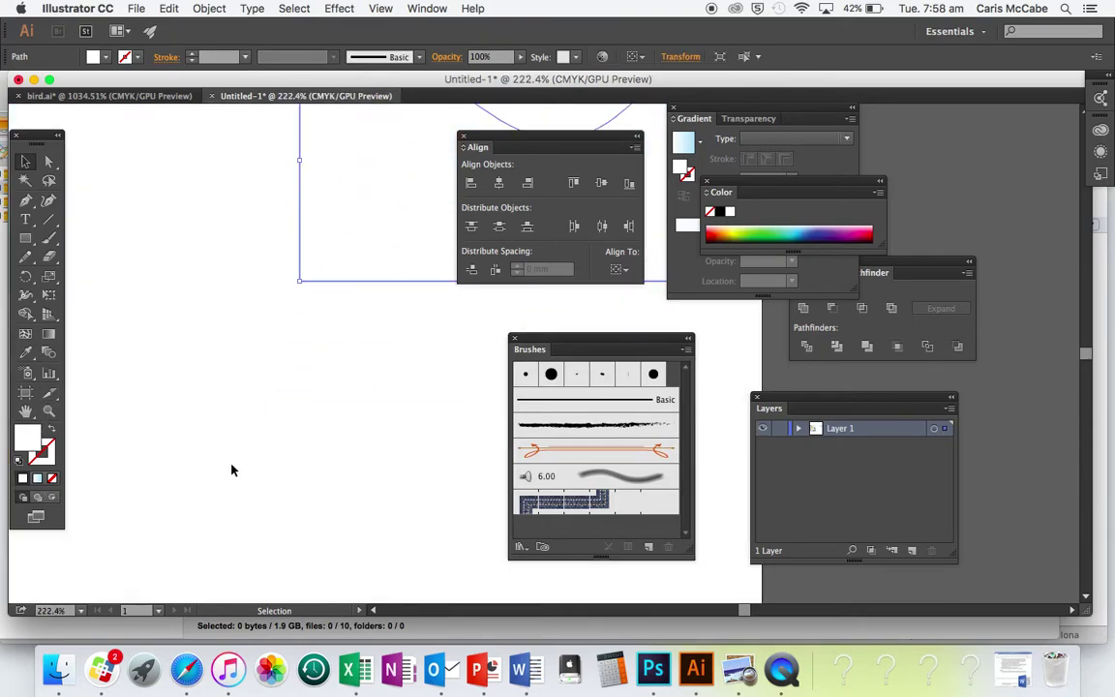
pyautogui.hscroll(-10, 385, 440)
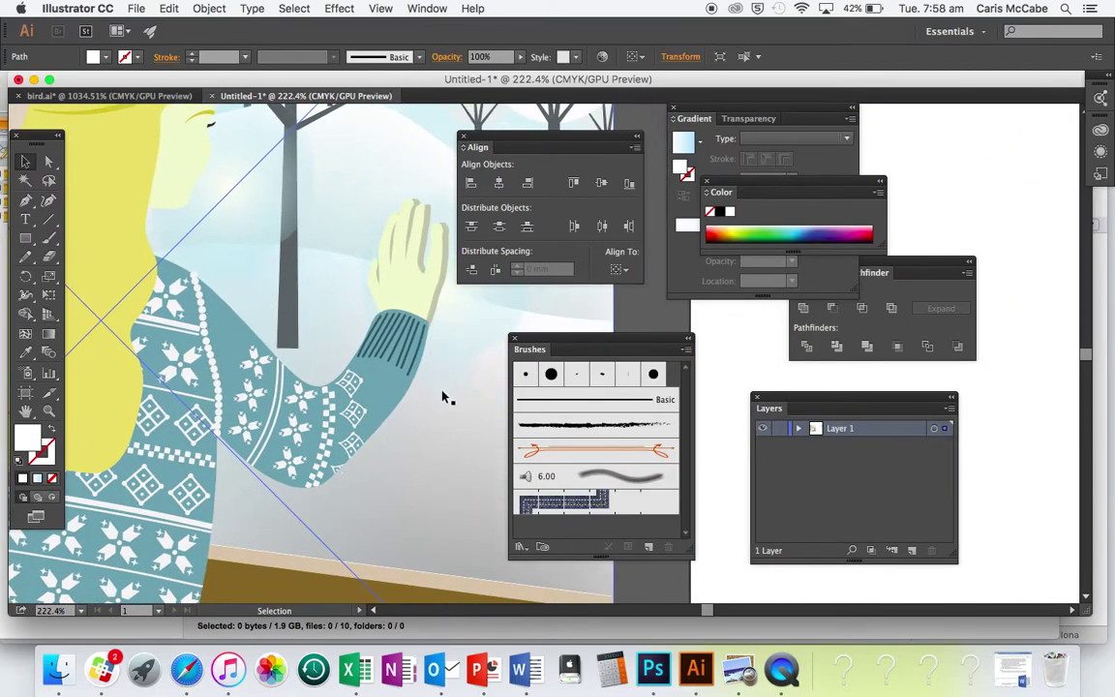
pyautogui.scroll(-5, 442, 359)
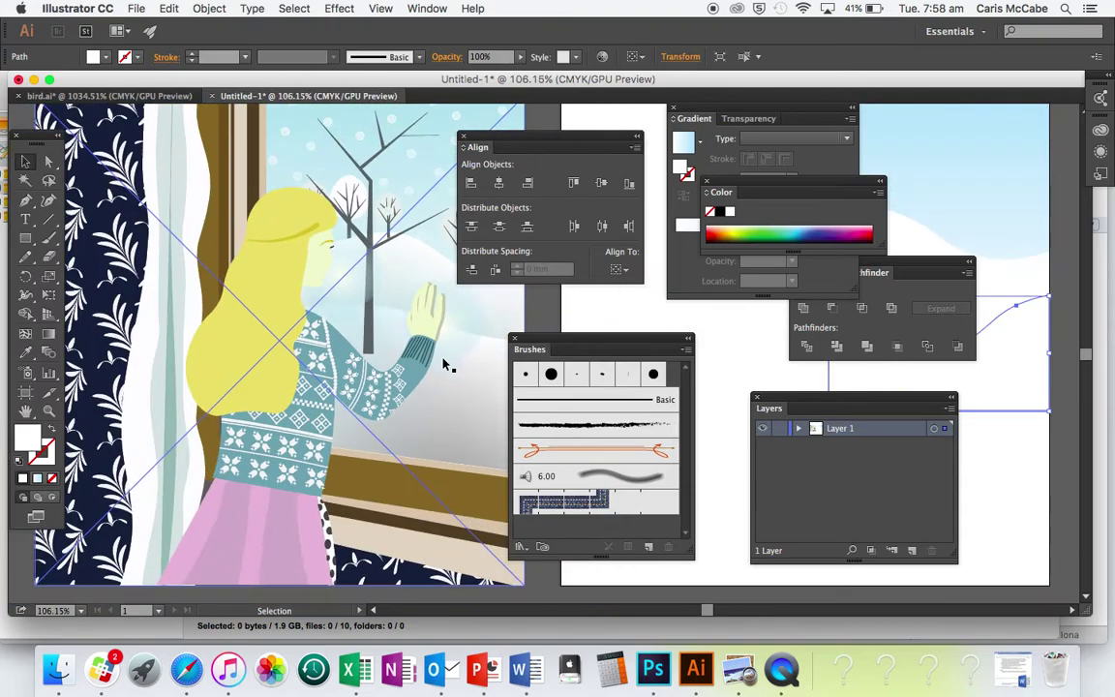
pyautogui.hscroll(10, 442, 359)
pyautogui.hscroll(5, 443, 363)
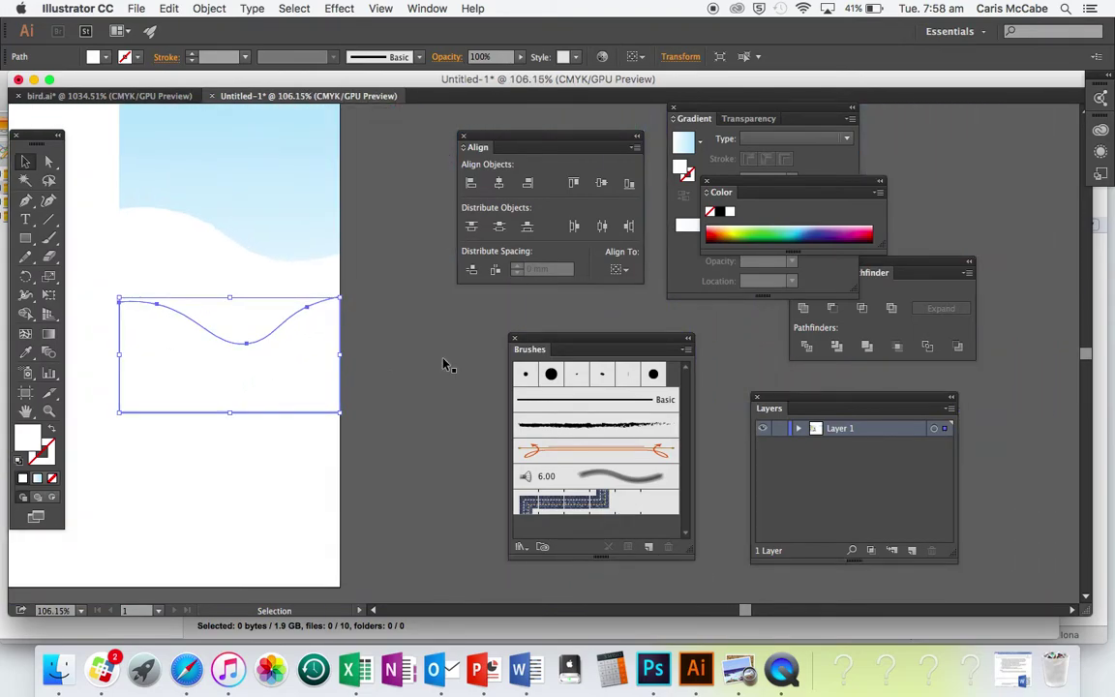
pyautogui.click(27, 335)
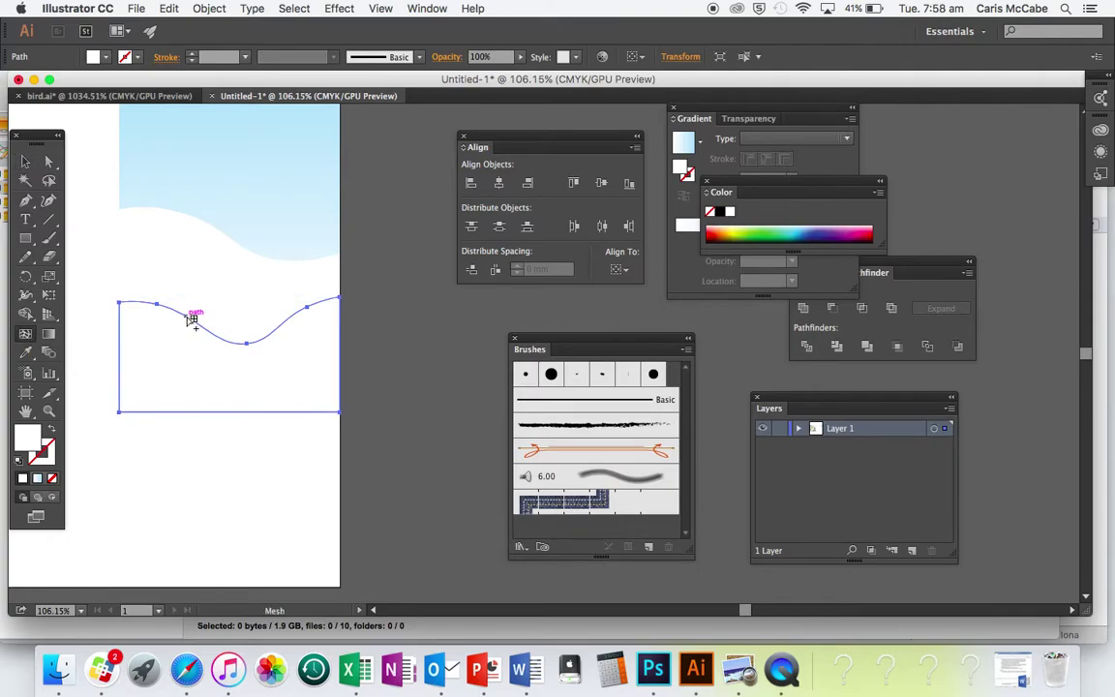
pyautogui.click(189, 318)
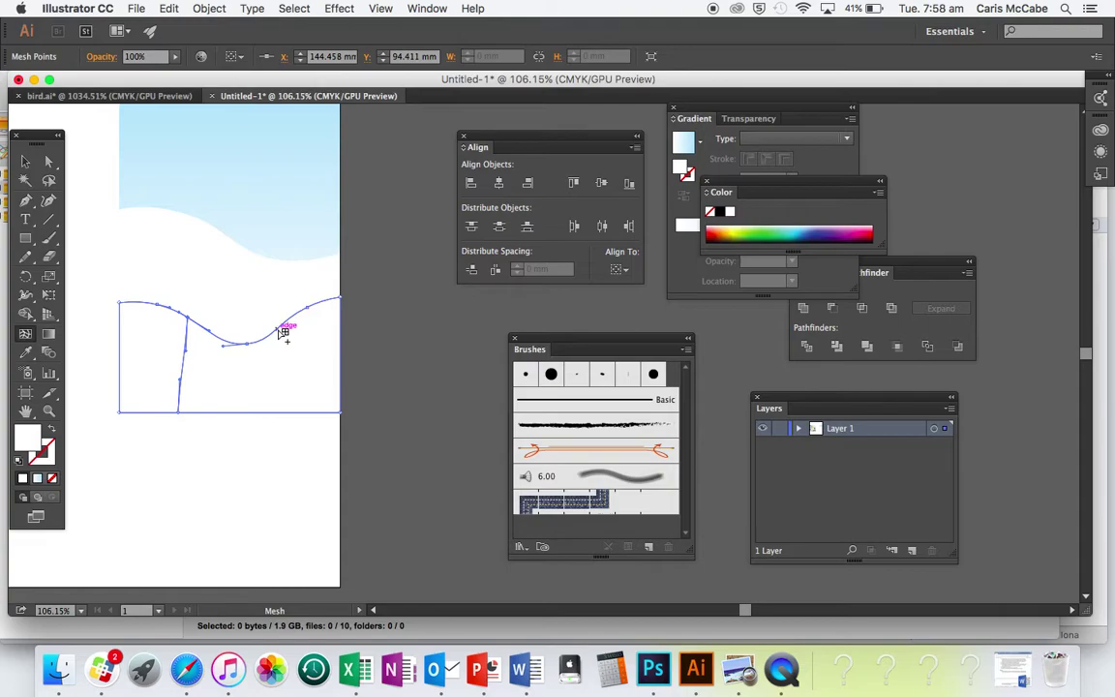
pyautogui.click(277, 331)
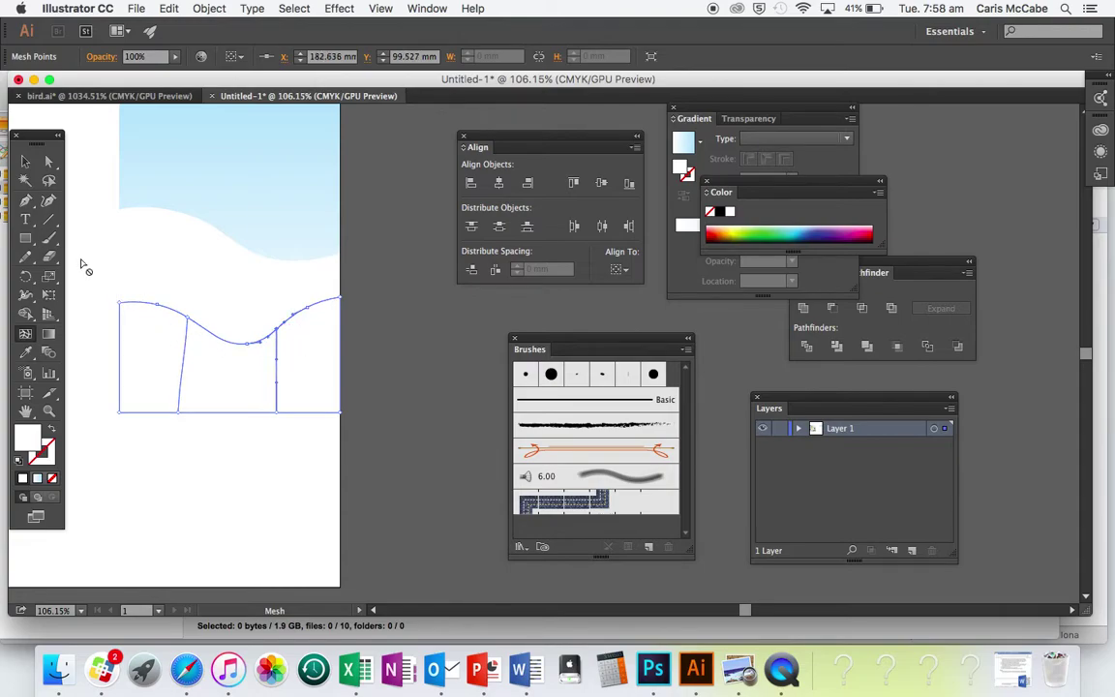
# Step: Colour the mesh point at the lower hill's upper-left corner pale blue-grey, D0E1E2
pyautogui.click(49, 165)
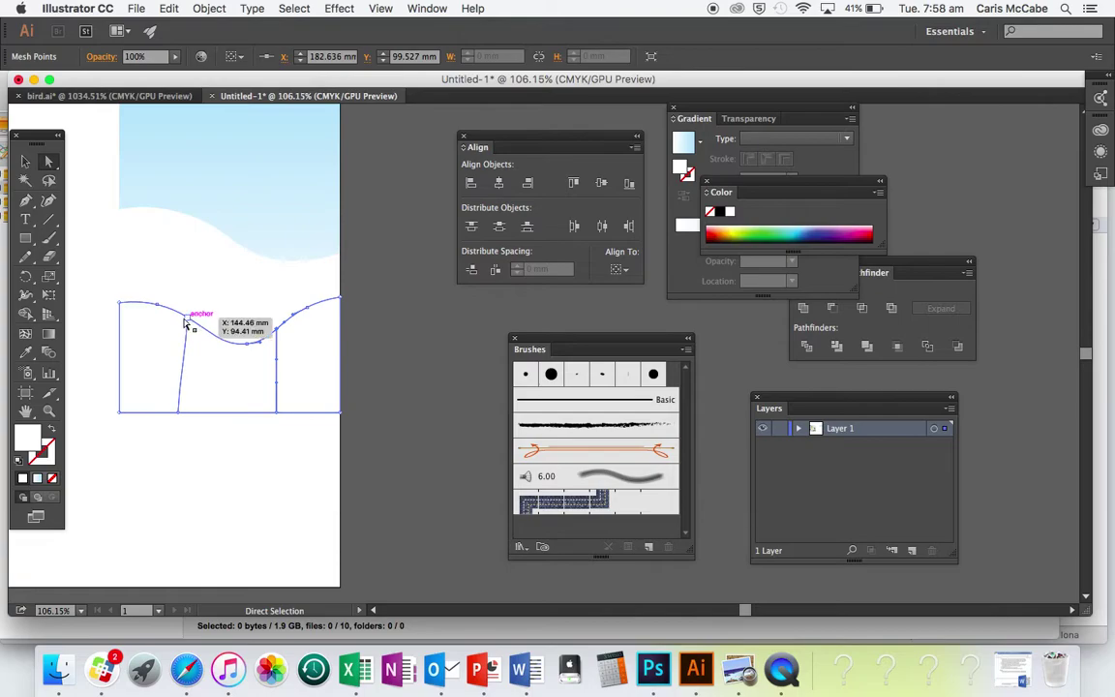
pyautogui.click(120, 302)
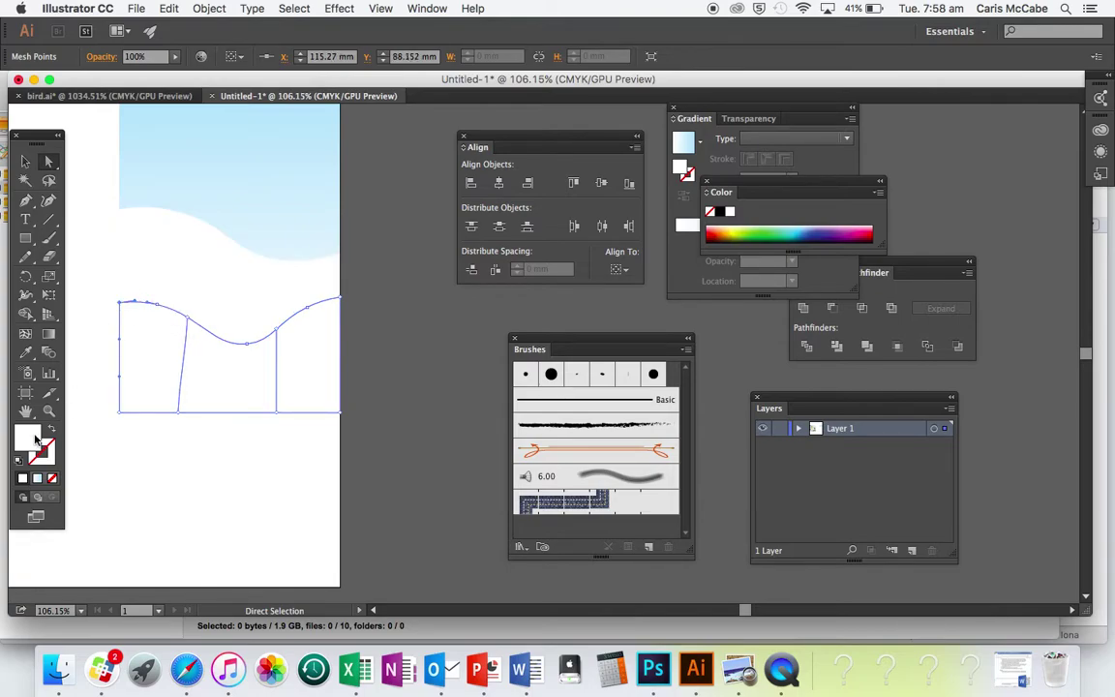
pyautogui.doubleClick(31, 440)
pyautogui.click(273, 257)
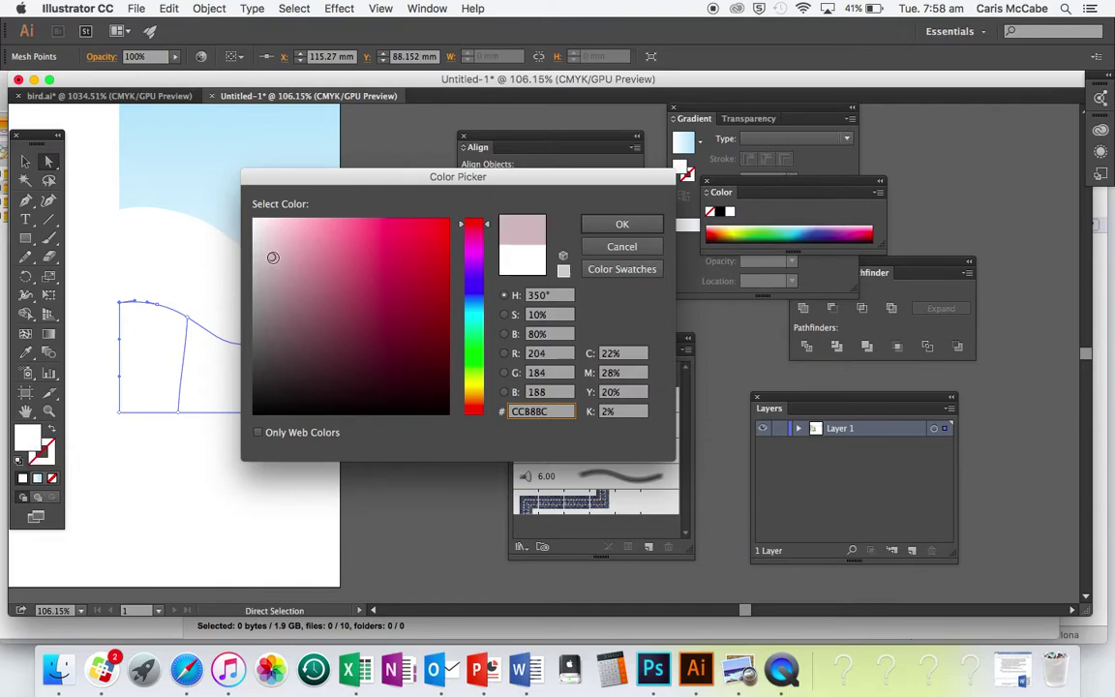
pyautogui.click(473, 304)
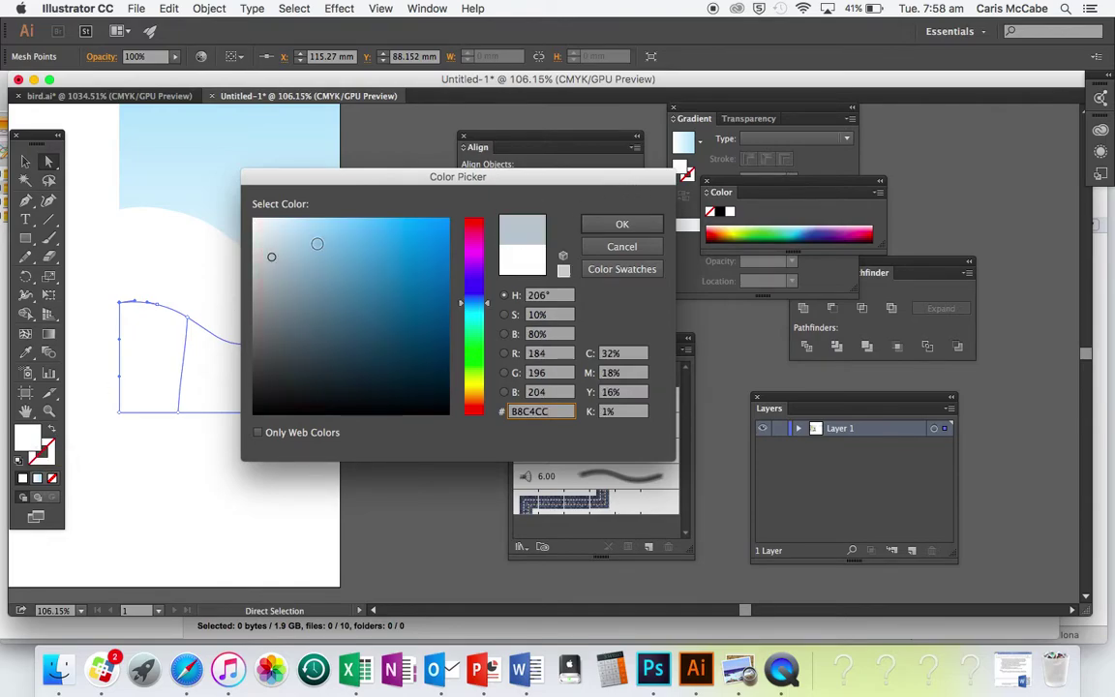
pyautogui.click(474, 315)
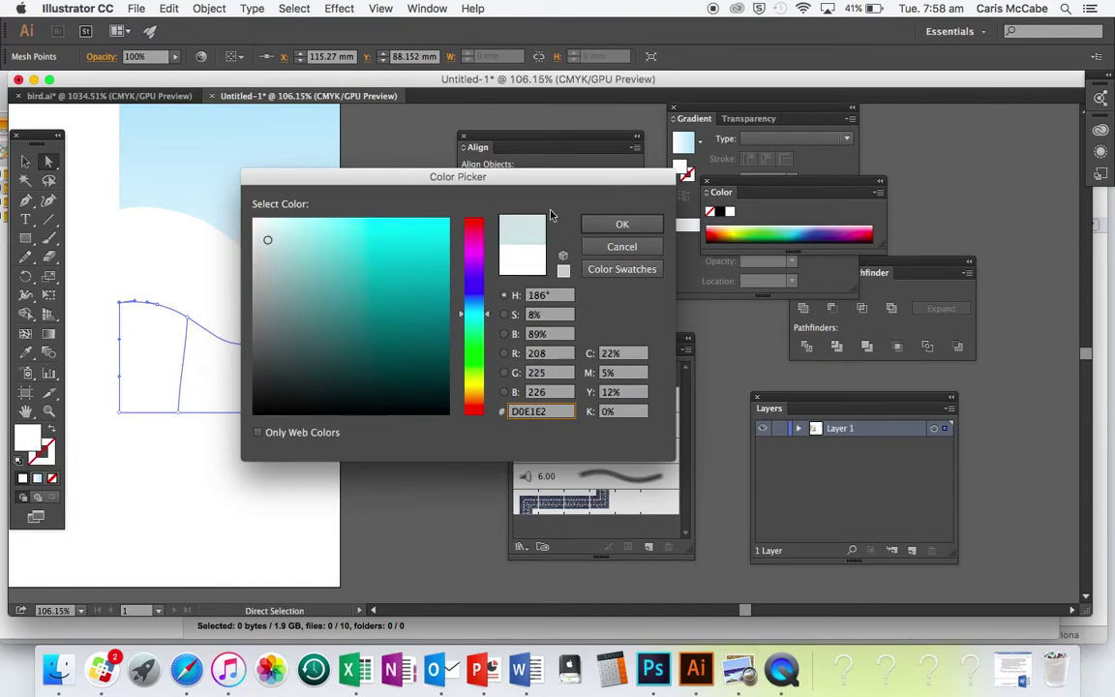
pyautogui.press('Return')
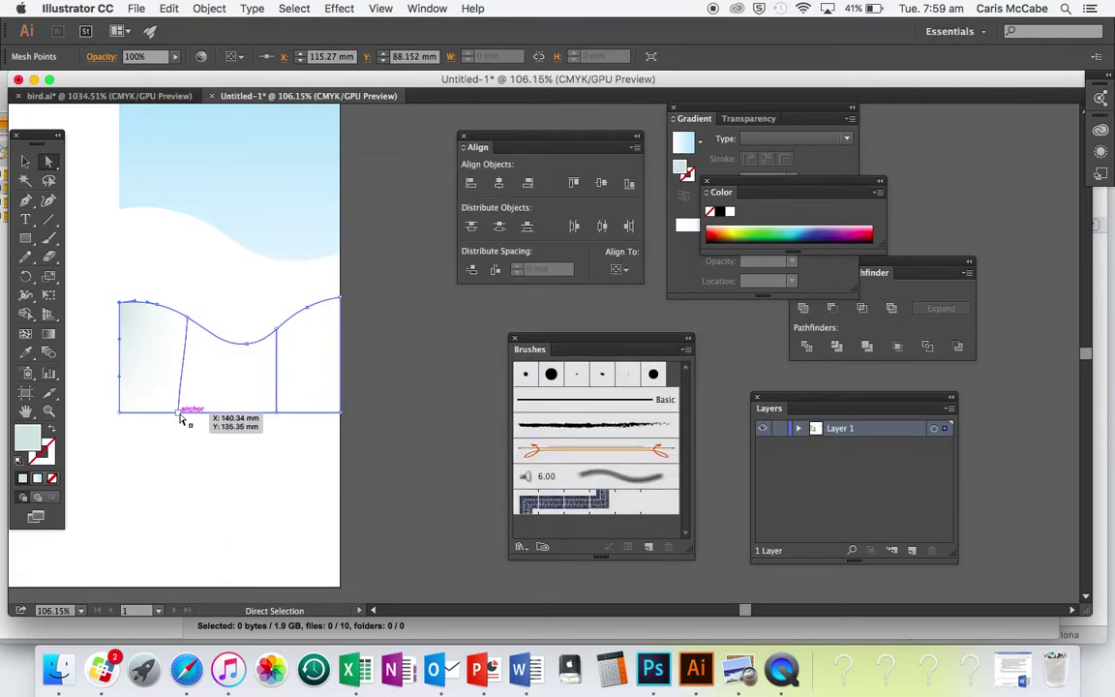
# Step: Colour the mesh point on the lower hill's base, at the foot of the left mesh line, light grey
pyautogui.click(180, 414)
pyautogui.doubleClick(30, 437)
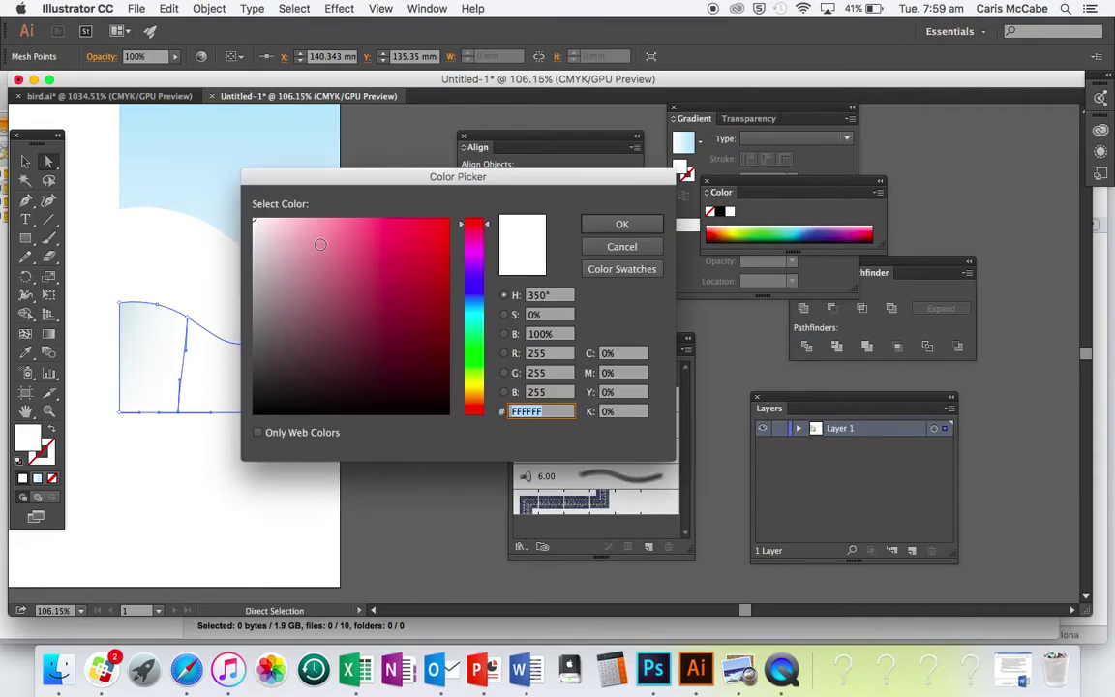
pyautogui.click(468, 308)
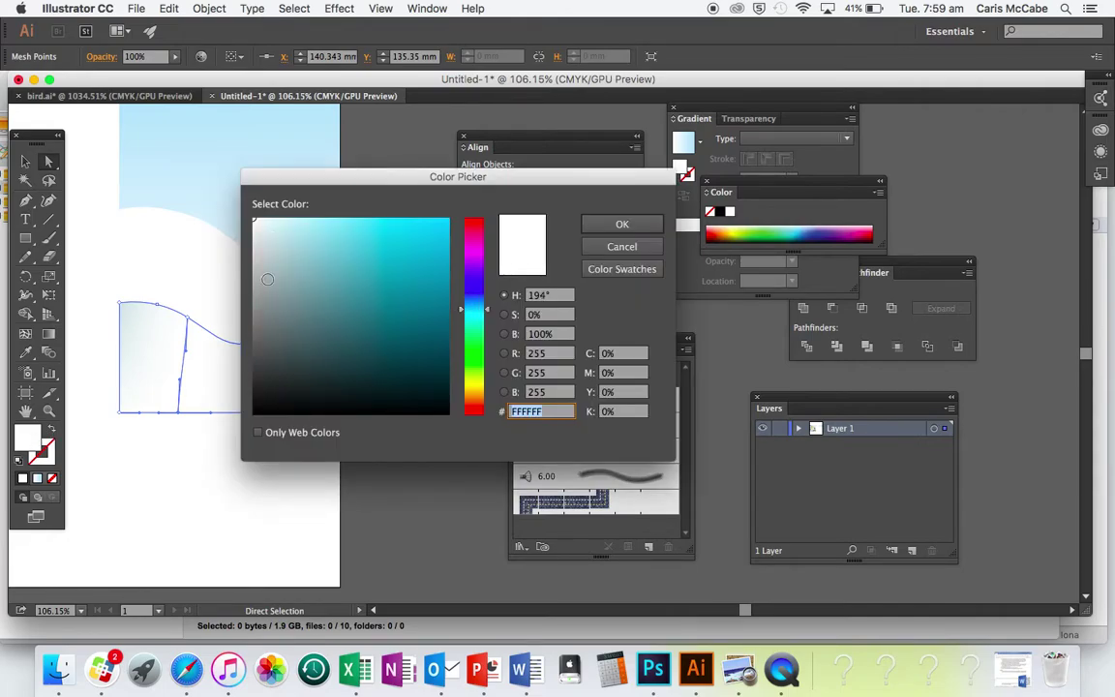
pyautogui.click(259, 261)
pyautogui.click(621, 223)
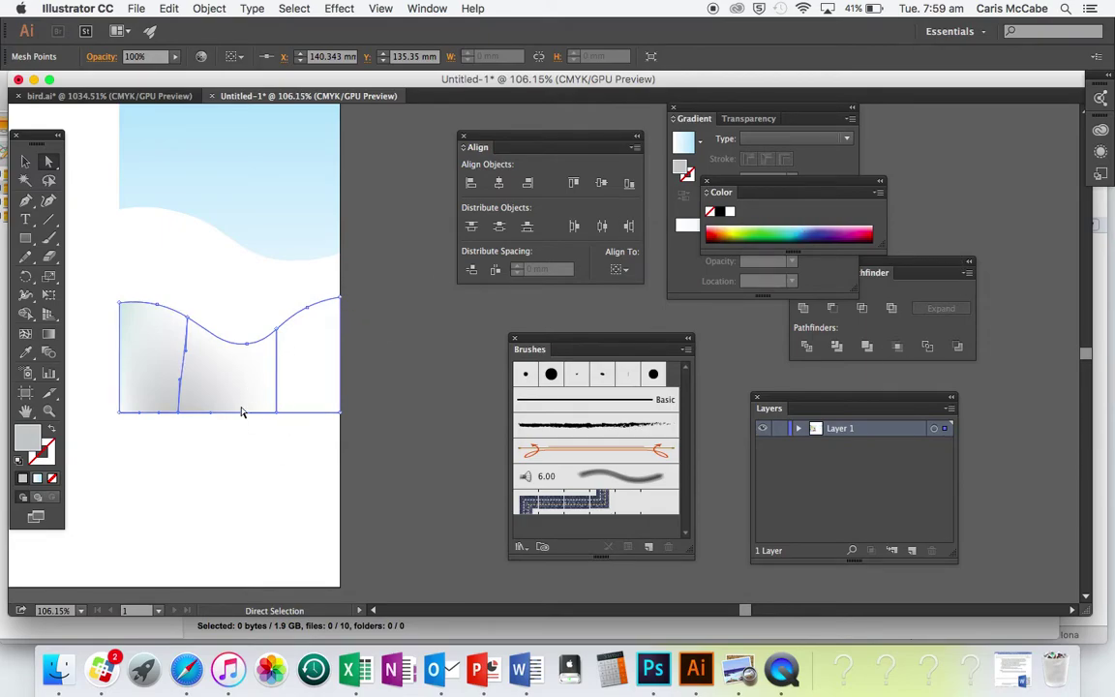
# Step: Colour the mesh point at the lower hill's bottom-left corner pale aqua, C8FCF8
pyautogui.click(121, 412)
pyautogui.doubleClick(29, 439)
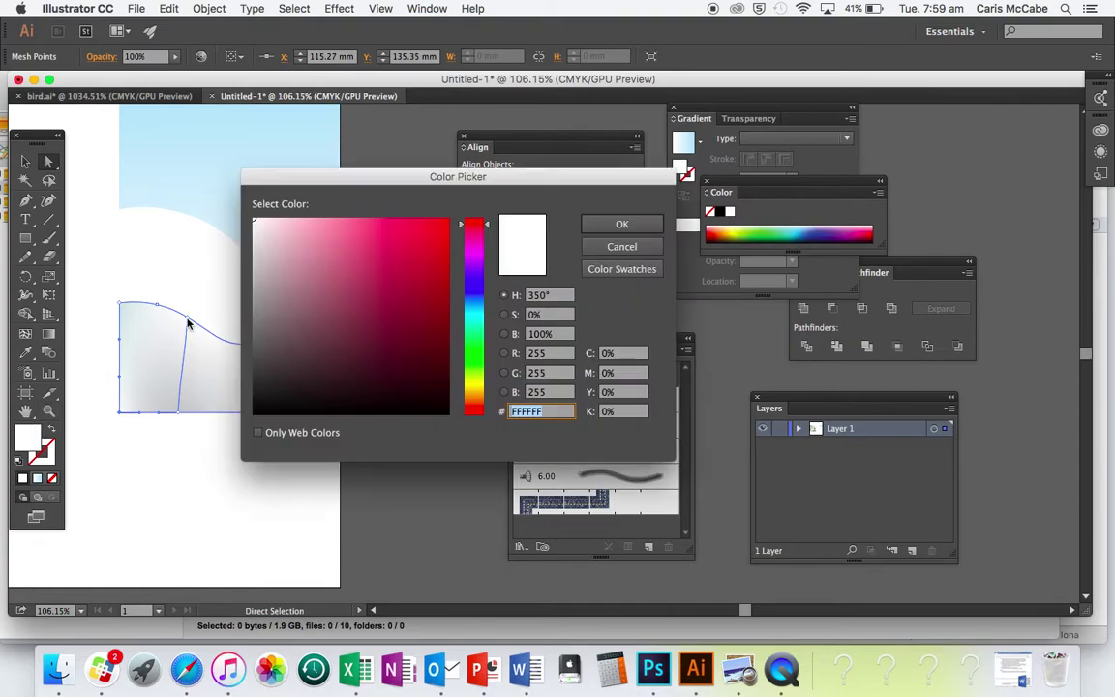
pyautogui.click(487, 317)
pyautogui.click(294, 219)
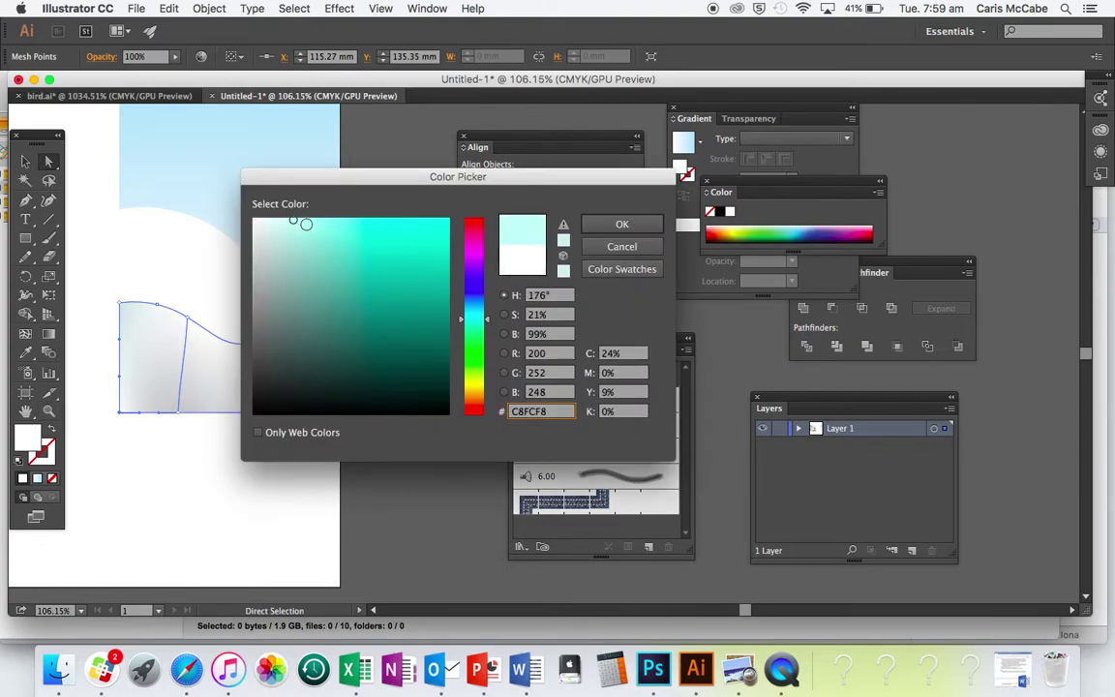
pyautogui.click(622, 223)
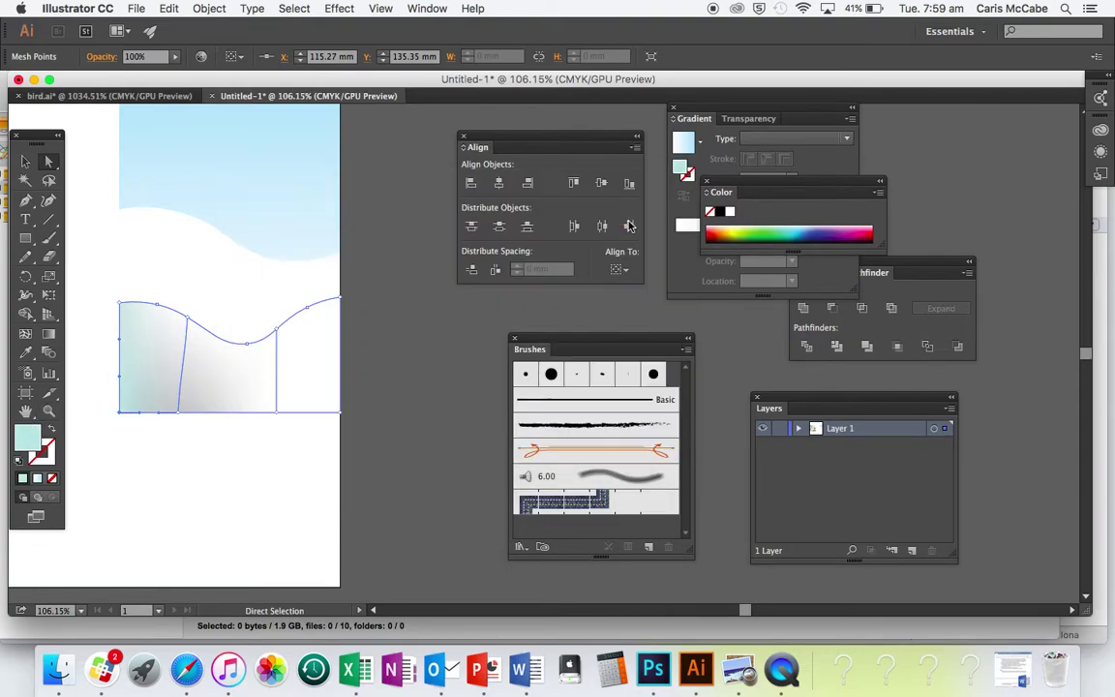
# Step: Colour the mesh point at the lower hill's bottom-right corner very pale blue, using a hue of 196°
pyautogui.click(339, 413)
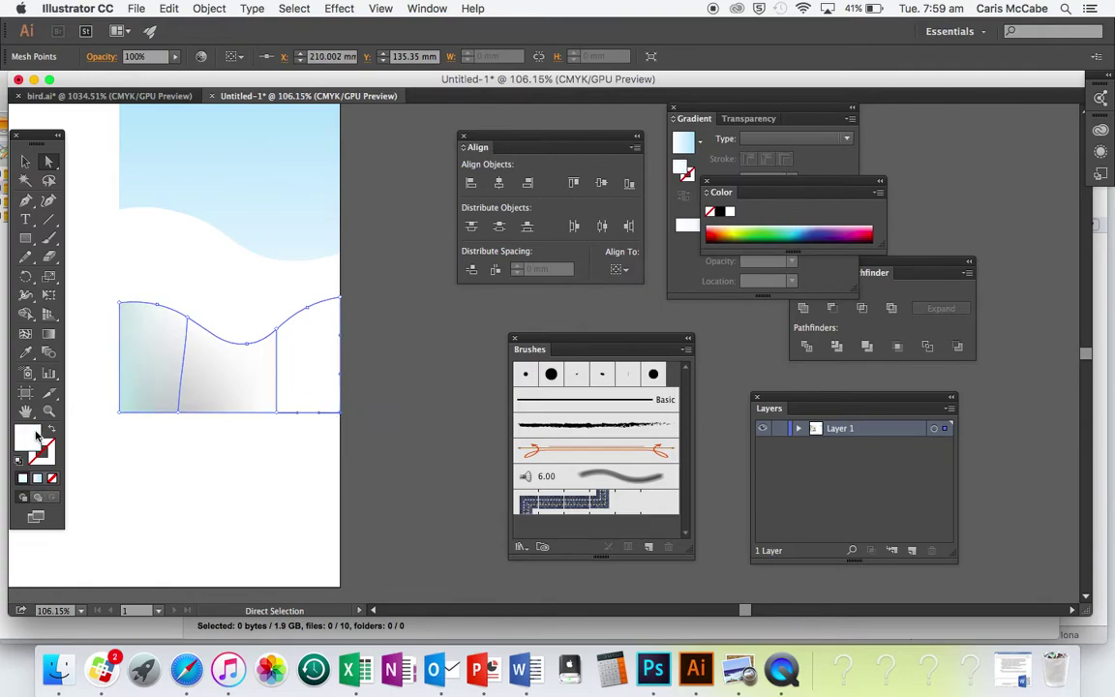
pyautogui.doubleClick(36, 438)
pyautogui.click(467, 307)
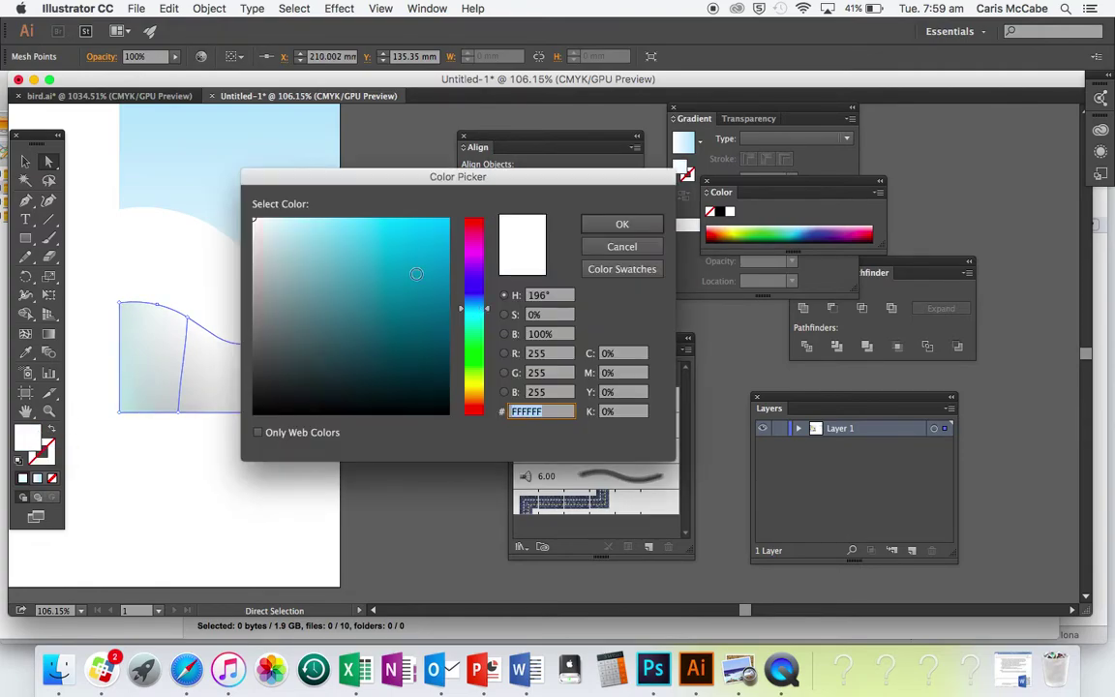
pyautogui.click(267, 233)
pyautogui.click(621, 223)
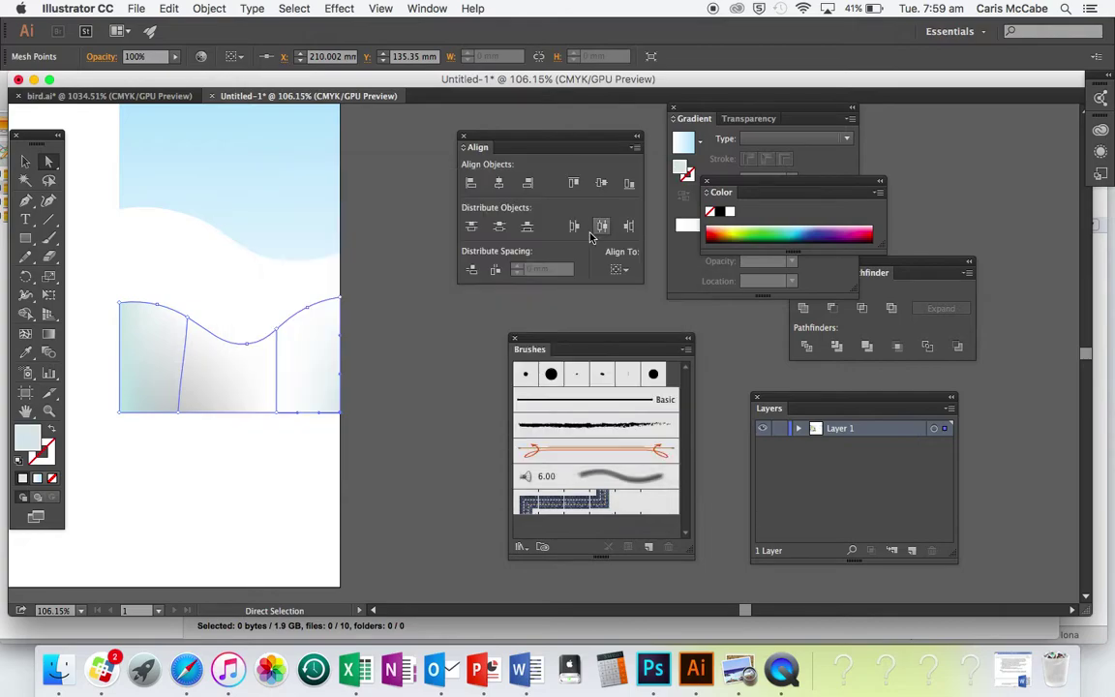
# Step: Colour the mesh point at the lower hill's upper-right corner very pale mint, using a hue of 168°, and deselect the hill
pyautogui.click(344, 297)
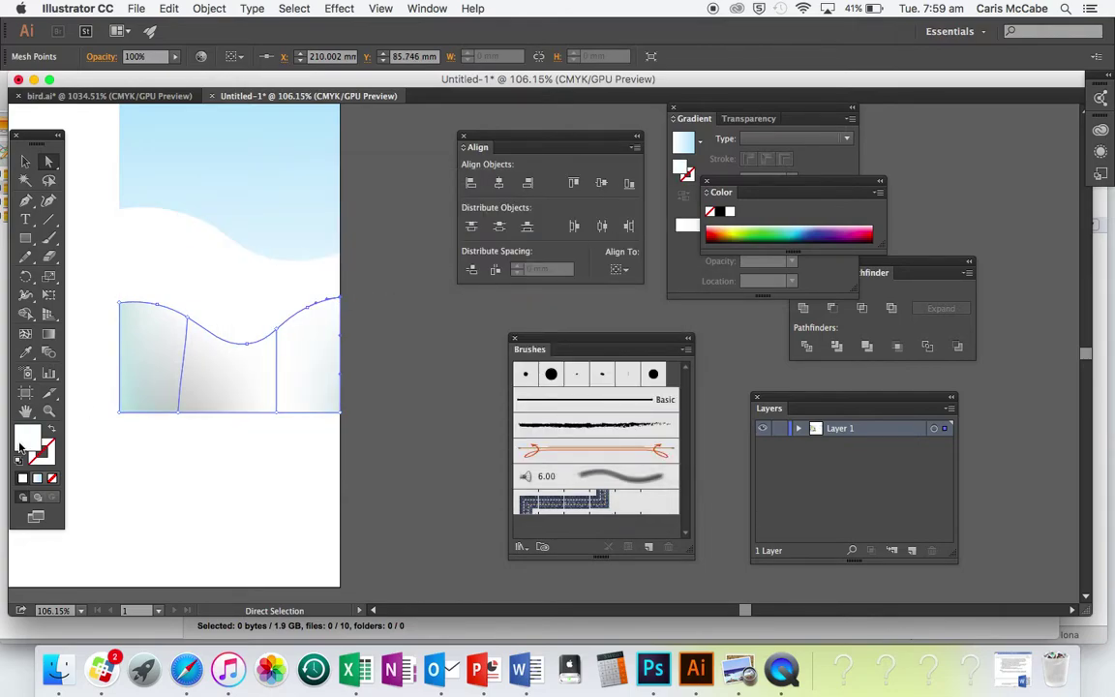
pyautogui.doubleClick(23, 441)
pyautogui.click(474, 322)
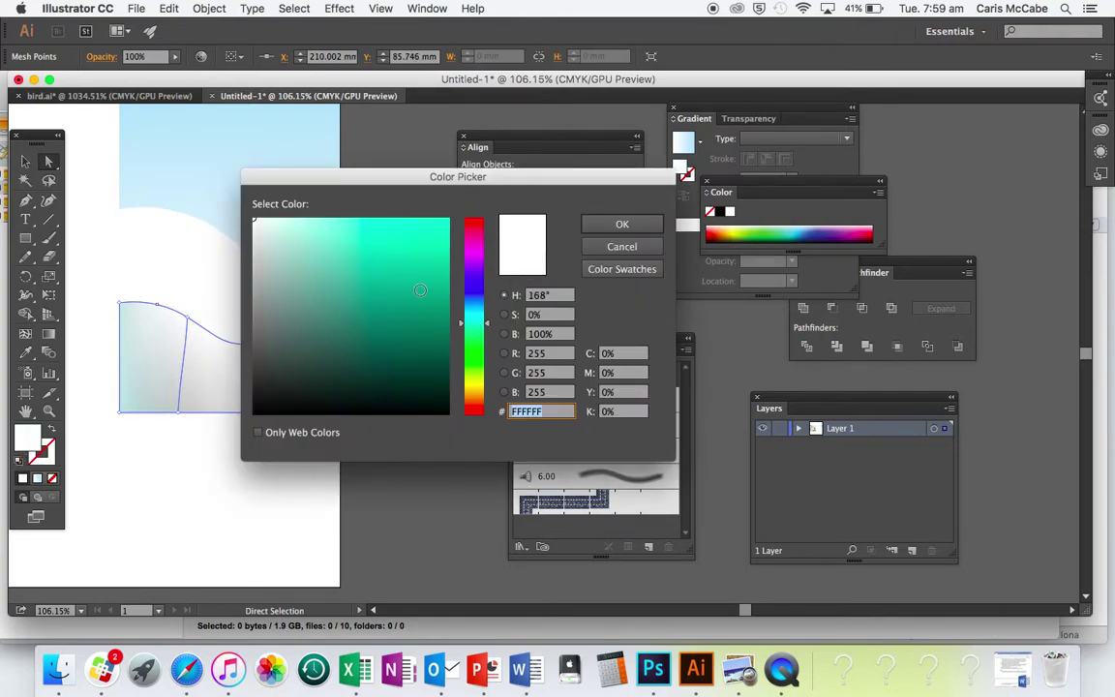
pyautogui.click(270, 225)
pyautogui.click(626, 225)
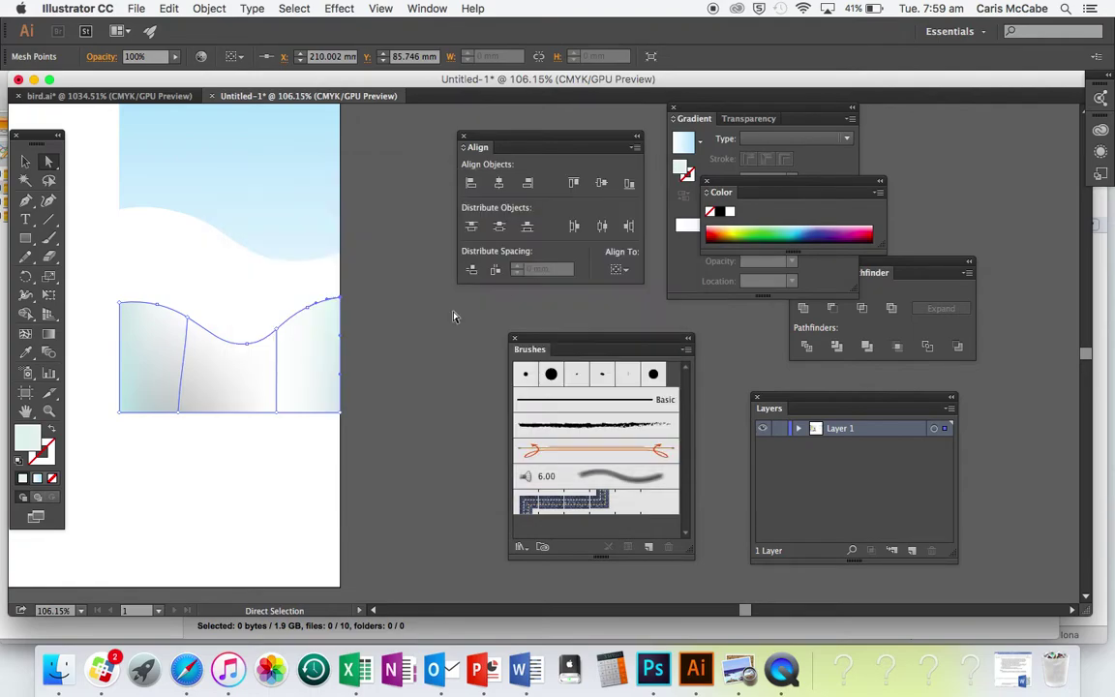
pyautogui.press('v')
pyautogui.click(370, 340)
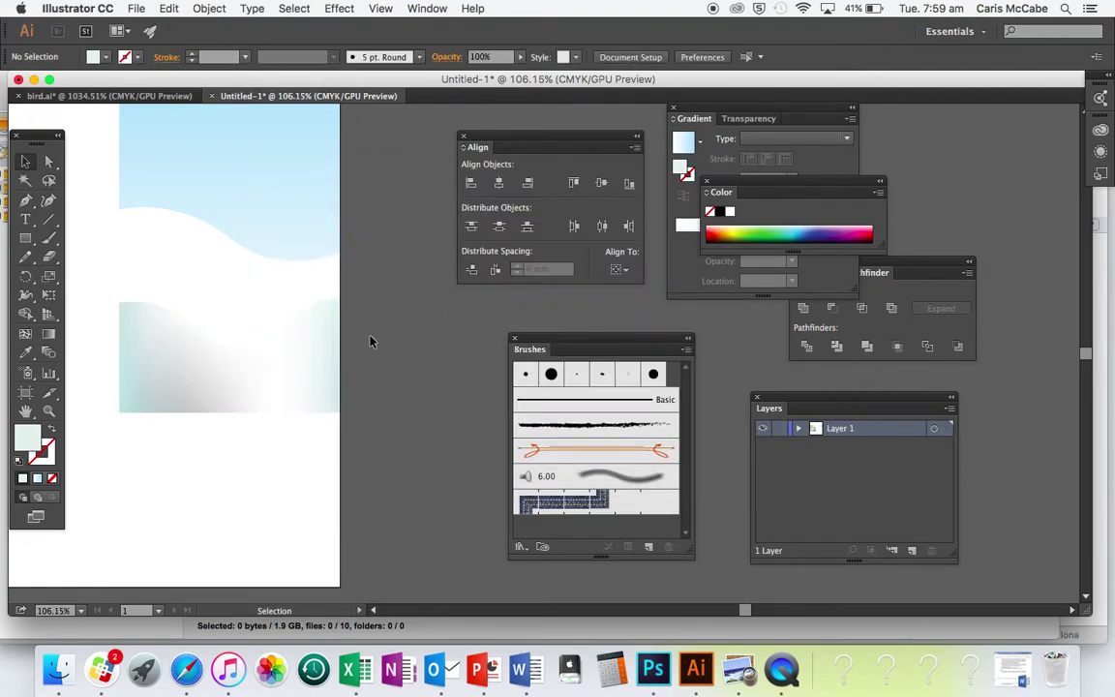
# Step: Lighten the mesh point at the foot of the lower hill's left mesh line to pale blue-grey, D3DEE2, and deselect the hill
pyautogui.click(276, 367)
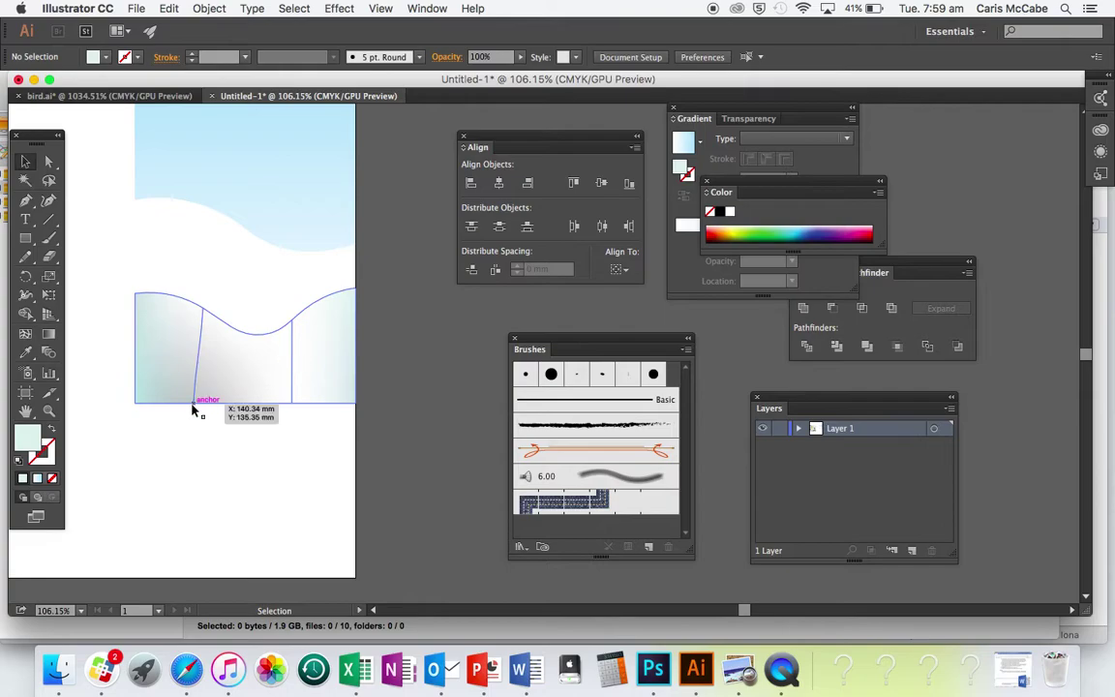
pyautogui.click(48, 161)
pyautogui.click(198, 402)
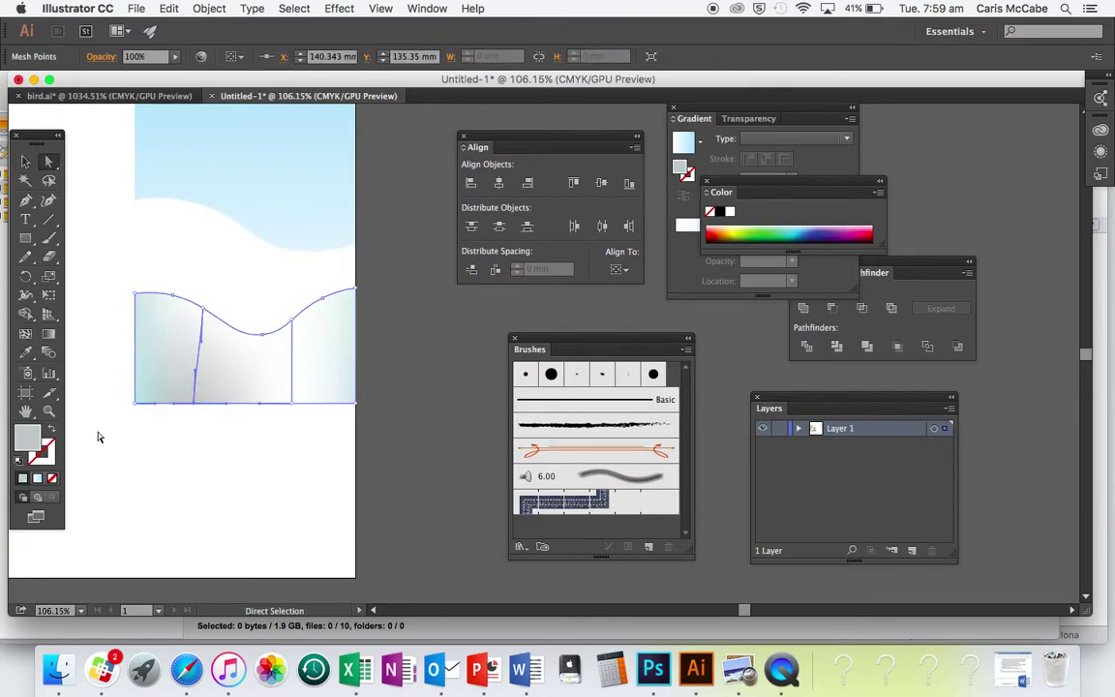
pyautogui.doubleClick(27, 440)
pyautogui.click(266, 239)
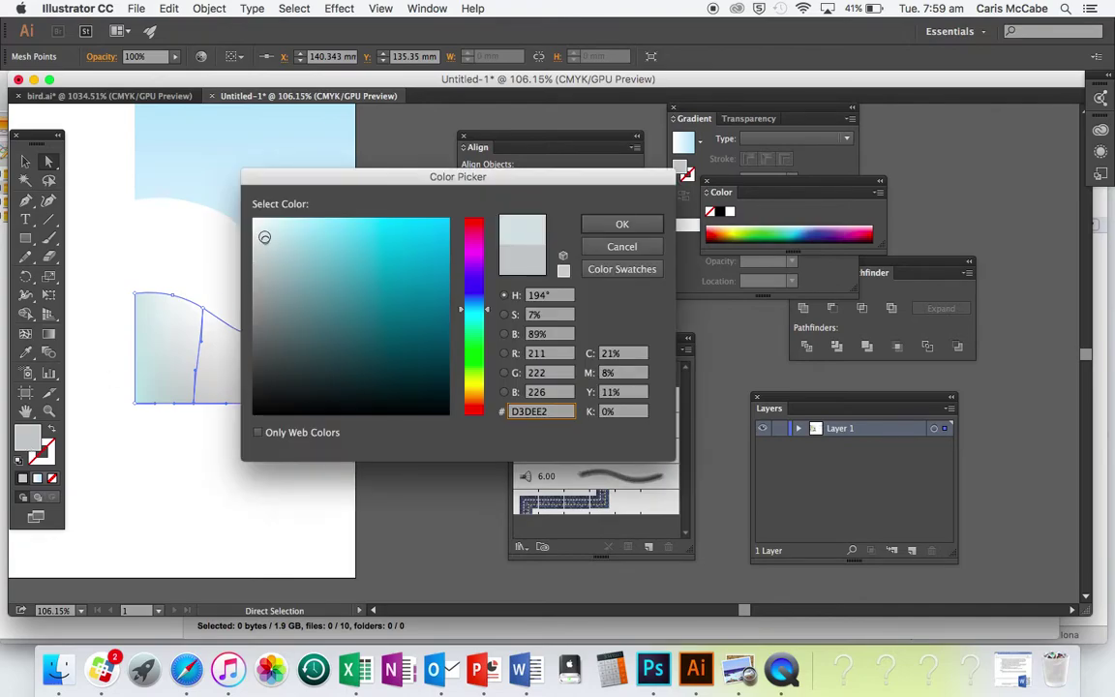
pyautogui.click(263, 237)
pyautogui.click(637, 224)
pyautogui.click(418, 336)
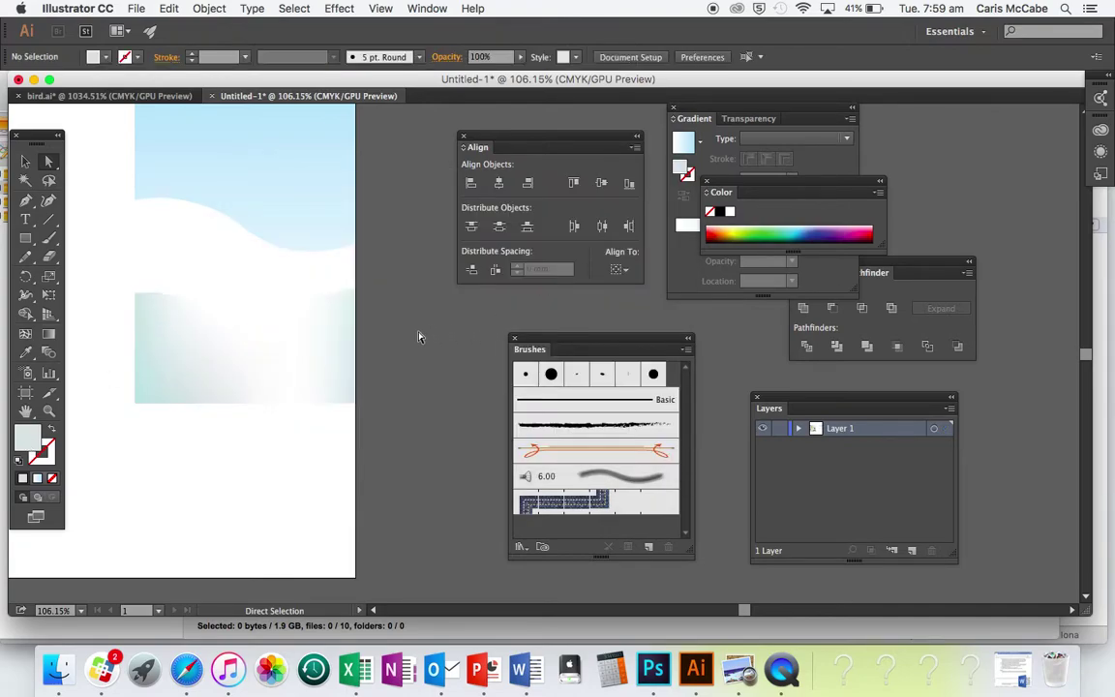
# Step: Add two gradient mesh points along the upper snow hill's wavy top edge, one on the left slope and one in the dip
pyautogui.click(286, 280)
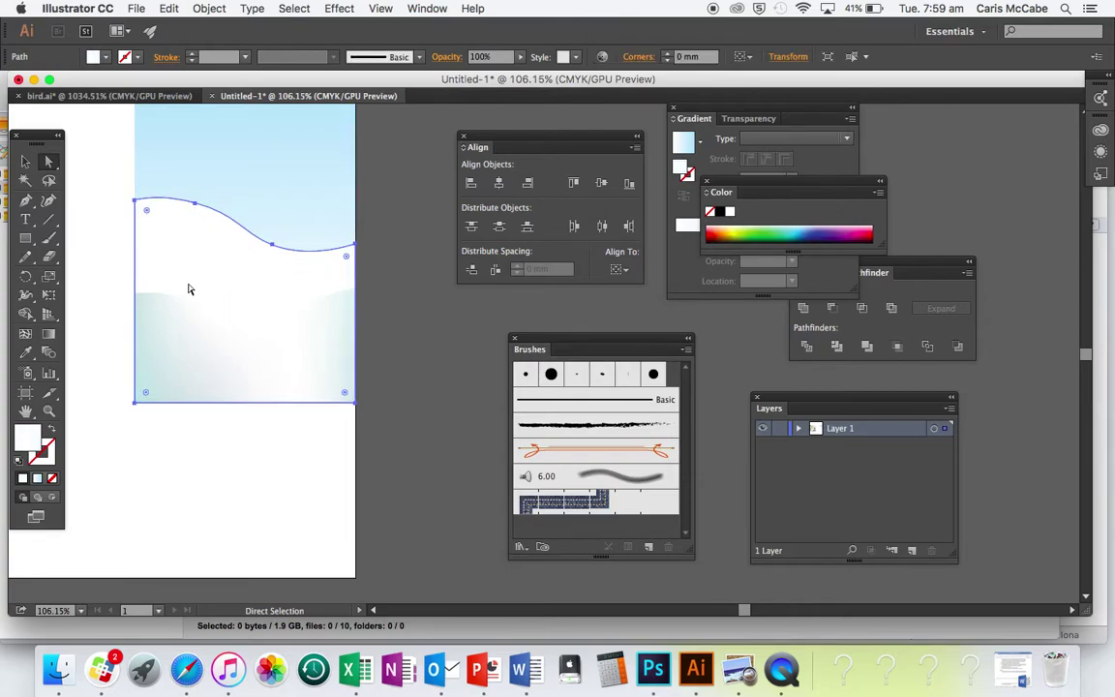
pyautogui.click(25, 333)
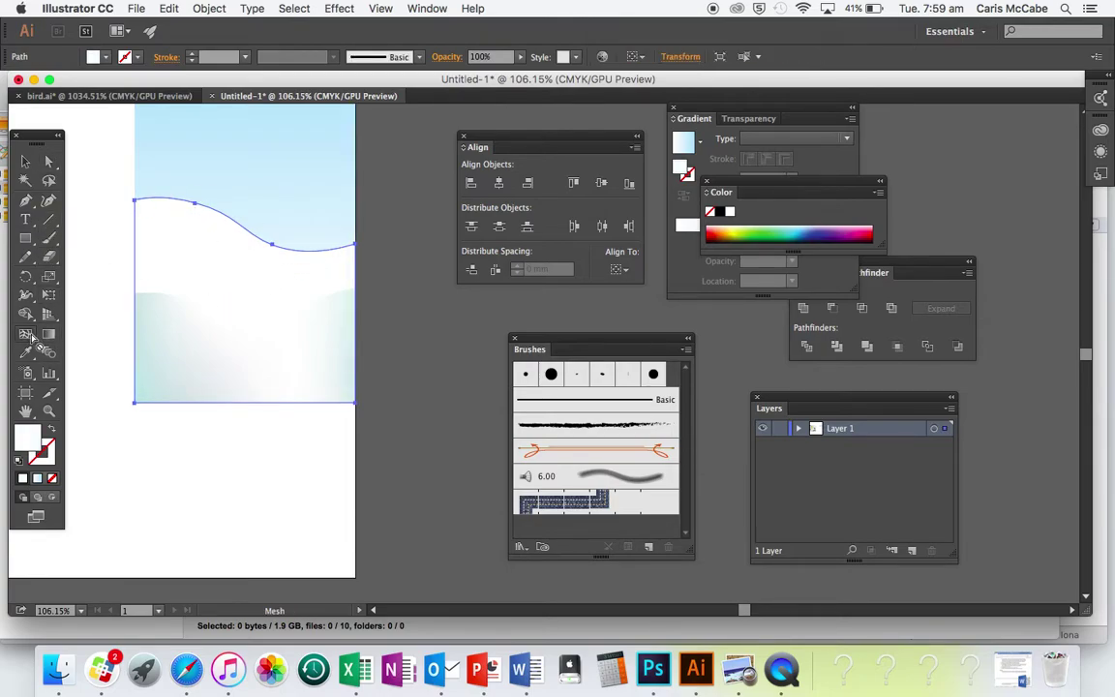
pyautogui.click(207, 206)
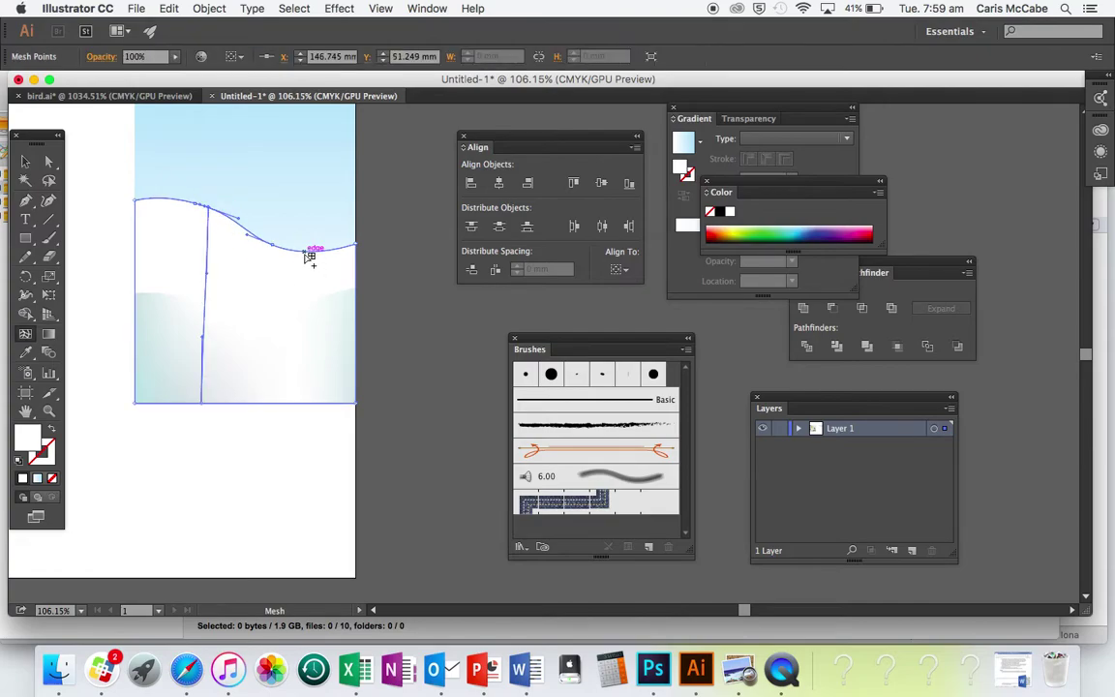
pyautogui.click(296, 250)
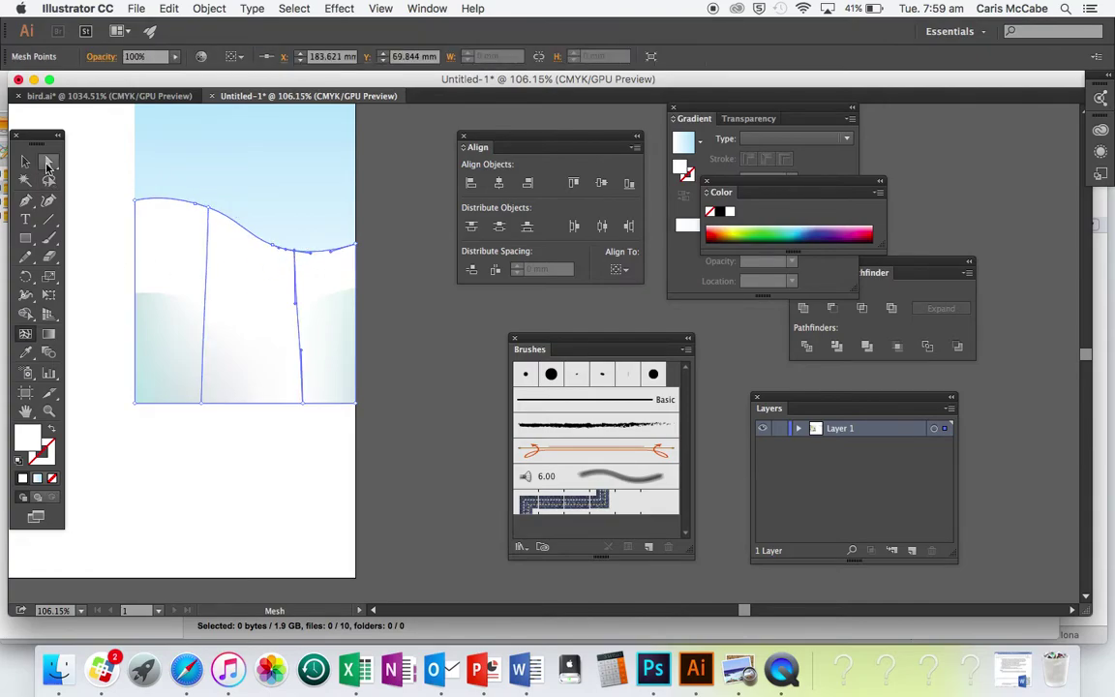
# Step: Try to colour the mesh point at the foot of the upper hill's left mesh line pale blue-grey
pyautogui.click(47, 167)
pyautogui.click(202, 405)
pyautogui.doubleClick(30, 443)
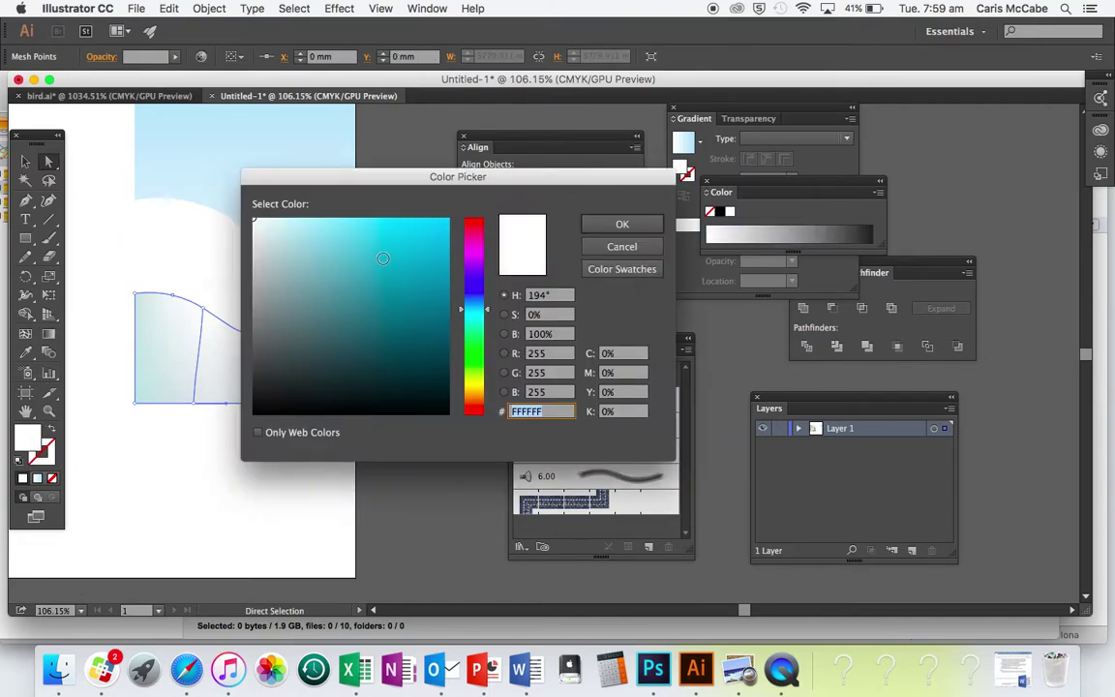
pyautogui.click(280, 238)
pyautogui.click(623, 223)
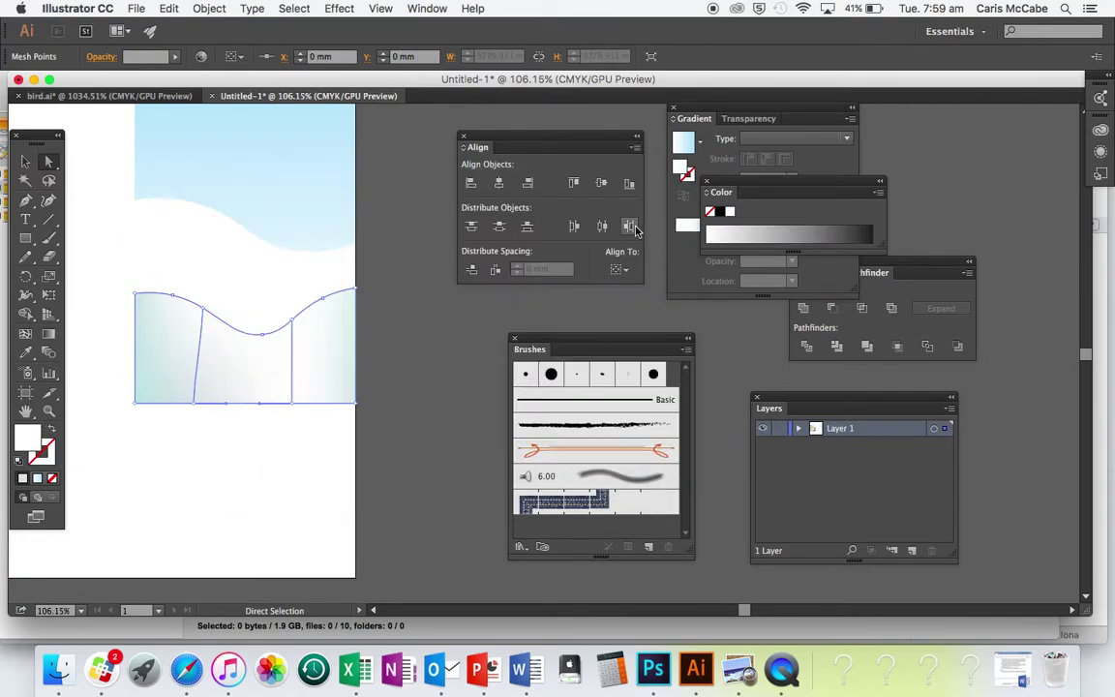
# Step: Try grey, B5B9BA, on the mesh point at the foot of the lower hill's left mesh line and undo it
pyautogui.click(193, 404)
pyautogui.doubleClick(30, 438)
pyautogui.click(257, 270)
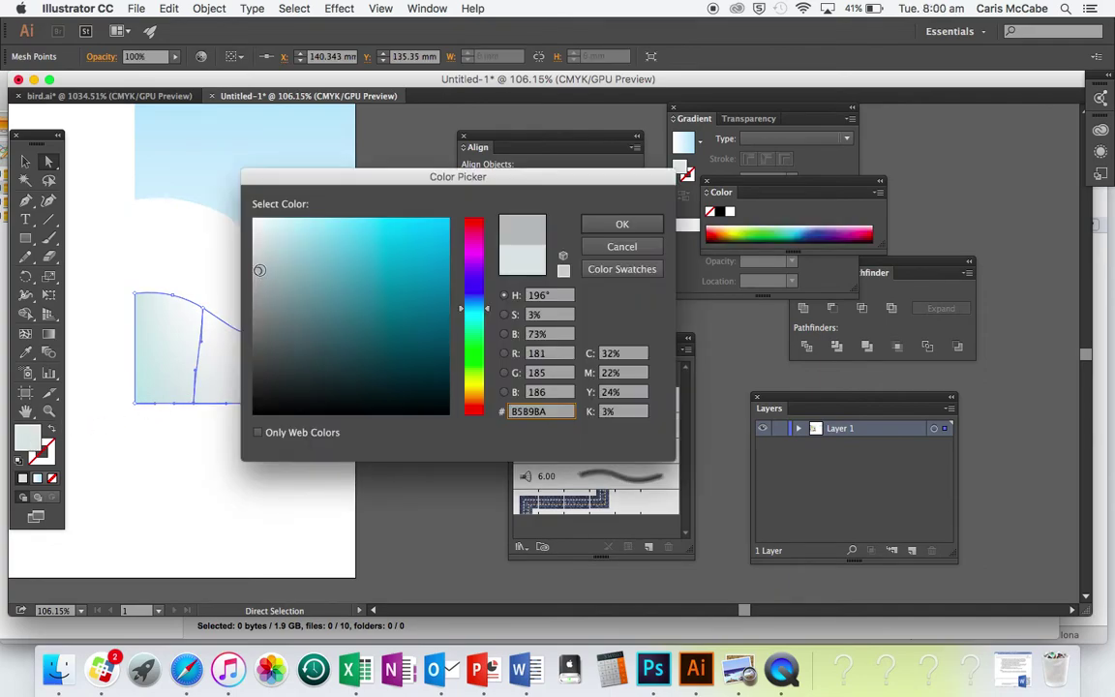
pyautogui.click(620, 226)
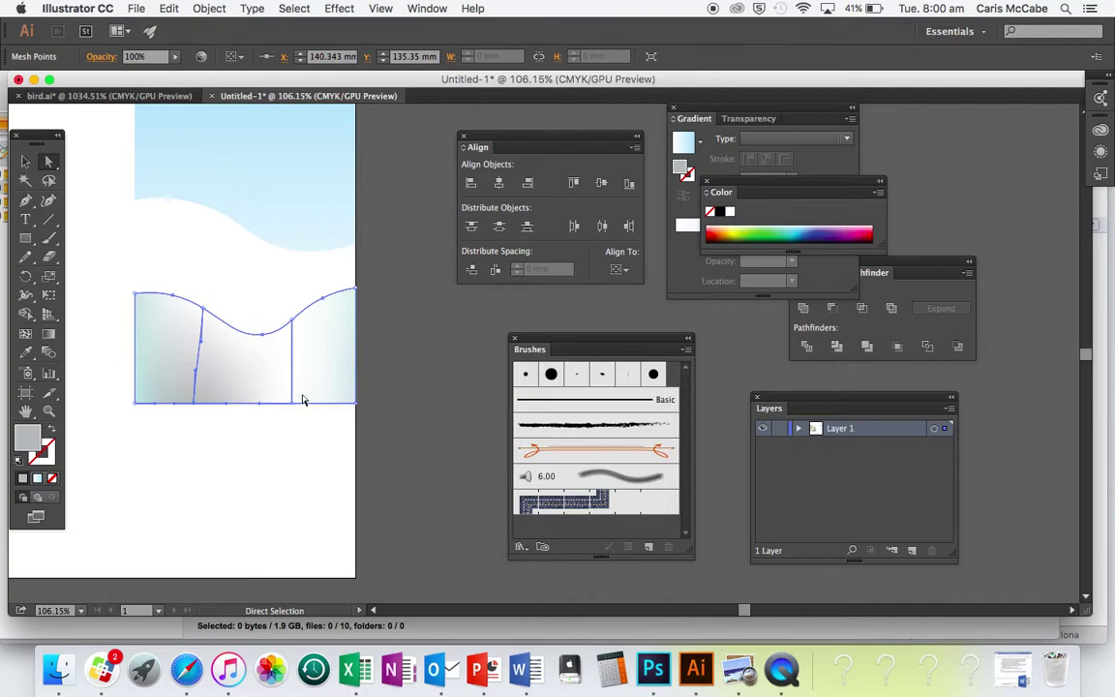
pyautogui.moveTo(274, 365); pyautogui.dragTo(285, 278)
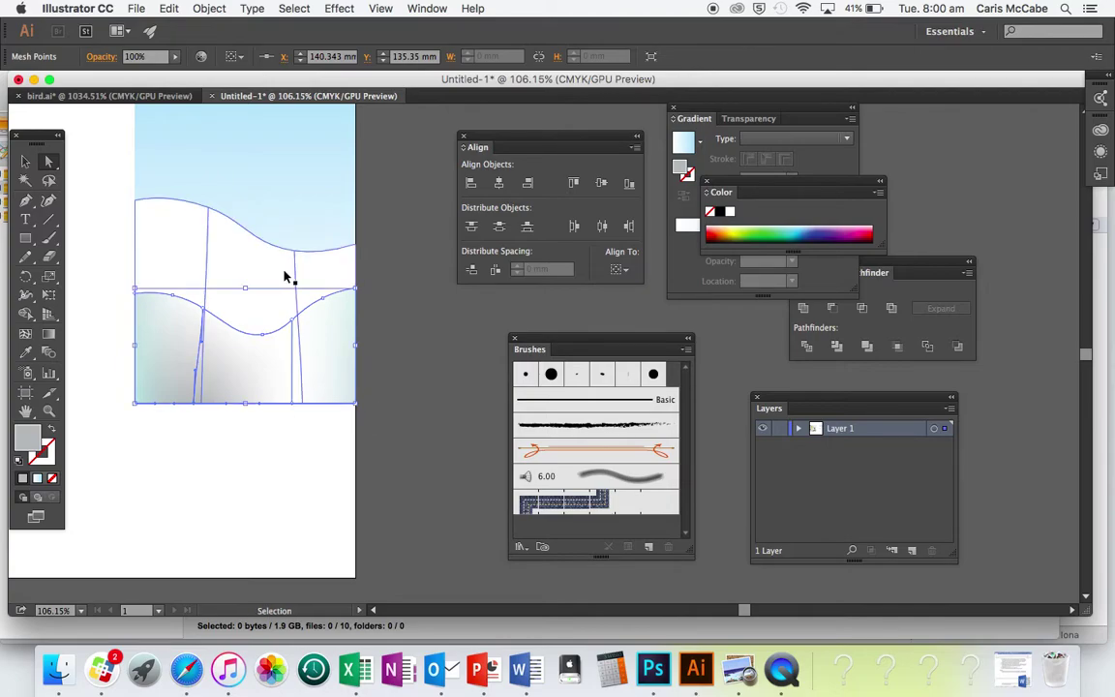
pyautogui.press('super+z')
# Step: Select the upper hill and colour the mesh point at the foot of its left mesh line blue-grey, B5C2C6
pyautogui.click(284, 275)
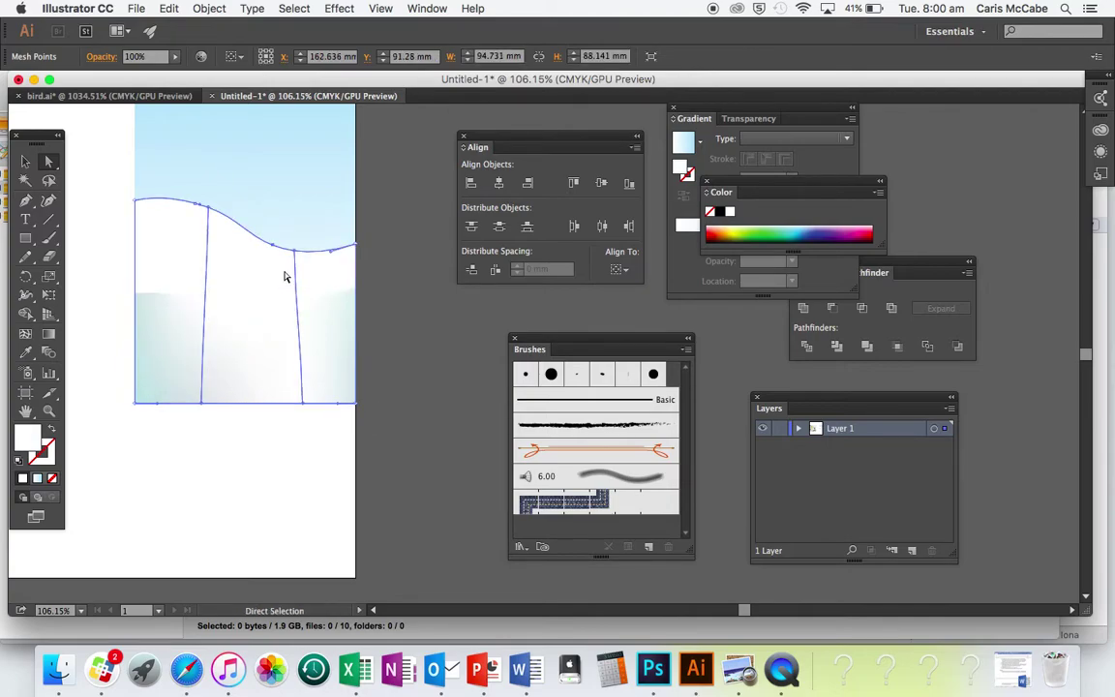
pyautogui.hotkey('ctrl', 'z')
pyautogui.click(201, 403)
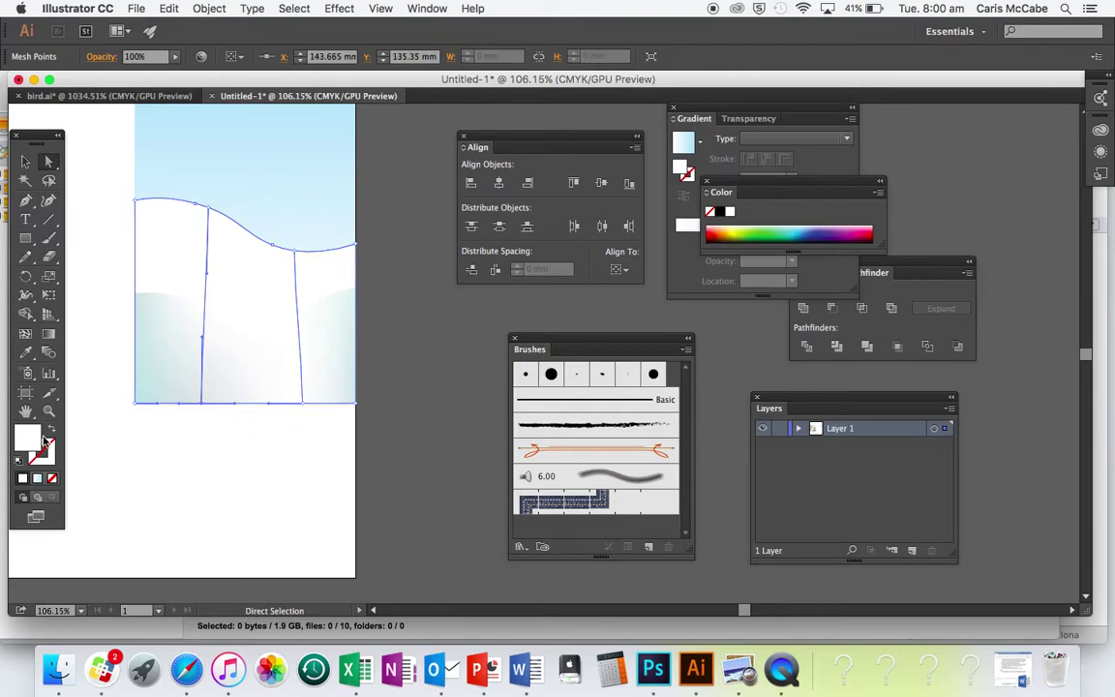
pyautogui.doubleClick(34, 440)
pyautogui.click(273, 263)
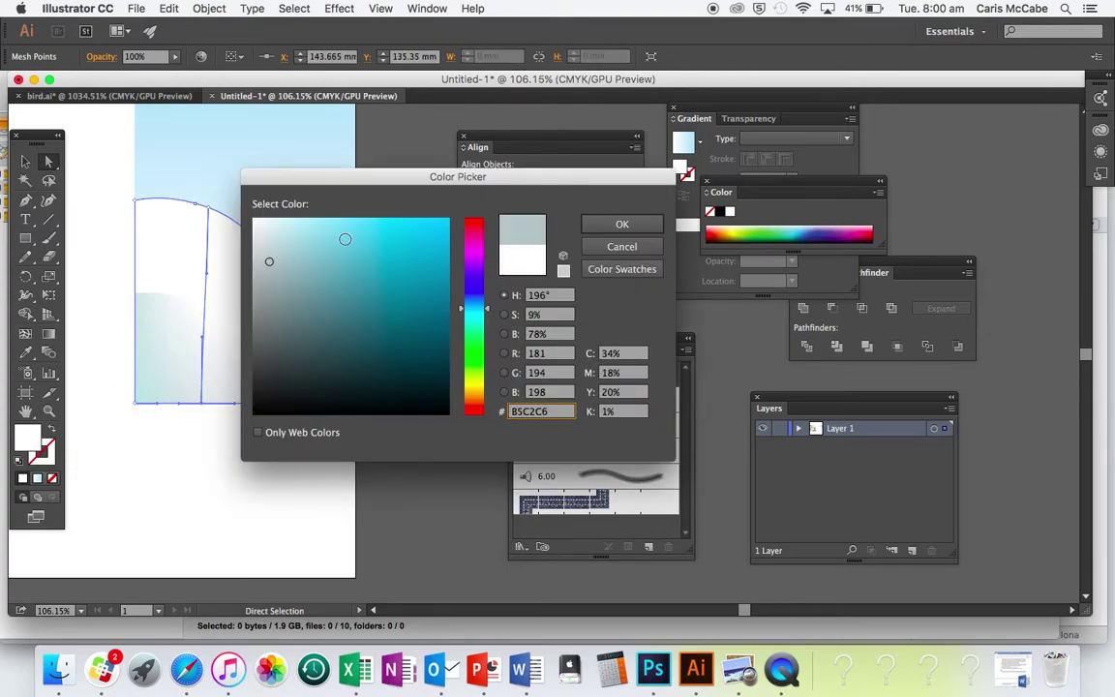
pyautogui.click(617, 224)
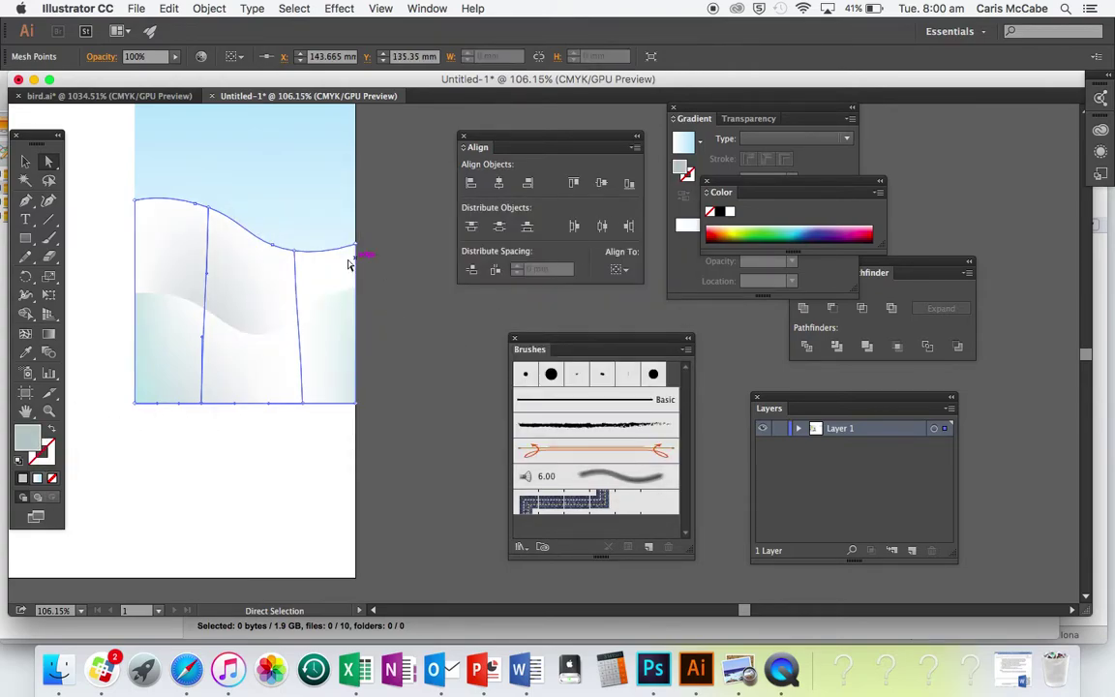
# Step: Try to colour the mesh point at the foot of the upper hill's right mesh line pale blue, D4ECF4
pyautogui.click(312, 401)
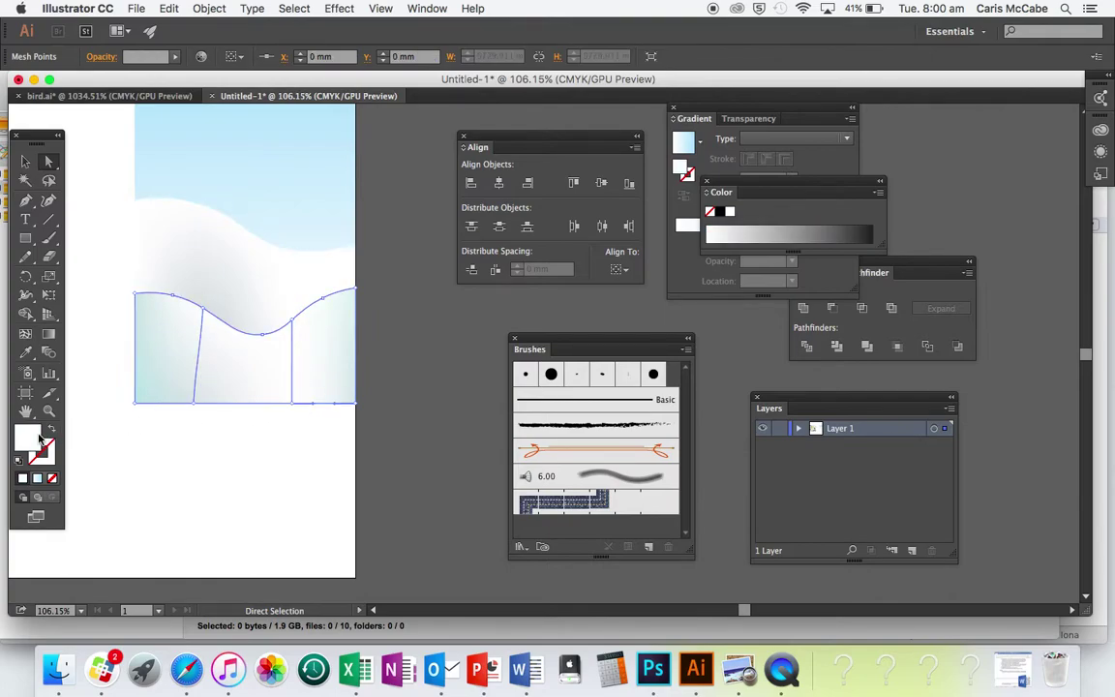
pyautogui.doubleClick(37, 439)
pyautogui.click(276, 226)
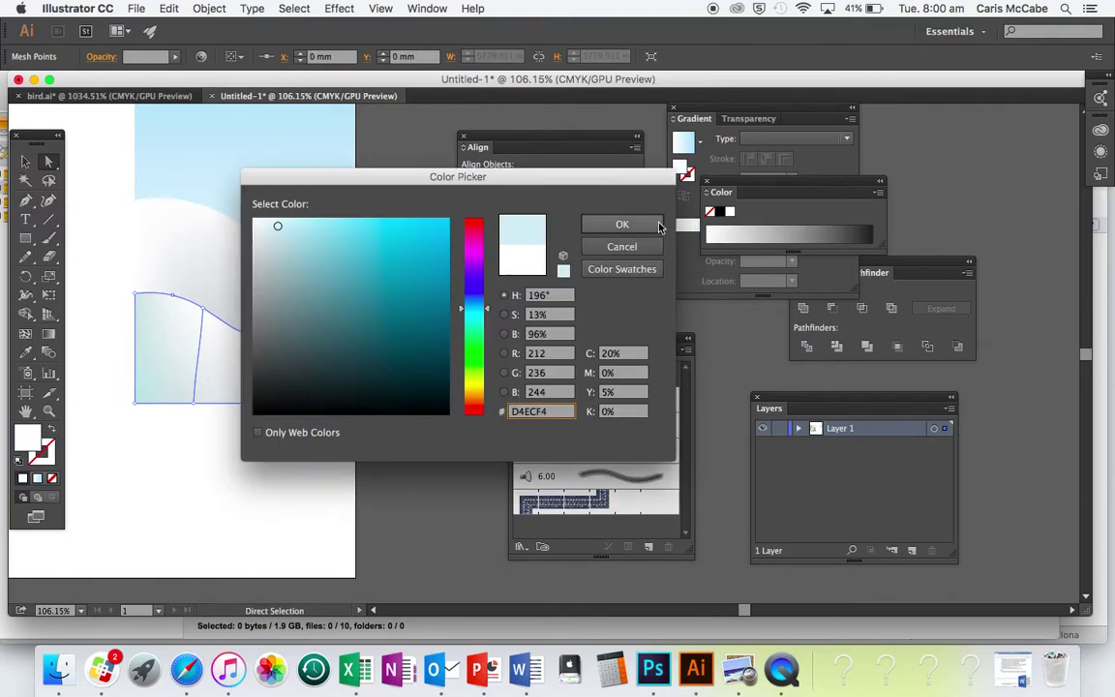
pyautogui.click(622, 224)
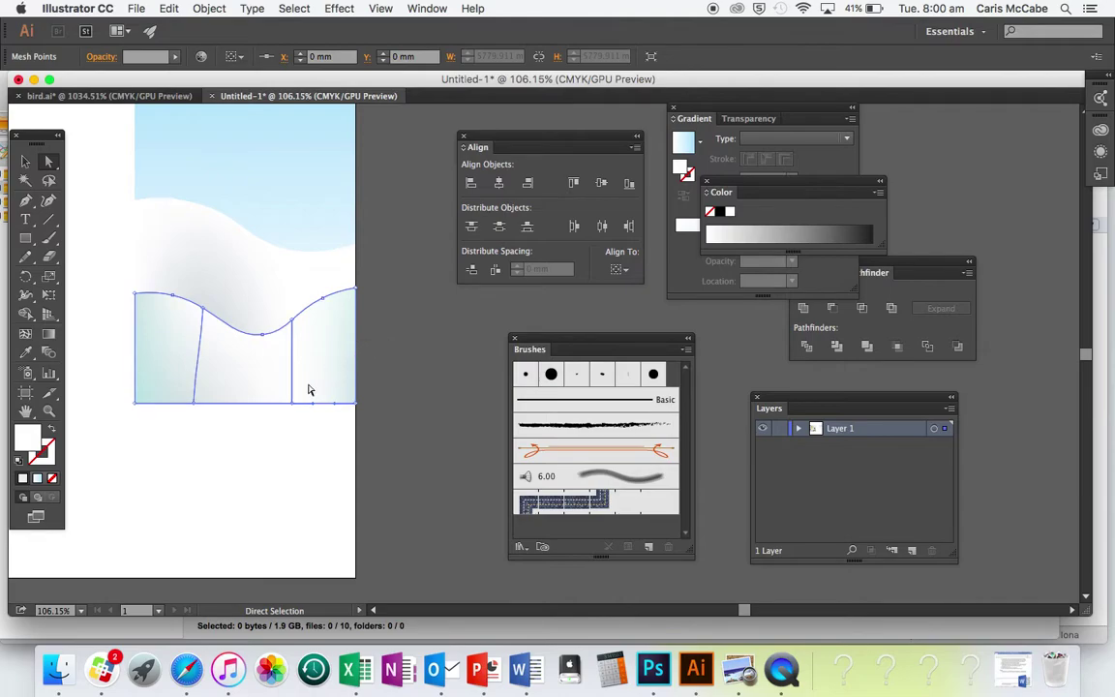
# Step: Select the upper hill, colour the mesh point at the foot of its right mesh line pale blue, and deselect the hill
pyautogui.click(294, 305)
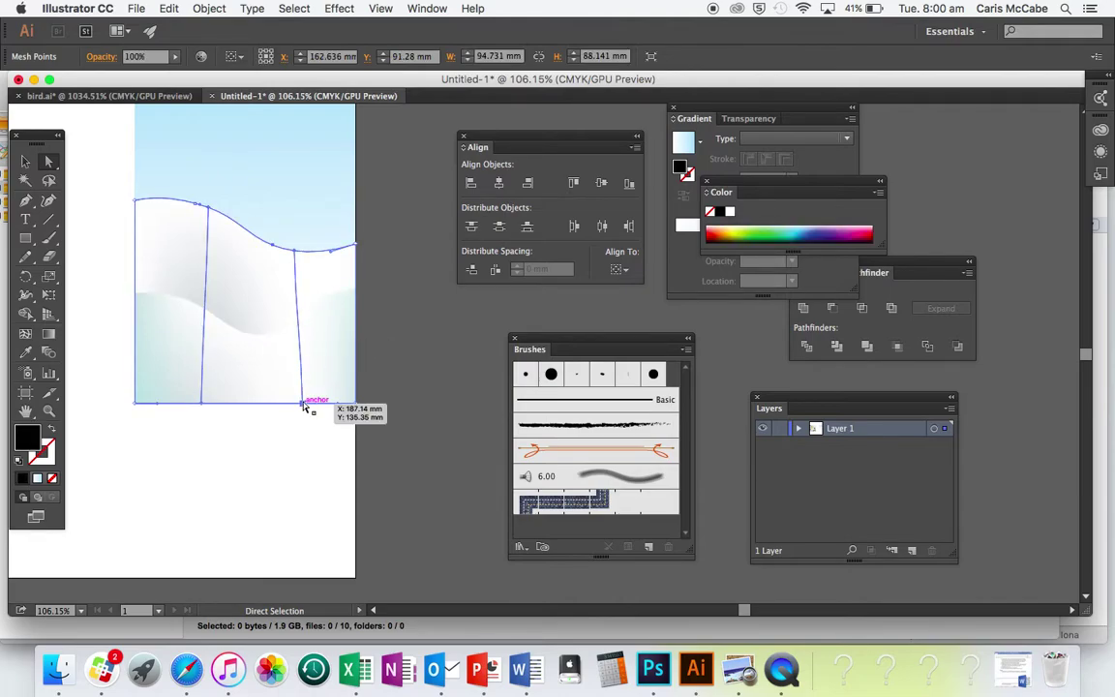
pyautogui.click(303, 404)
pyautogui.doubleClick(28, 441)
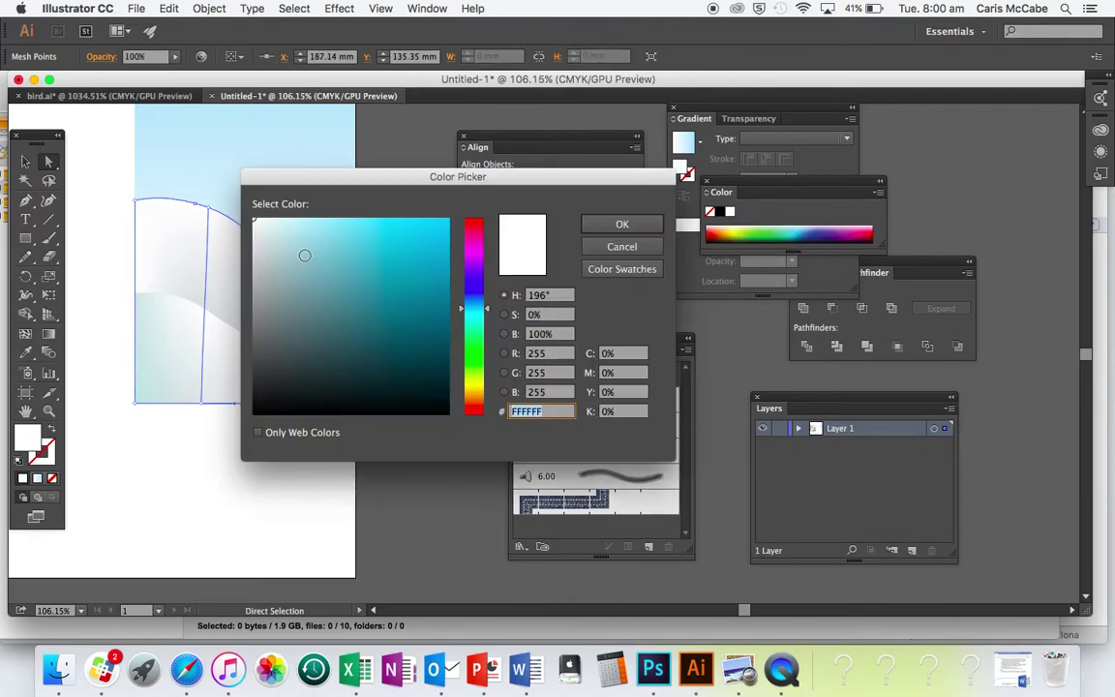
pyautogui.click(276, 225)
pyautogui.click(629, 227)
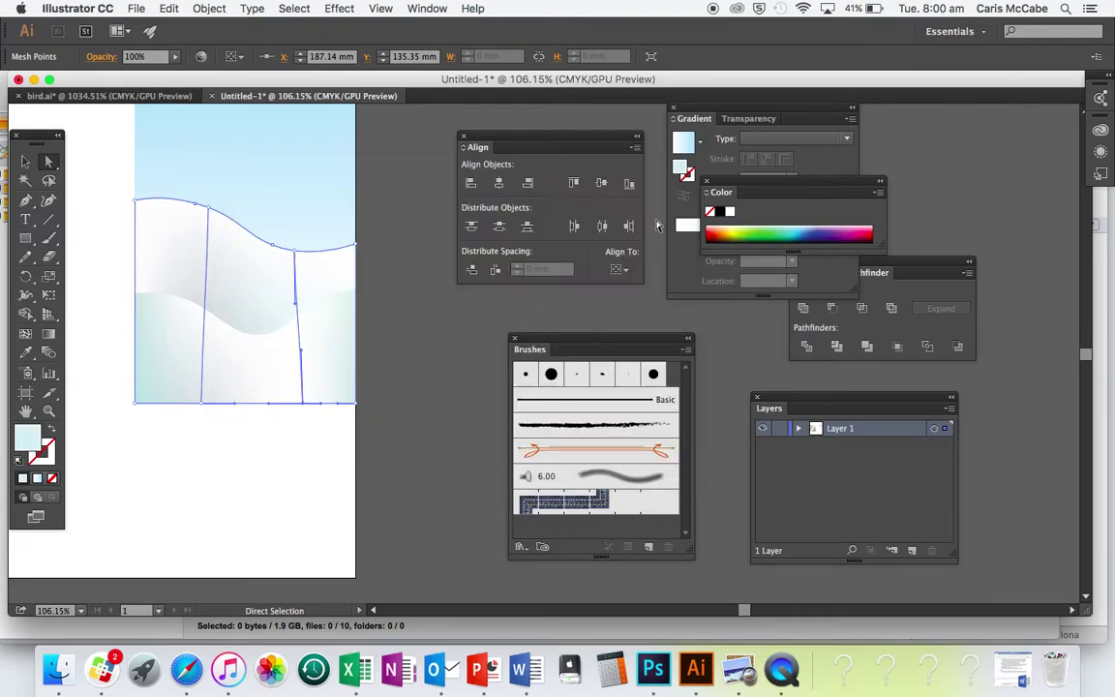
pyautogui.click(417, 264)
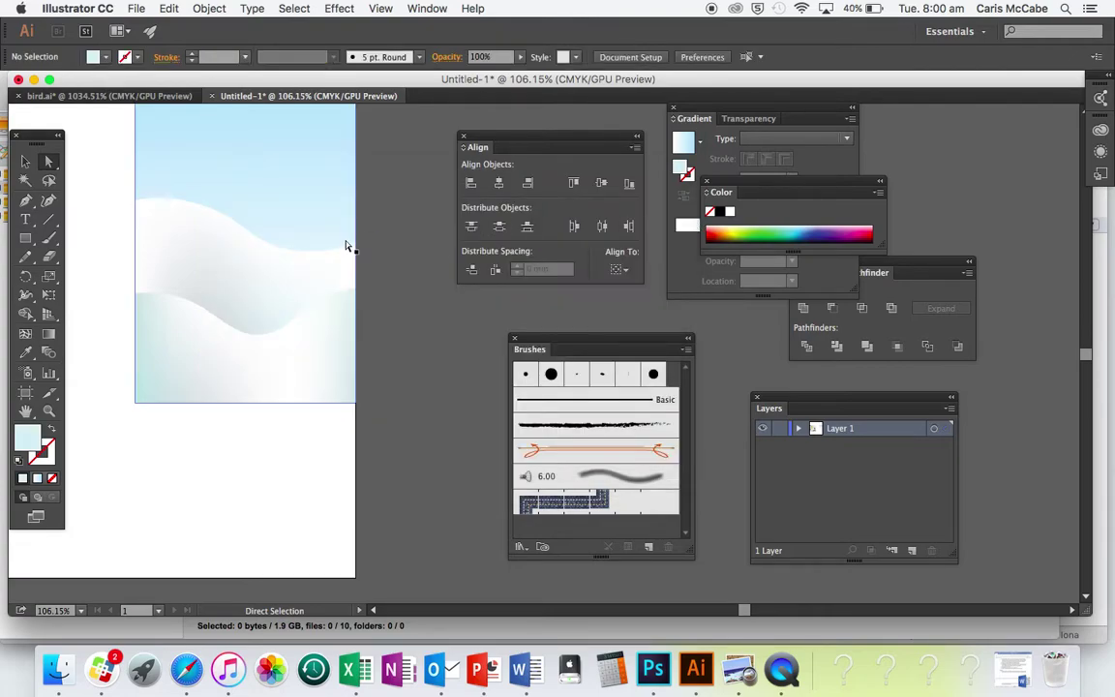
# Step: Colour the mesh point at the upper hill's top-right corner pale blue, DAECF2, and deselect the hill
pyautogui.click(355, 248)
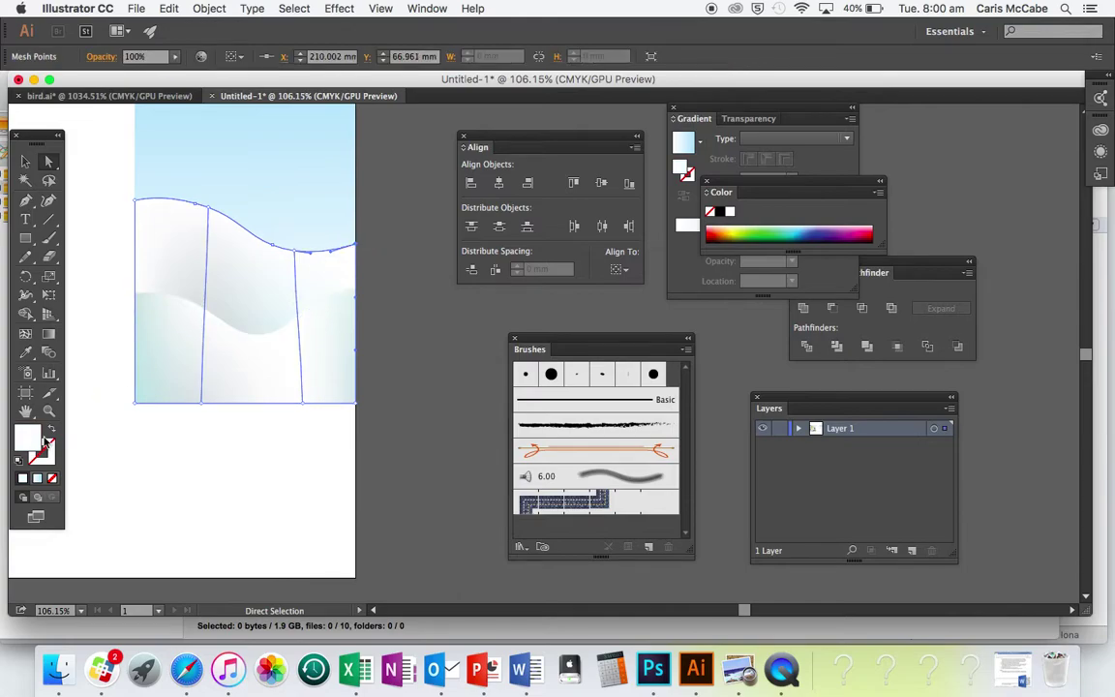
pyautogui.doubleClick(29, 441)
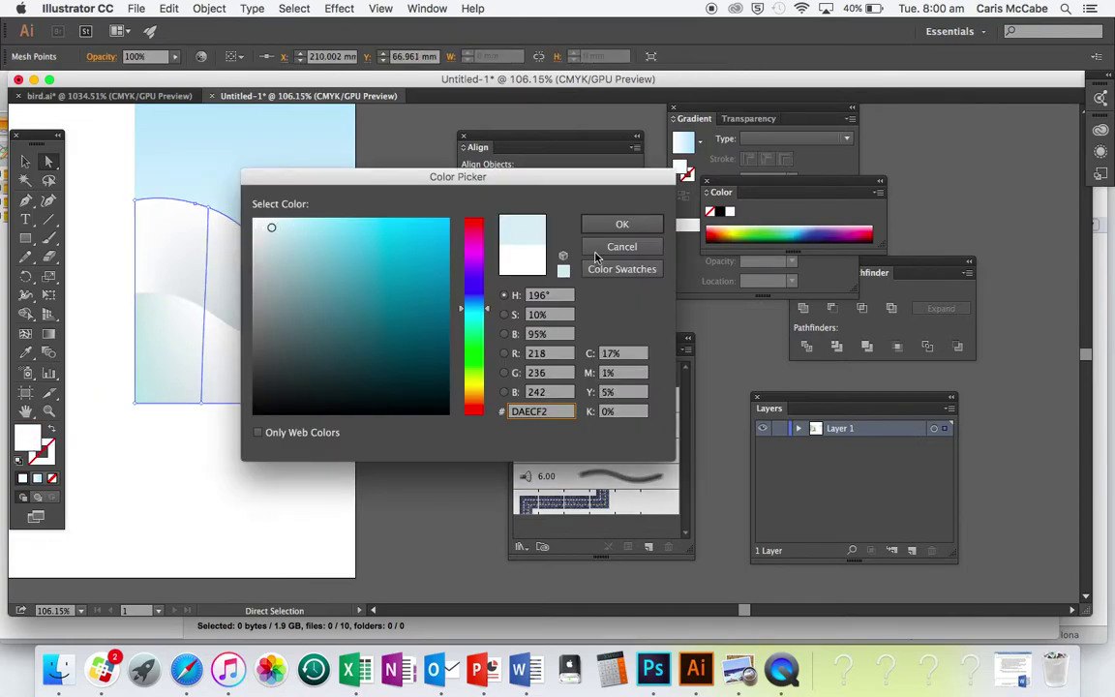
pyautogui.click(622, 224)
pyautogui.press('v')
pyautogui.click(420, 292)
# Step: Examine the bare tree in the reference picture and the space above the shaded hills where it belongs
pyautogui.scroll(-4, 420, 293)
pyautogui.scroll(4, 420, 294)
pyautogui.hscroll(-7, 420, 295)
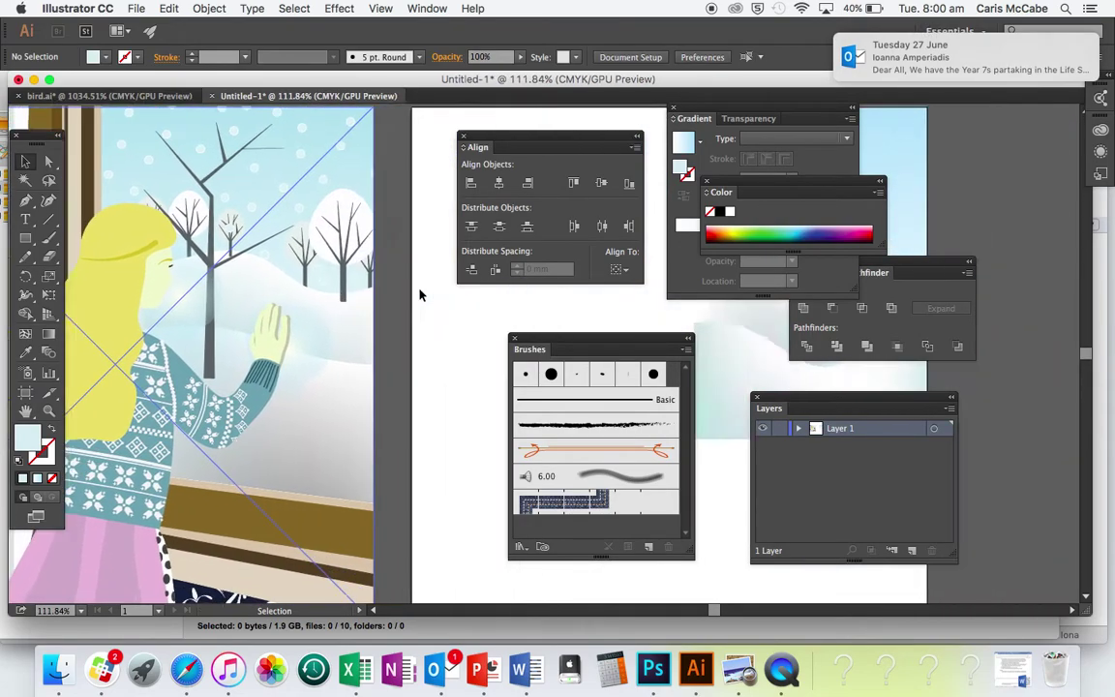
pyautogui.hscroll(8, 419, 295)
pyautogui.hscroll(3, 419, 294)
pyautogui.scroll(1, 419, 294)
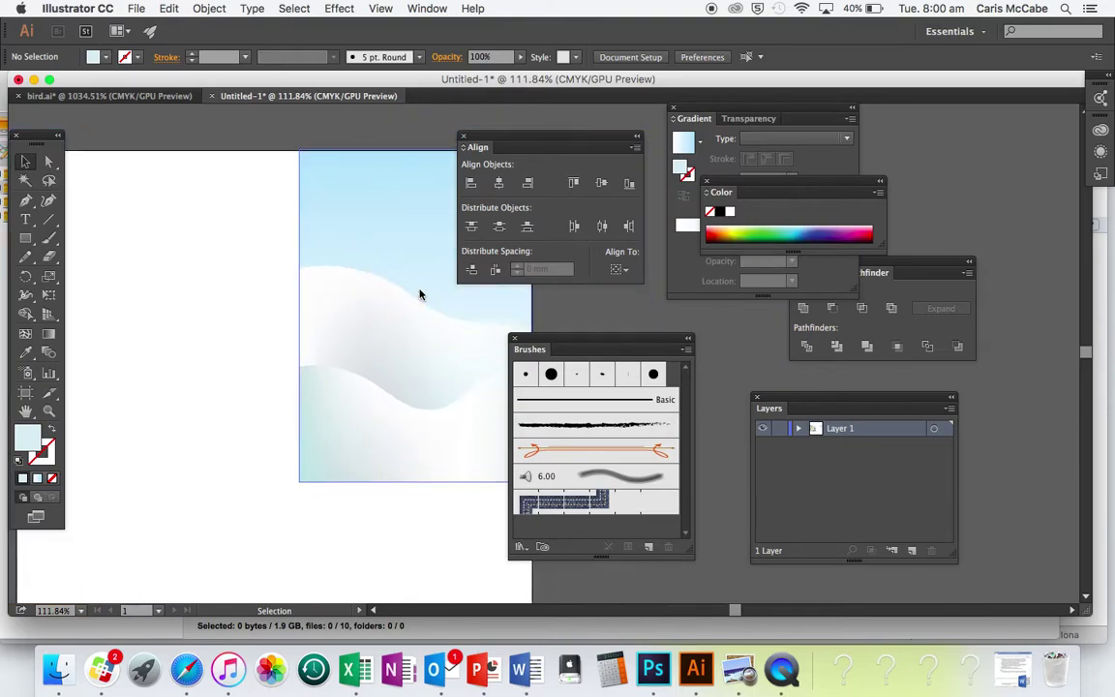
pyautogui.scroll(3, 419, 294)
pyautogui.hscroll(5, 419, 294)
pyautogui.hscroll(-5, 419, 294)
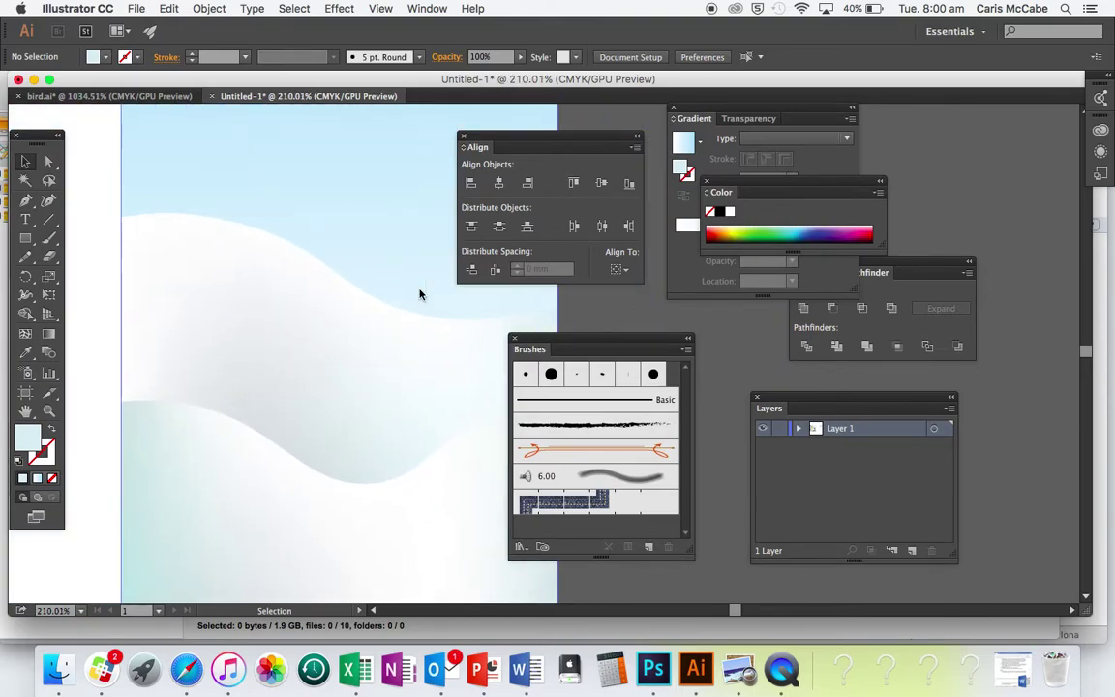
# Step: Draw a nearly vertical trunk line with the Pen tool from the sky to the lower hill, ending at about X 148.5, Y 105 mm
pyautogui.click(25, 198)
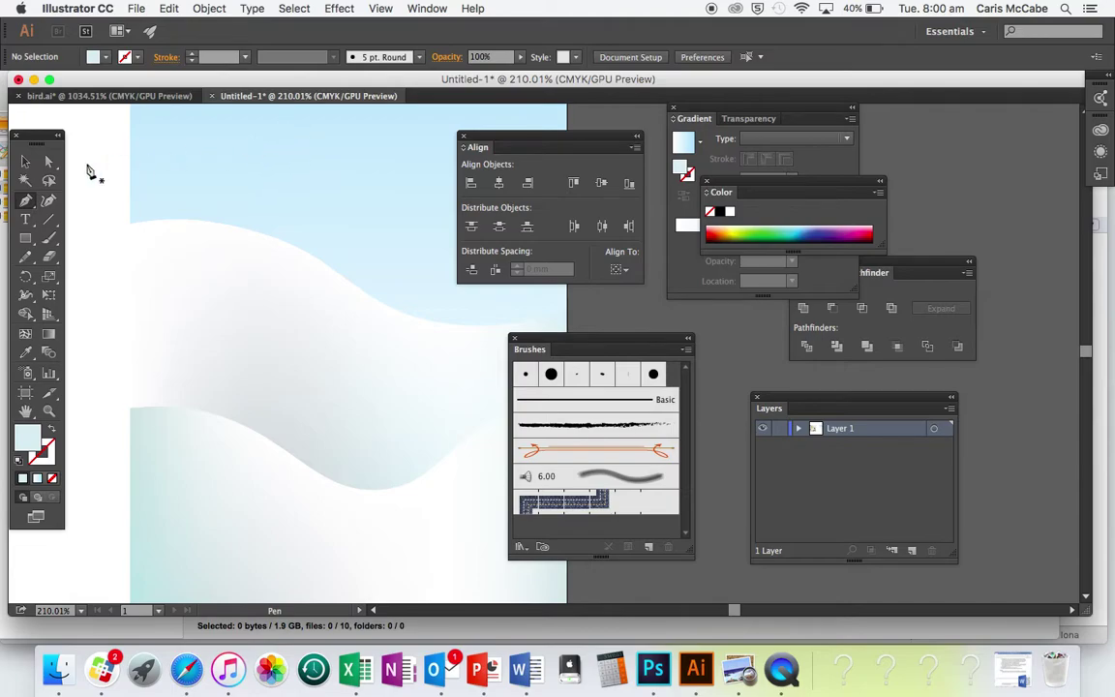
pyautogui.click(287, 131)
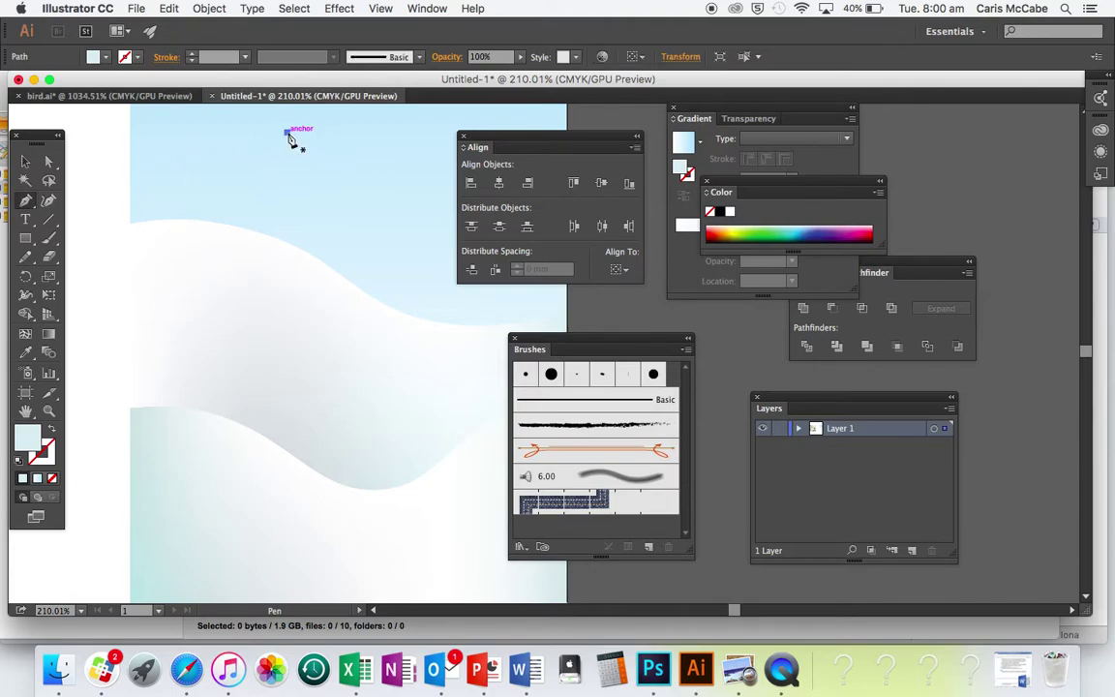
pyautogui.click(285, 486)
pyautogui.press('v')
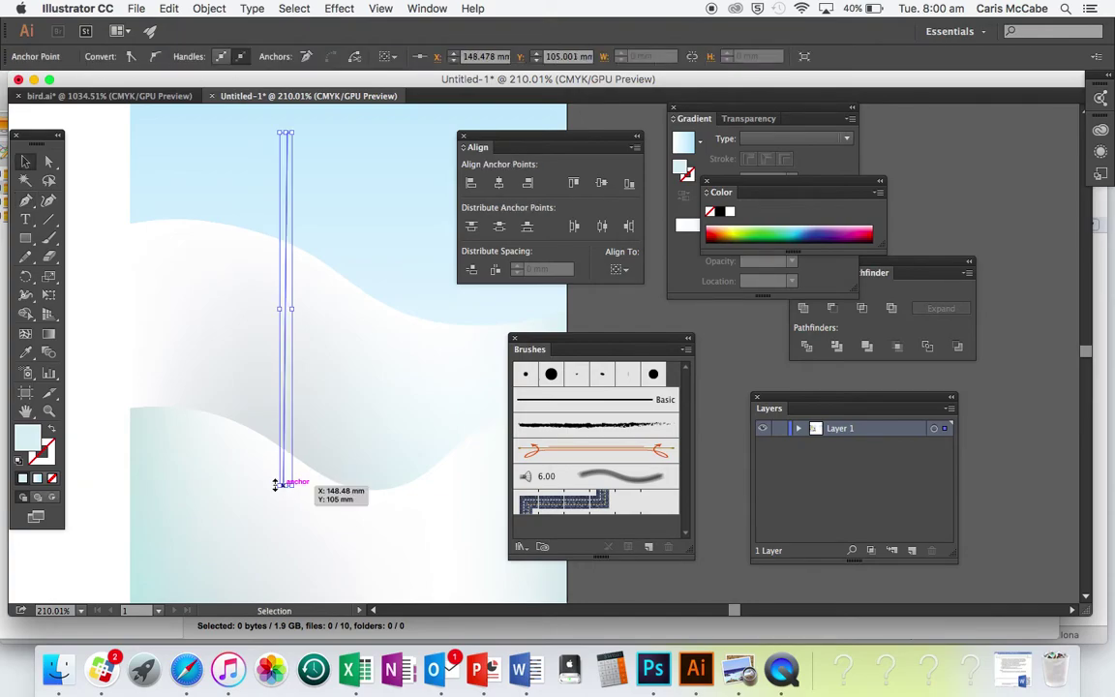
# Step: Swap the trunk line's fill and stroke so it has no fill, and colour the stroke very dark brown
pyautogui.click(51, 430)
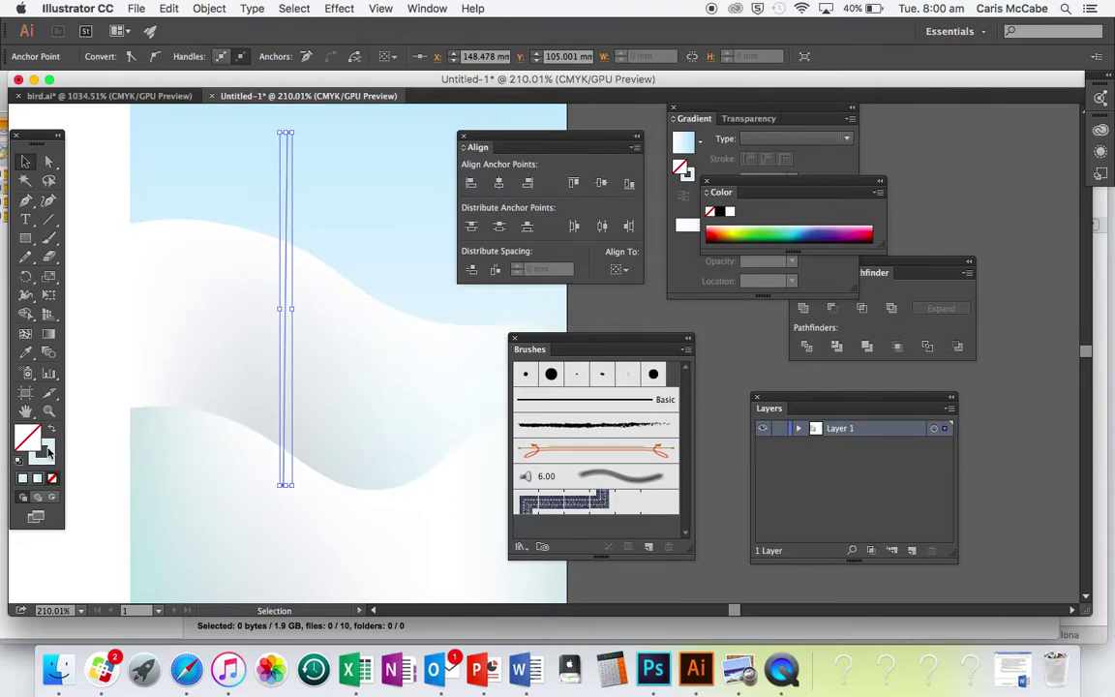
pyautogui.doubleClick(41, 450)
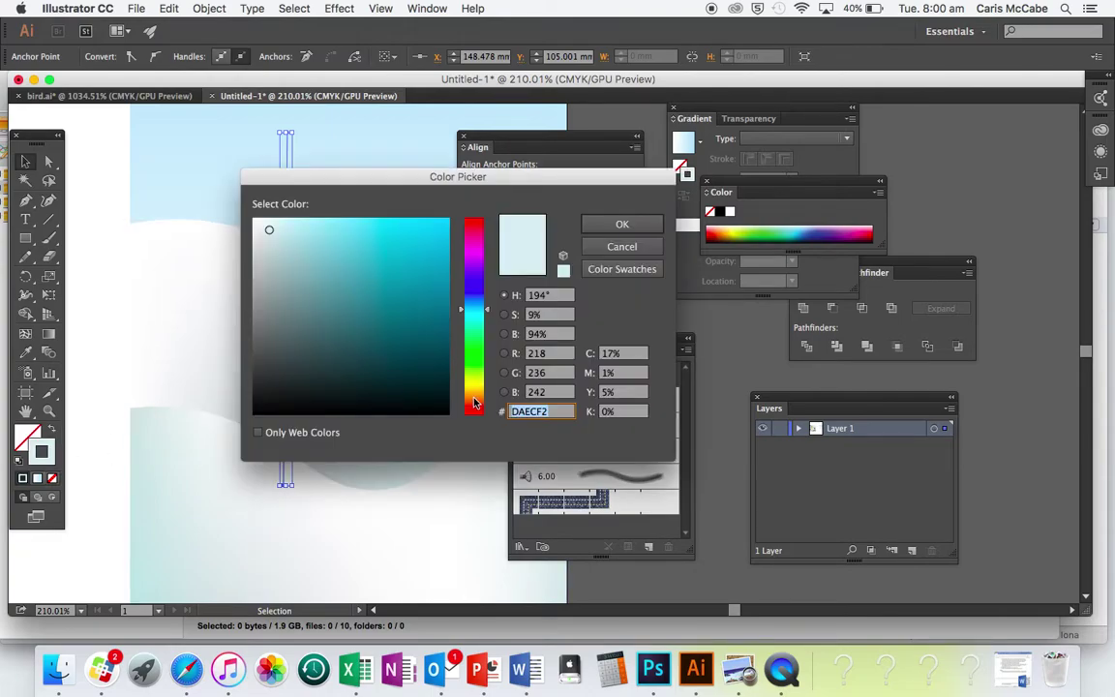
pyautogui.click(474, 401)
pyautogui.click(415, 384)
pyautogui.click(619, 223)
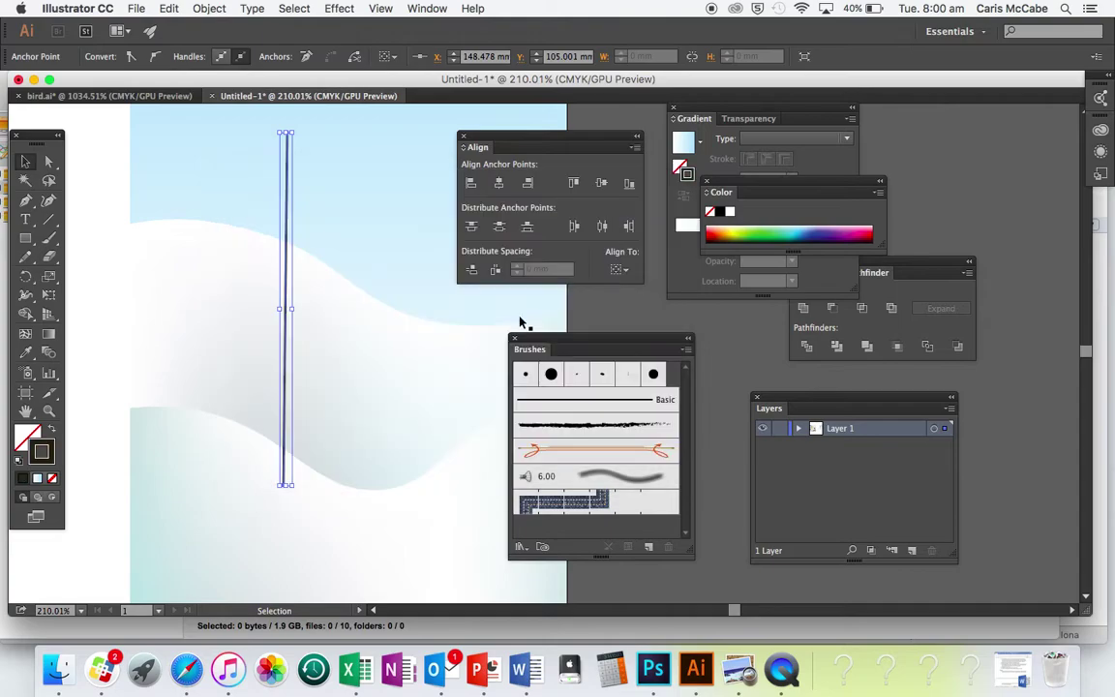
# Step: Select the trunk line and set its stroke weight to 5 pt
pyautogui.scroll(5, 418, 418)
pyautogui.scroll(-5, 418, 418)
pyautogui.hscroll(-3, 418, 418)
pyautogui.scroll(1, 418, 418)
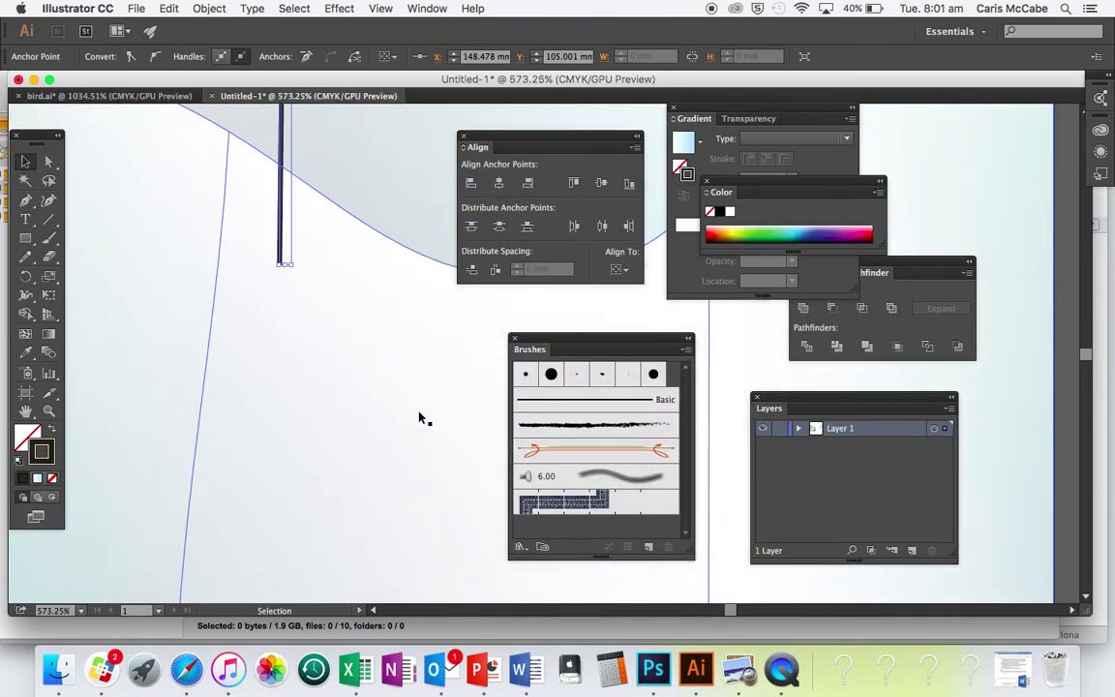
pyautogui.click(285, 204)
pyautogui.click(244, 56)
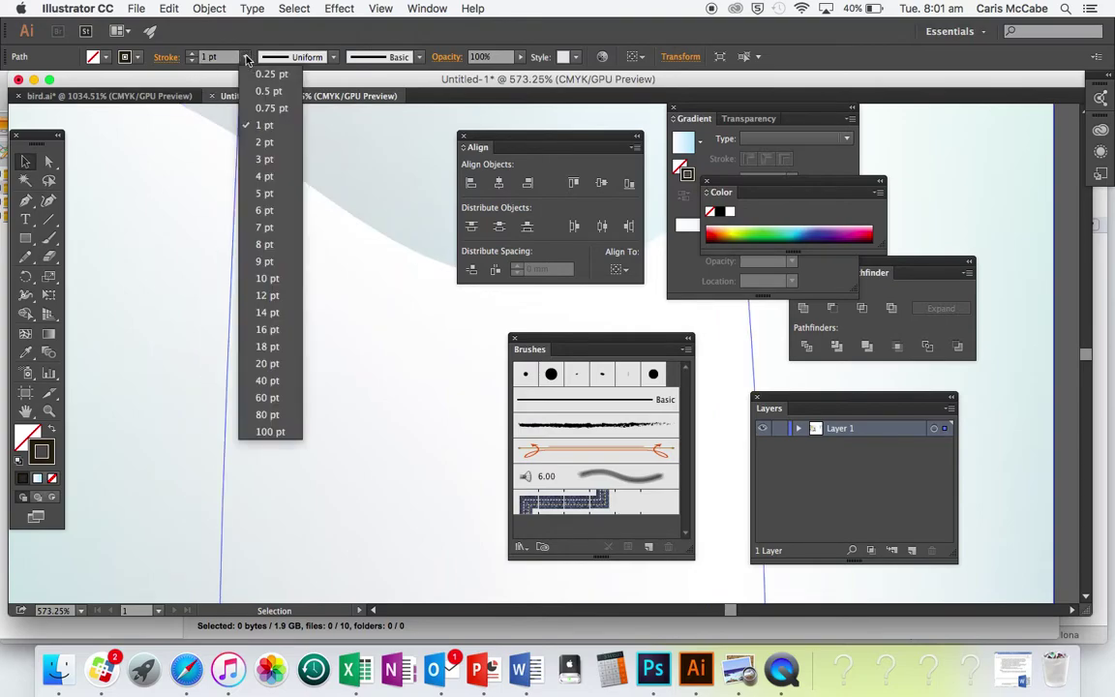
pyautogui.click(264, 192)
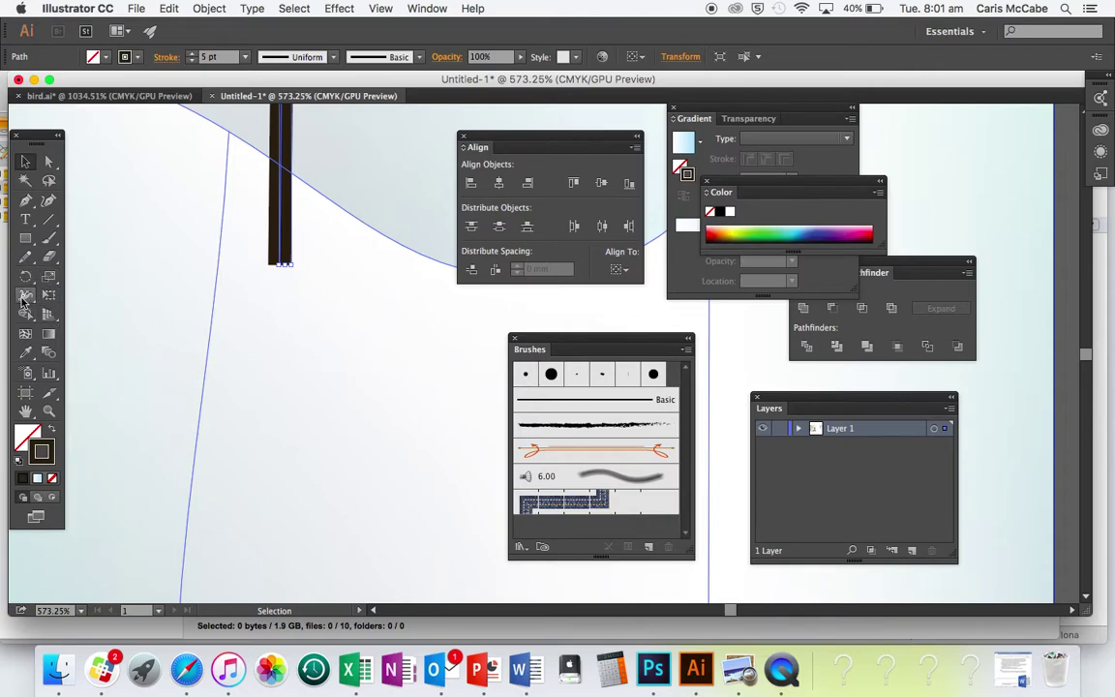
# Step: Widen the trunk's base to about 17 pt with the Width tool and narrow its upper end to a point
pyautogui.click(25, 296)
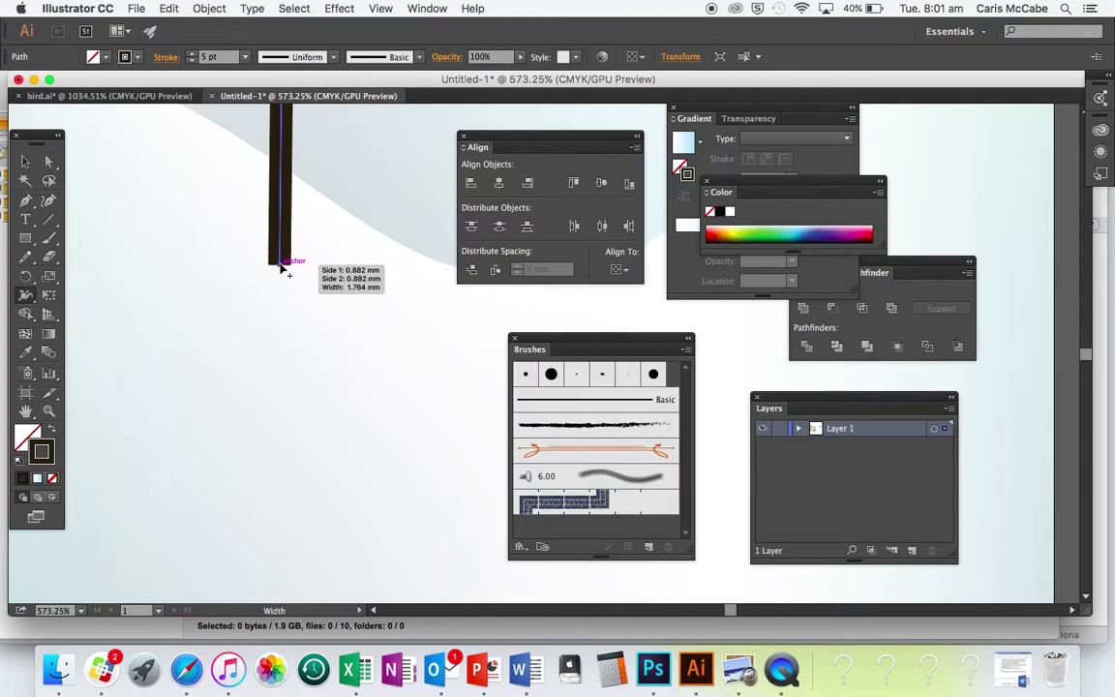
pyautogui.moveTo(282, 267); pyautogui.dragTo(318, 267)
pyautogui.scroll(15, 359, 338)
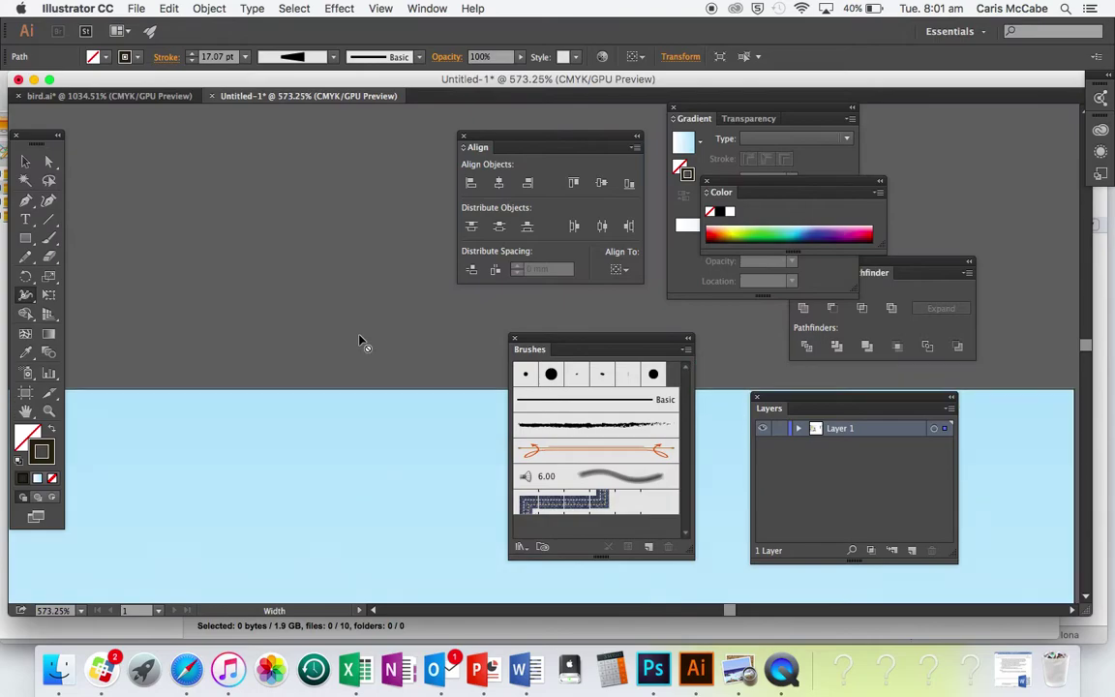
pyautogui.scroll(-5, 361, 341)
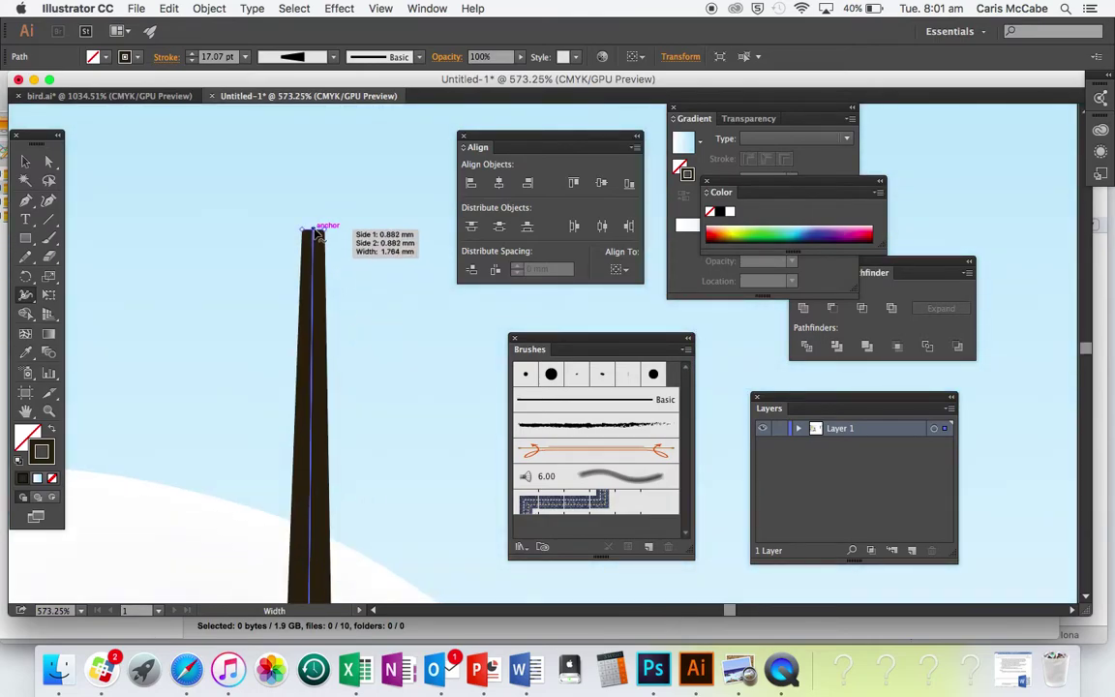
pyautogui.moveTo(317, 232); pyautogui.dragTo(313, 232)
pyautogui.scroll(-5, 318, 353)
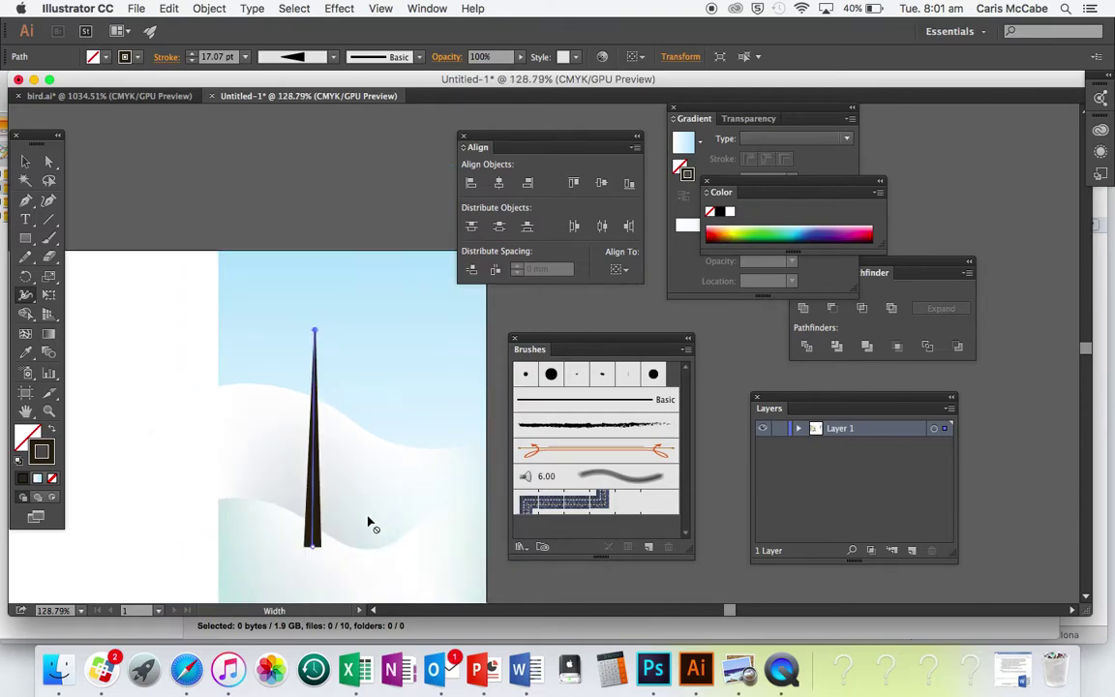
# Step: Slim the trunk's base to about 9.5 pt with the Width tool
pyautogui.scroll(3, 367, 523)
pyautogui.scroll(-5, 368, 522)
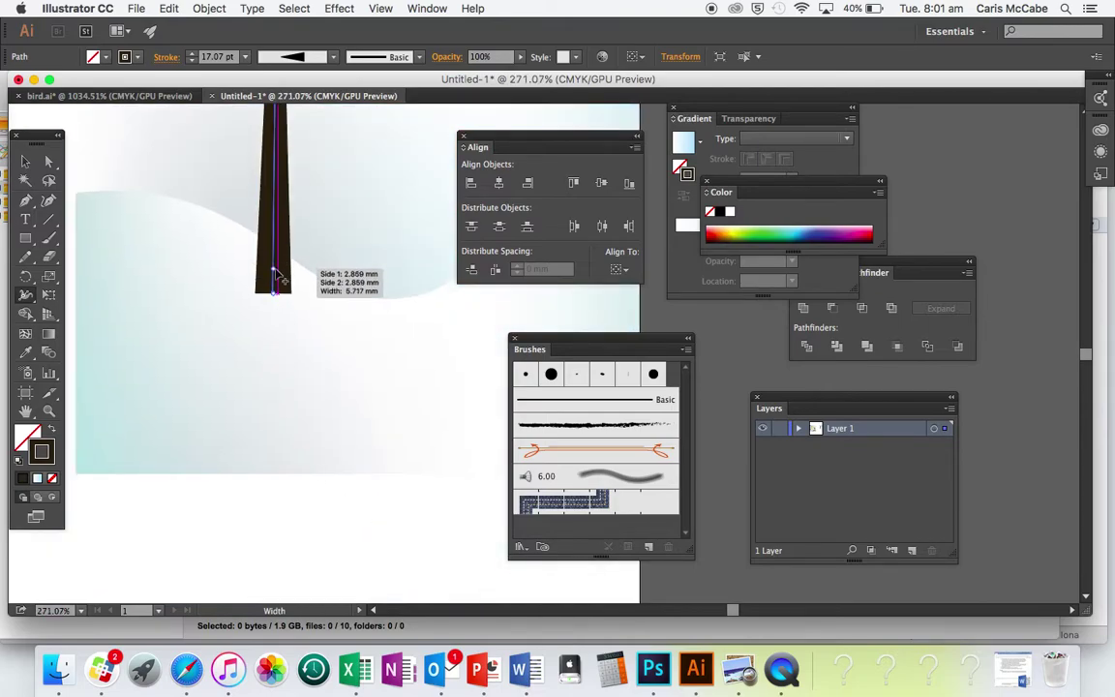
pyautogui.moveTo(275, 281)
pyautogui.mouseDown()
pyautogui.moveTo(275, 294)
pyautogui.moveTo(260, 298)
pyautogui.moveTo(268, 298)
pyautogui.mouseUp()
pyautogui.scroll(5, 301, 313)
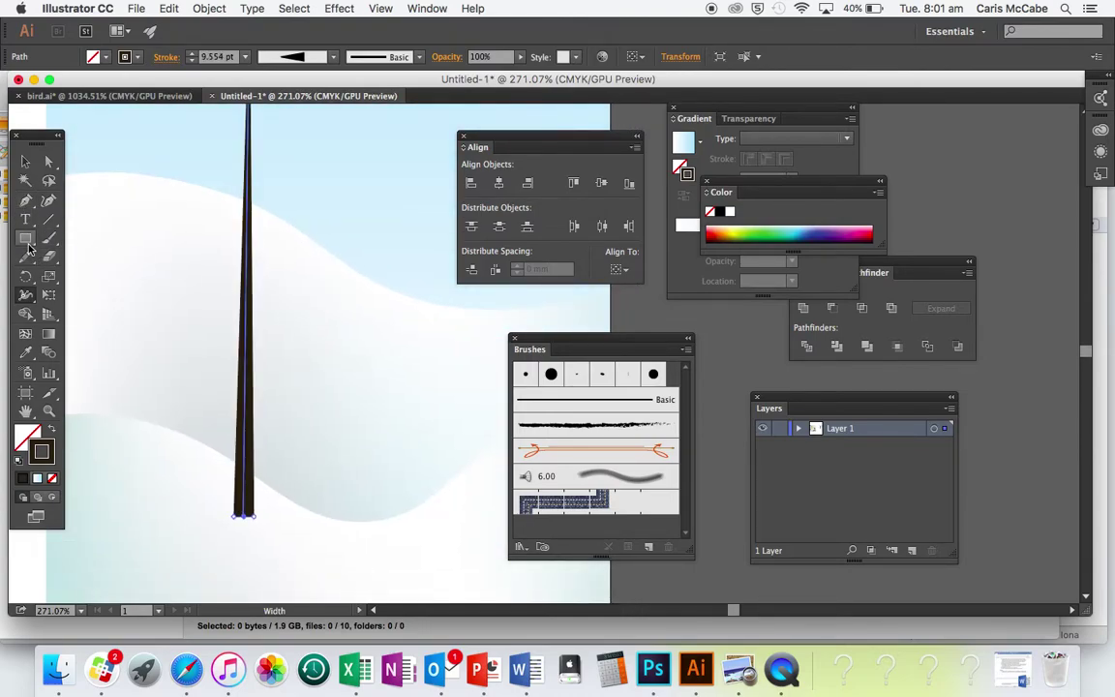
# Step: Draw a straight branch about 32 mm long from the sky right of the trunk down to the trunk, and deselect it
pyautogui.click(25, 201)
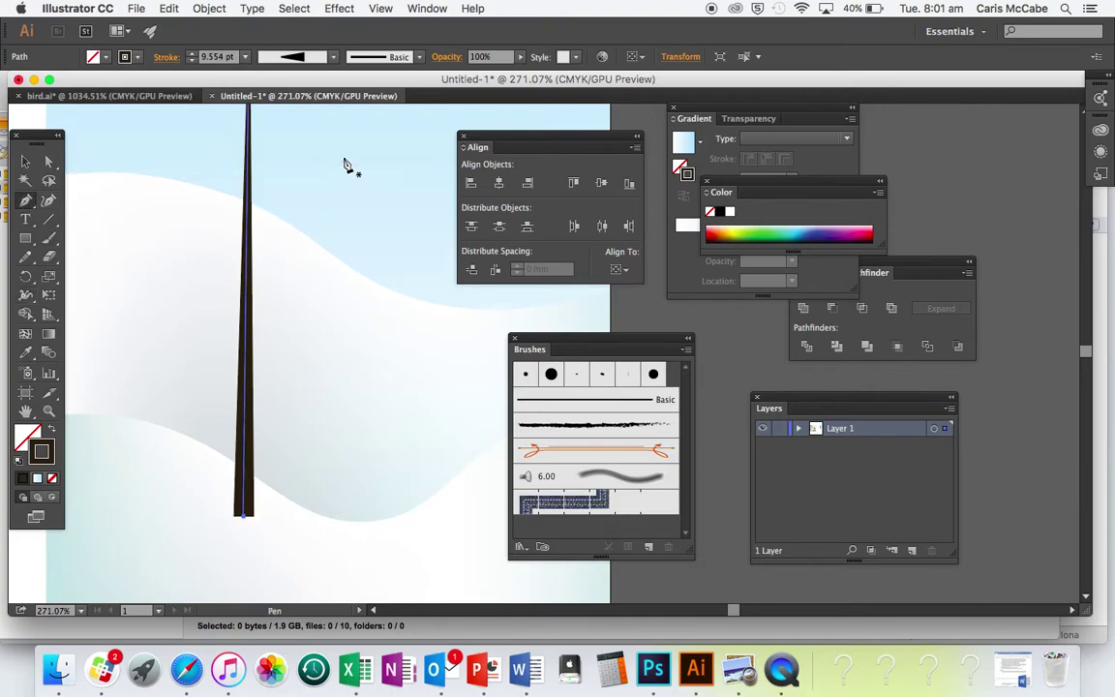
pyautogui.click(388, 134)
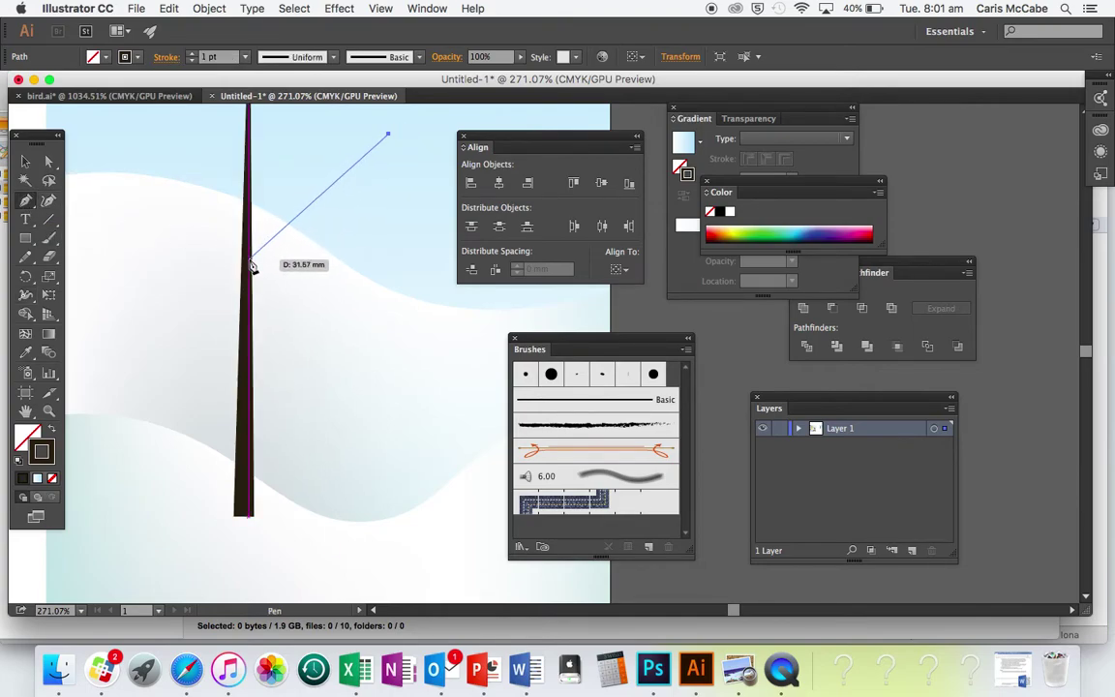
pyautogui.click(250, 265)
pyautogui.scroll(5, 273, 302)
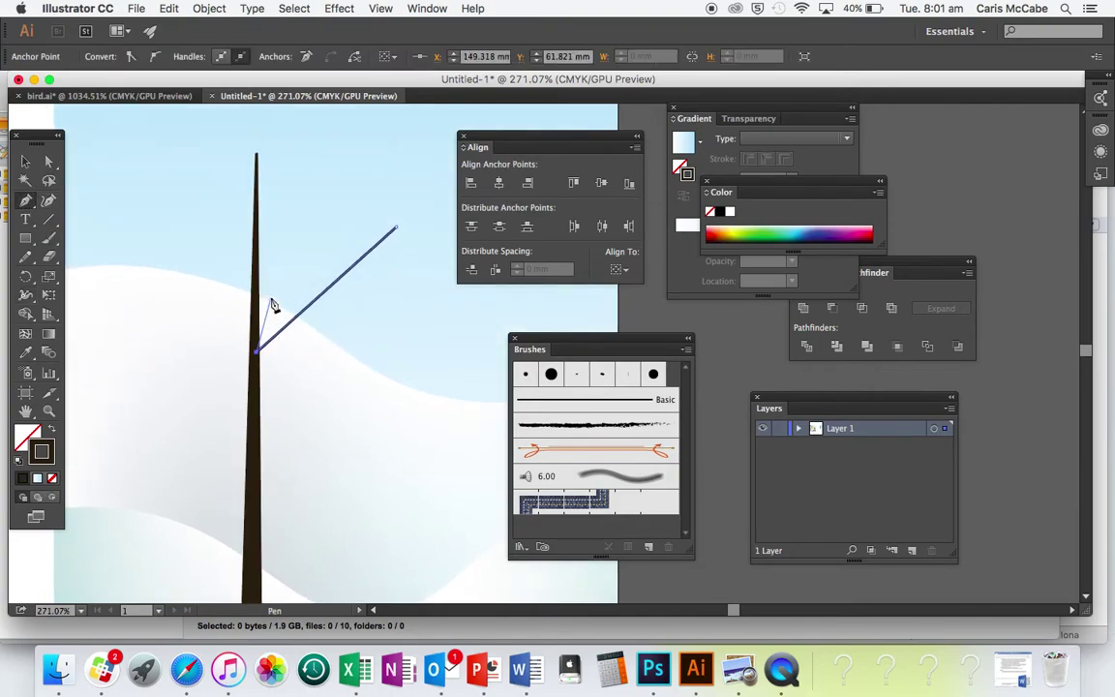
pyautogui.press('v')
pyautogui.click(207, 207)
# Step: Draw a straight branch about 28 mm long from the sky left of the trunk down to the trunk
pyautogui.press('p')
pyautogui.click(140, 163)
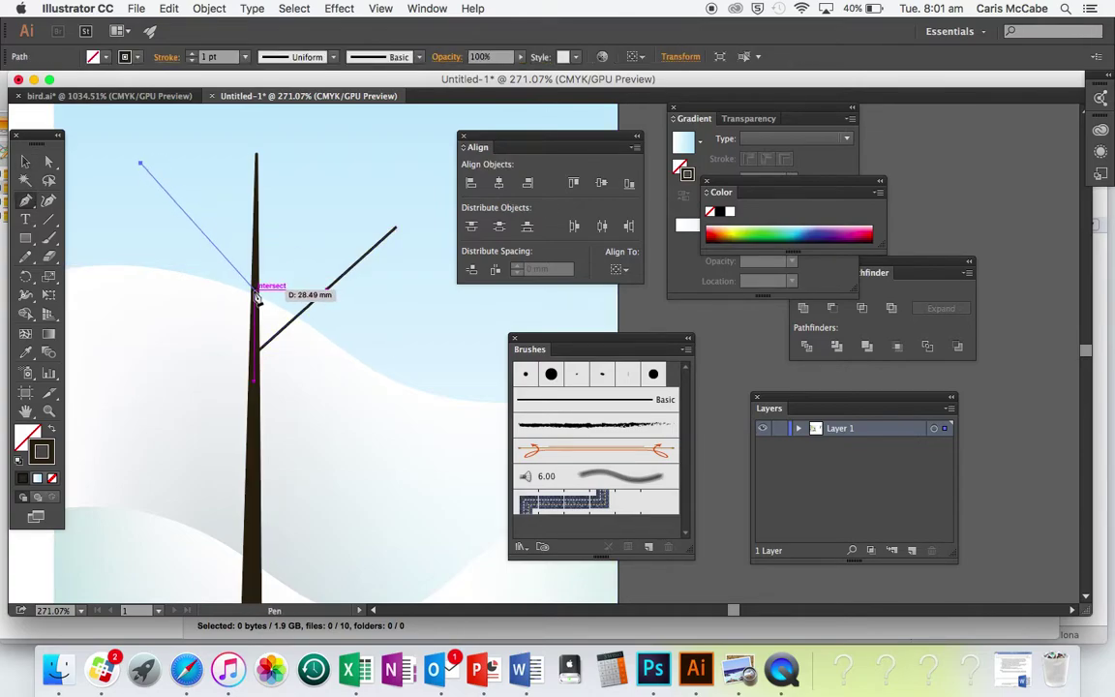
pyautogui.click(255, 290)
pyautogui.press('v')
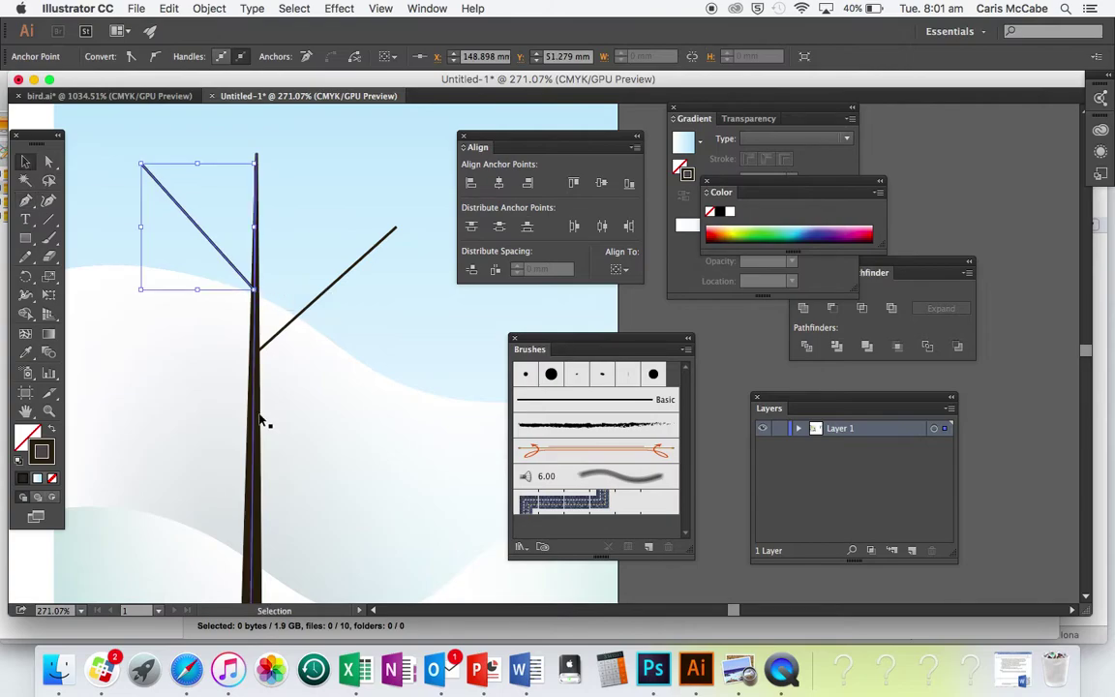
# Step: Draw a lower left branch over the upper hill, meeting the trunk at about X 147.8, Y 88.8 mm
pyautogui.press('p')
pyautogui.click(121, 363)
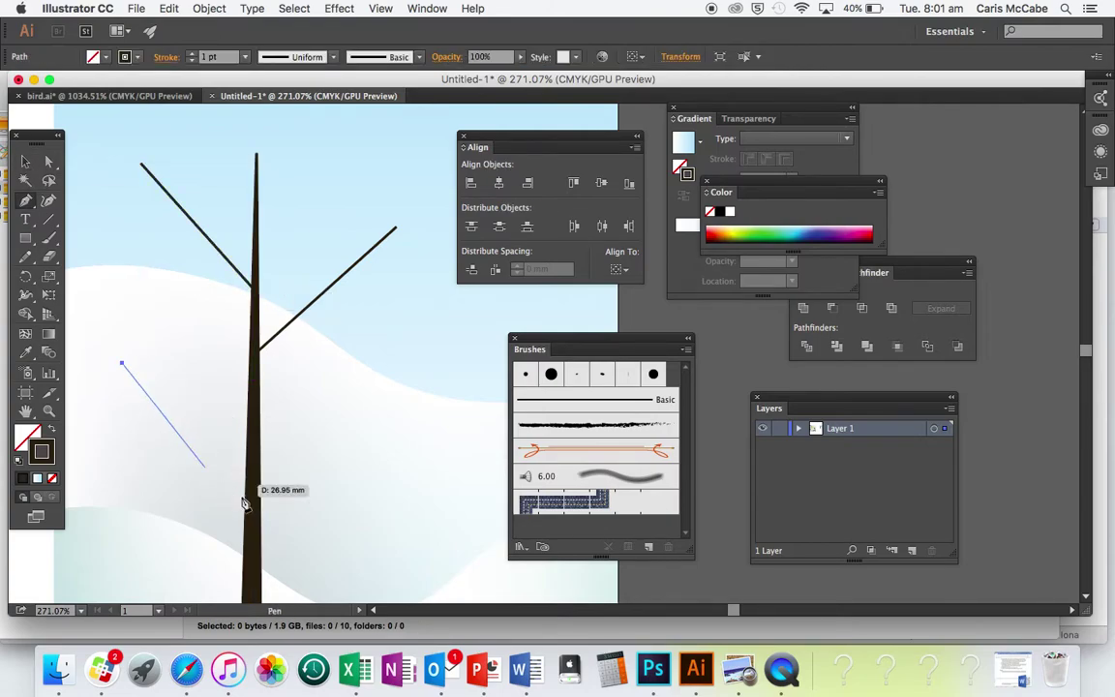
pyautogui.click(248, 515)
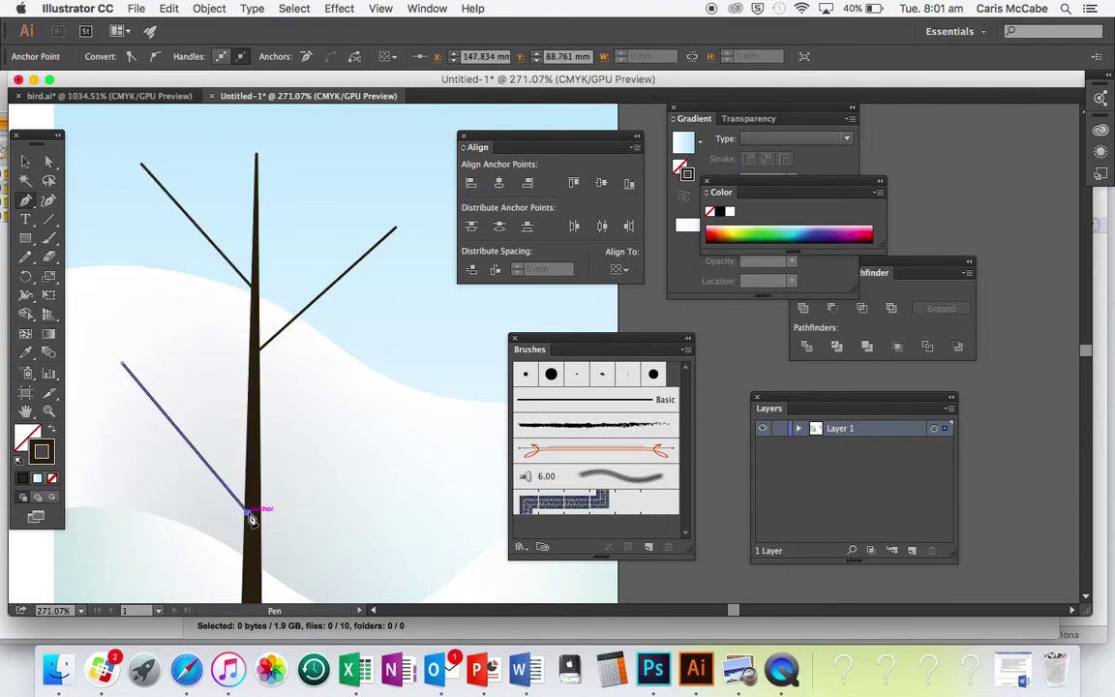
# Step: Draw a nearly horizontal twig joining the right branch at about X 154.8, Y 56.9 mm, and end the path
pyautogui.click(402, 315)
pyautogui.click(291, 322)
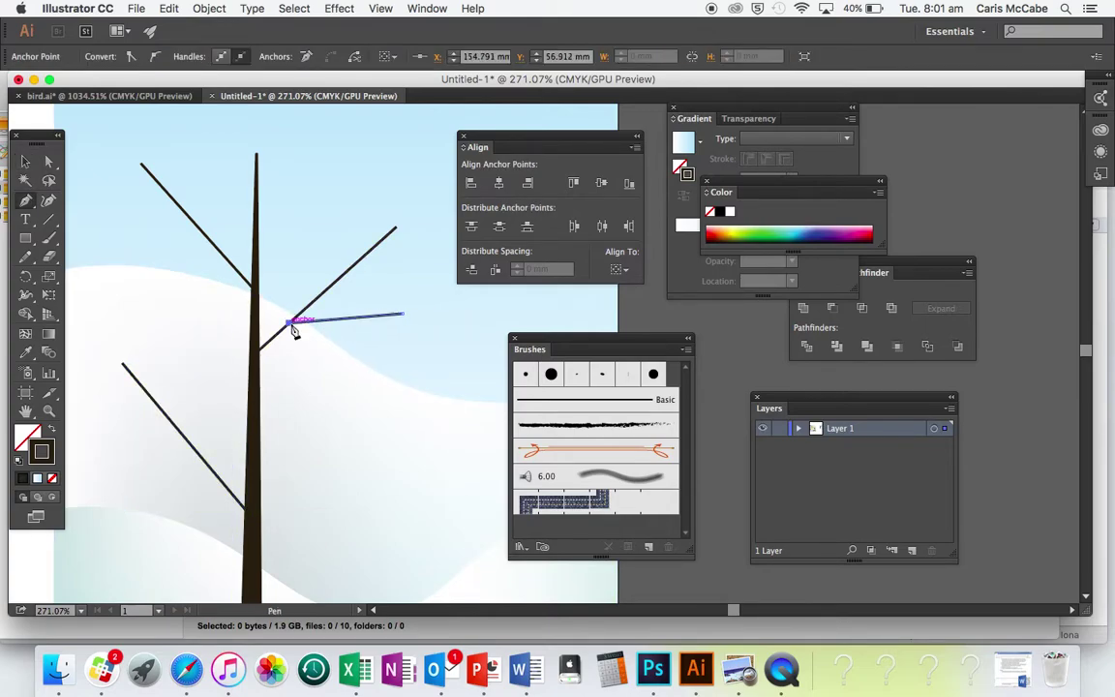
pyautogui.keyDown('super'); pyautogui.click(317, 234); pyautogui.keyUp('super')
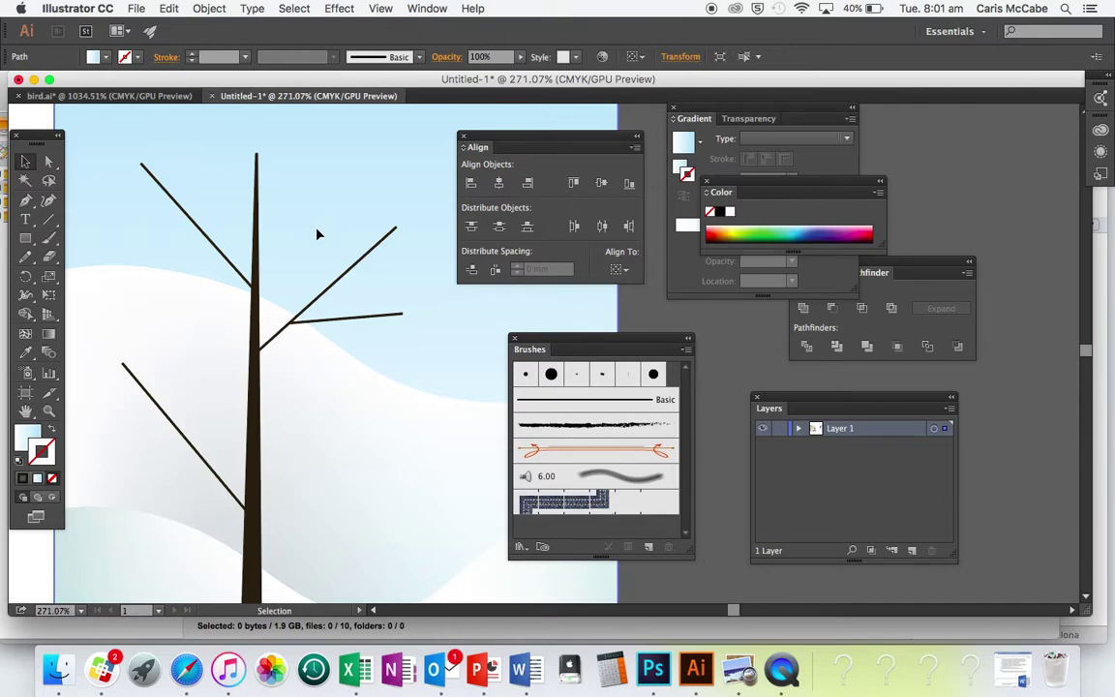
# Step: Select the right branch and both left branches and set their stroke weight to 3 pt
pyautogui.click(343, 276)
pyautogui.keyDown('shift'); pyautogui.click(219, 249); pyautogui.keyUp('shift')
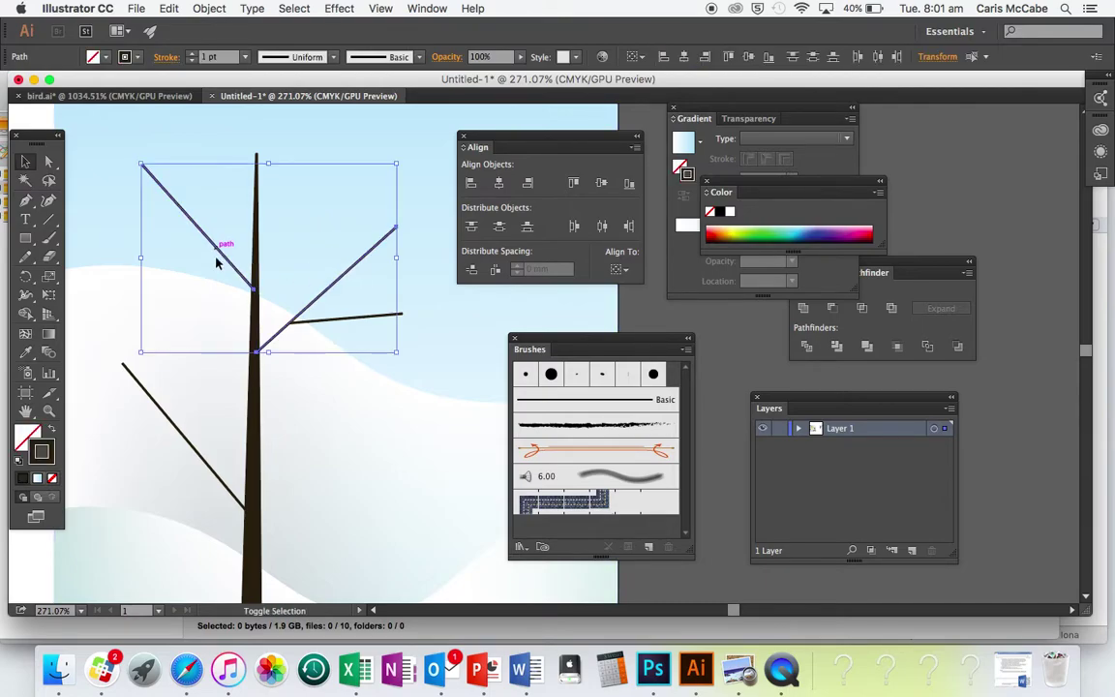
pyautogui.keyDown('shift'); pyautogui.click(188, 432); pyautogui.keyUp('shift')
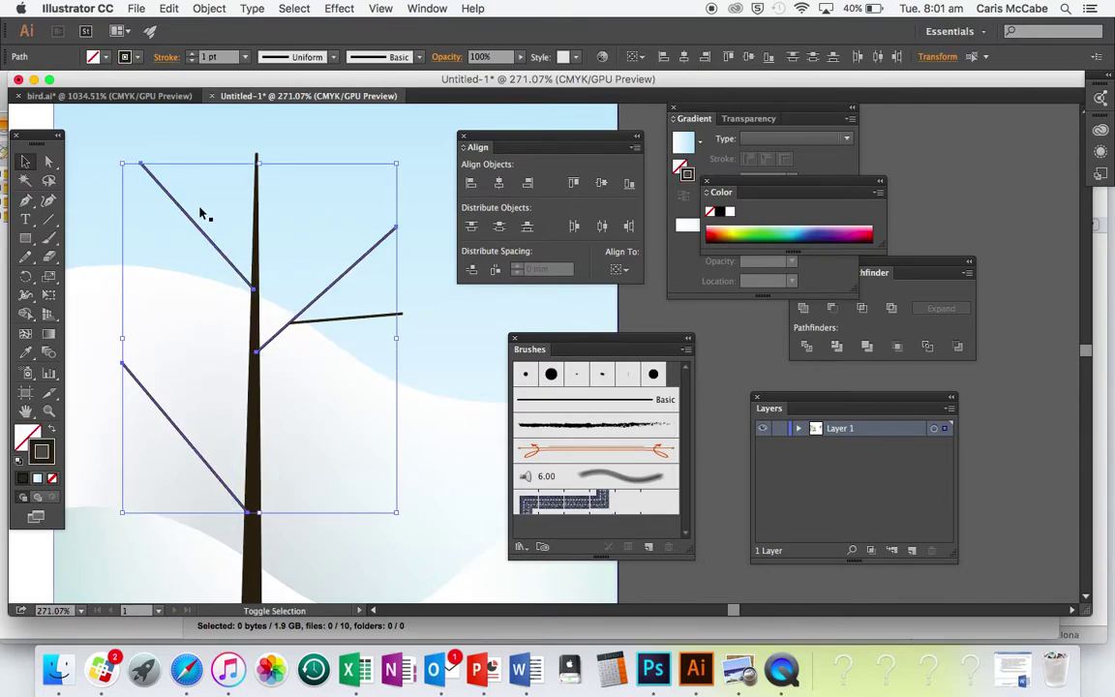
pyautogui.click(246, 58)
pyautogui.click(237, 145)
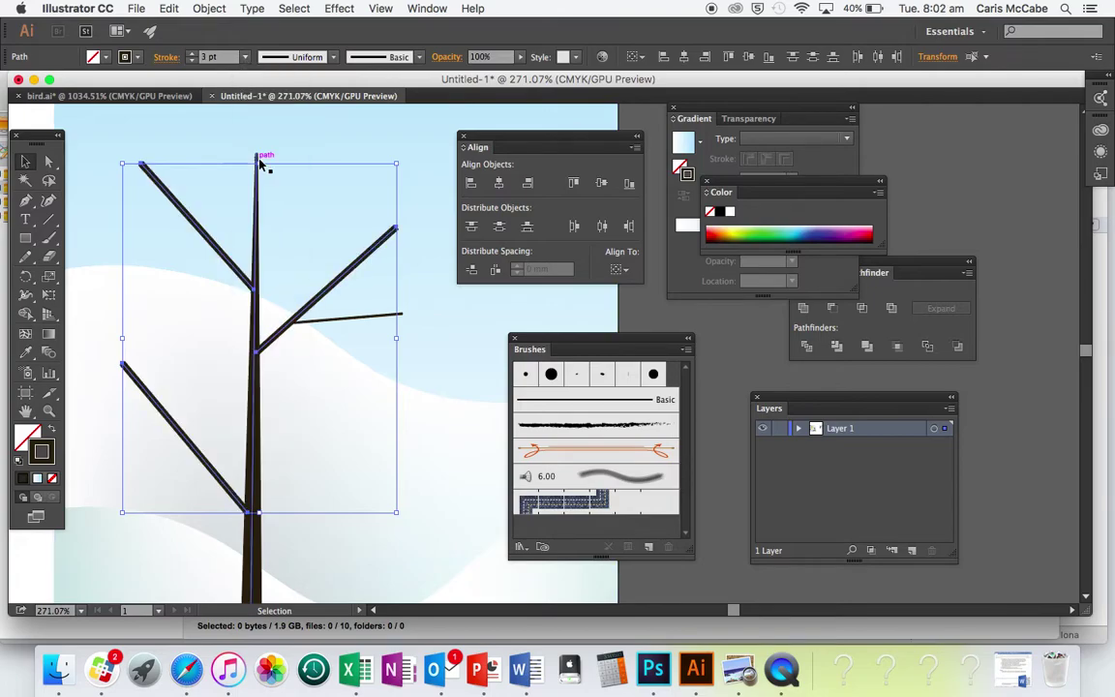
# Step: Reshape the lower left branch with the Width tool, widening it at the trunk and narrowing its outer tip to a point
pyautogui.scroll(5, 331, 408)
pyautogui.scroll(-4, 333, 412)
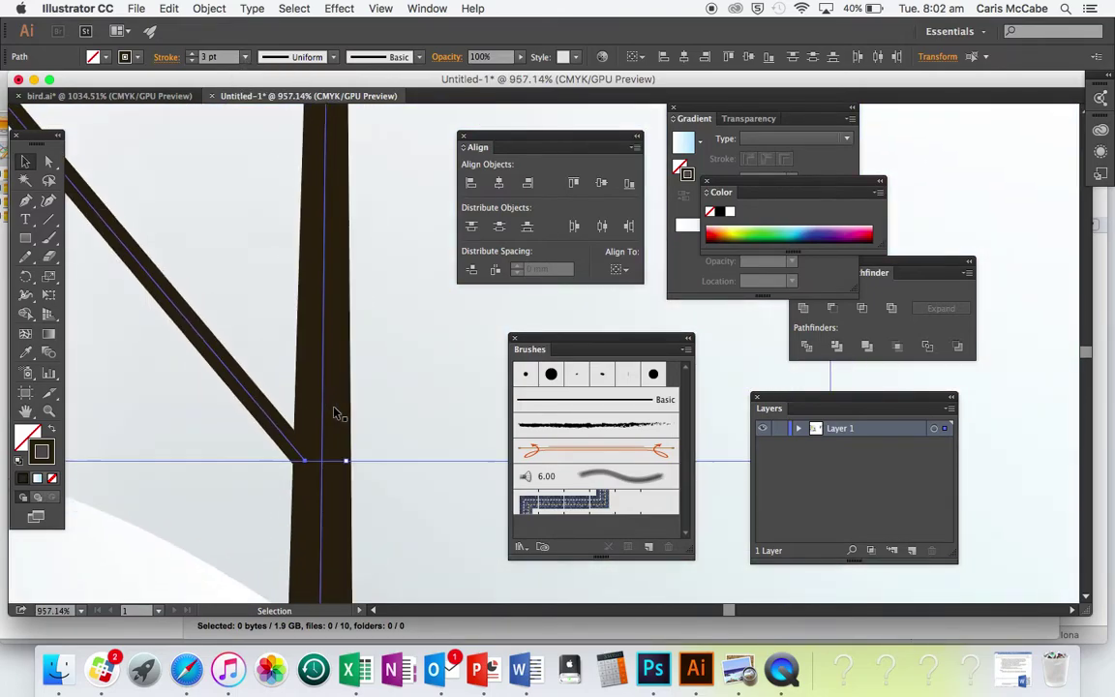
pyautogui.click(25, 294)
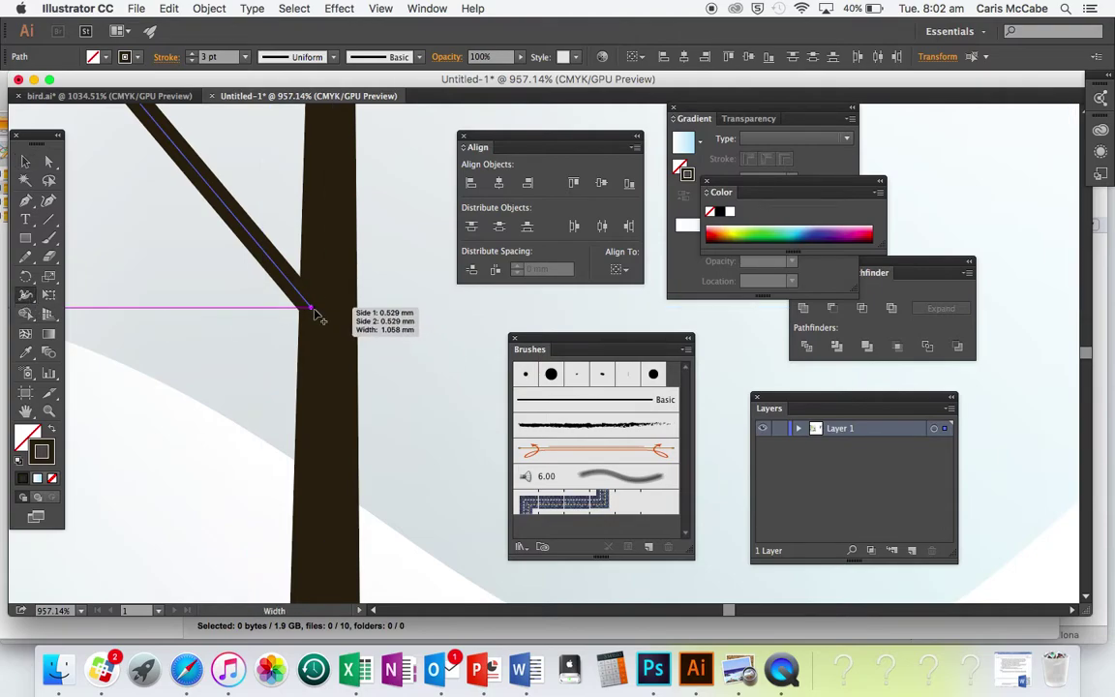
pyautogui.moveTo(314, 314); pyautogui.dragTo(288, 293)
pyautogui.scroll(5, 295, 302)
pyautogui.hscroll(-4, 295, 302)
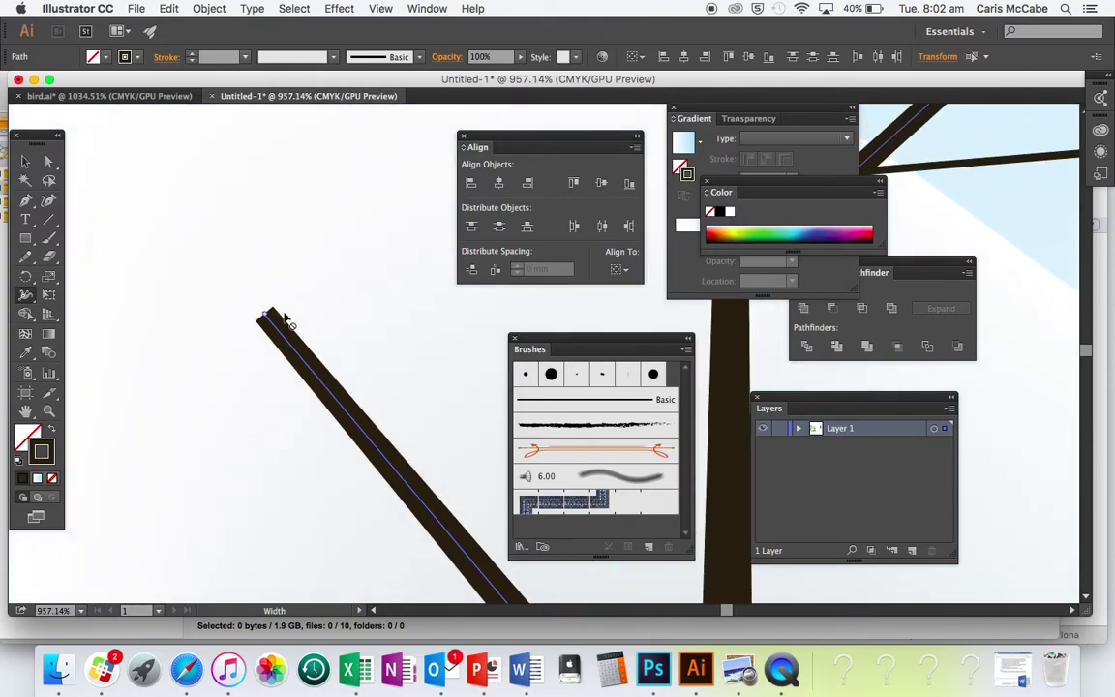
pyautogui.moveTo(274, 308); pyautogui.dragTo(264, 315)
# Step: Widen the twig where it joins the right branch and taper its outer tip to a point with the Width tool
pyautogui.hscroll(3, 250, 350)
pyautogui.hscroll(8, 250, 350)
pyautogui.scroll(-3, 250, 350)
pyautogui.scroll(5, 247, 350)
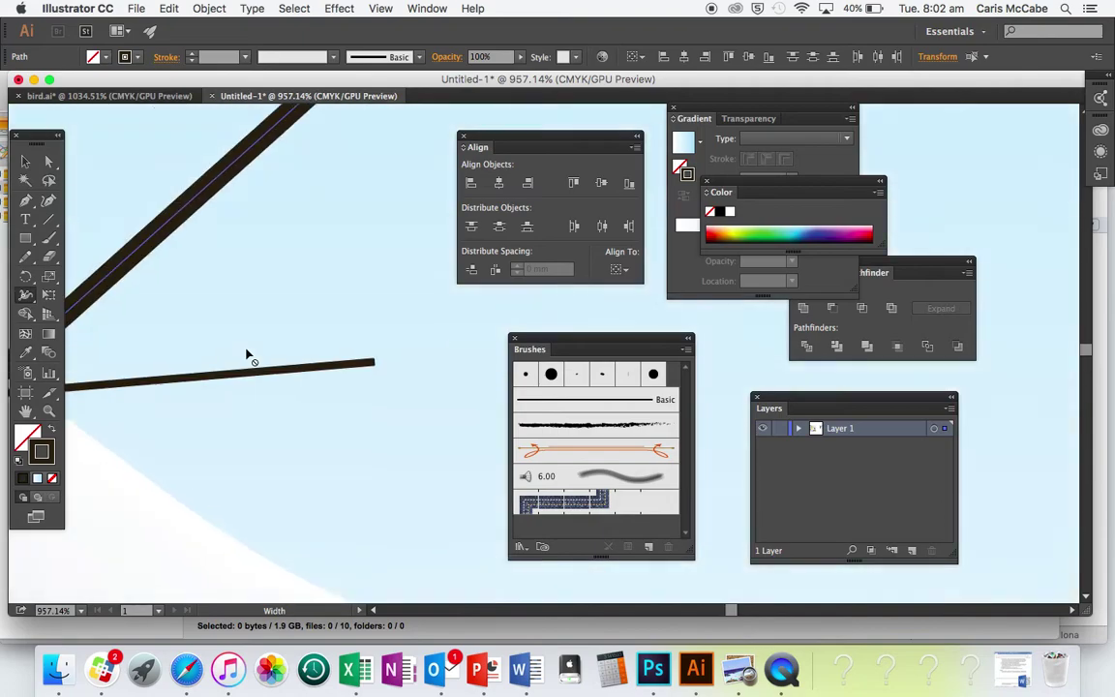
pyautogui.hscroll(-2, 246, 350)
pyautogui.hscroll(-3, 246, 352)
pyautogui.scroll(-3, 246, 352)
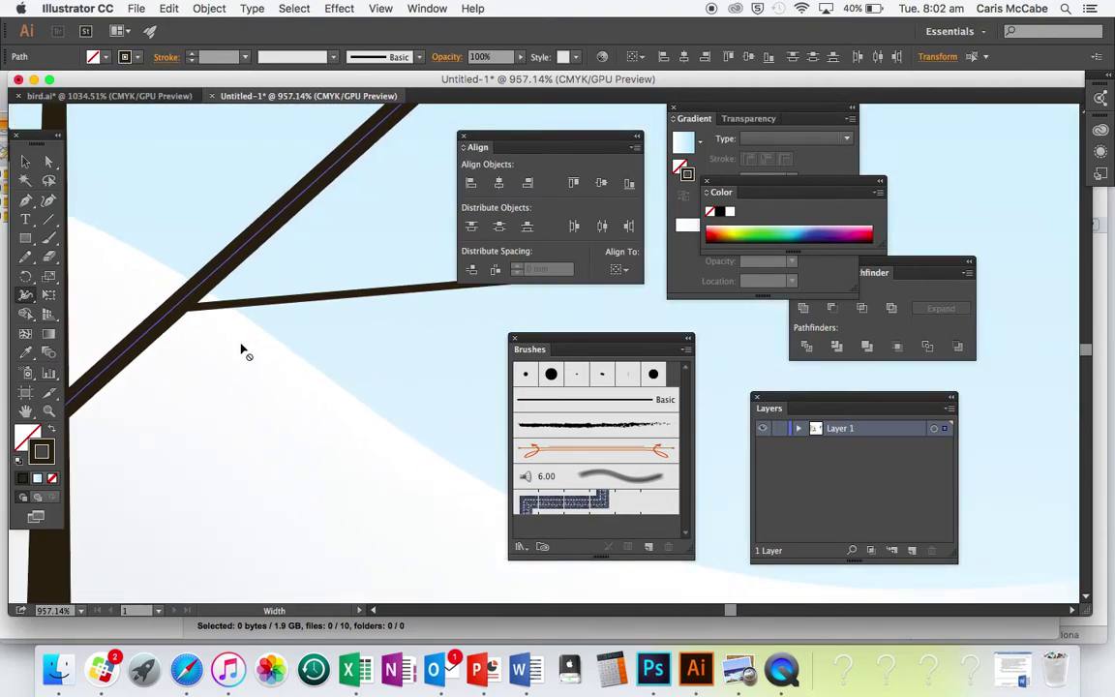
pyautogui.moveTo(185, 308); pyautogui.dragTo(175, 310)
pyautogui.hscroll(3, 193, 332)
pyautogui.scroll(2, 193, 332)
pyautogui.moveTo(391, 301)
pyautogui.mouseDown()
pyautogui.moveTo(405, 299)
pyautogui.moveTo(402, 335)
pyautogui.moveTo(399, 302)
pyautogui.mouseUp()
# Step: Taper the right branch's outer tip to a point and widen its base at the trunk
pyautogui.scroll(10, 405, 333)
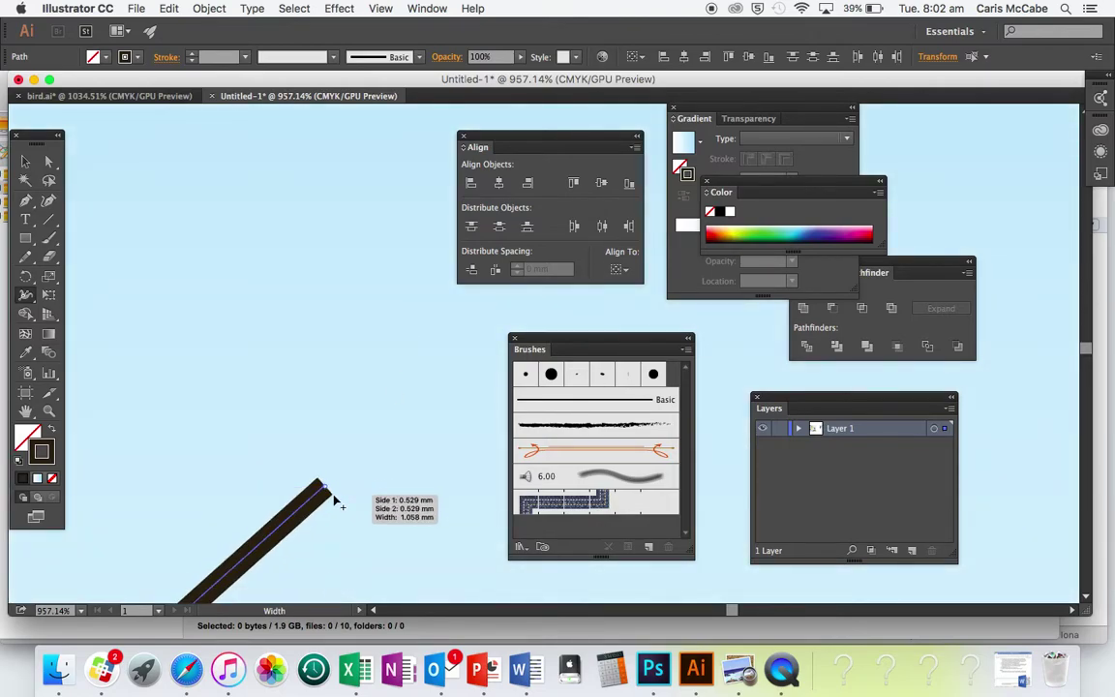
pyautogui.moveTo(334, 497); pyautogui.dragTo(326, 490)
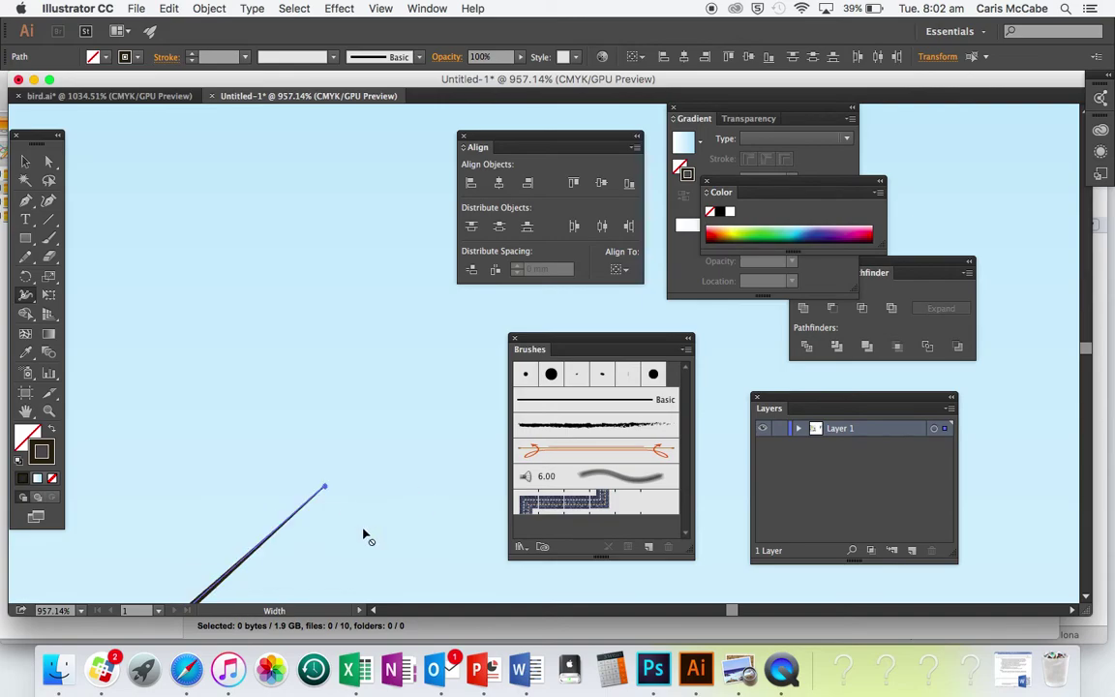
pyautogui.scroll(-10, 363, 532)
pyautogui.moveTo(376, 283)
pyautogui.mouseDown()
pyautogui.moveTo(396, 324)
pyautogui.moveTo(393, 311)
pyautogui.mouseUp()
# Step: Taper the upper left branch to a point at its outer tip, keeping a widened base at the trunk, and leave the Width tool
pyautogui.scroll(5, 418, 323)
pyautogui.scroll(6, 390, 310)
pyautogui.hscroll(-4, 391, 310)
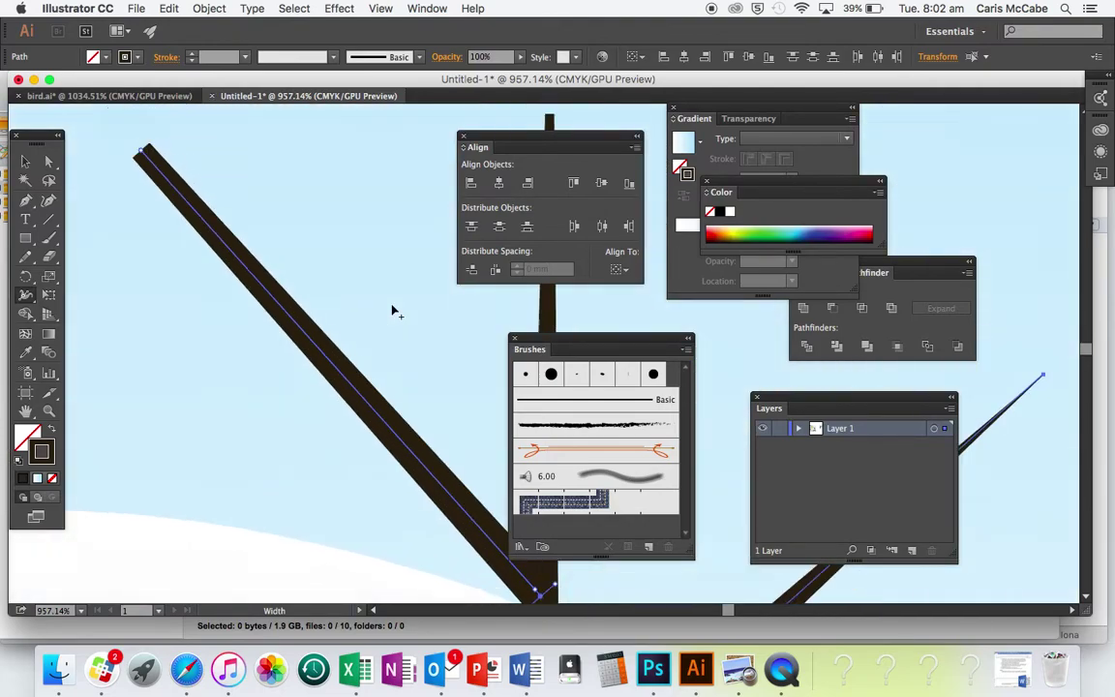
pyautogui.moveTo(196, 203); pyautogui.dragTo(199, 193)
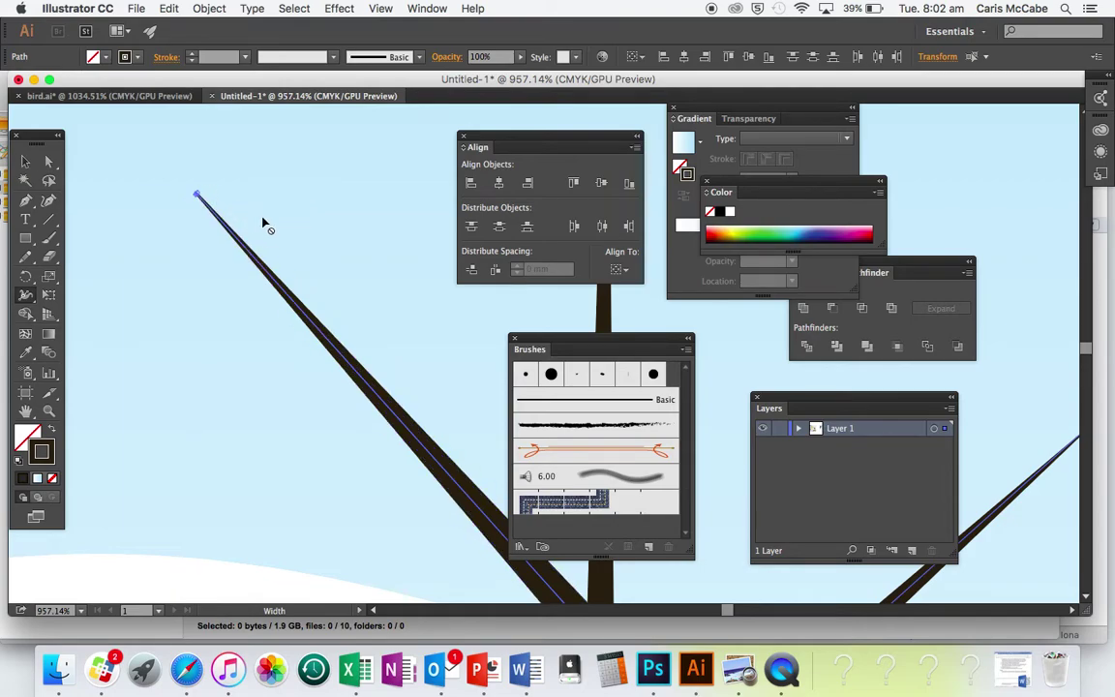
pyautogui.press('v')
pyautogui.click(311, 205)
# Step: Move the upper left branch slightly so its base sits inside the trunk
pyautogui.scroll(-5, 310, 204)
pyautogui.hscroll(3, 310, 205)
pyautogui.scroll(-1, 309, 205)
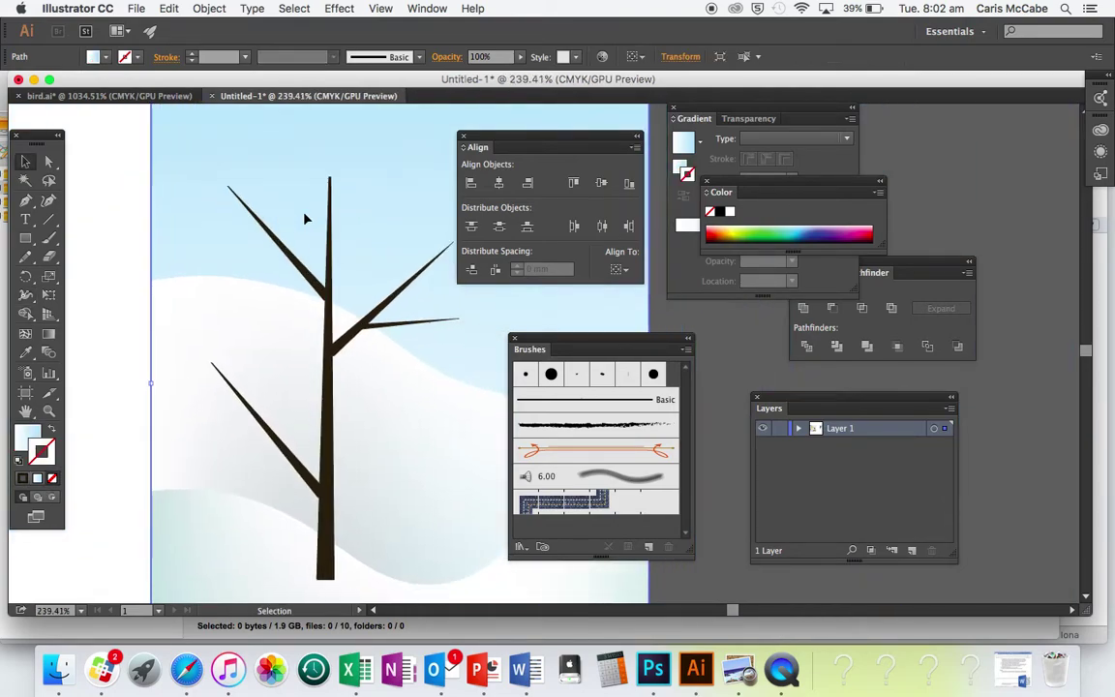
pyautogui.click(287, 281)
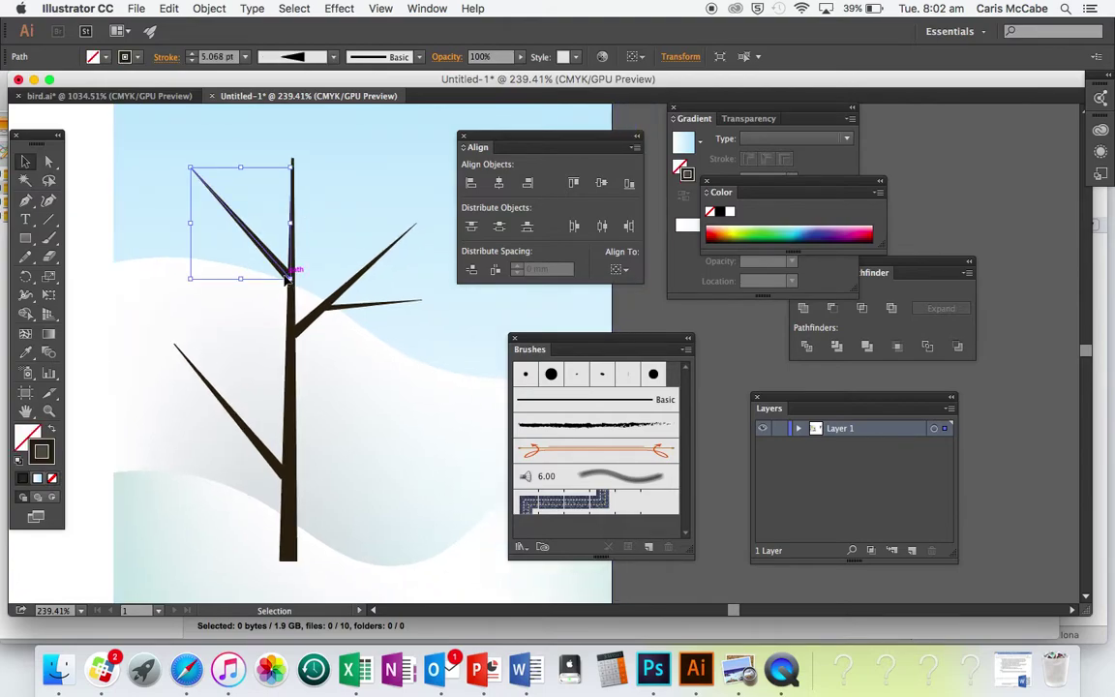
pyautogui.scroll(5, 287, 281)
pyautogui.moveTo(307, 286)
pyautogui.mouseDown()
pyautogui.moveTo(326, 293)
pyautogui.moveTo(306, 284)
pyautogui.moveTo(312, 290)
pyautogui.mouseUp()
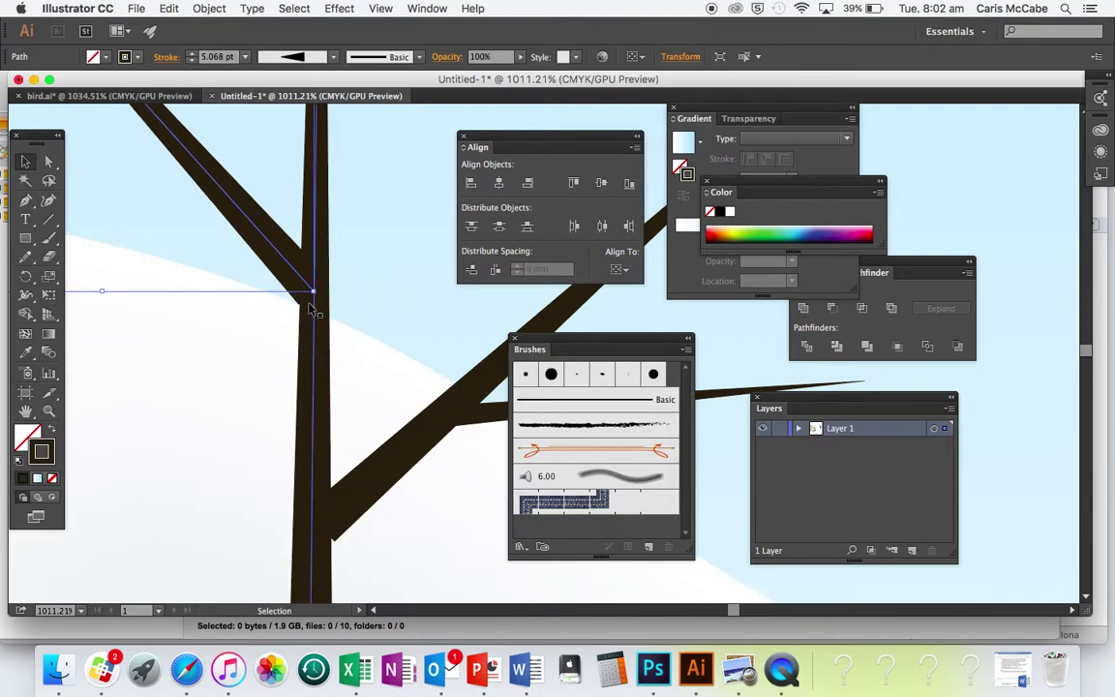
pyautogui.moveTo(321, 296)
pyautogui.mouseDown()
pyautogui.moveTo(294, 271)
pyautogui.moveTo(320, 299)
pyautogui.moveTo(310, 286)
pyautogui.moveTo(310, 304)
pyautogui.moveTo(316, 299)
pyautogui.mouseUp()
pyautogui.scroll(-3, 378, 334)
pyautogui.hscroll(3, 377, 334)
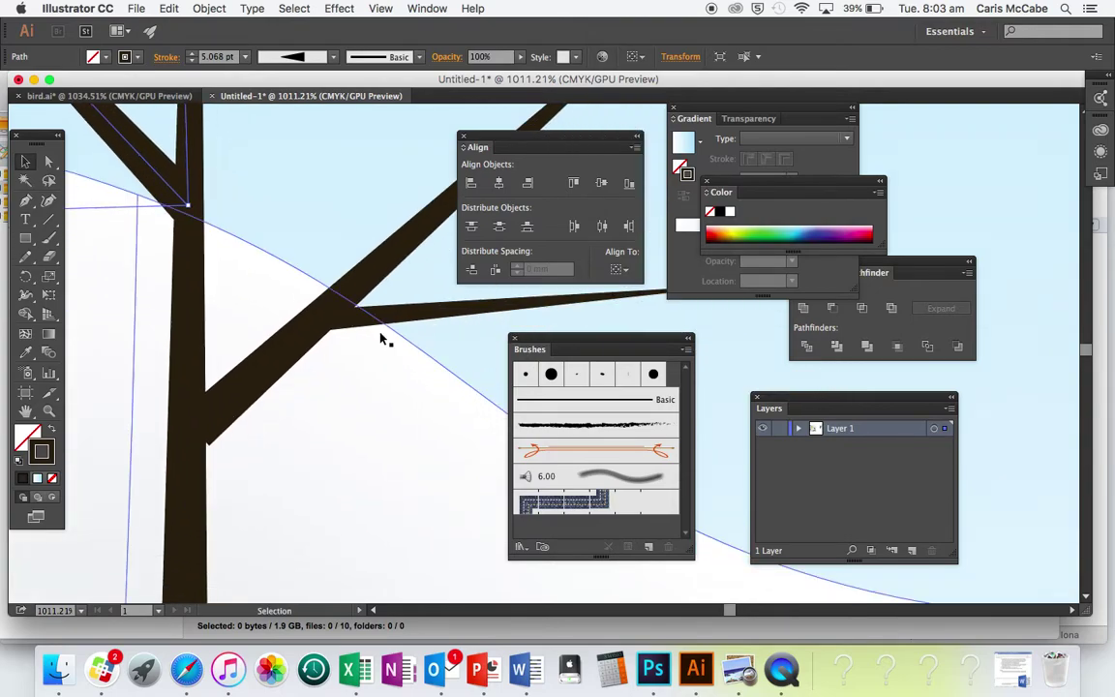
# Step: Shift the right branch and the lower left branch so their bases sit inside the trunk
pyautogui.moveTo(248, 404); pyautogui.dragTo(238, 401)
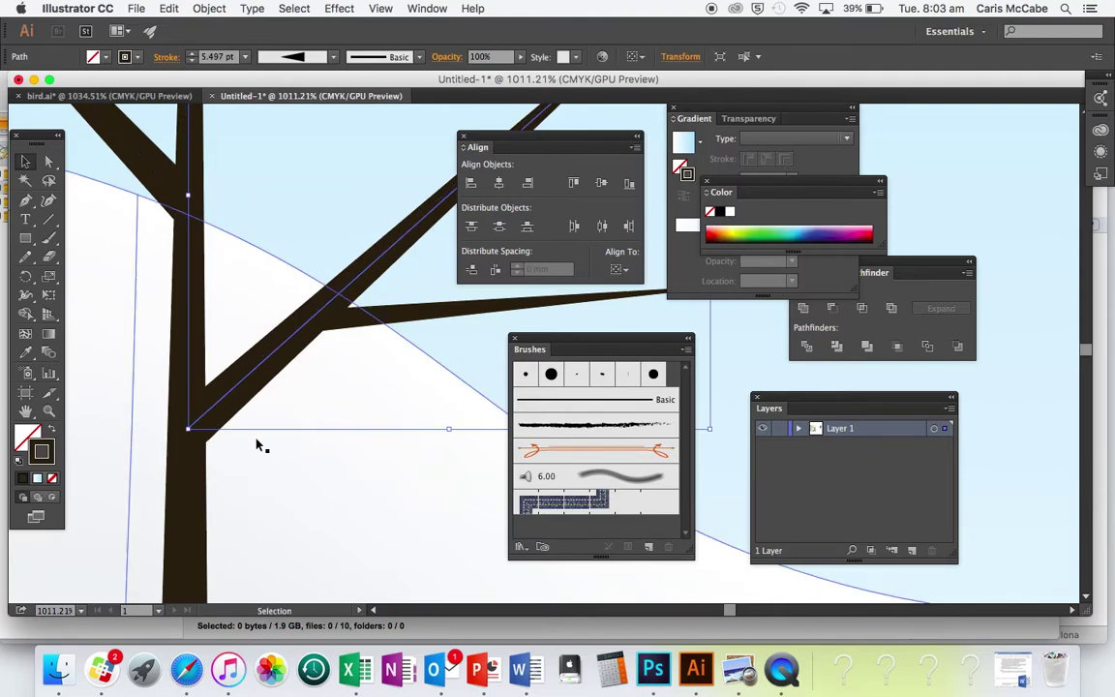
pyautogui.scroll(-4, 256, 435)
pyautogui.hscroll(-3, 256, 435)
pyautogui.scroll(4, 257, 435)
pyautogui.hscroll(3, 256, 435)
pyautogui.scroll(-8, 256, 436)
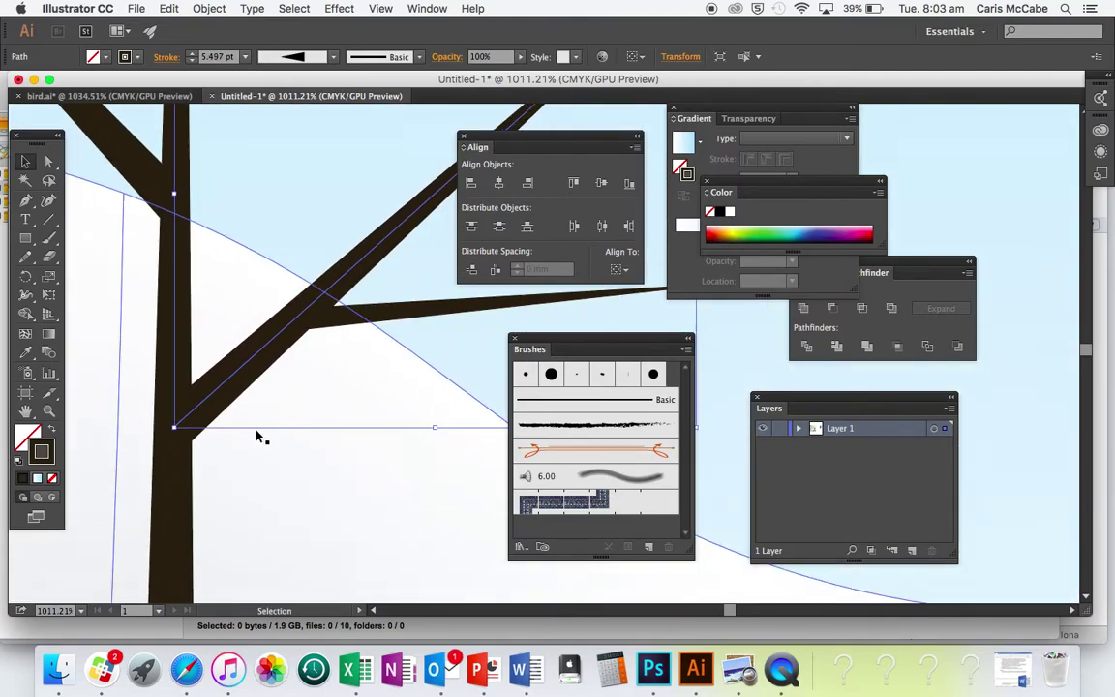
pyautogui.hscroll(-2, 257, 436)
pyautogui.scroll(-1, 257, 435)
pyautogui.moveTo(239, 362); pyautogui.dragTo(249, 365)
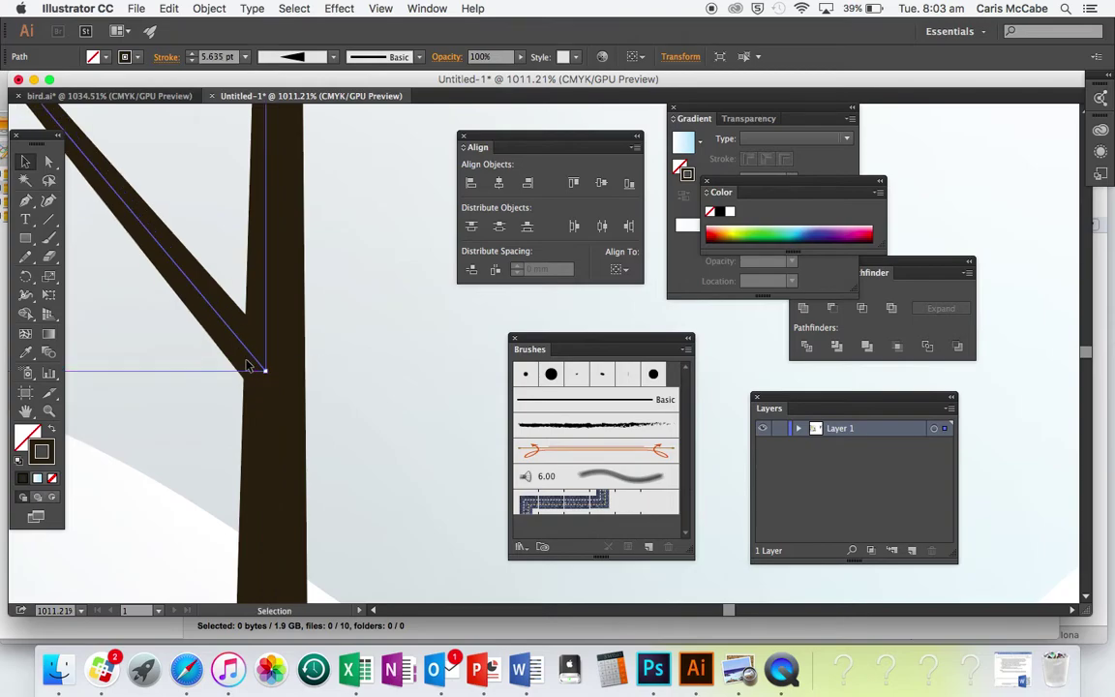
pyautogui.click(378, 393)
# Step: Select the trunk, all branches and the twig, and expand their appearance into filled shapes
pyautogui.scroll(-5, 378, 393)
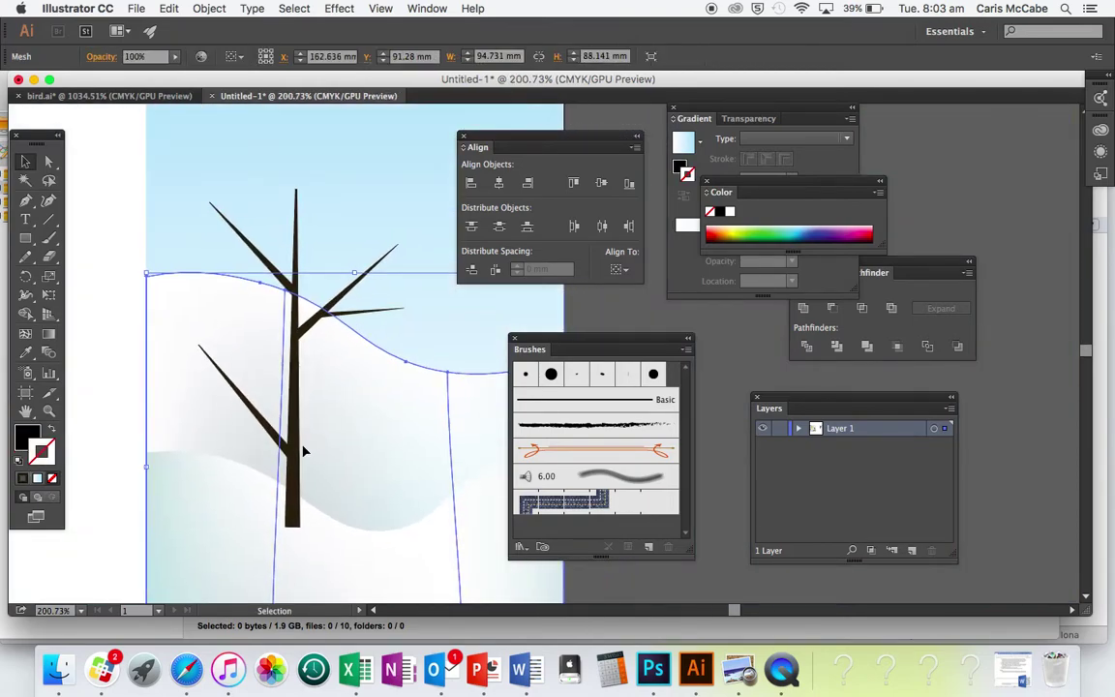
pyautogui.click(297, 452)
pyautogui.keyDown('shift'); pyautogui.click(278, 440); pyautogui.keyUp('shift')
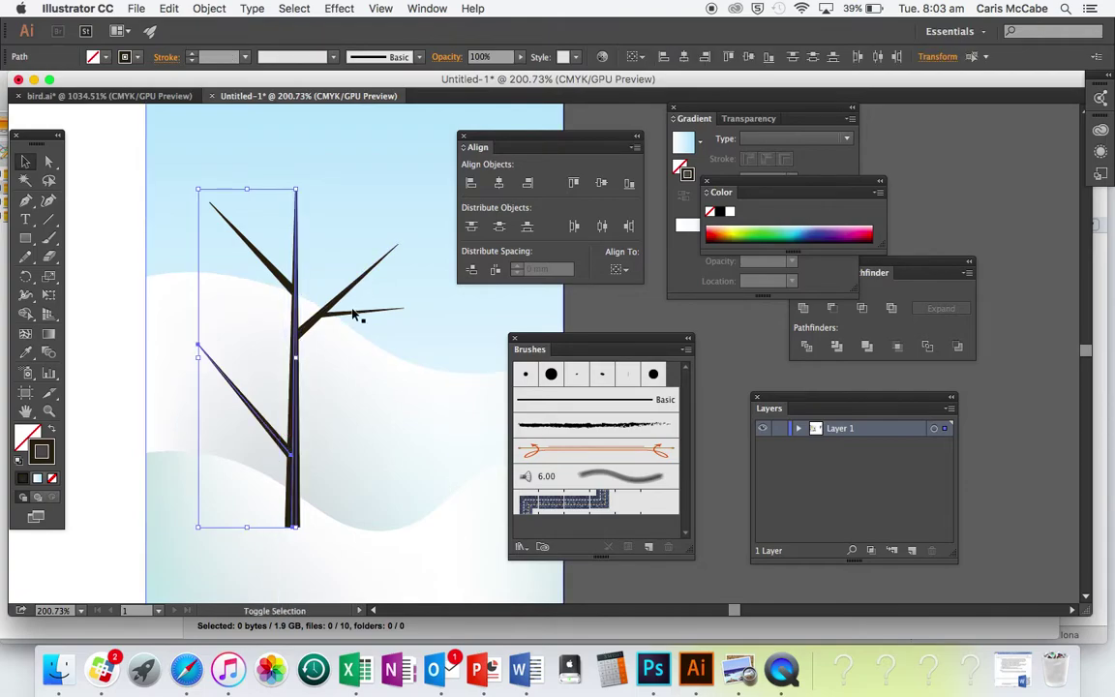
pyautogui.keyDown('shift'); pyautogui.click(350, 313); pyautogui.keyUp('shift')
pyautogui.keyDown('shift'); pyautogui.click(251, 244); pyautogui.keyUp('shift')
pyautogui.scroll(5, 359, 376)
pyautogui.scroll(-5, 359, 377)
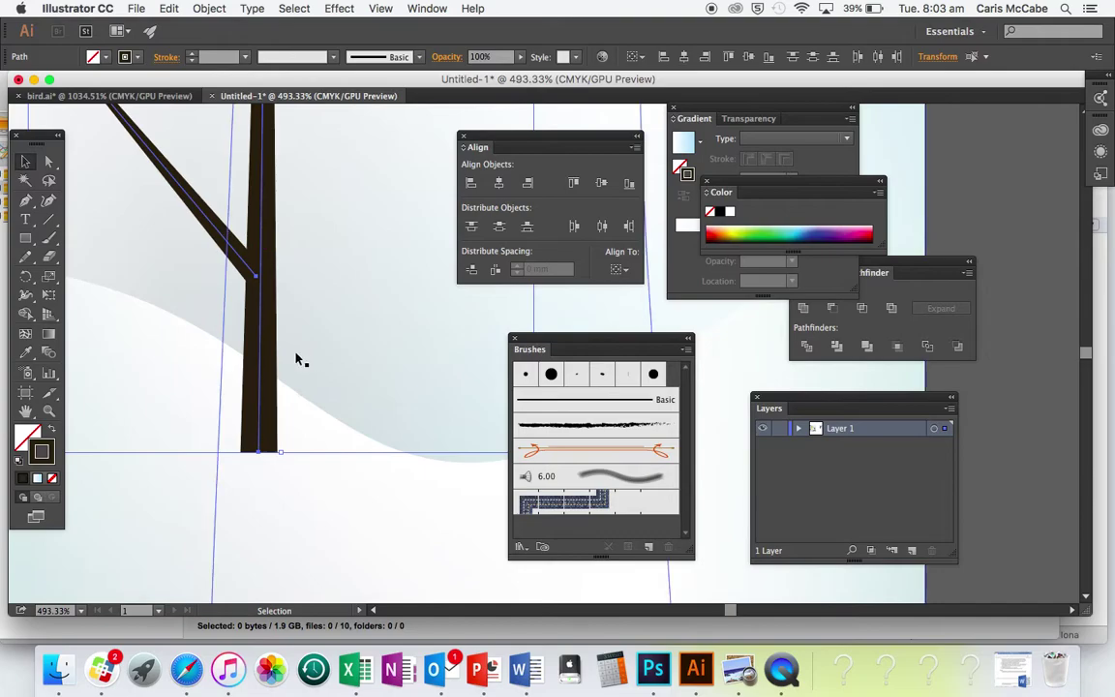
pyautogui.scroll(2, 297, 359)
pyautogui.hscroll(-1, 297, 359)
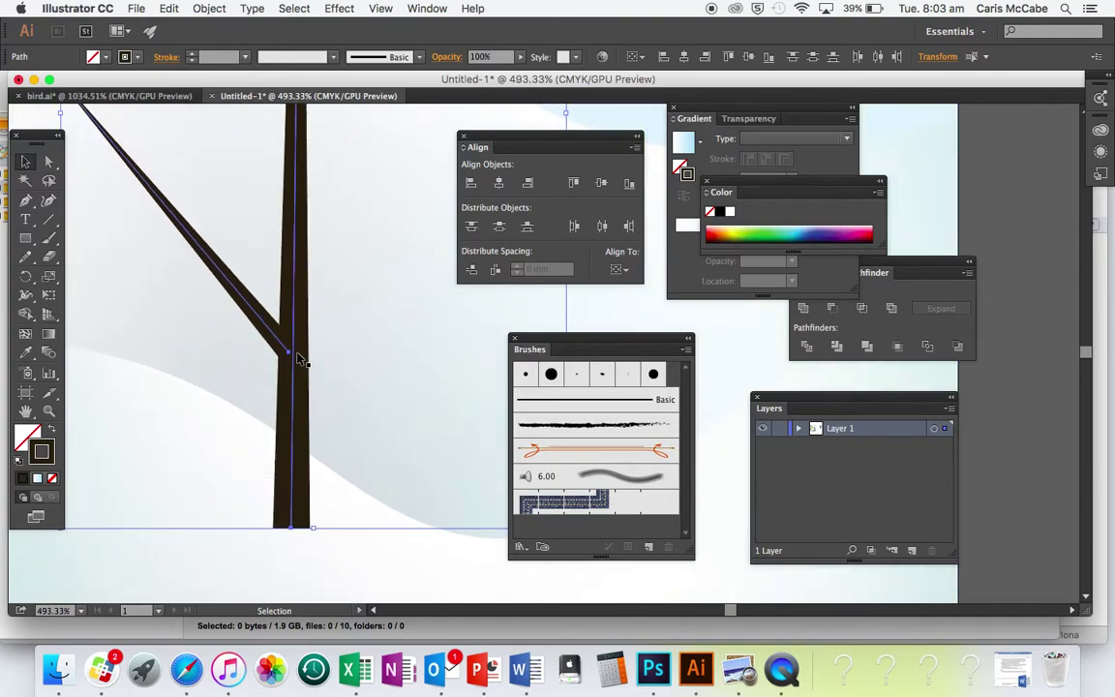
pyautogui.click(209, 9)
pyautogui.click(237, 179)
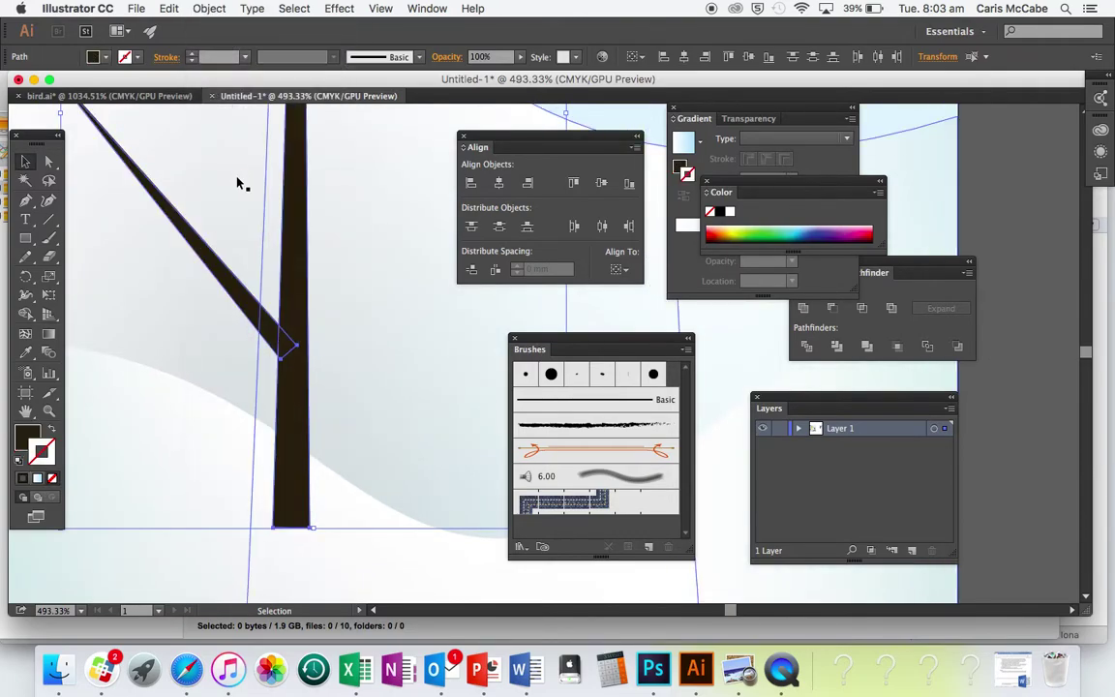
# Step: Unite the expanded trunk, branches and twig into one tree shape with Pathfinder and deselect it
pyautogui.scroll(3, 319, 356)
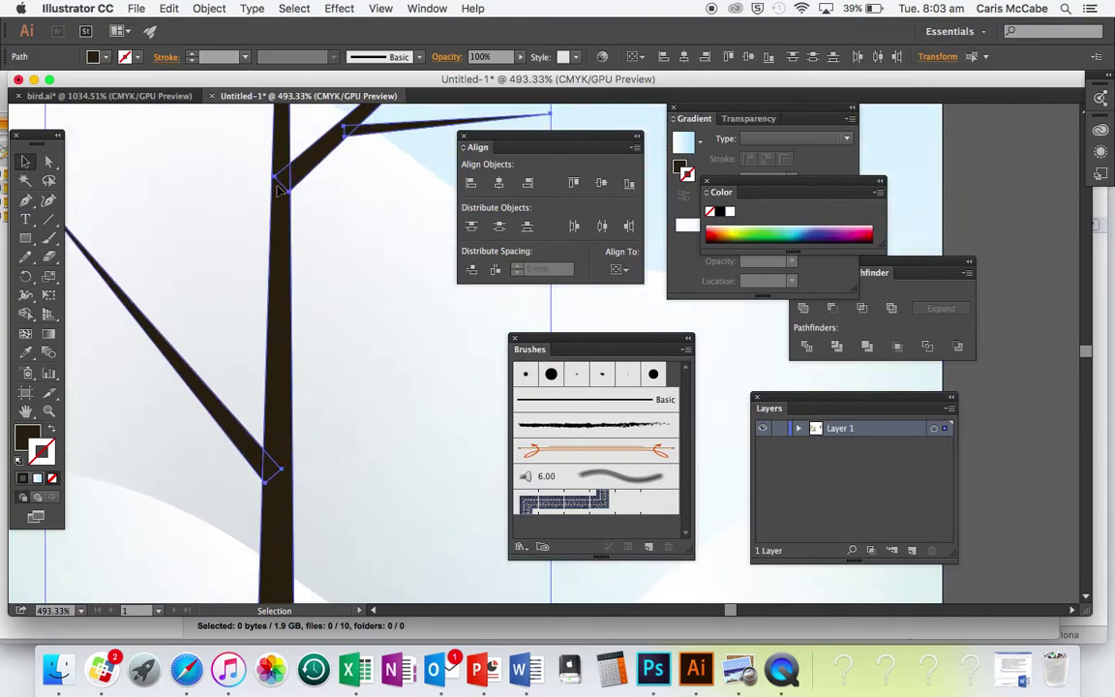
pyautogui.scroll(5, 337, 133)
pyautogui.hscroll(1, 337, 133)
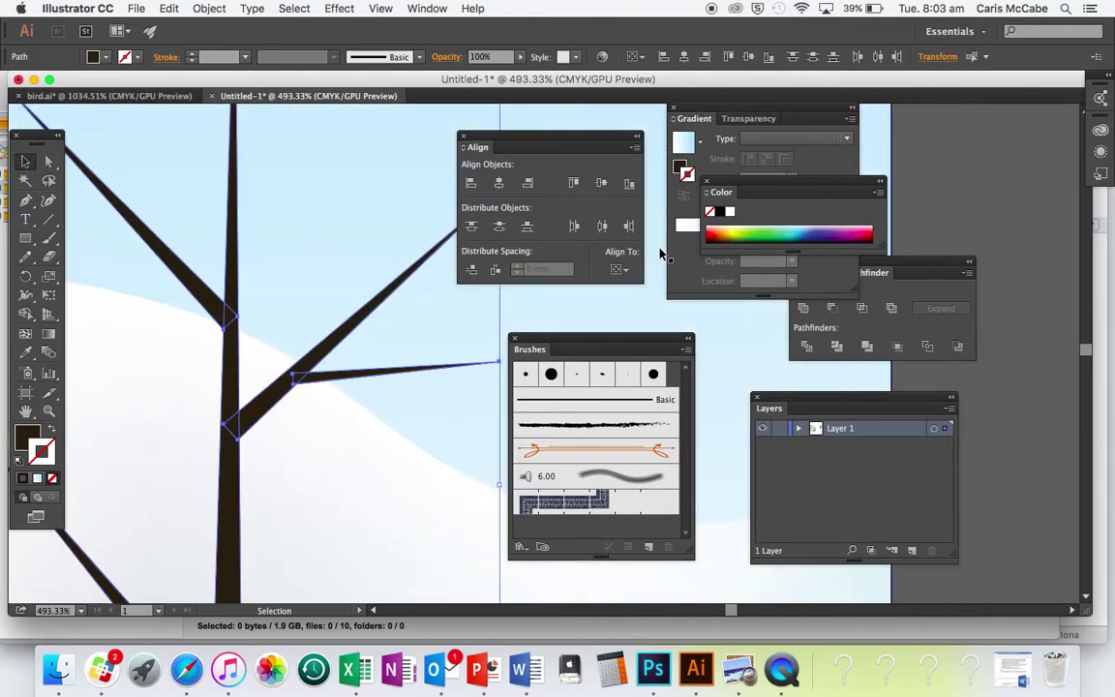
pyautogui.moveTo(917, 263); pyautogui.dragTo(781, 288)
pyautogui.click(427, 9)
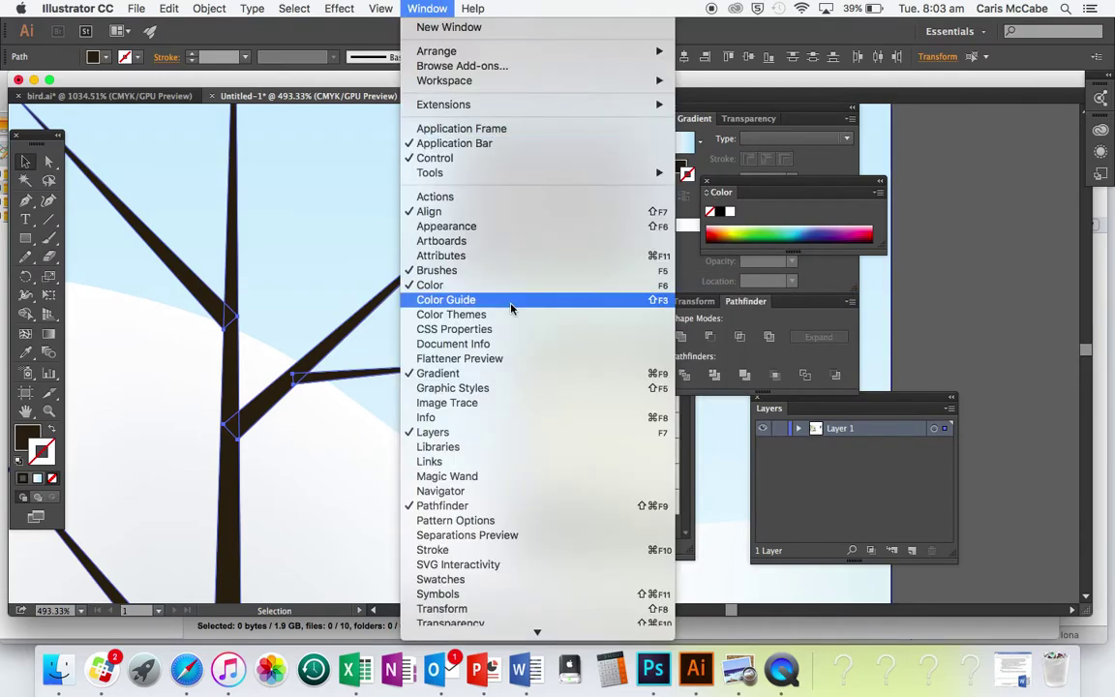
pyautogui.click(799, 309)
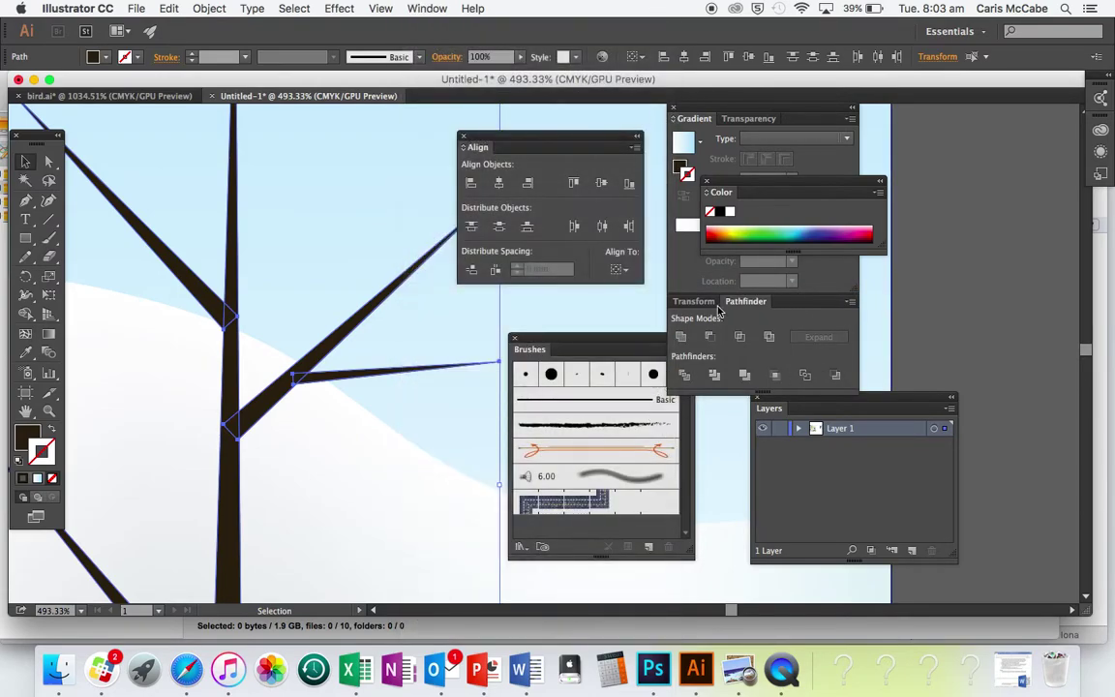
pyautogui.click(681, 339)
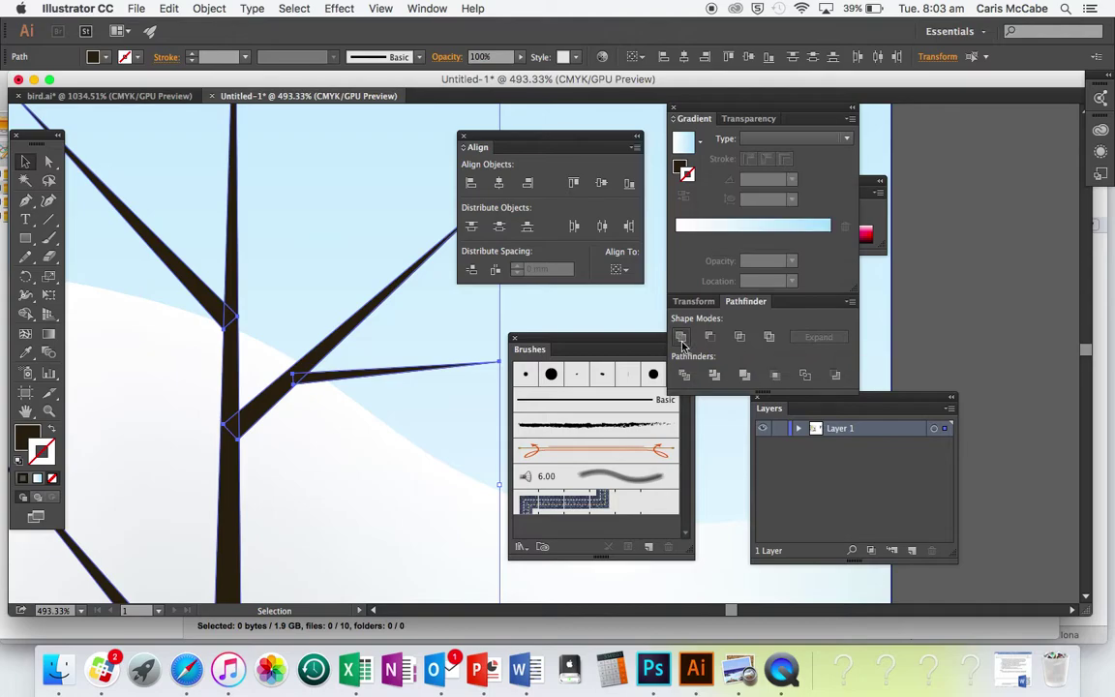
pyautogui.click(325, 193)
# Step: Compare the new tree with the bare trees in the reference illustration beside the artboard
pyautogui.scroll(-5, 325, 193)
pyautogui.hscroll(-6, 325, 193)
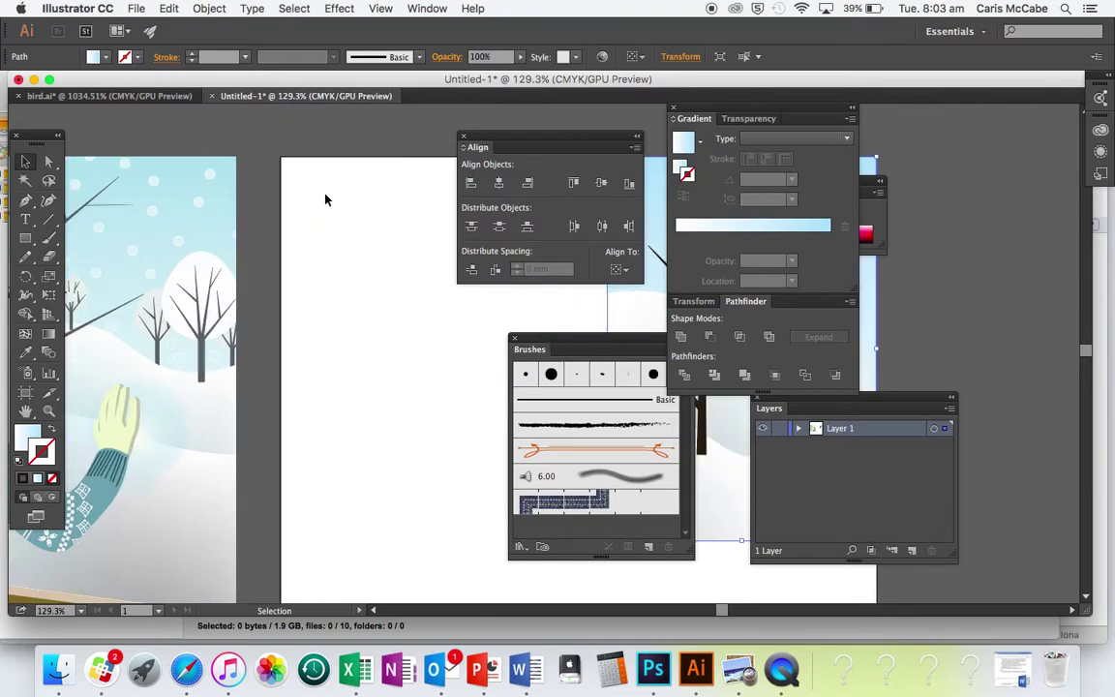
pyautogui.hscroll(-4, 325, 193)
pyautogui.hscroll(8, 325, 193)
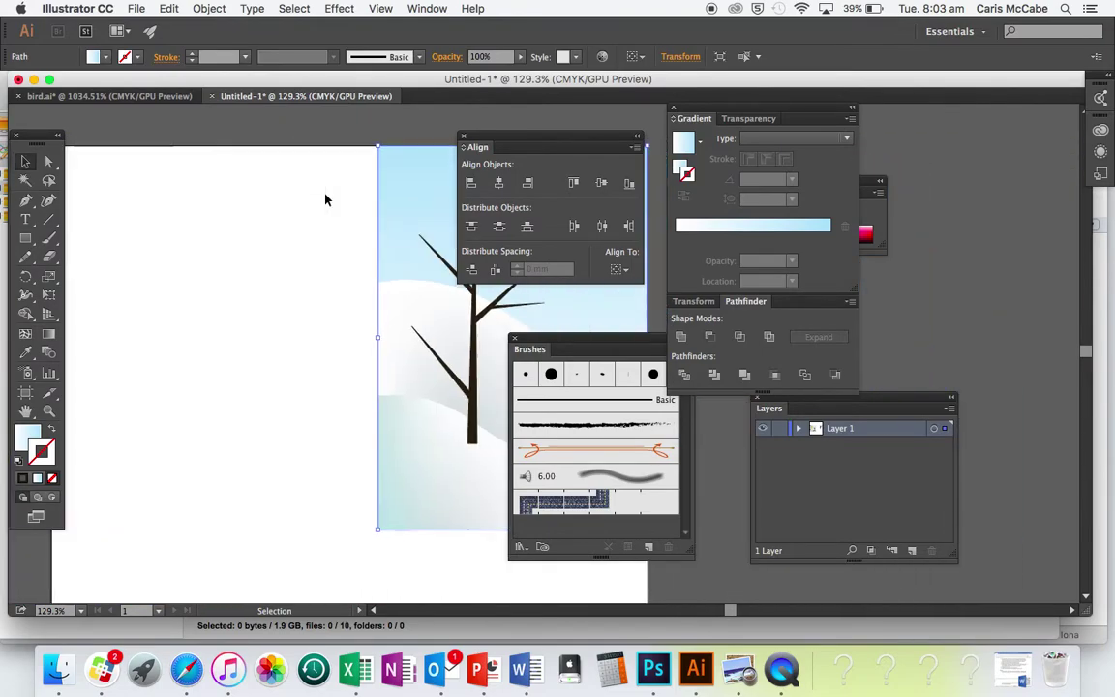
pyautogui.hscroll(4, 325, 200)
pyautogui.hscroll(-10, 325, 200)
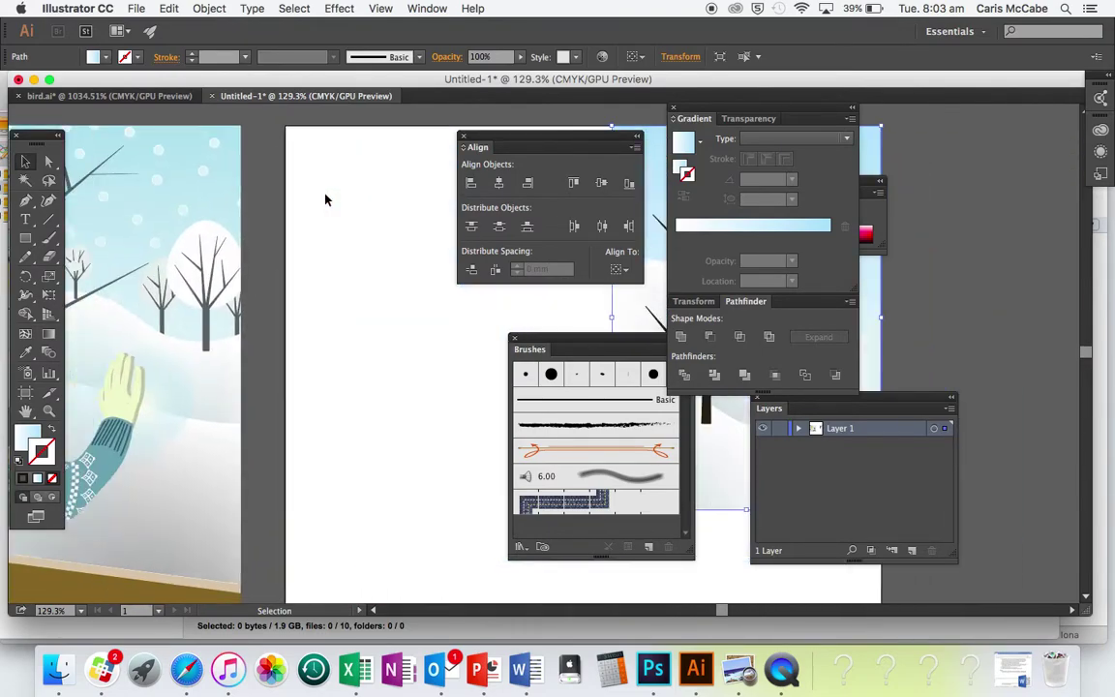
pyautogui.hscroll(3, 325, 200)
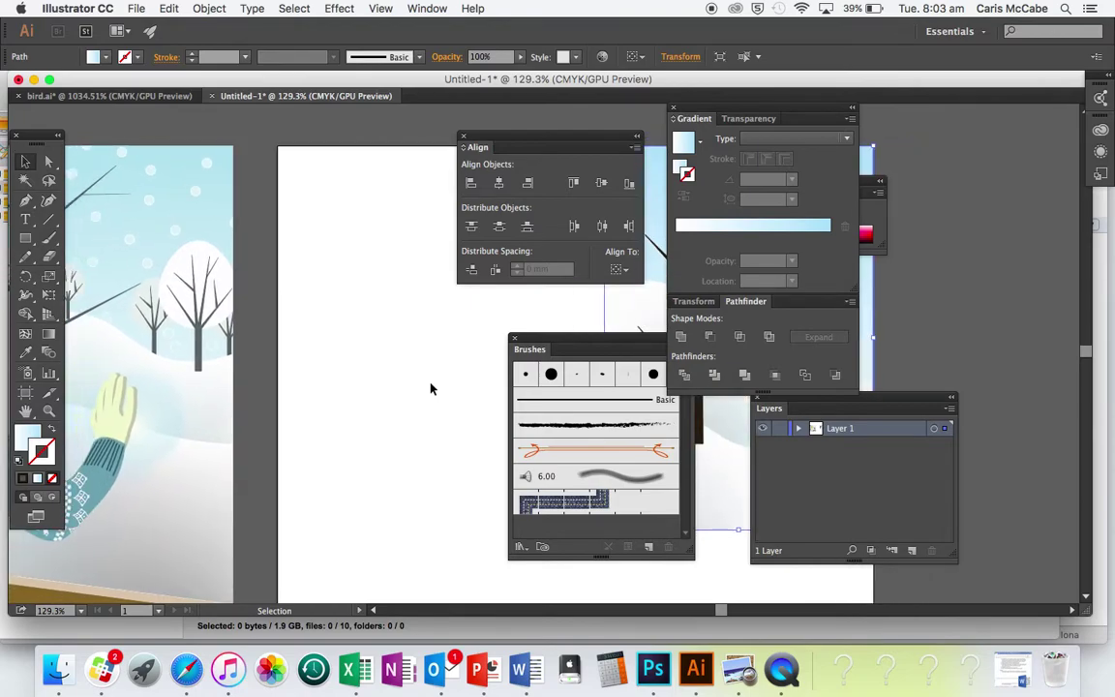
pyautogui.click(28, 200)
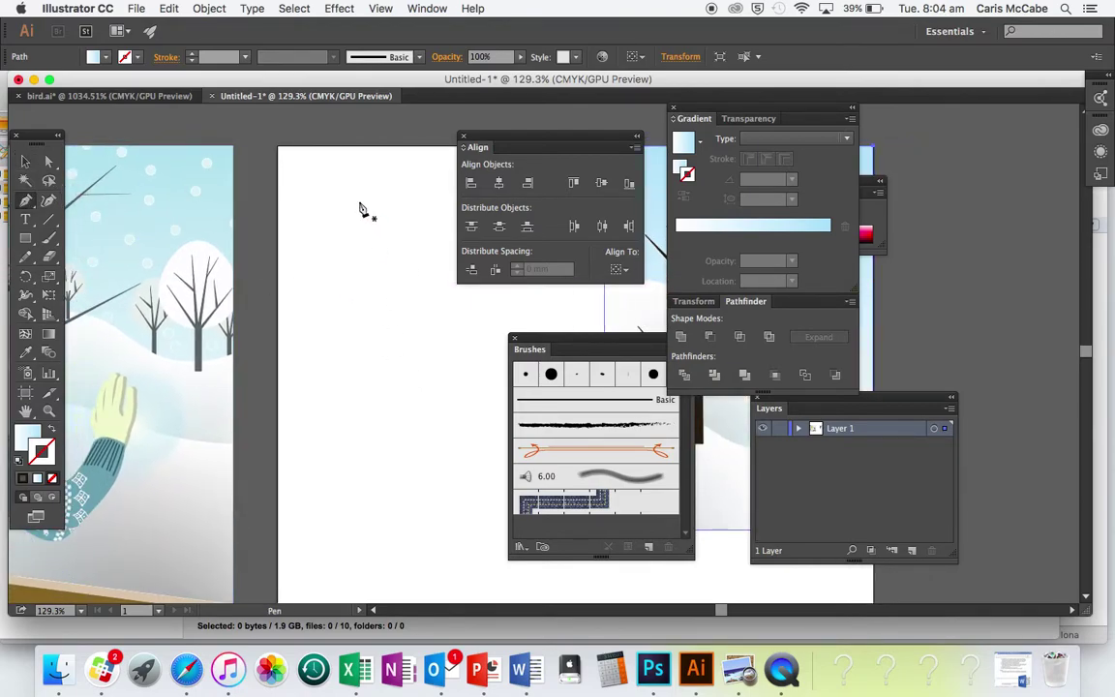
pyautogui.click(396, 300)
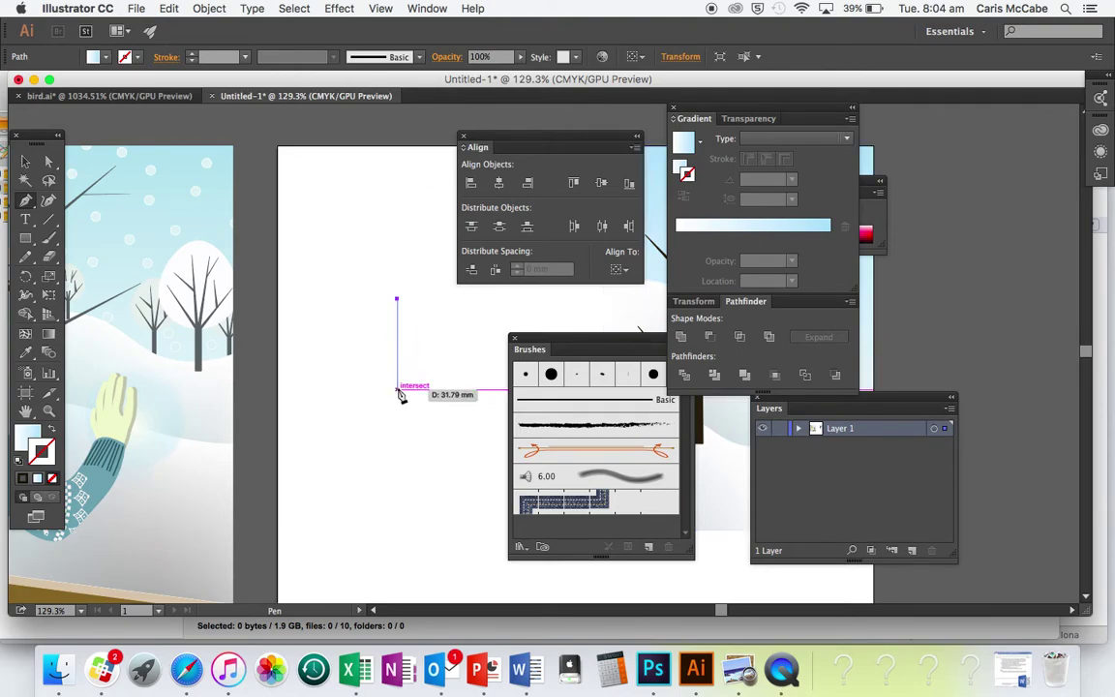
pyautogui.click(397, 388)
pyautogui.press('v')
pyautogui.press('Delete')
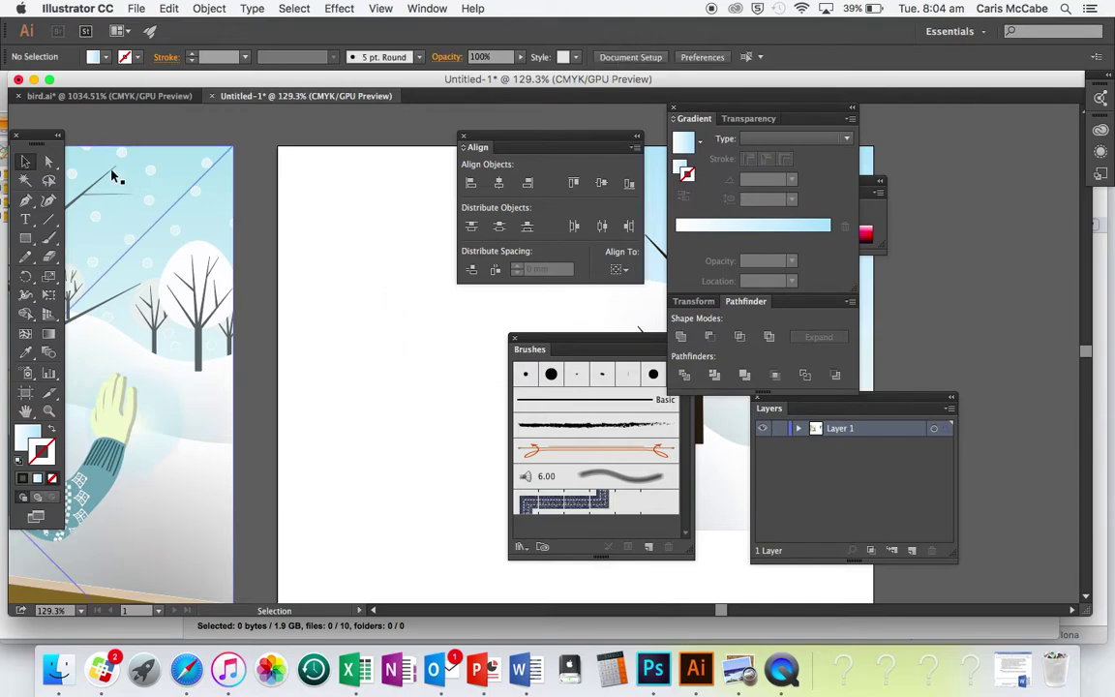
# Step: Draw a narrow vertical rectangle on the blank side of the artboard as a second trunk, filled with the first tree's dark brown
pyautogui.click(26, 239)
pyautogui.moveTo(382, 321); pyautogui.dragTo(384, 398)
pyautogui.press('i')
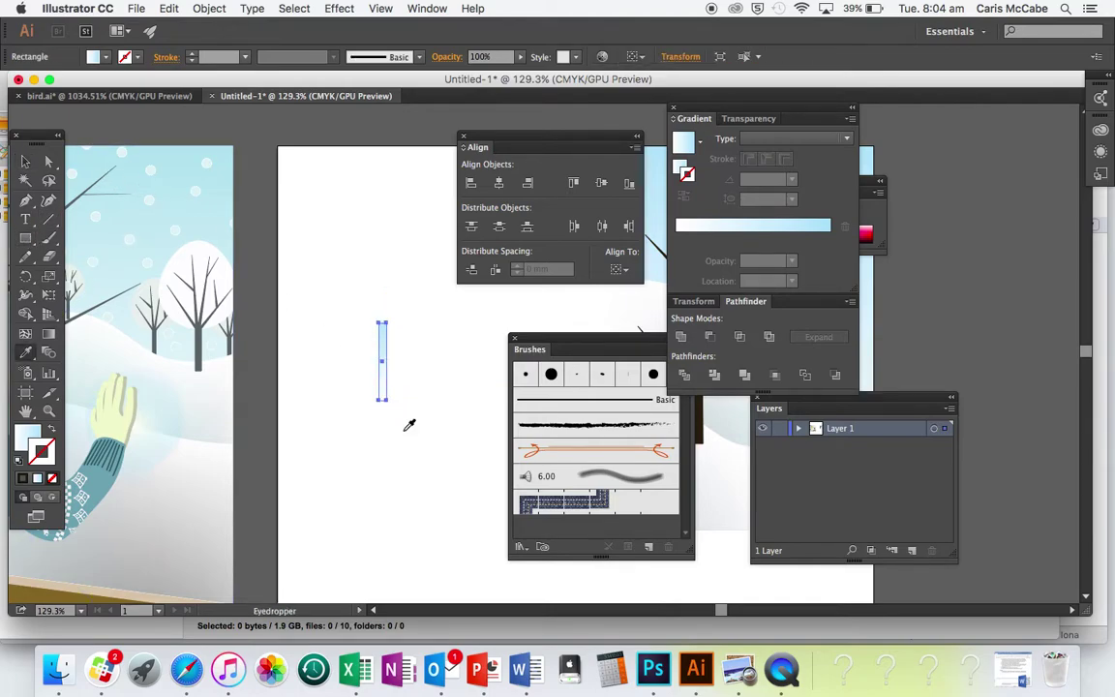
pyautogui.hscroll(5, 411, 423)
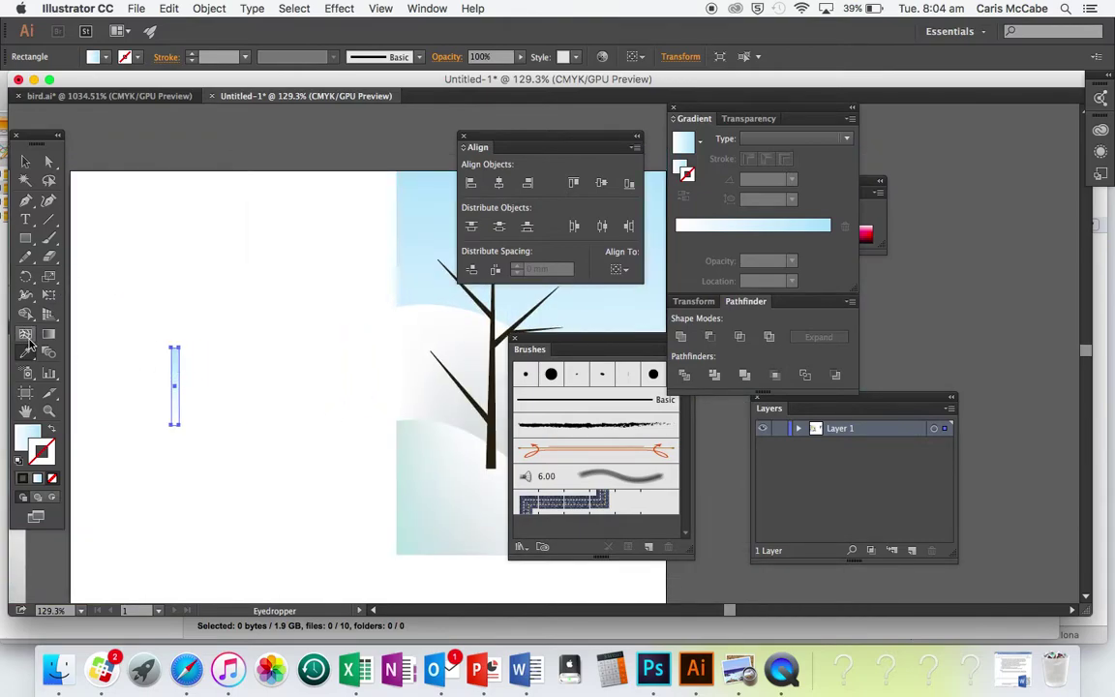
pyautogui.click(494, 422)
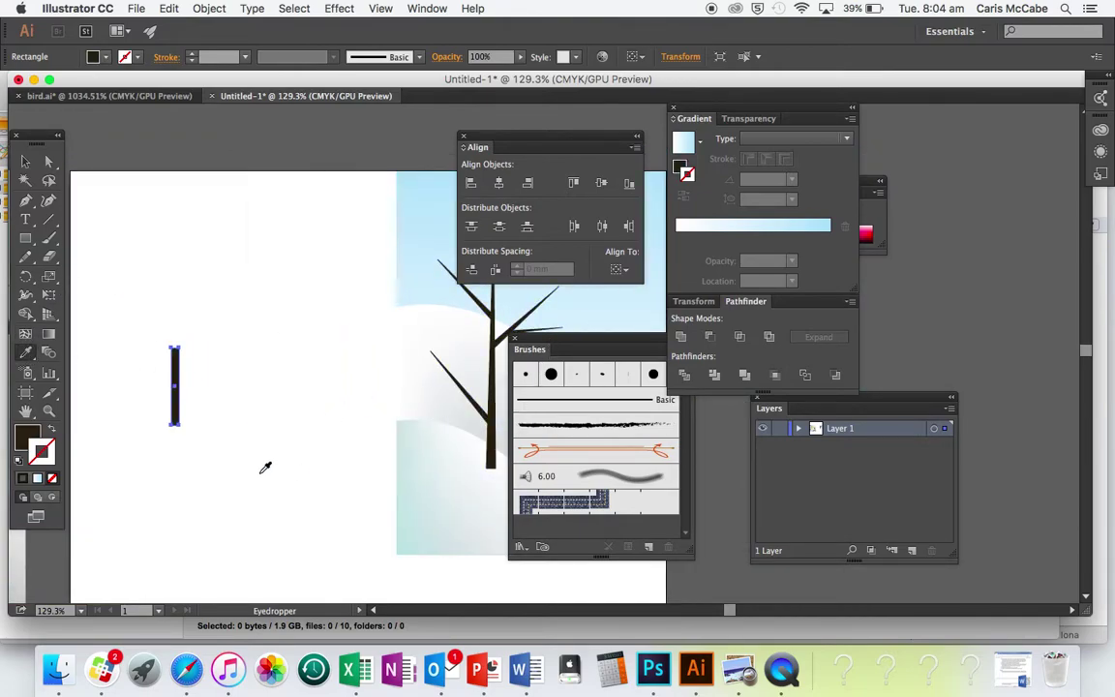
pyautogui.press('v')
pyautogui.click(259, 475)
# Step: Draw a straight branch with the Pen tool, running from the upper left down into the new trunk's top
pyautogui.scroll(3, 259, 475)
pyautogui.hscroll(-3, 259, 475)
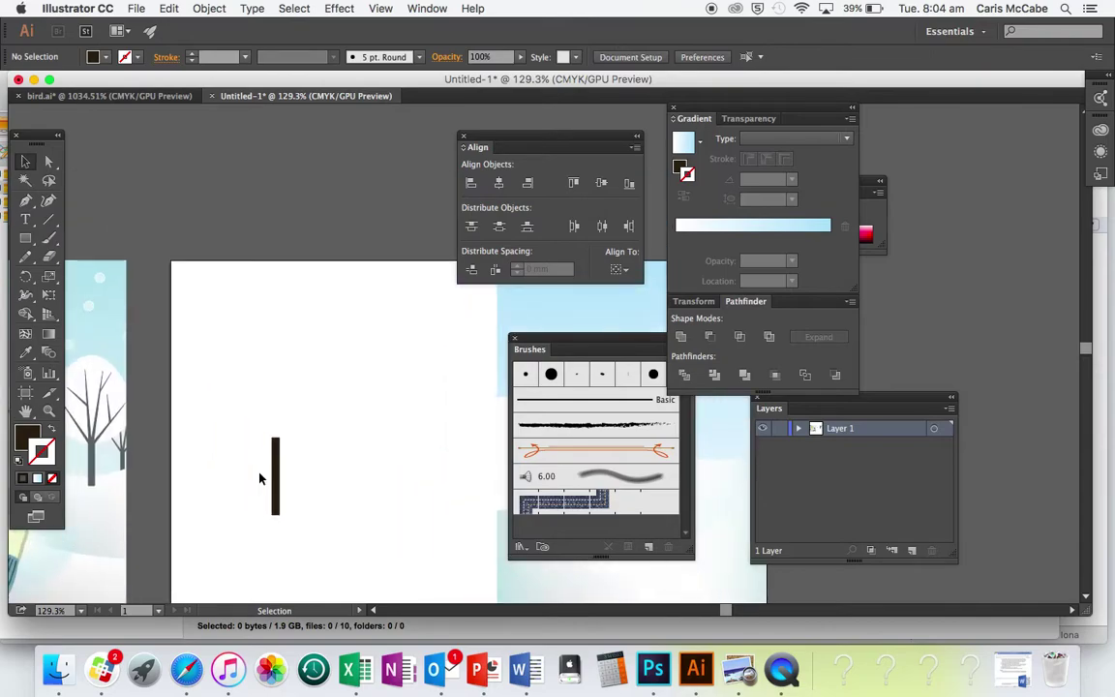
pyautogui.click(26, 200)
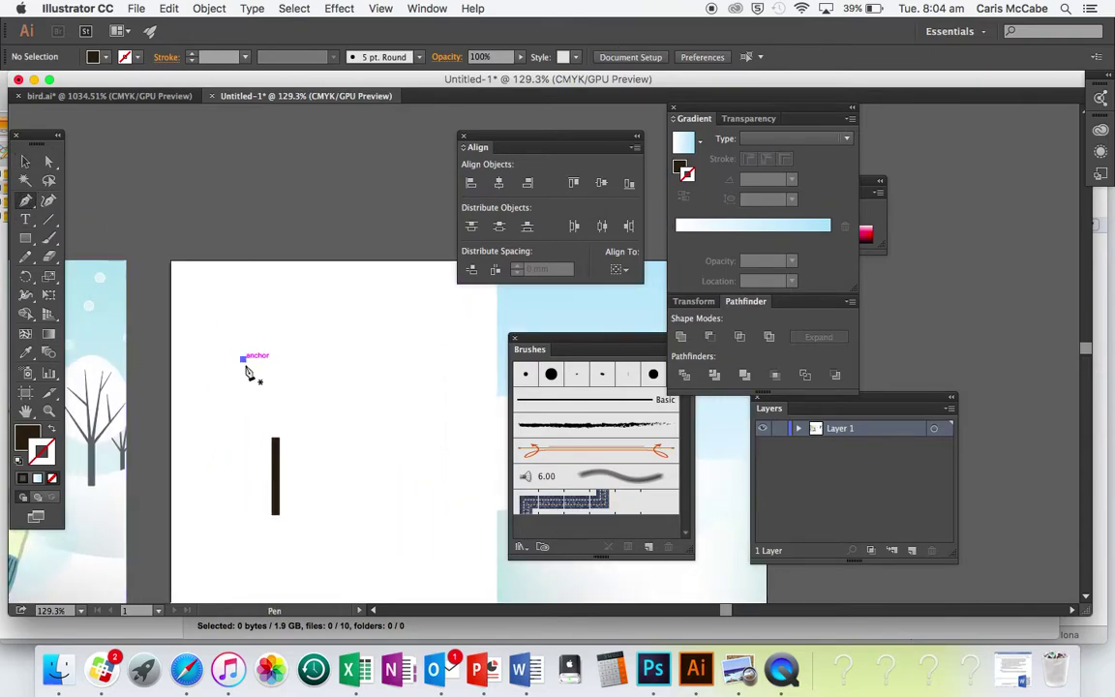
pyautogui.click(242, 359)
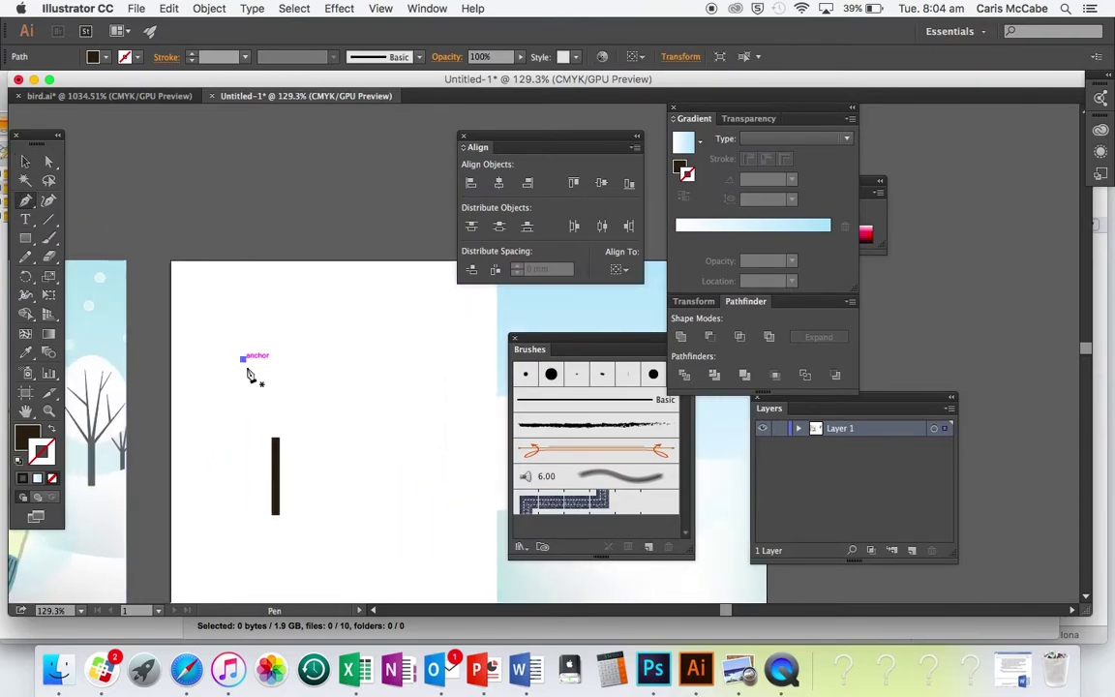
pyautogui.click(276, 443)
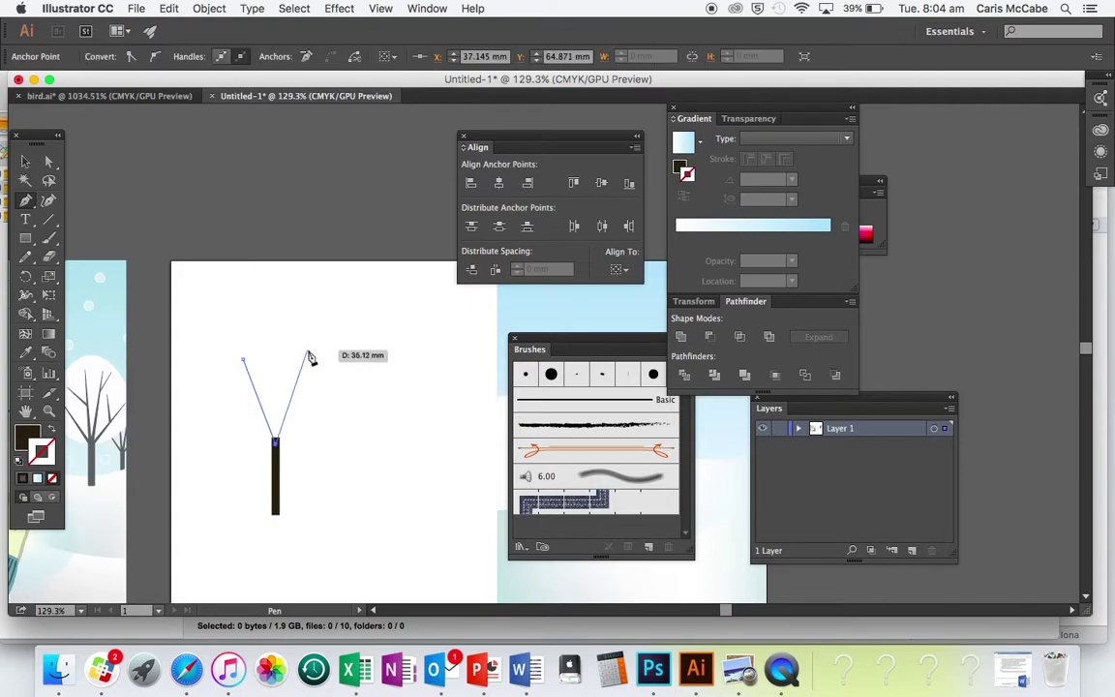
pyautogui.press('v')
# Step: Draw a second, nearly upright branch about 35 mm long into the trunk's top, and swap fill and stroke so both branches become dark brown lines
pyautogui.press('p')
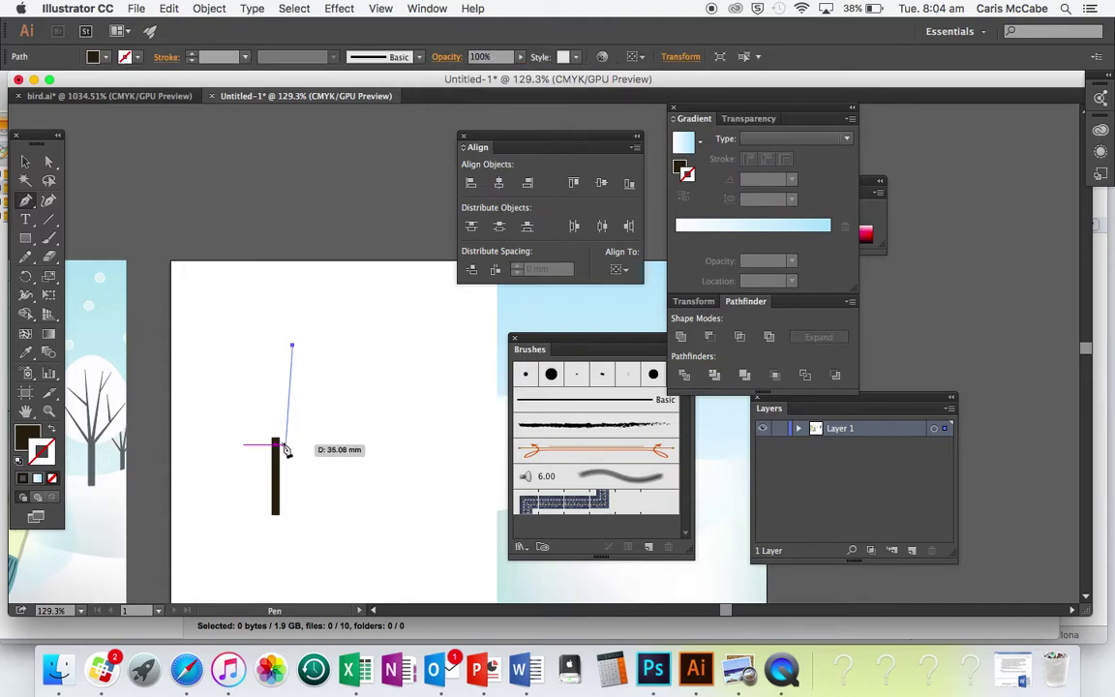
pyautogui.click(276, 443)
pyautogui.click(277, 445)
pyautogui.press('v')
pyautogui.click(53, 432)
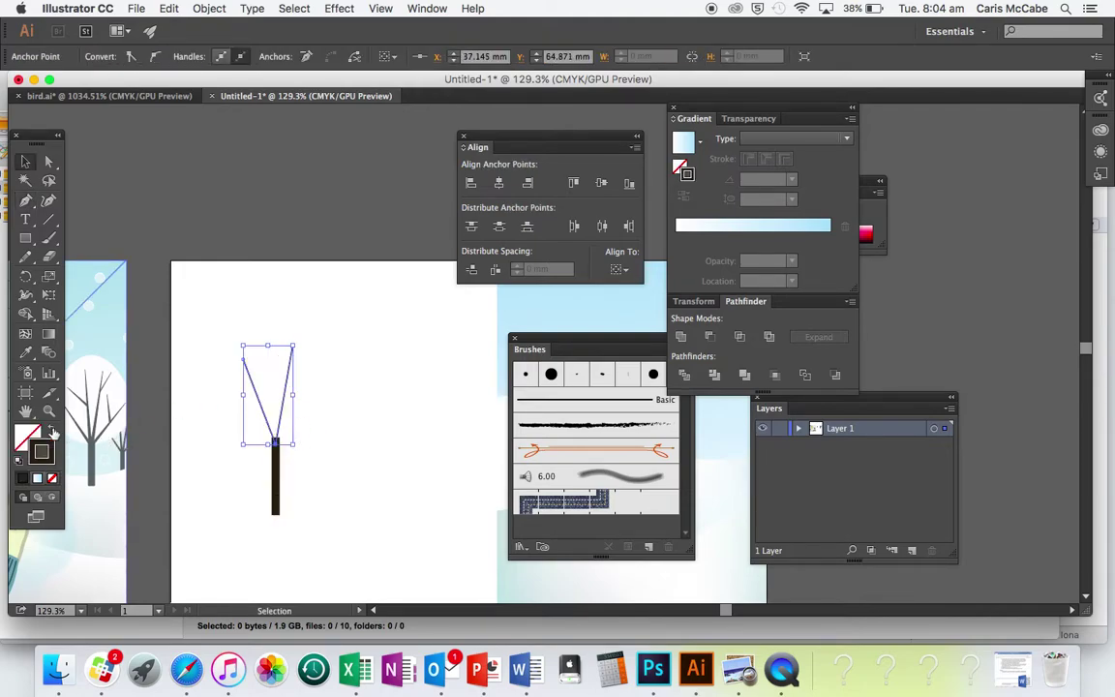
pyautogui.click(327, 464)
# Step: Draw a third straight branch from the outer right down to the trunk's upper right side
pyautogui.scroll(4, 315, 459)
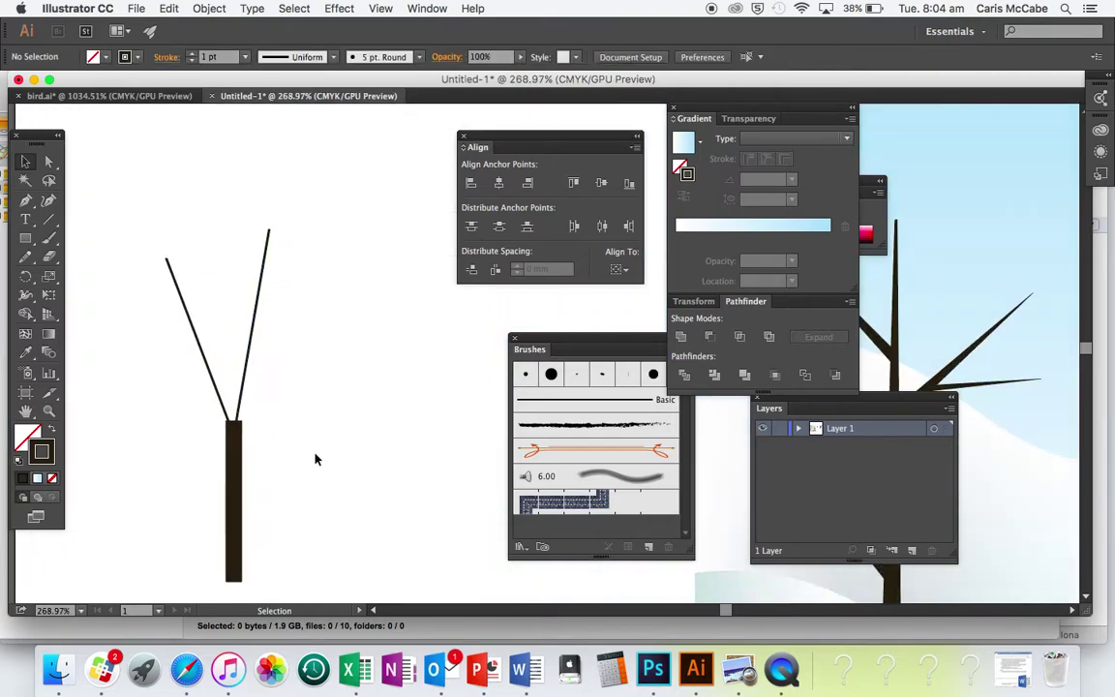
pyautogui.press('p')
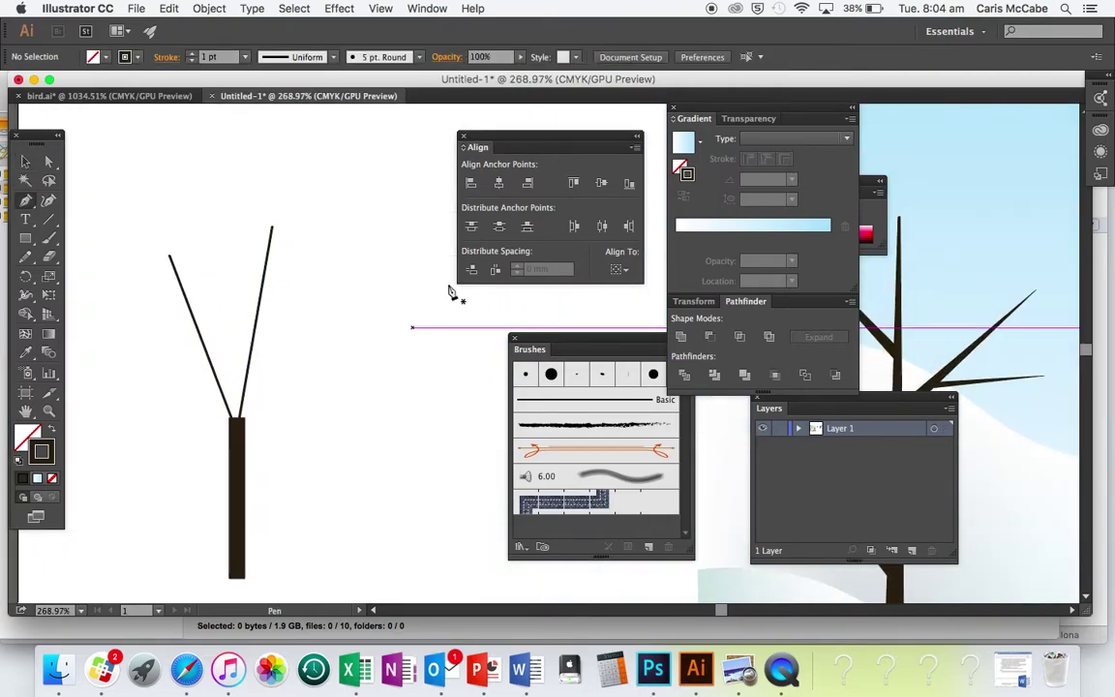
pyautogui.click(378, 358)
pyautogui.click(246, 440)
pyautogui.press('v')
pyautogui.hscroll(-5, 243, 441)
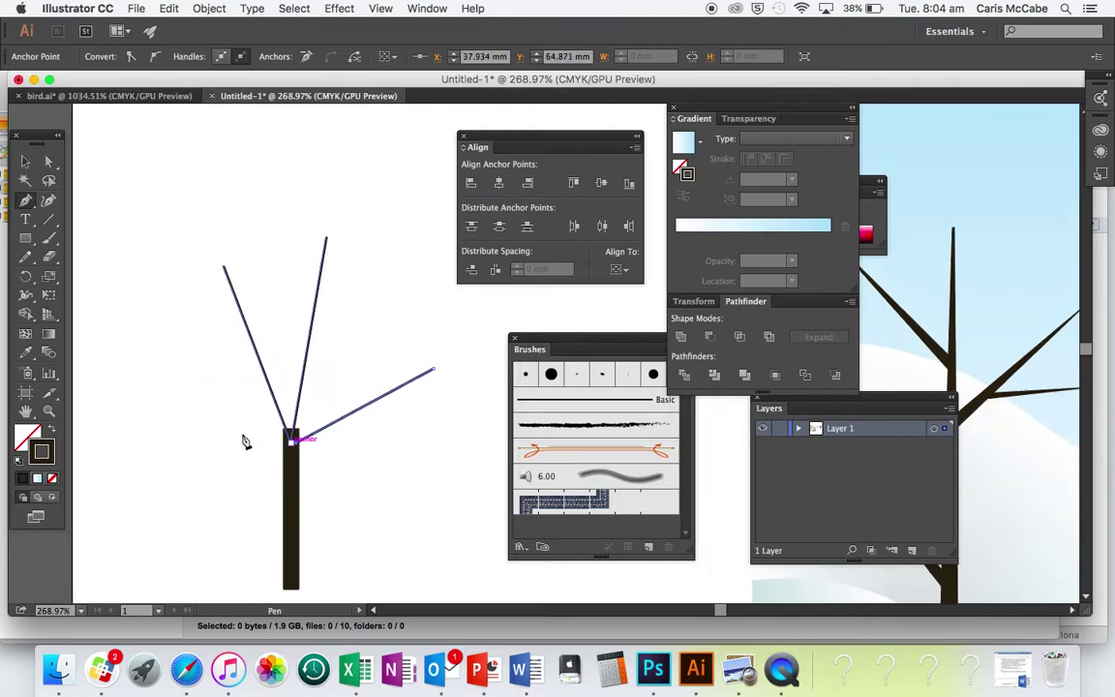
pyautogui.hscroll(-5, 242, 455)
pyautogui.hscroll(6, 230, 452)
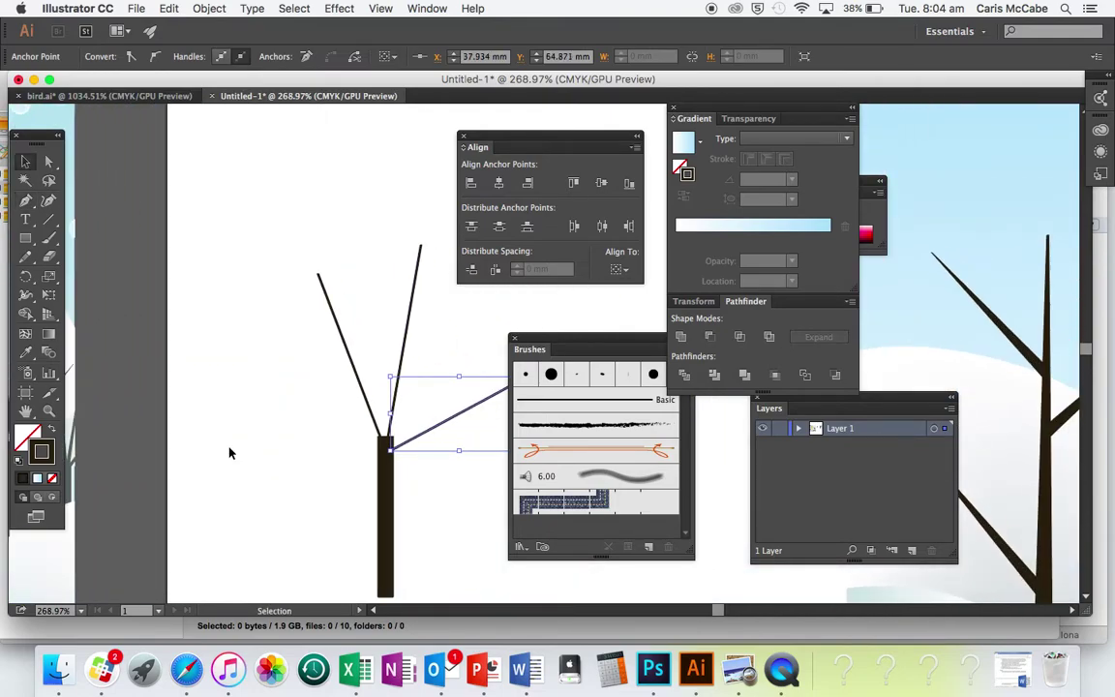
# Step: Draw a twig about 14 mm long, angled up to the right from the middle of the nearly upright branch
pyautogui.press('p')
pyautogui.hscroll(3, 457, 297)
pyautogui.scroll(2, 456, 297)
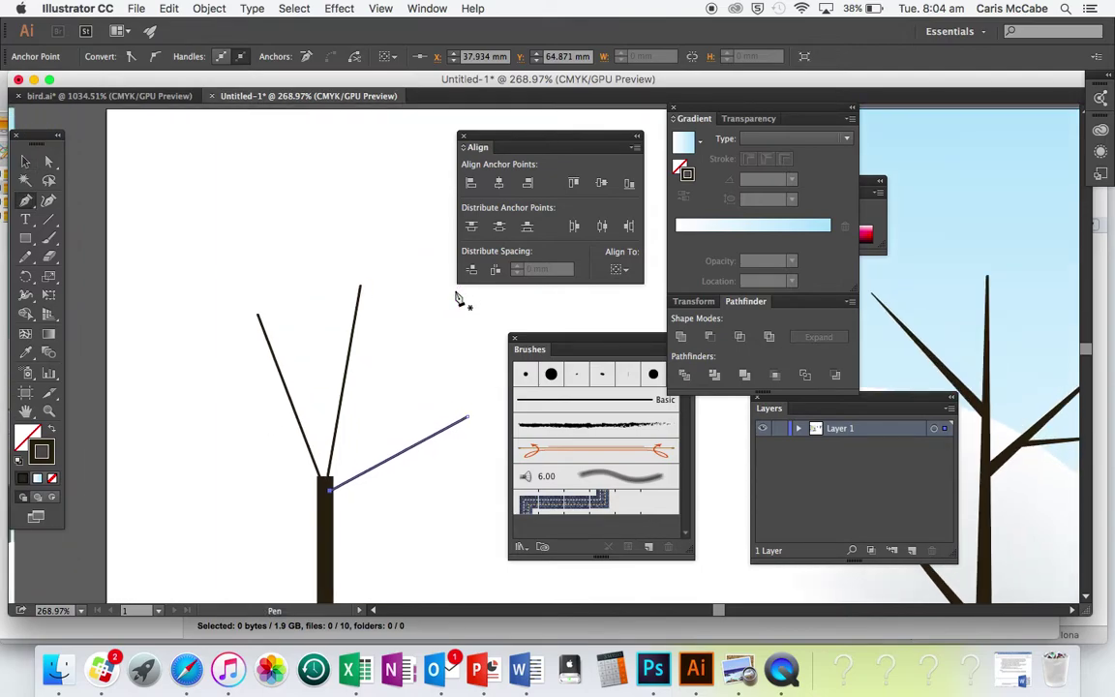
pyautogui.click(414, 318)
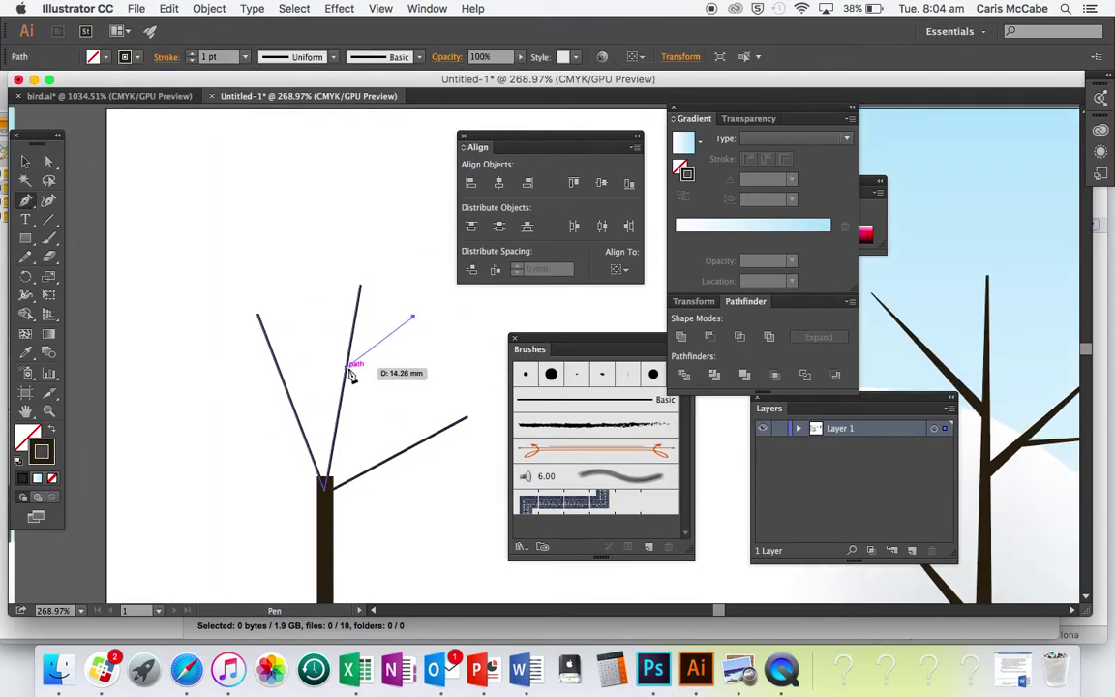
pyautogui.click(348, 369)
pyautogui.press('v')
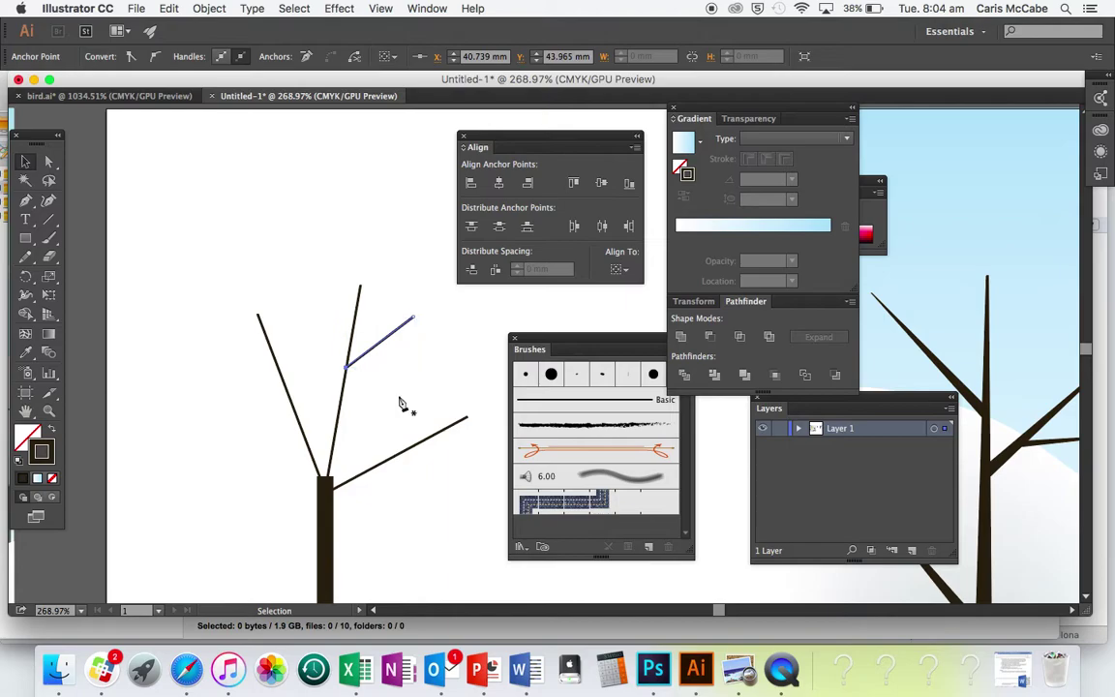
# Step: Draw a short, steep twig rising from the middle of the lower right branch
pyautogui.press('p')
pyautogui.click(405, 389)
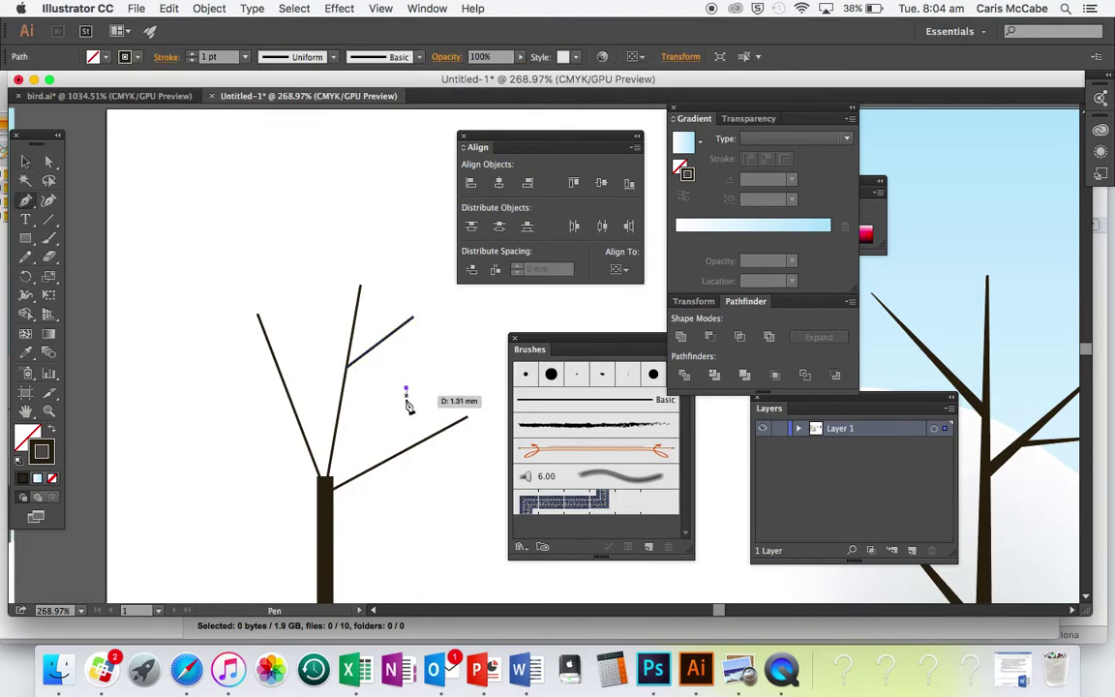
pyautogui.click(391, 459)
pyautogui.hscroll(-3, 408, 497)
pyautogui.press('v')
pyautogui.hscroll(-2, 405, 496)
pyautogui.hscroll(-3, 405, 496)
pyautogui.hscroll(5, 405, 496)
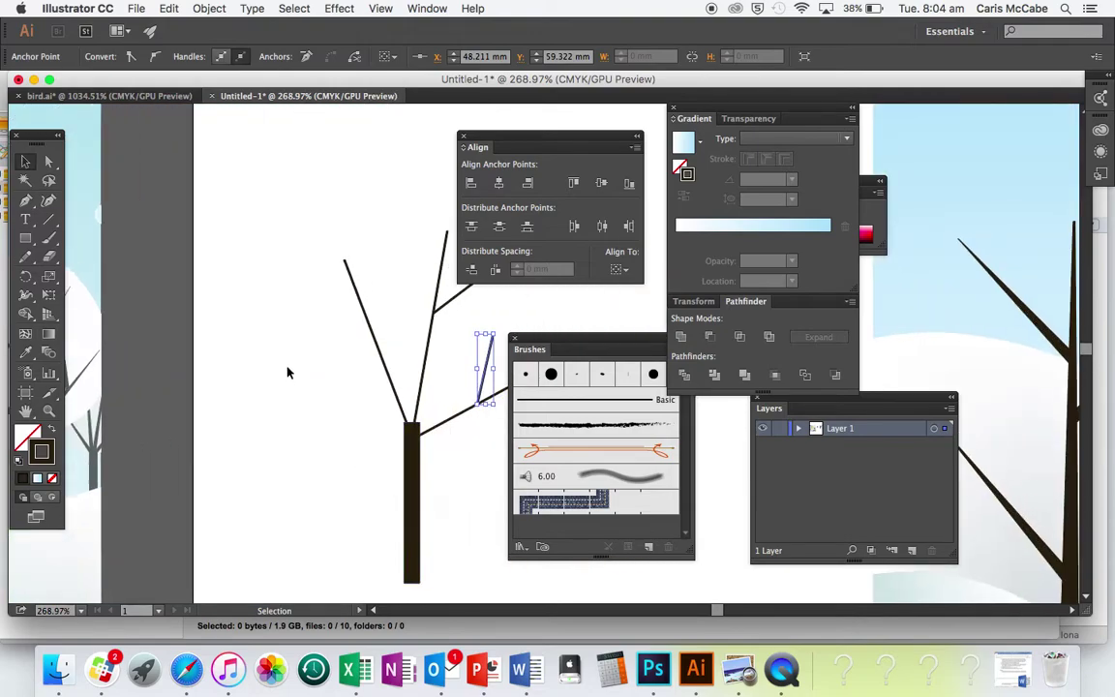
# Step: Draw a lower left branch about 27 mm long that ends inside the trunk below its top, and deselect it
pyautogui.press('p')
pyautogui.click(308, 322)
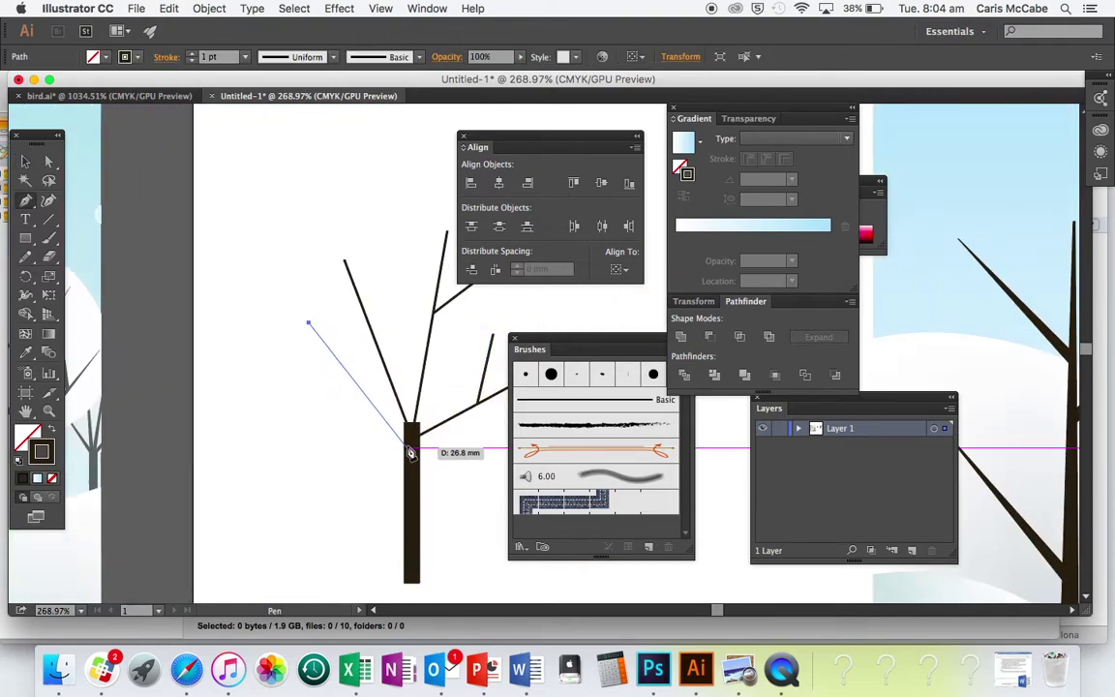
pyautogui.click(410, 452)
pyautogui.press('v')
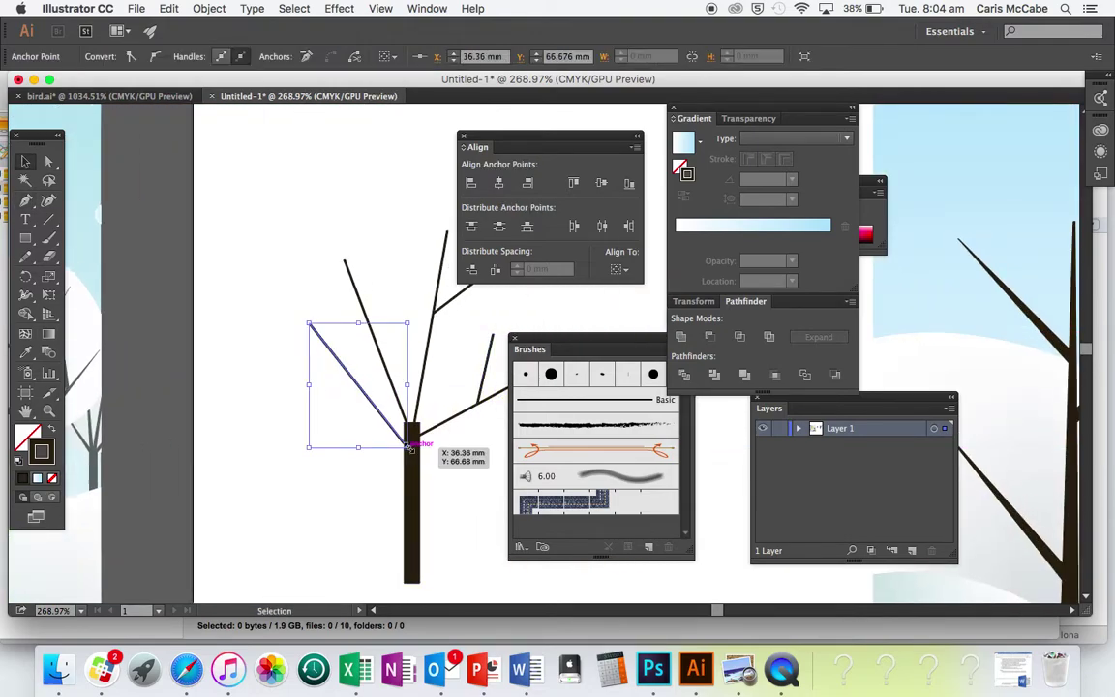
pyautogui.click(473, 481)
# Step: Taper the lower left branch with the Width tool, widening its base to about 6.5 pt and narrowing its tip to a point
pyautogui.scroll(5, 473, 481)
pyautogui.hscroll(-2, 473, 480)
pyautogui.click(186, 328)
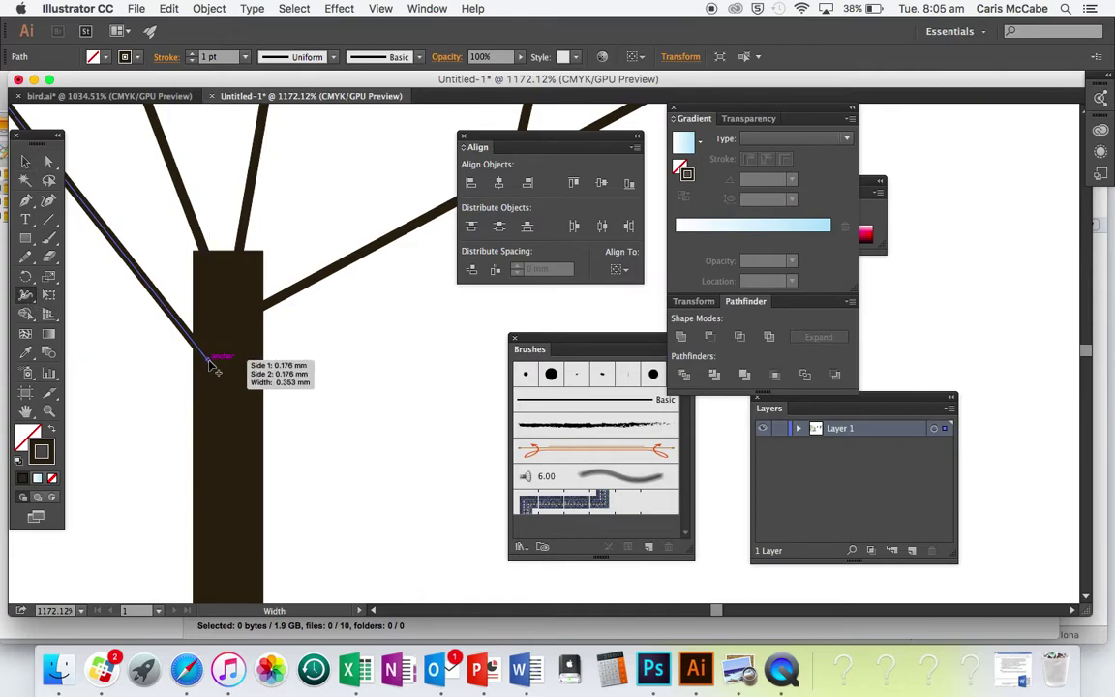
pyautogui.moveTo(208, 363)
pyautogui.mouseDown()
pyautogui.moveTo(214, 334)
pyautogui.moveTo(229, 350)
pyautogui.moveTo(231, 338)
pyautogui.mouseUp()
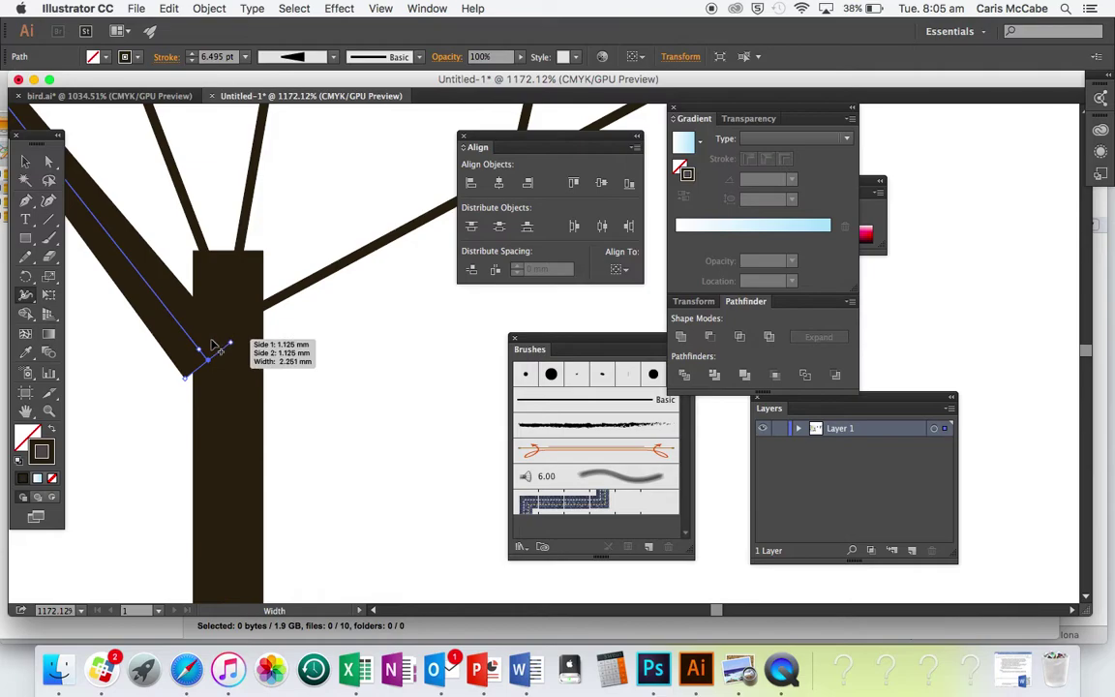
pyautogui.scroll(3, 218, 342)
pyautogui.hscroll(-4, 218, 343)
pyautogui.scroll(5, 213, 345)
pyautogui.hscroll(-5, 213, 345)
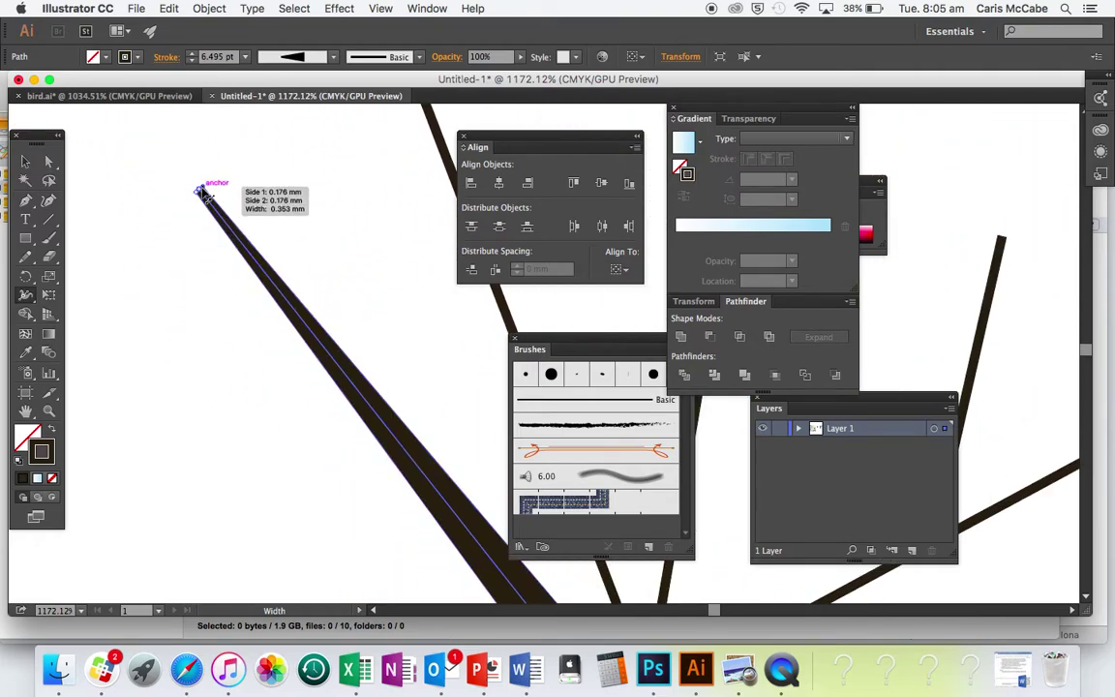
pyautogui.moveTo(203, 192); pyautogui.dragTo(213, 208)
# Step: Widen the base of the lower right branch where it enters the trunk
pyautogui.scroll(-15, 253, 244)
pyautogui.hscroll(5, 254, 244)
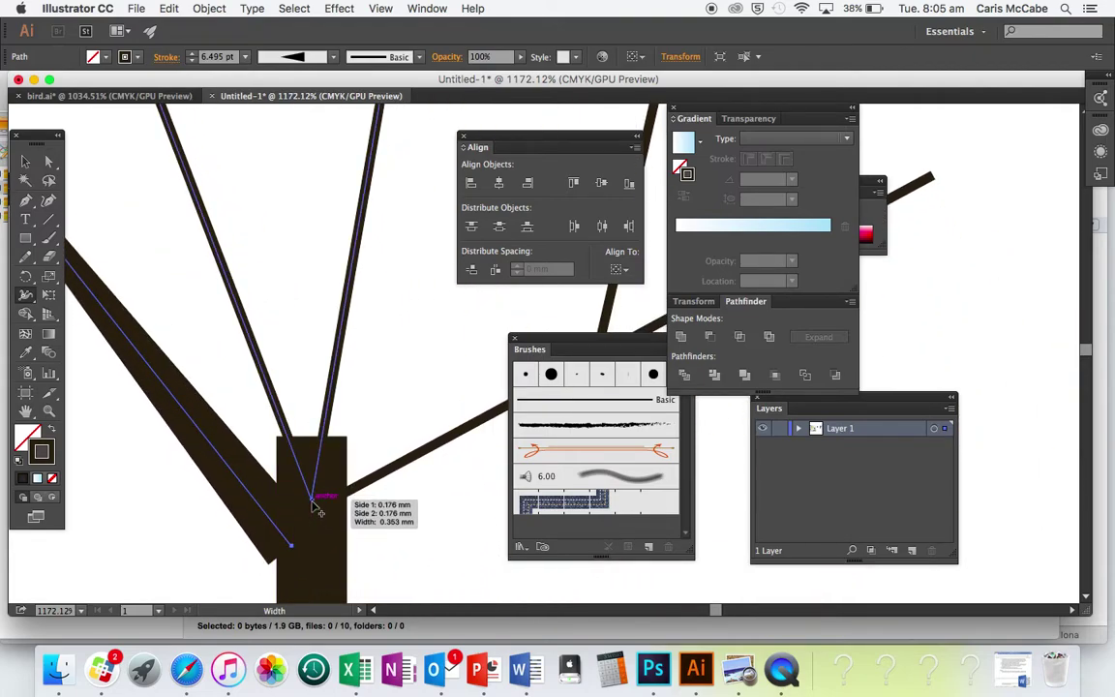
pyautogui.moveTo(311, 501); pyautogui.dragTo(326, 503)
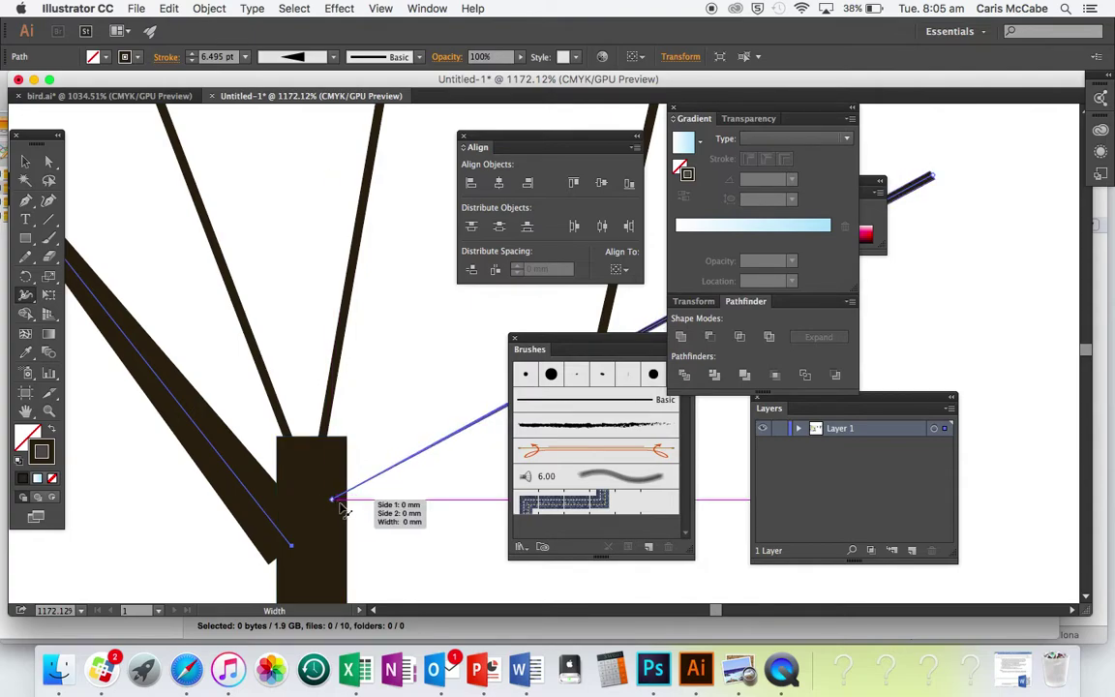
pyautogui.moveTo(332, 502); pyautogui.dragTo(340, 518)
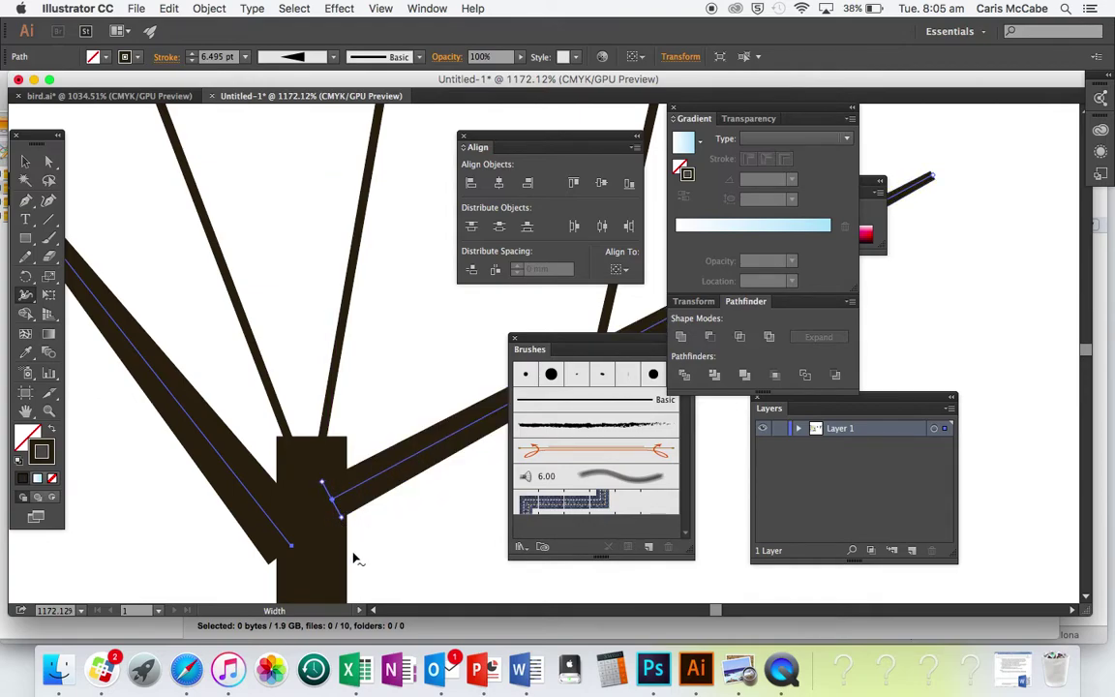
# Step: Widen the base of the lower right branch's twig, and narrow the tips of both that branch and its twig to points
pyautogui.scroll(6, 318, 540)
pyautogui.hscroll(3, 318, 541)
pyautogui.scroll(-4, 318, 541)
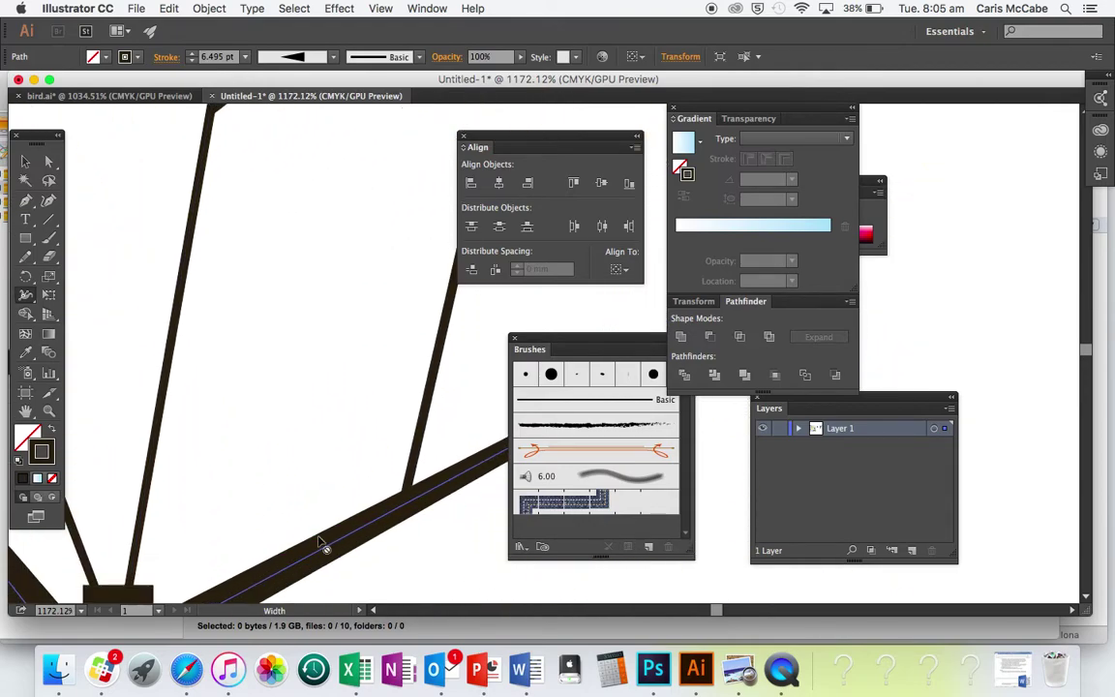
pyautogui.hscroll(4, 318, 541)
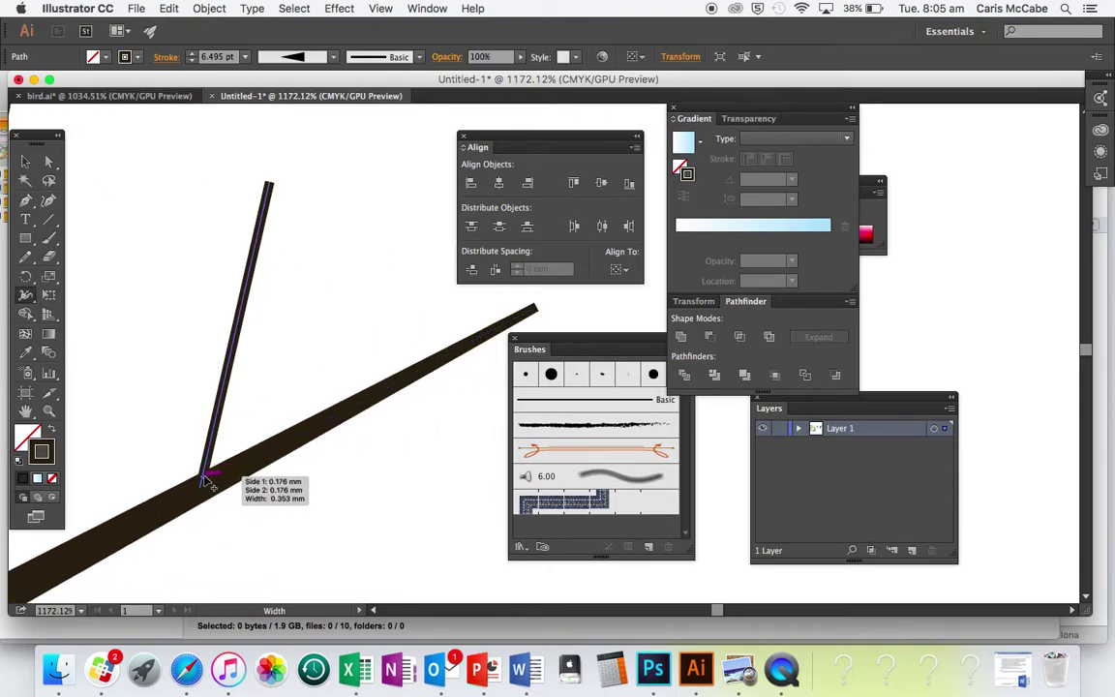
pyautogui.moveTo(205, 492); pyautogui.dragTo(219, 492)
pyautogui.hscroll(3, 216, 485)
pyautogui.scroll(1, 217, 485)
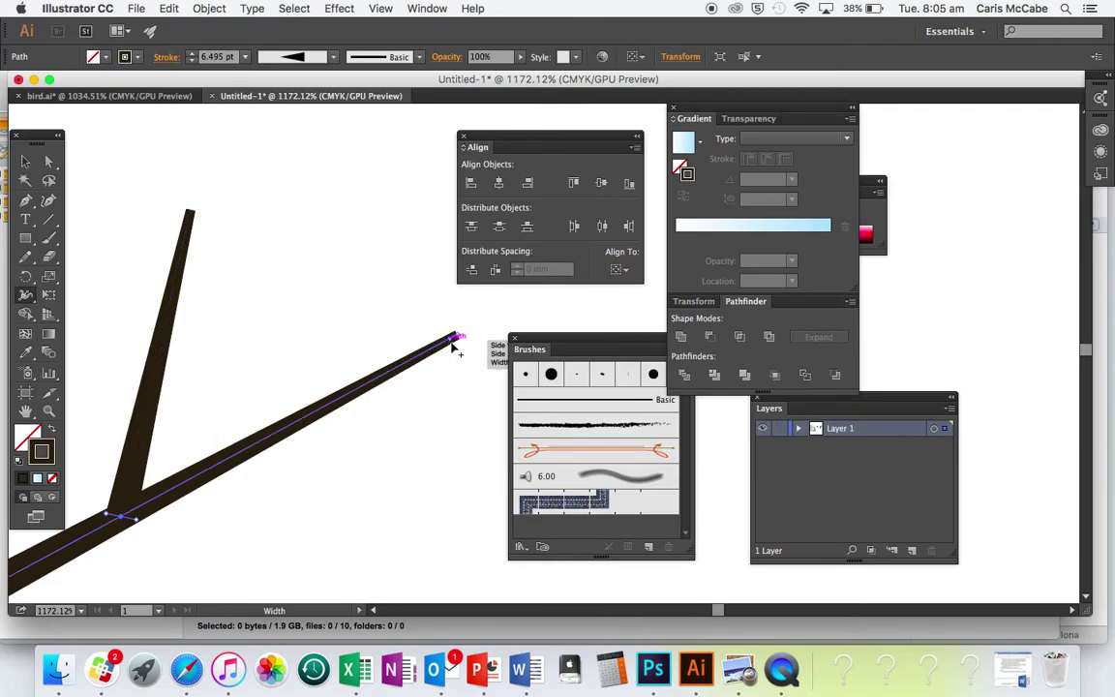
pyautogui.moveTo(460, 334); pyautogui.dragTo(459, 335)
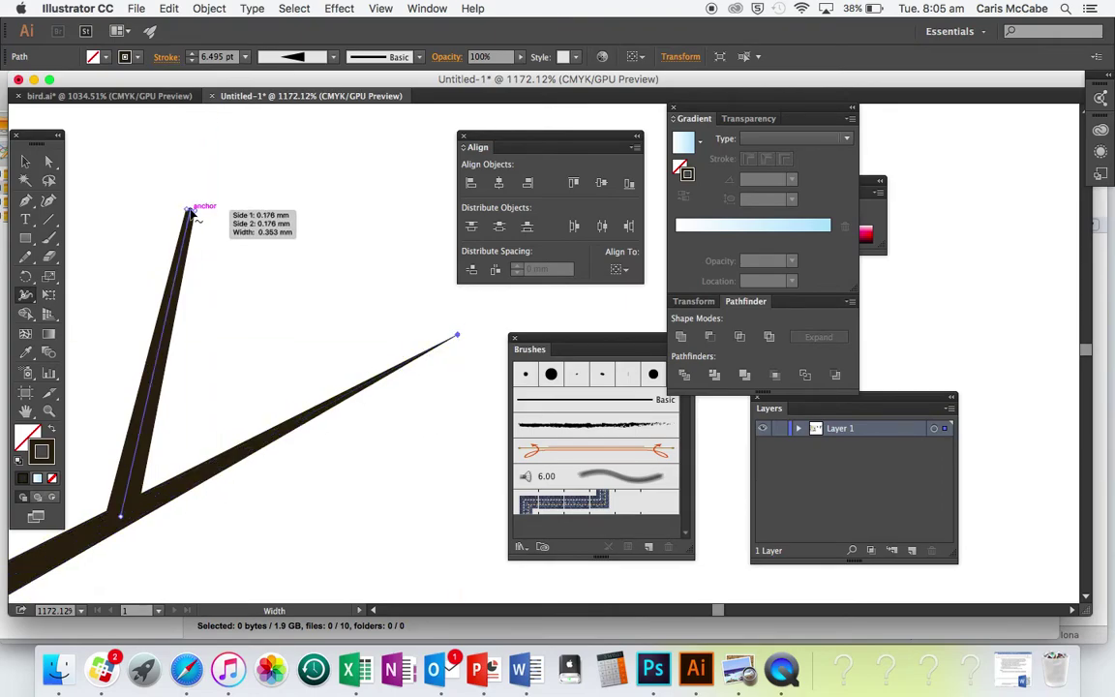
pyautogui.moveTo(192, 213); pyautogui.dragTo(192, 215)
# Step: Taper the nearly upright branch by widening its base inside the trunk and narrowing its tip to a point
pyautogui.scroll(10, 204, 241)
pyautogui.hscroll(-8, 204, 241)
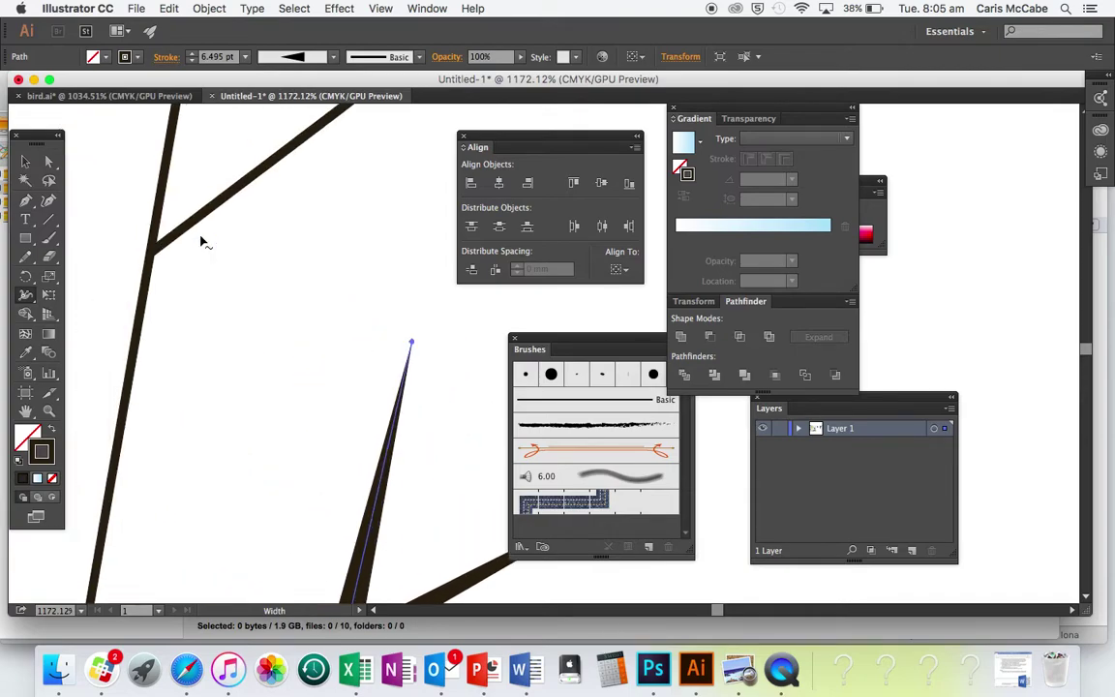
pyautogui.scroll(-10, 201, 239)
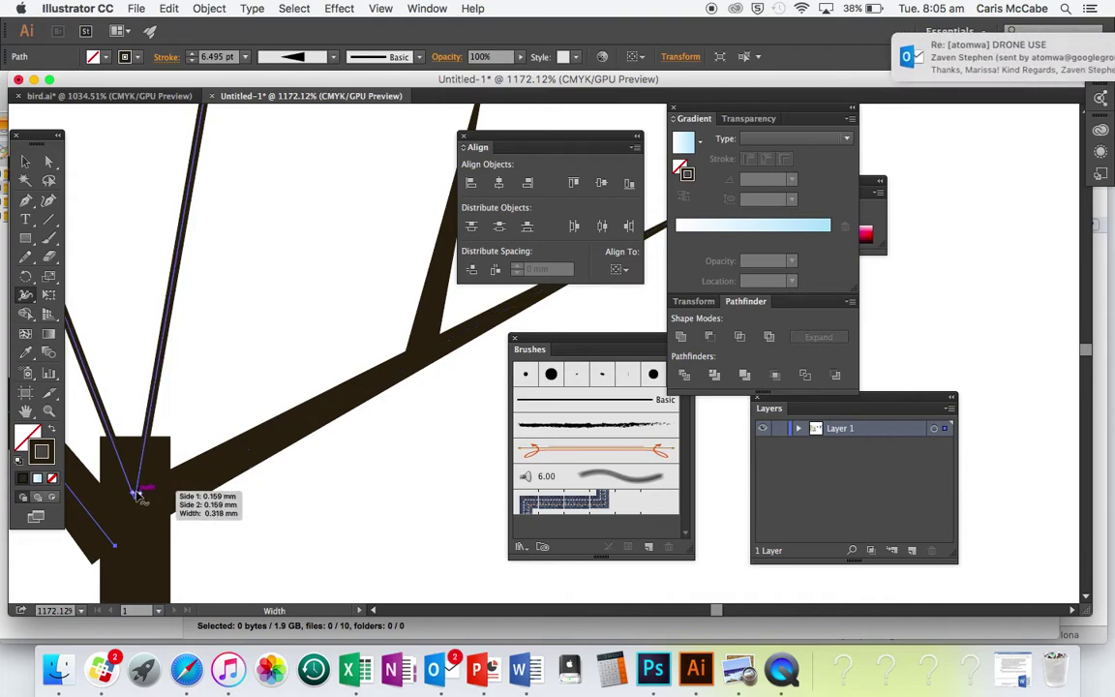
pyautogui.moveTo(141, 495)
pyautogui.mouseDown()
pyautogui.moveTo(160, 496)
pyautogui.moveTo(116, 508)
pyautogui.moveTo(147, 493)
pyautogui.moveTo(135, 493)
pyautogui.mouseUp()
pyautogui.scroll(10, 139, 528)
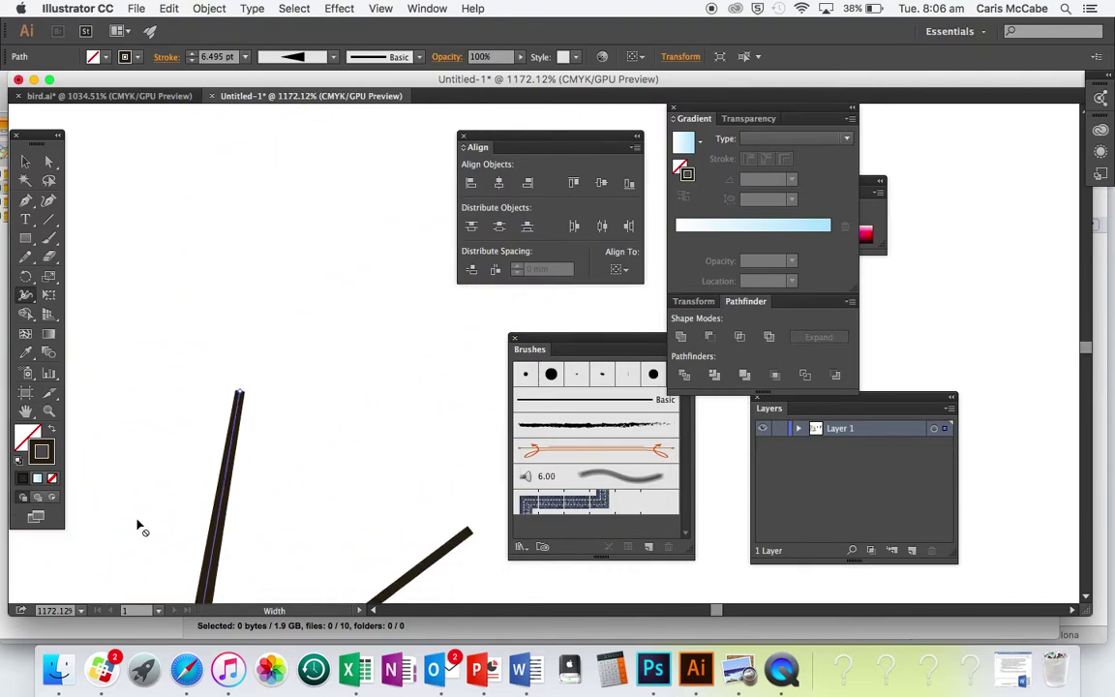
pyautogui.scroll(-1, 141, 527)
pyautogui.moveTo(242, 349); pyautogui.dragTo(237, 349)
# Step: Taper the twig on the nearly upright branch by narrowing its tip to a point and widening its base
pyautogui.moveTo(467, 490); pyautogui.dragTo(466, 487)
pyautogui.scroll(-5, 455, 515)
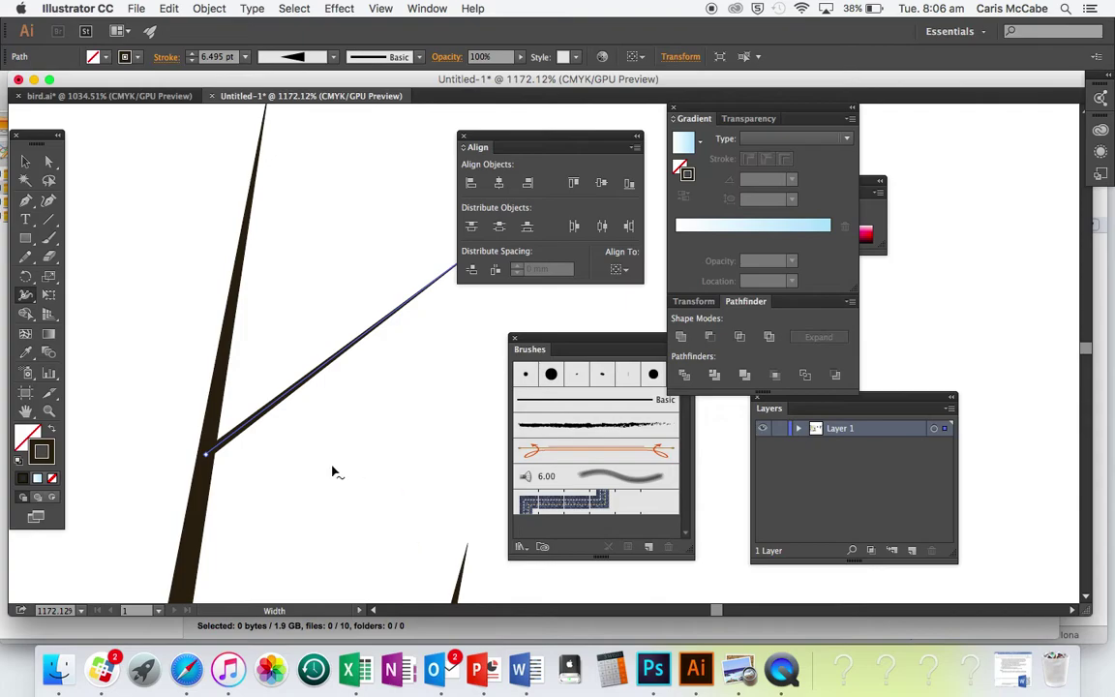
pyautogui.moveTo(211, 457); pyautogui.dragTo(214, 461)
pyautogui.scroll(5, 243, 492)
pyautogui.scroll(-3, 242, 493)
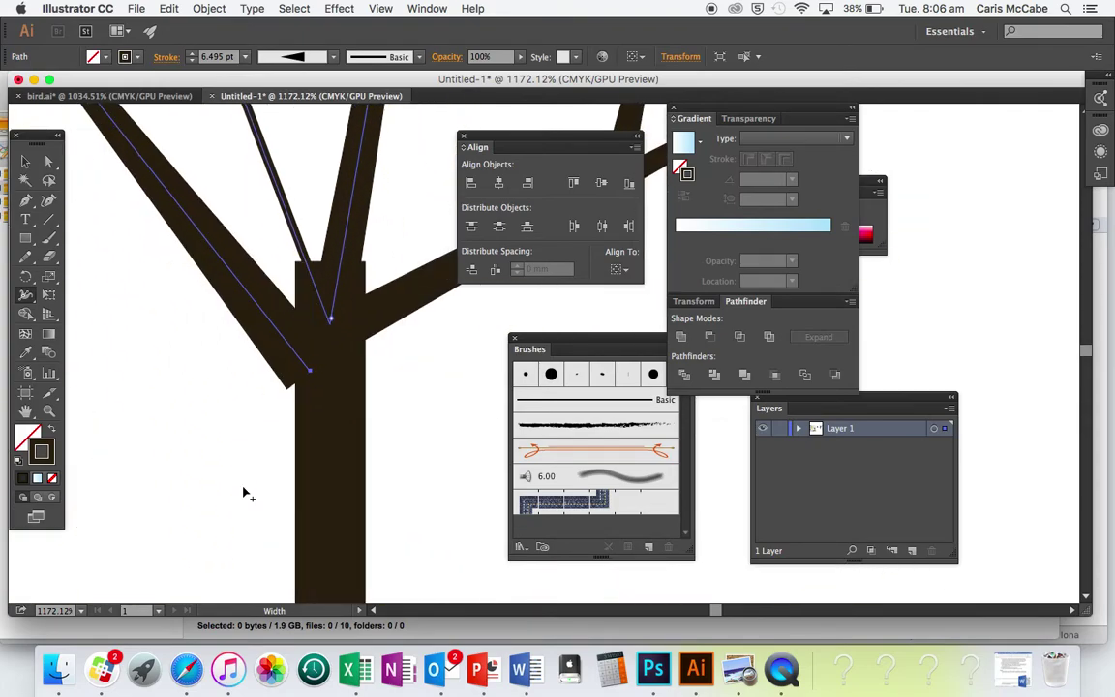
pyautogui.press('v')
pyautogui.moveTo(300, 358); pyautogui.dragTo(355, 370)
pyautogui.scroll(3, 327, 392)
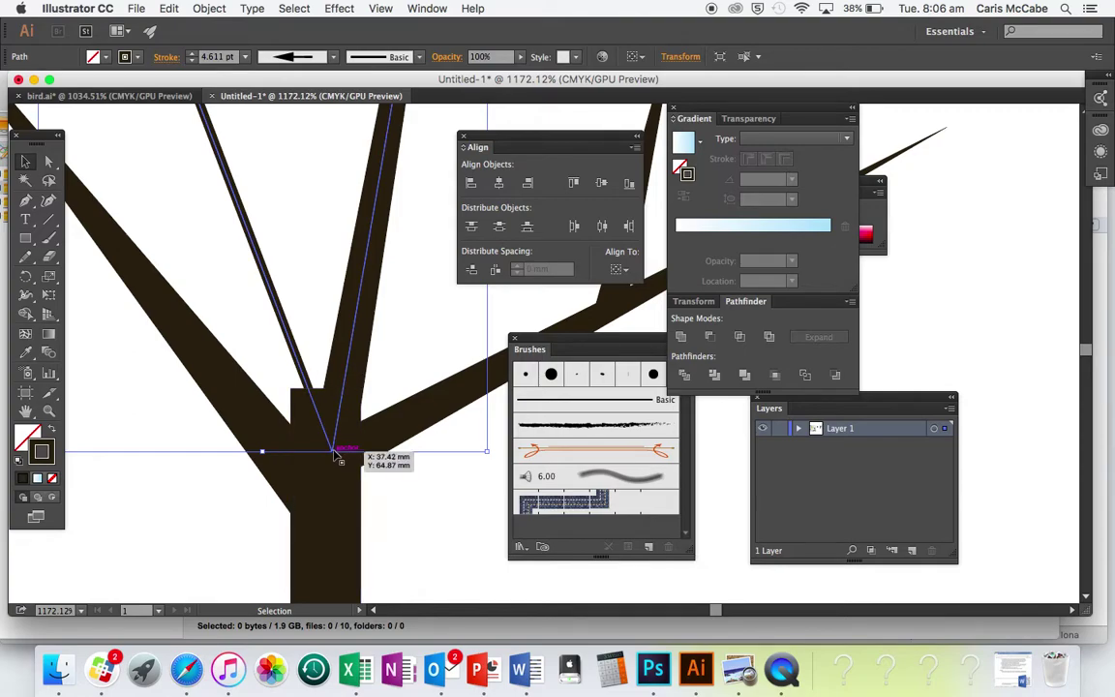
pyautogui.hotkey('shift', 'w')
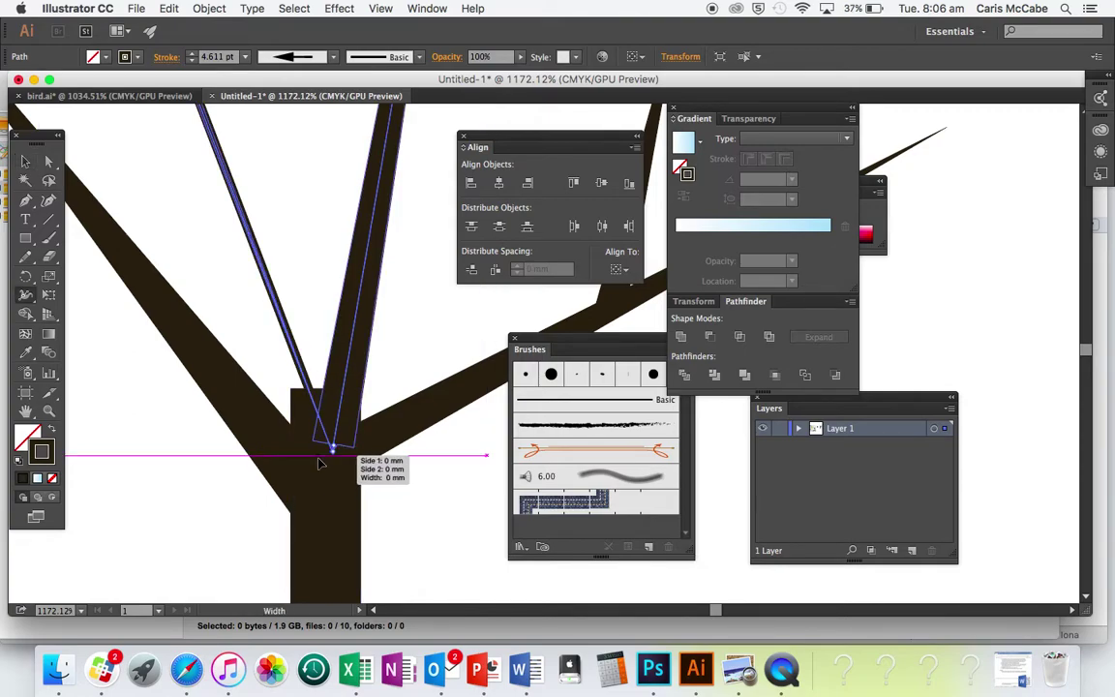
pyautogui.moveTo(339, 463); pyautogui.dragTo(316, 404)
pyautogui.scroll(8, 314, 404)
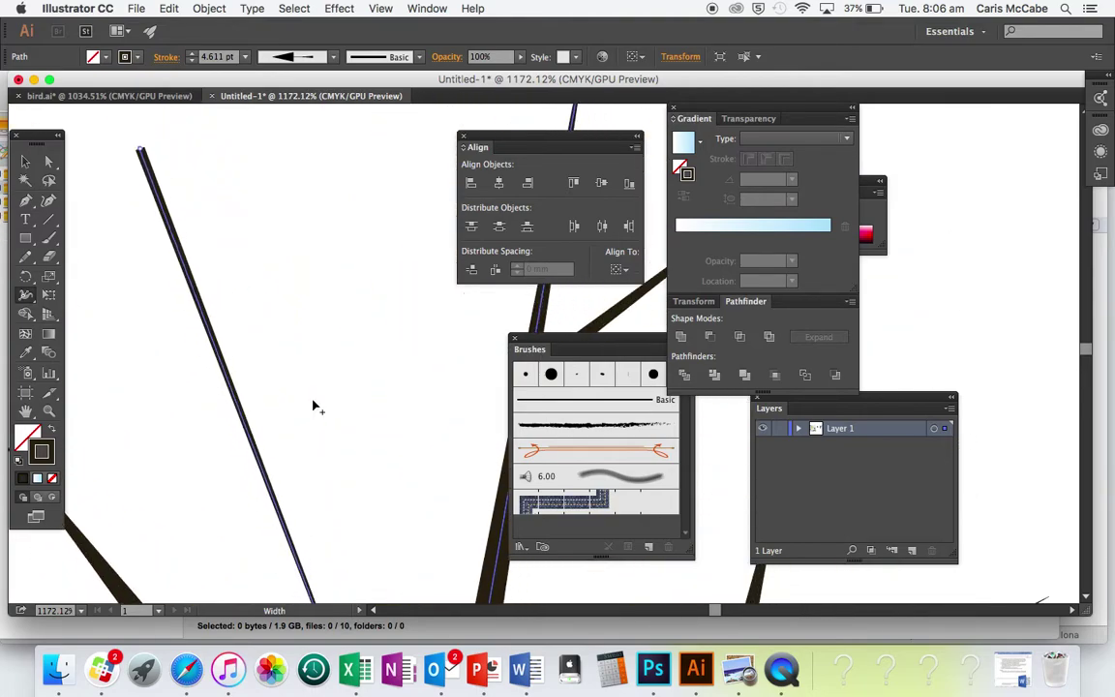
pyautogui.scroll(-8, 312, 404)
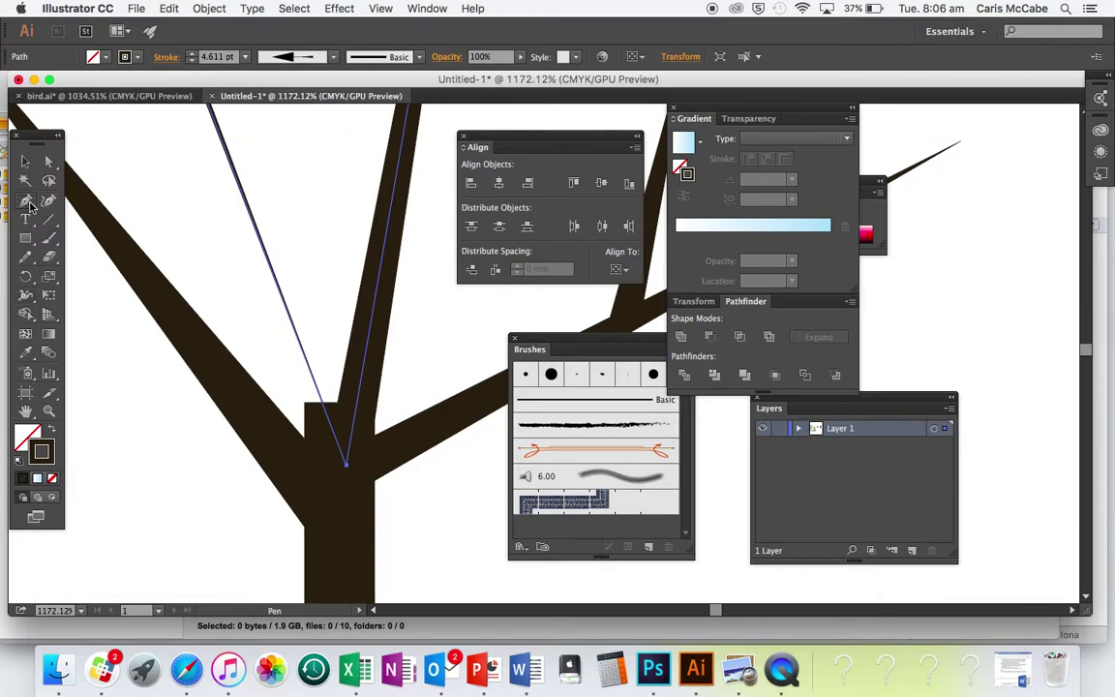
# Step: Undo the stray line joined to the base of the nearly upright branch
pyautogui.moveTo(27, 202); pyautogui.dragTo(72, 237)
pyautogui.click(260, 237)
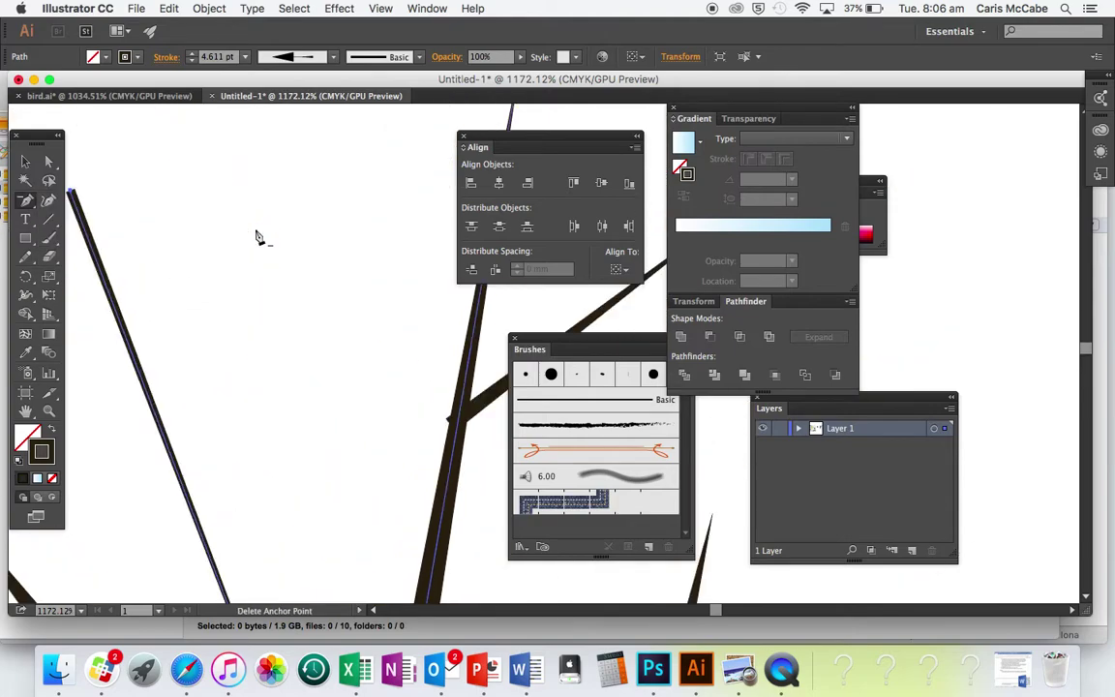
pyautogui.press('super+z')
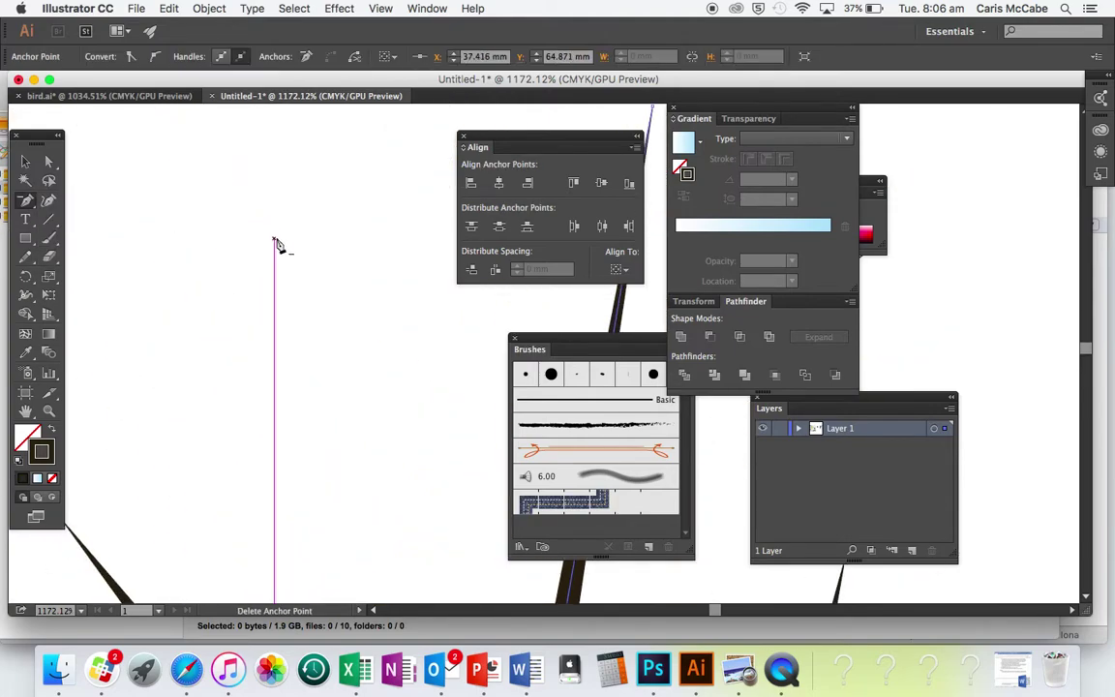
pyautogui.press('v')
pyautogui.scroll(-5, 277, 242)
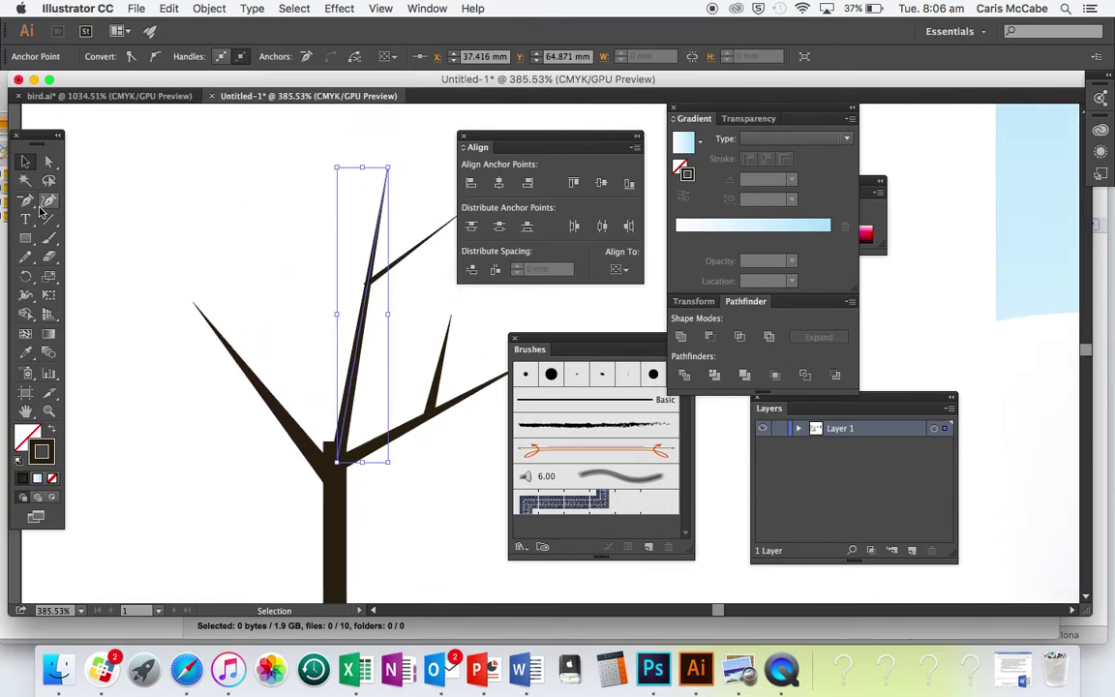
# Step: Draw a straight Pen path for a new branch, left of the nearly upright branch, running down into the top of the trunk
pyautogui.moveTo(34, 208); pyautogui.dragTo(80, 204)
pyautogui.click(278, 169)
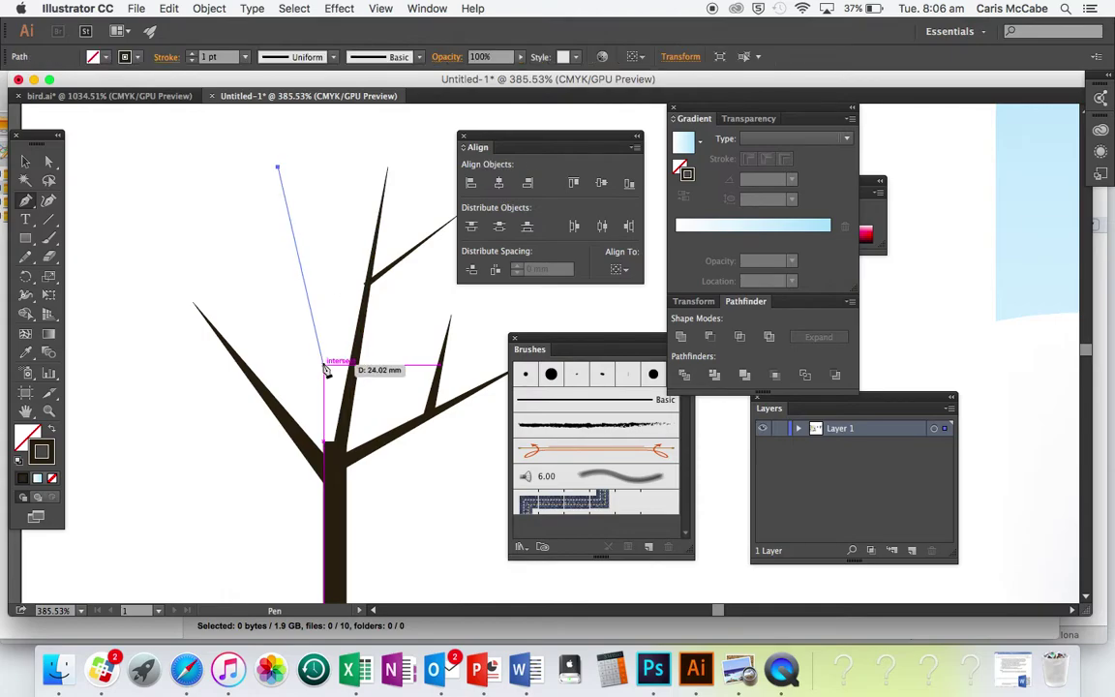
pyautogui.click(330, 453)
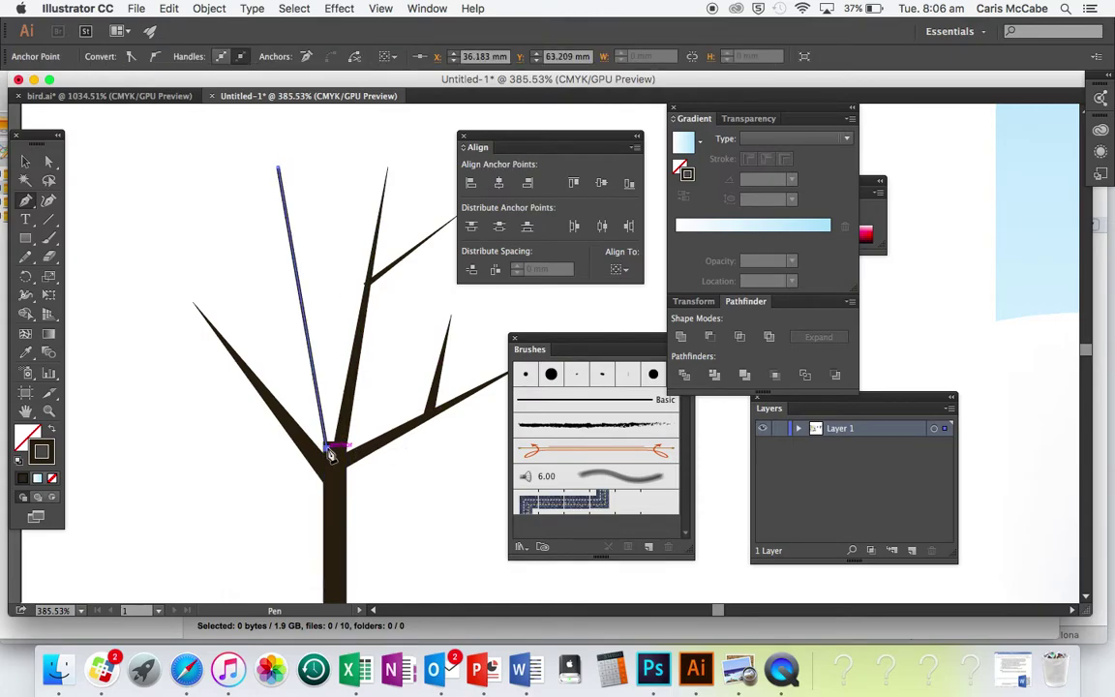
# Step: Taper the new branch with the Width tool by widening its base in the trunk and narrowing its tip to a point
pyautogui.scroll(6, 328, 451)
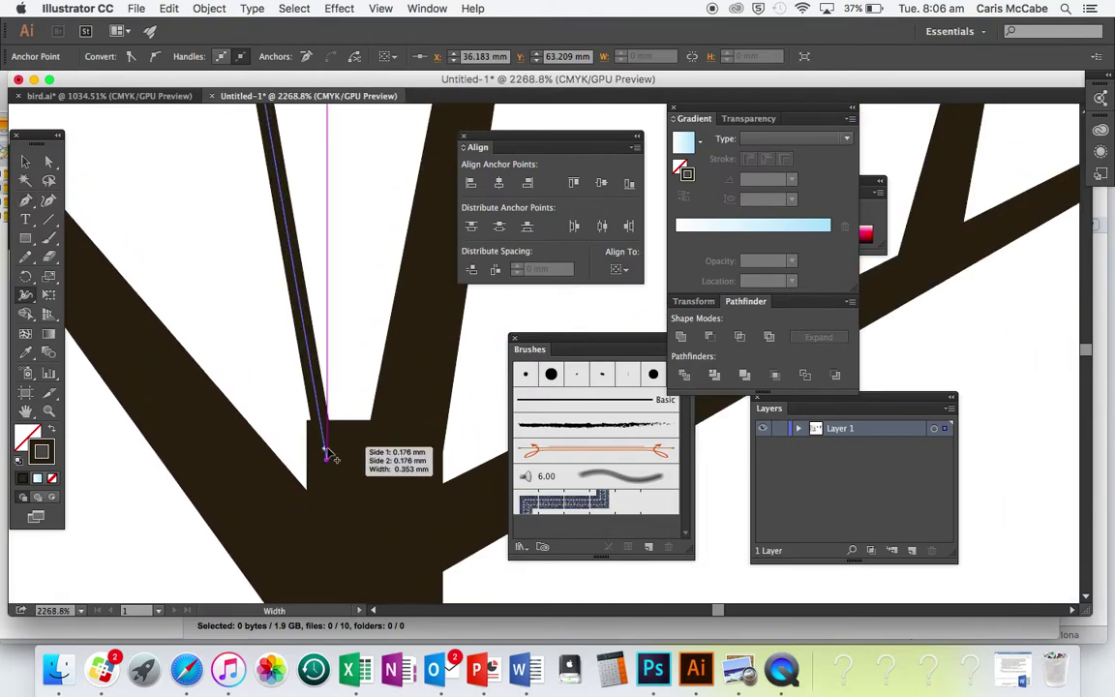
pyautogui.moveTo(325, 467)
pyautogui.mouseDown()
pyautogui.moveTo(358, 461)
pyautogui.moveTo(333, 447)
pyautogui.moveTo(346, 438)
pyautogui.mouseUp()
pyautogui.scroll(12, 343, 410)
pyautogui.hscroll(-2, 344, 411)
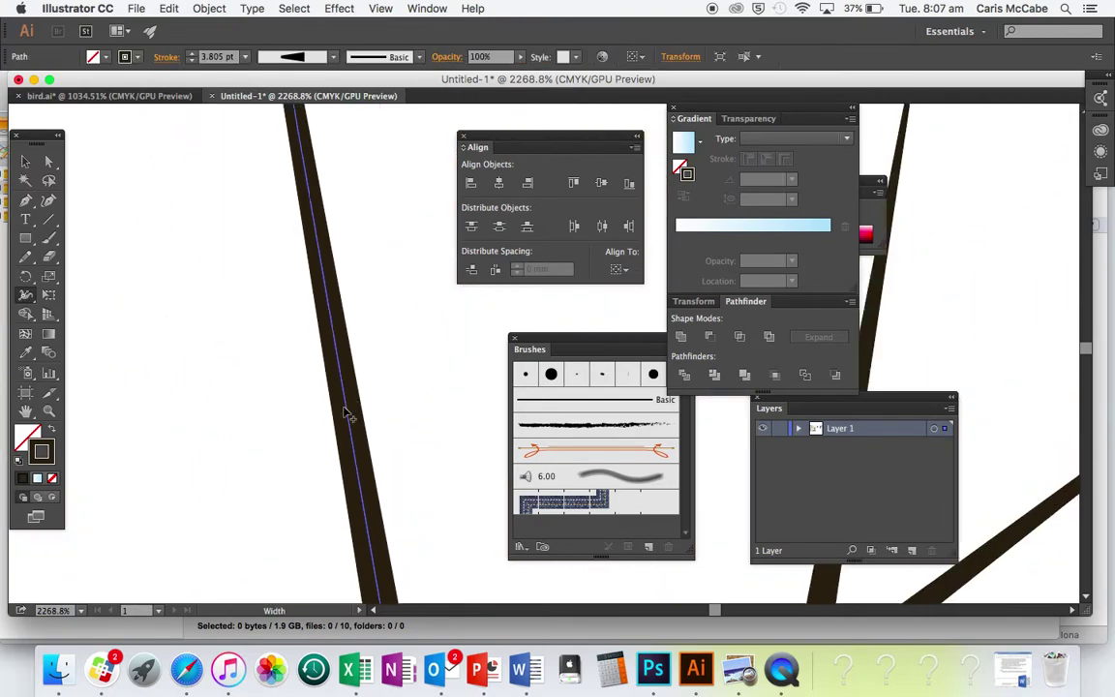
pyautogui.scroll(1, 343, 412)
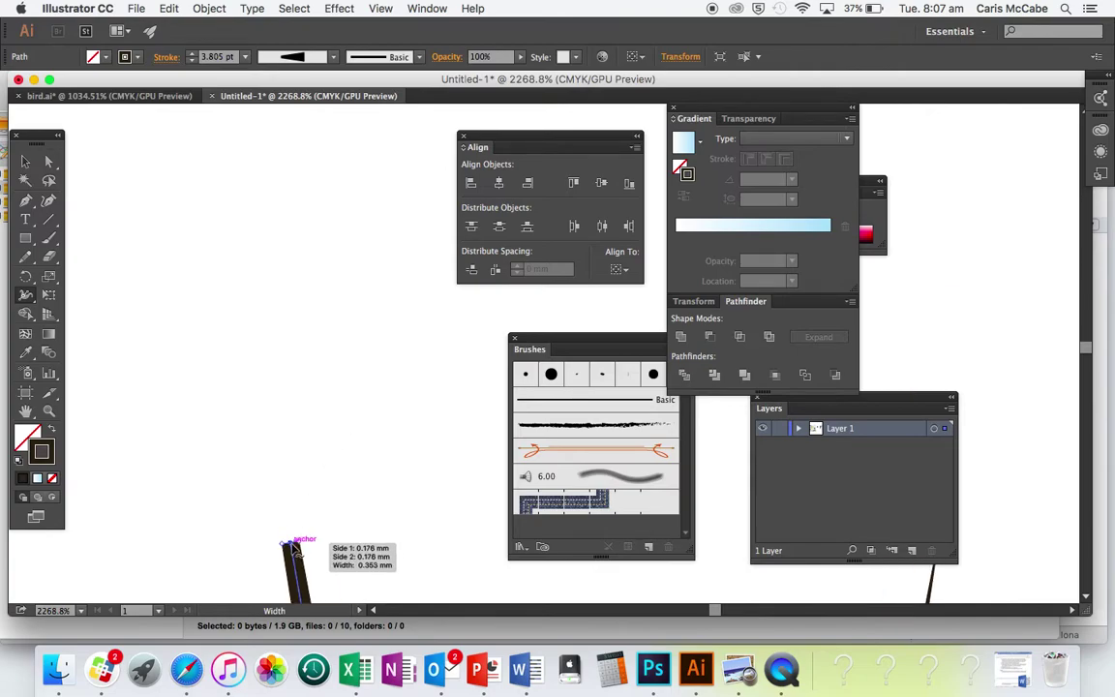
pyautogui.moveTo(299, 543); pyautogui.dragTo(290, 543)
pyautogui.scroll(-5, 306, 549)
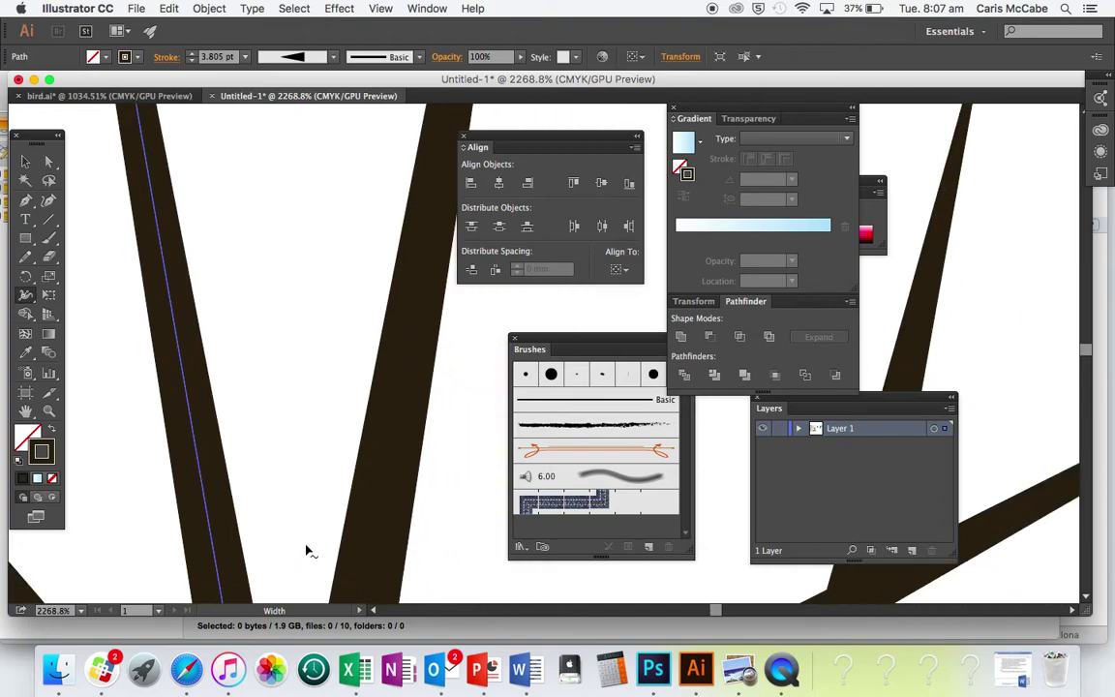
# Step: Shift the nearly upright branch's twig slightly so its base sits inside the branch instead of poking out past it
pyautogui.scroll(-6, 312, 569)
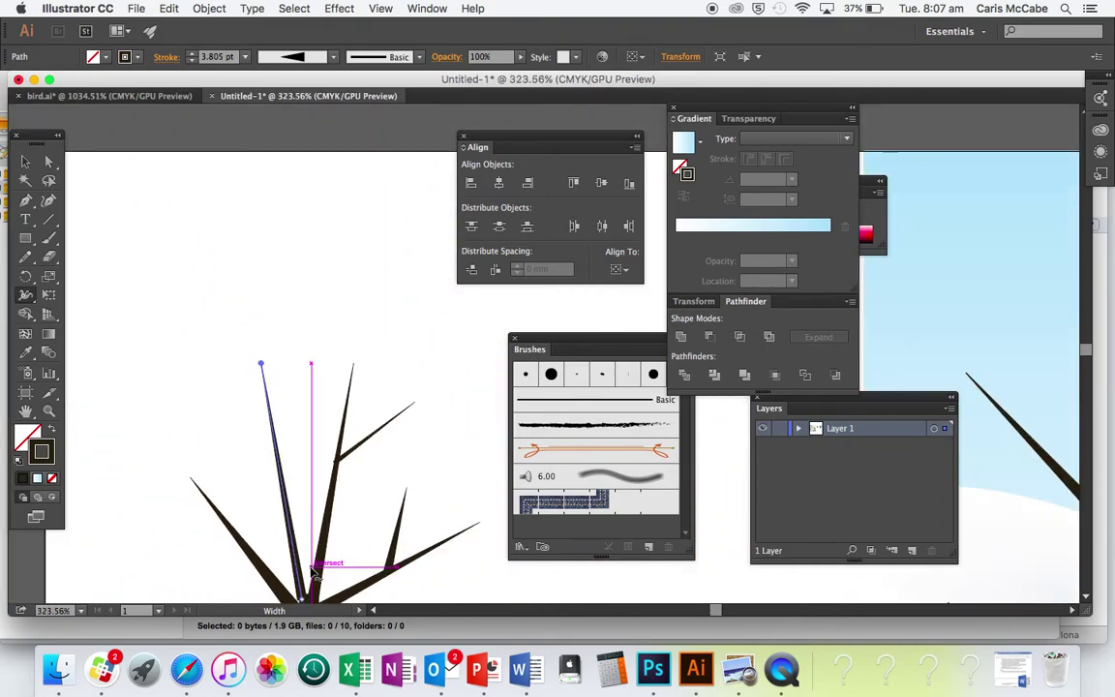
pyautogui.scroll(4, 314, 572)
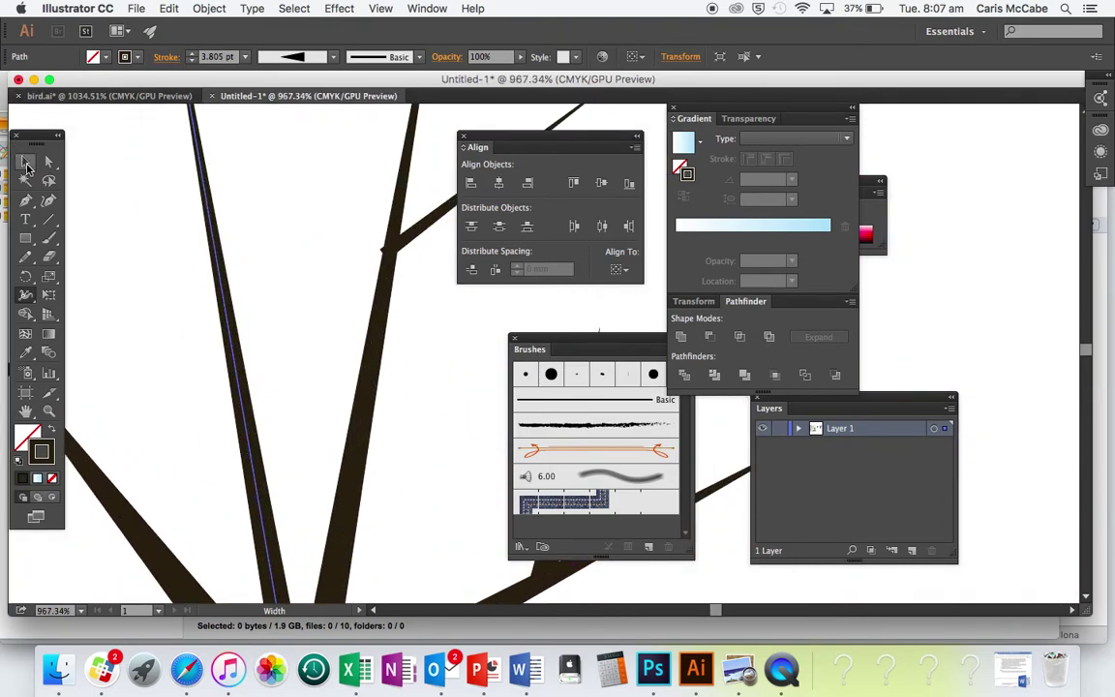
pyautogui.click(26, 163)
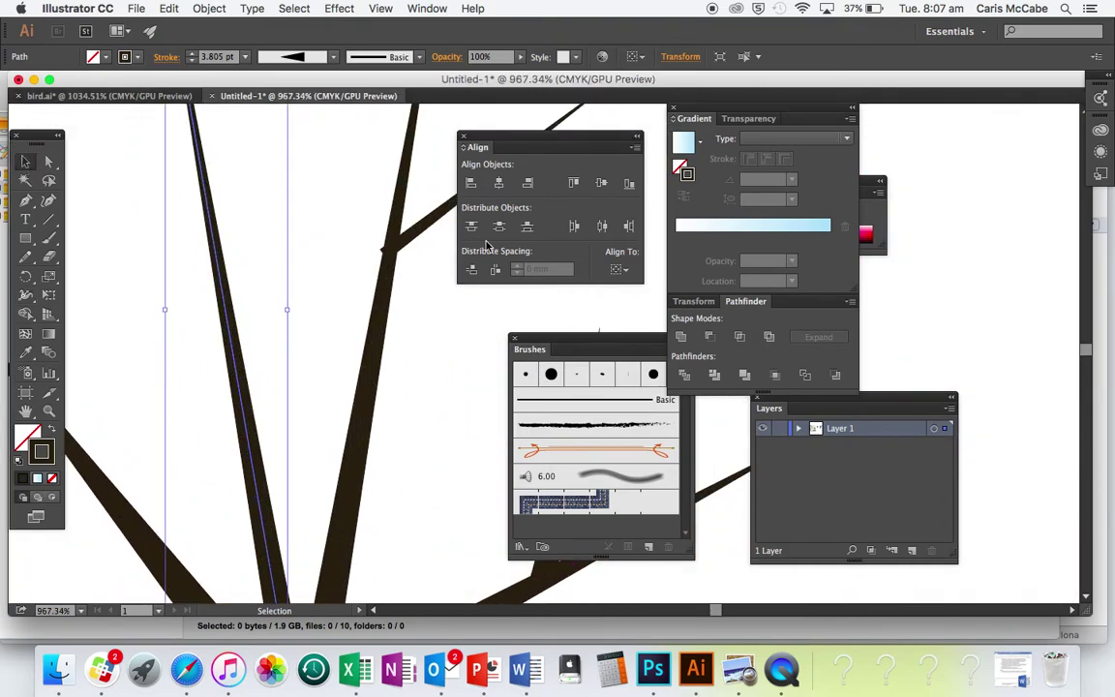
pyautogui.click(405, 250)
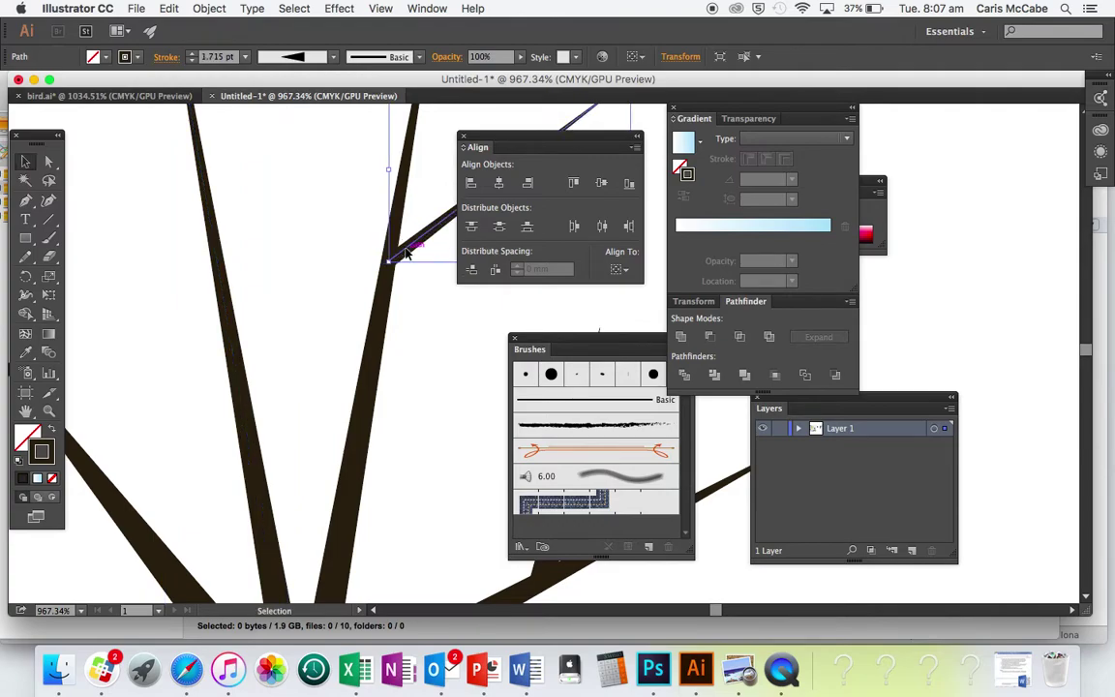
# Step: Adjust the position of the new branch's base in the trunk and rotate the branch slightly counter-clockwise so it leans outward
pyautogui.scroll(-5, 403, 349)
pyautogui.moveTo(322, 351); pyautogui.dragTo(310, 373)
pyautogui.scroll(5, 309, 373)
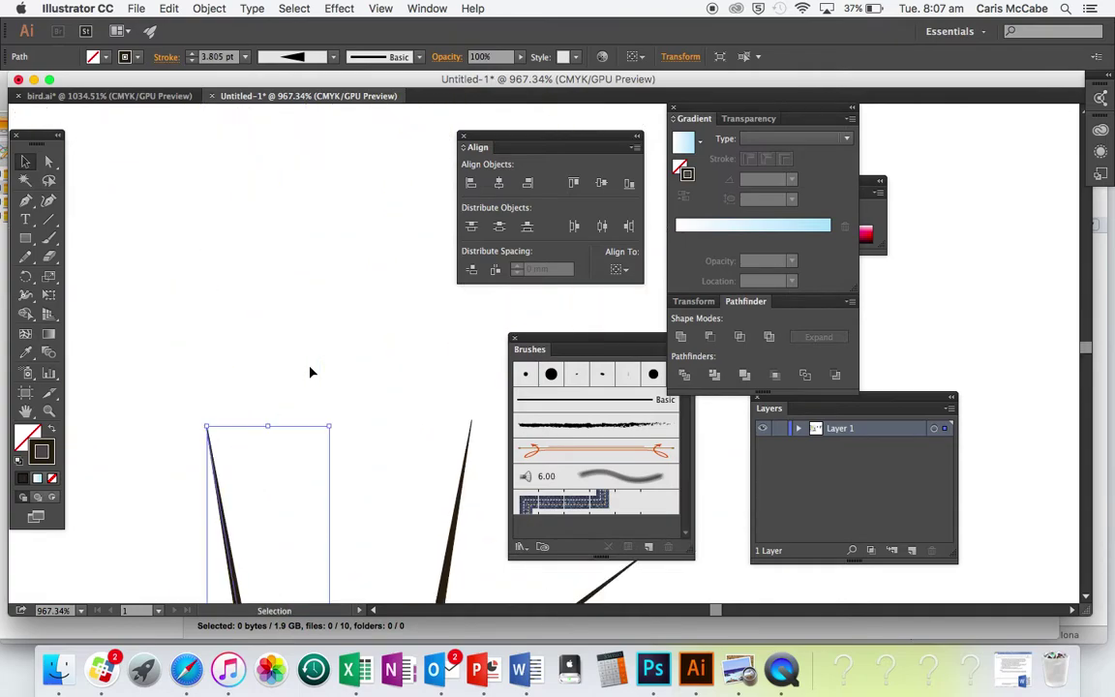
pyautogui.moveTo(331, 445); pyautogui.dragTo(240, 466)
pyautogui.scroll(10, 300, 441)
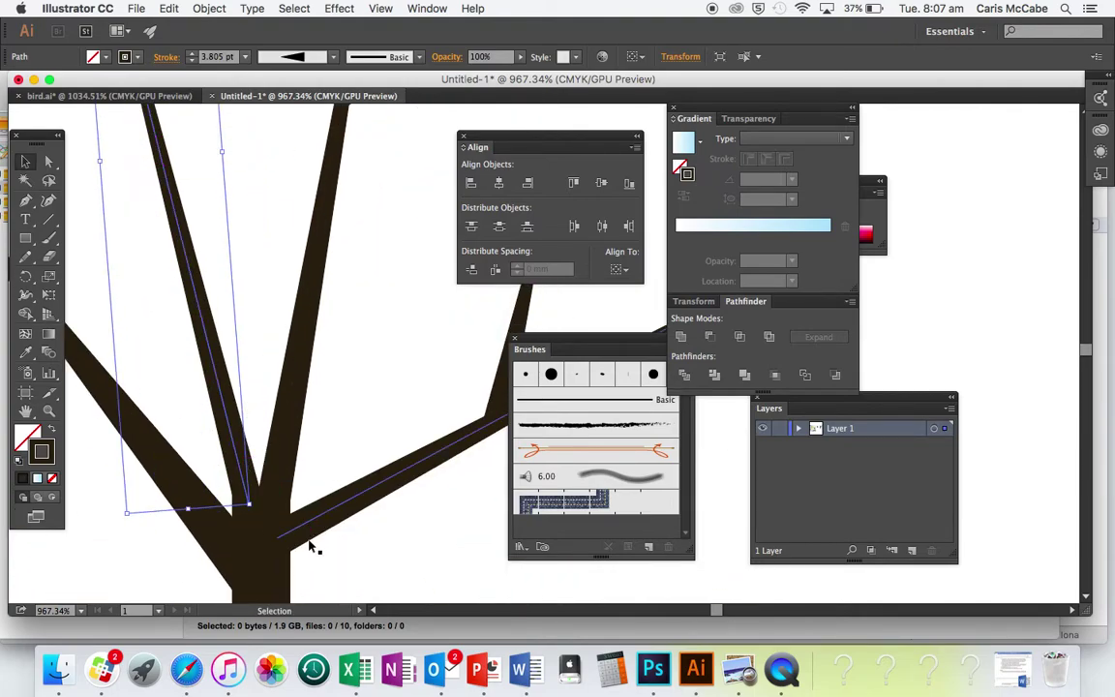
pyautogui.scroll(-10, 364, 533)
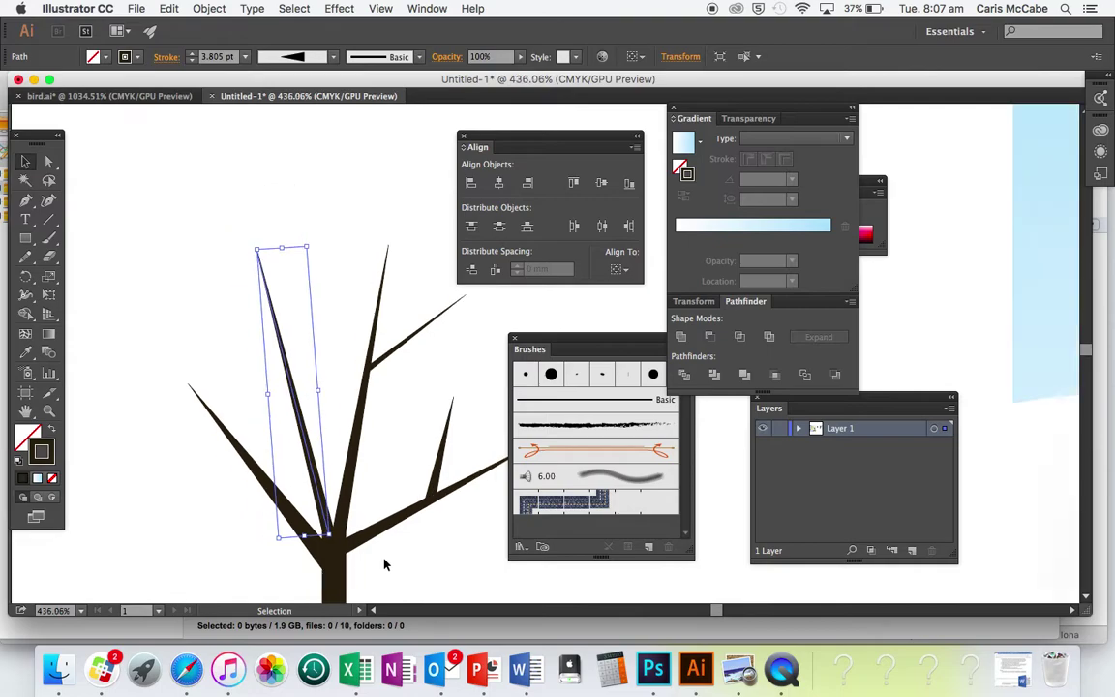
# Step: Expand the appearance of the second tree's trunk and branches and unite them into one shape
pyautogui.scroll(-5, 327, 447)
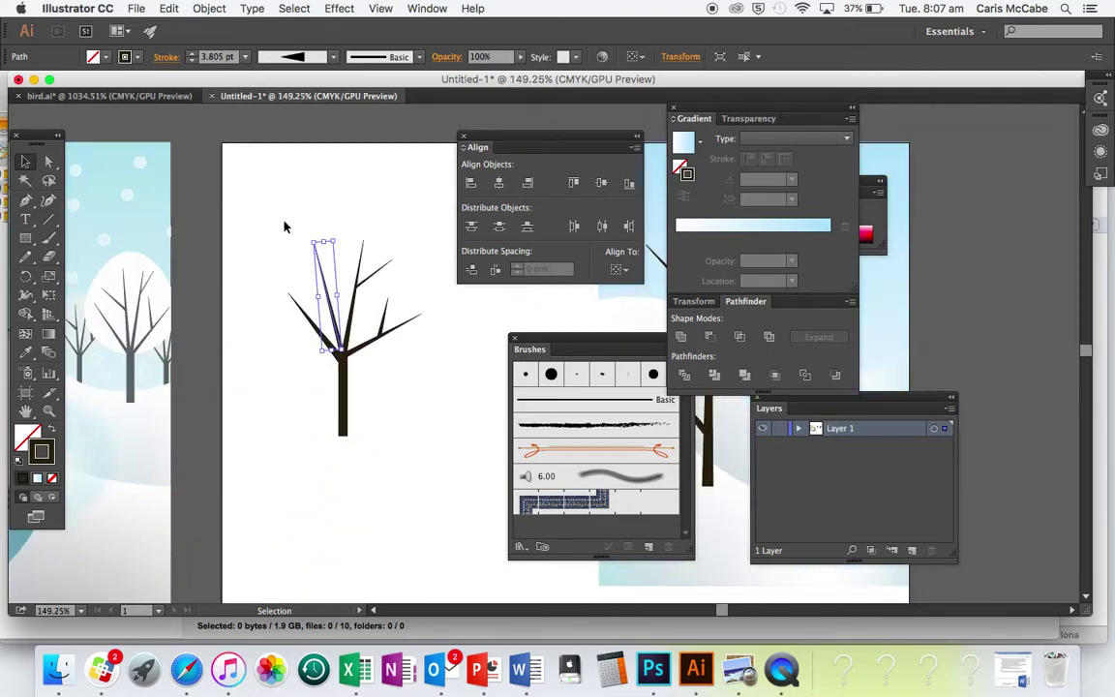
pyautogui.press('super+a')
pyautogui.click(209, 9)
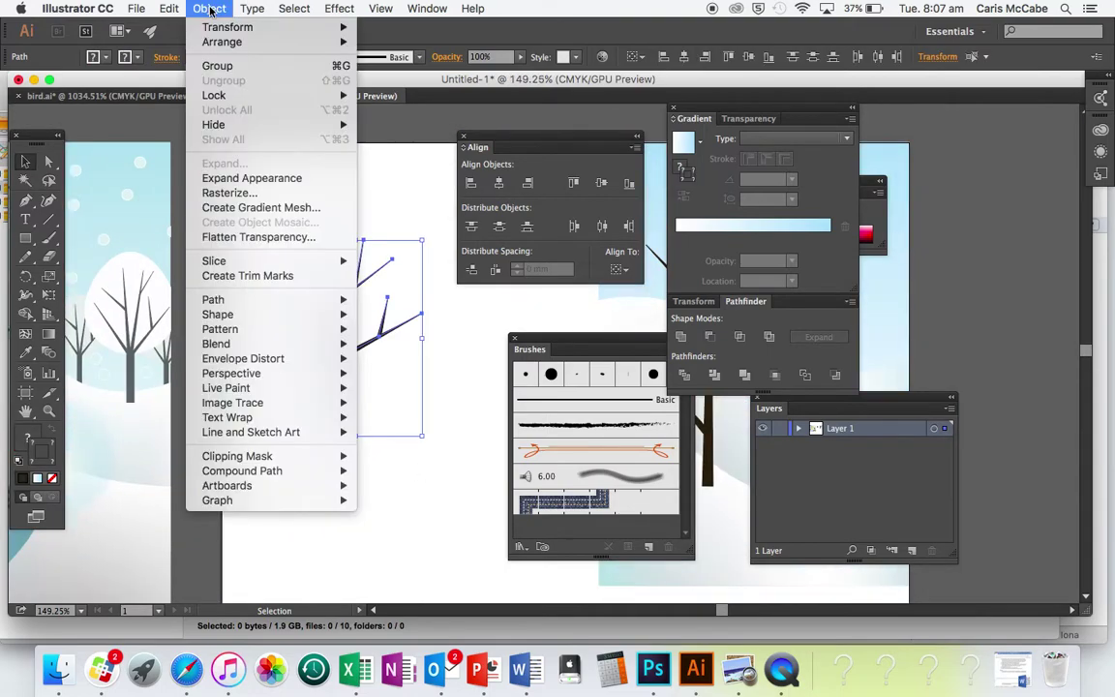
pyautogui.click(254, 178)
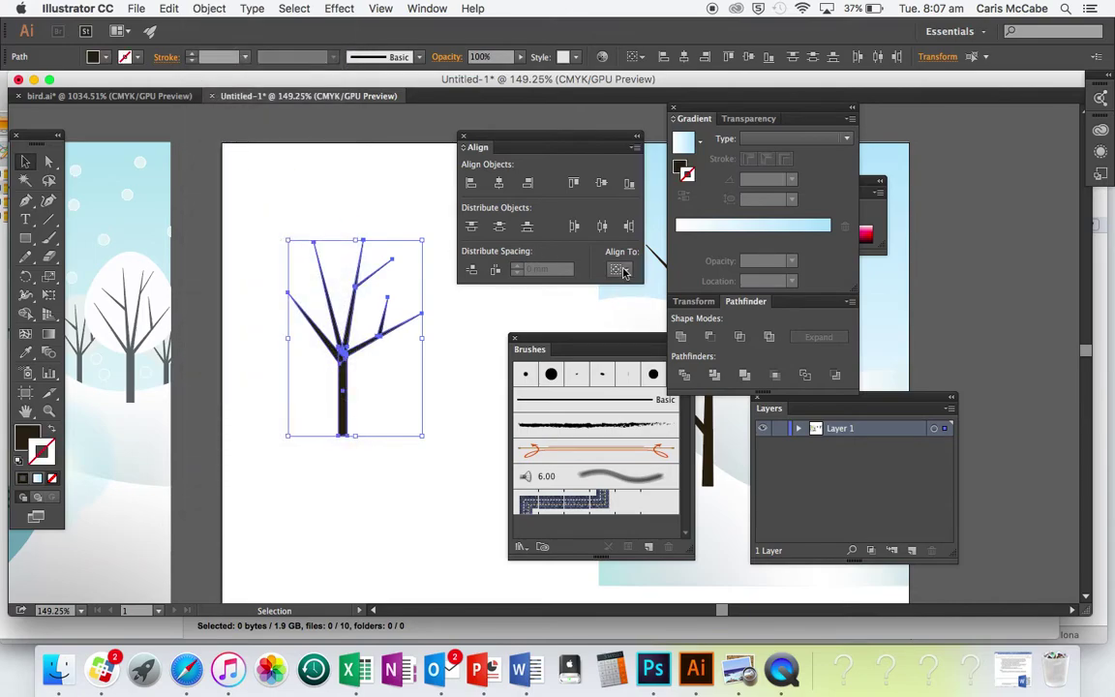
pyautogui.click(683, 337)
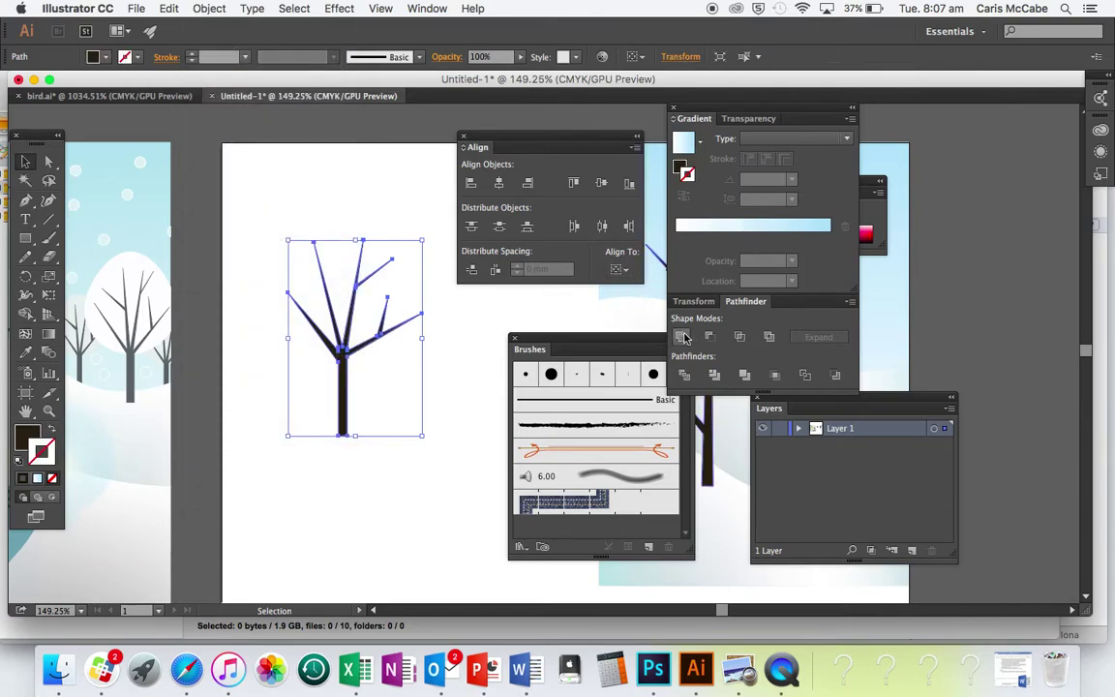
pyautogui.click(456, 362)
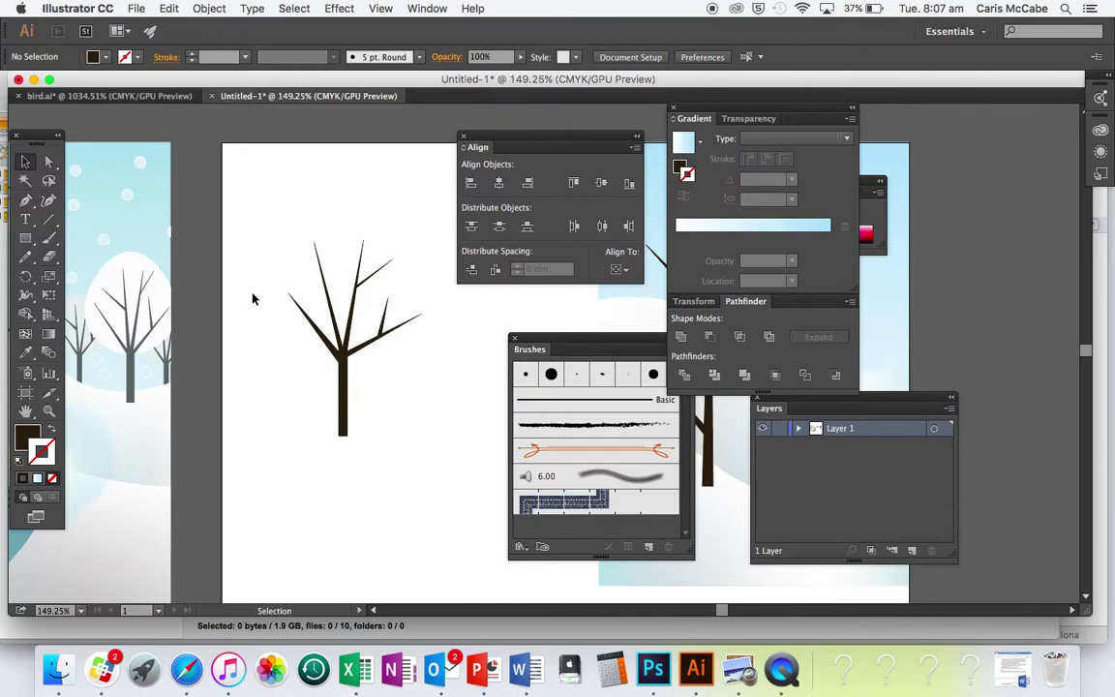
# Step: Draw an ellipse about 48 by 51 mm over the second tree's branches and center it on the trunk
pyautogui.moveTo(26, 245); pyautogui.dragTo(92, 274)
pyautogui.moveTo(281, 219); pyautogui.dragTo(438, 385)
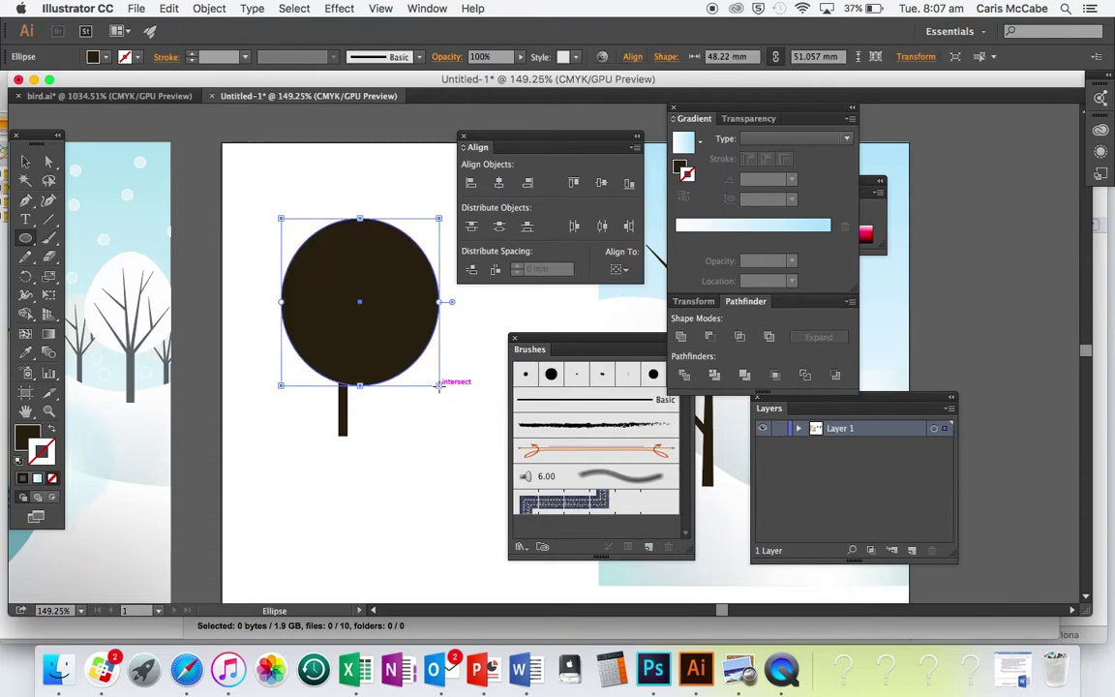
pyautogui.press('v')
pyautogui.moveTo(410, 280); pyautogui.dragTo(394, 276)
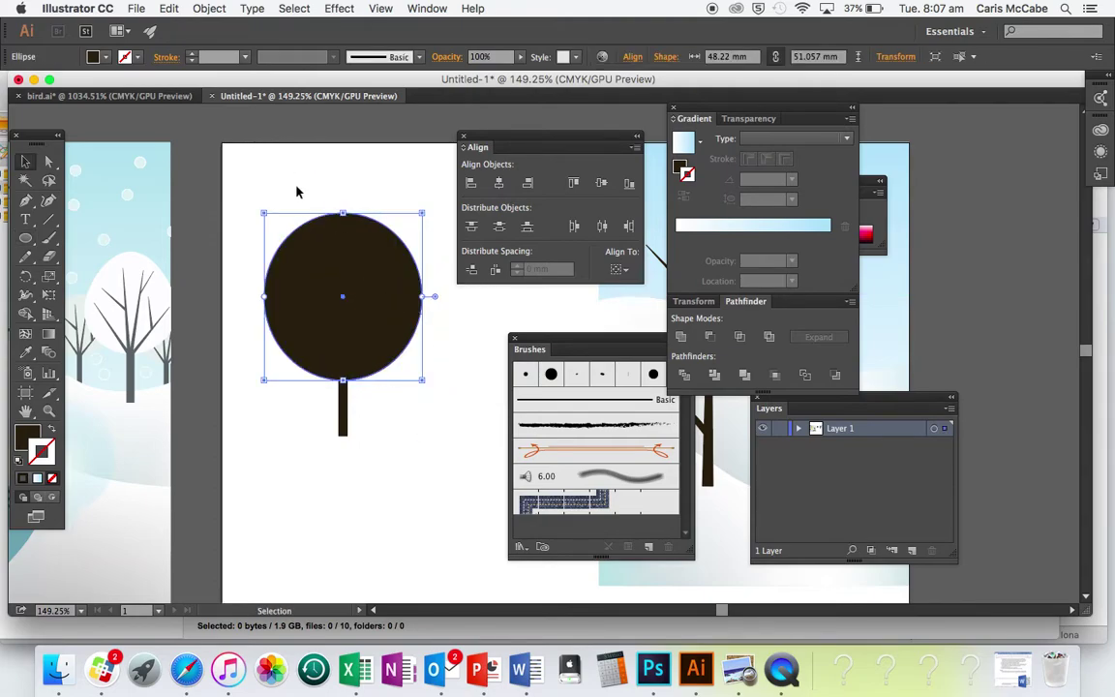
# Step: Fill the ellipse with the white sampled from the reference tree's crown and send it to the back behind the tree
pyautogui.press('i')
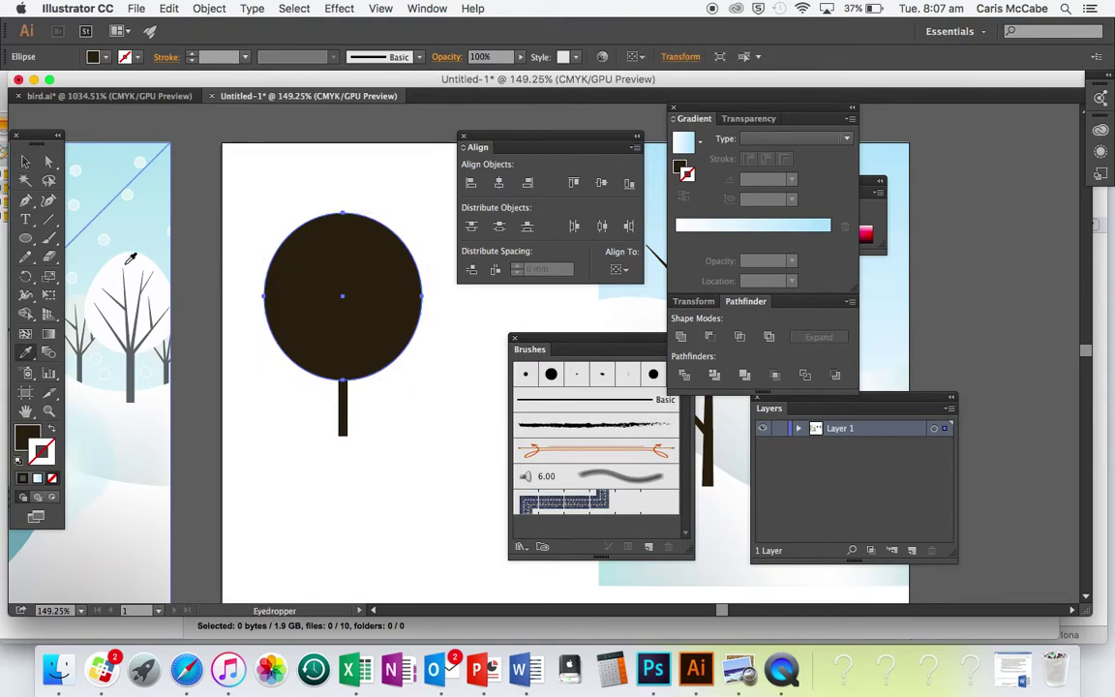
pyautogui.click(278, 220)
pyautogui.press('v')
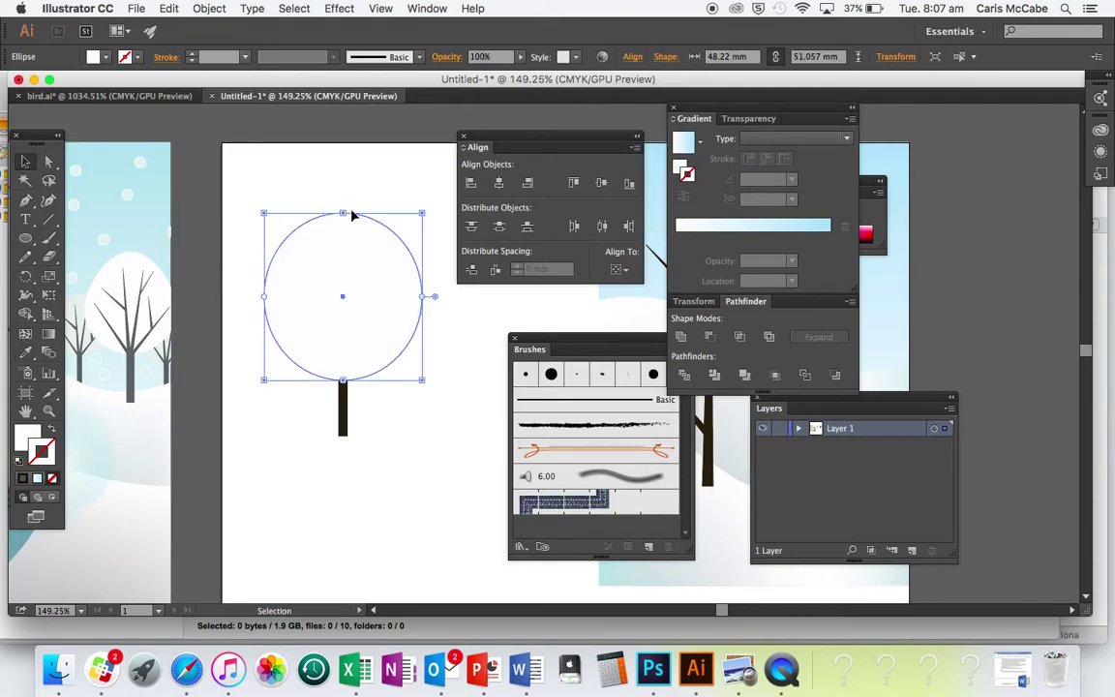
pyautogui.click(209, 8)
pyautogui.moveTo(232, 42)
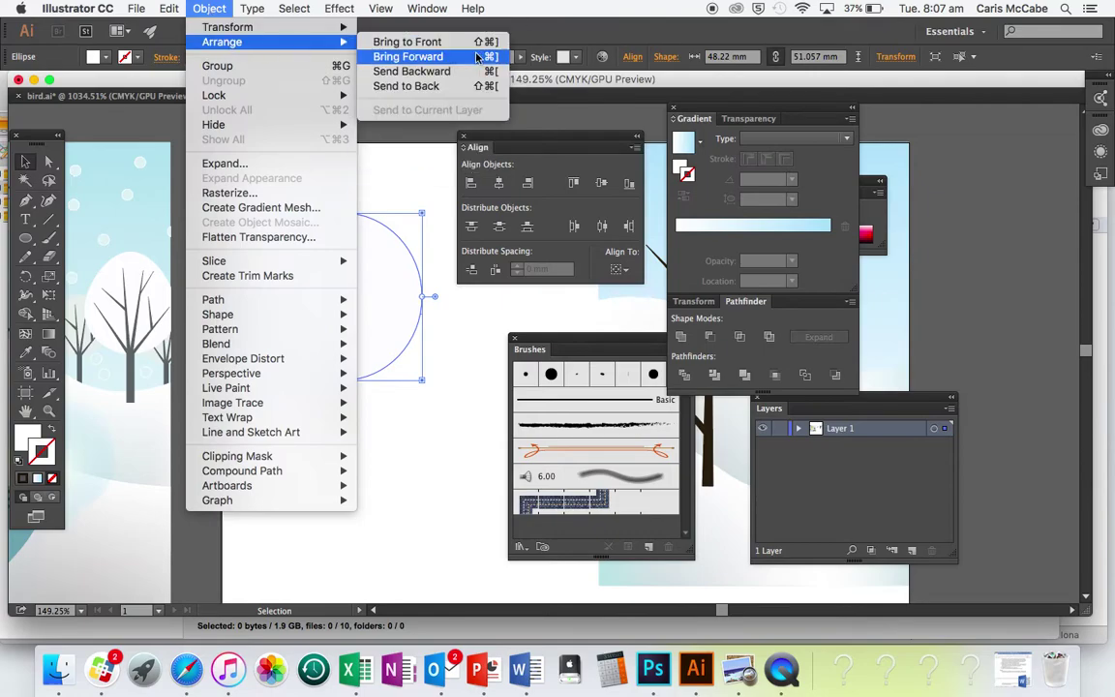
pyautogui.click(406, 86)
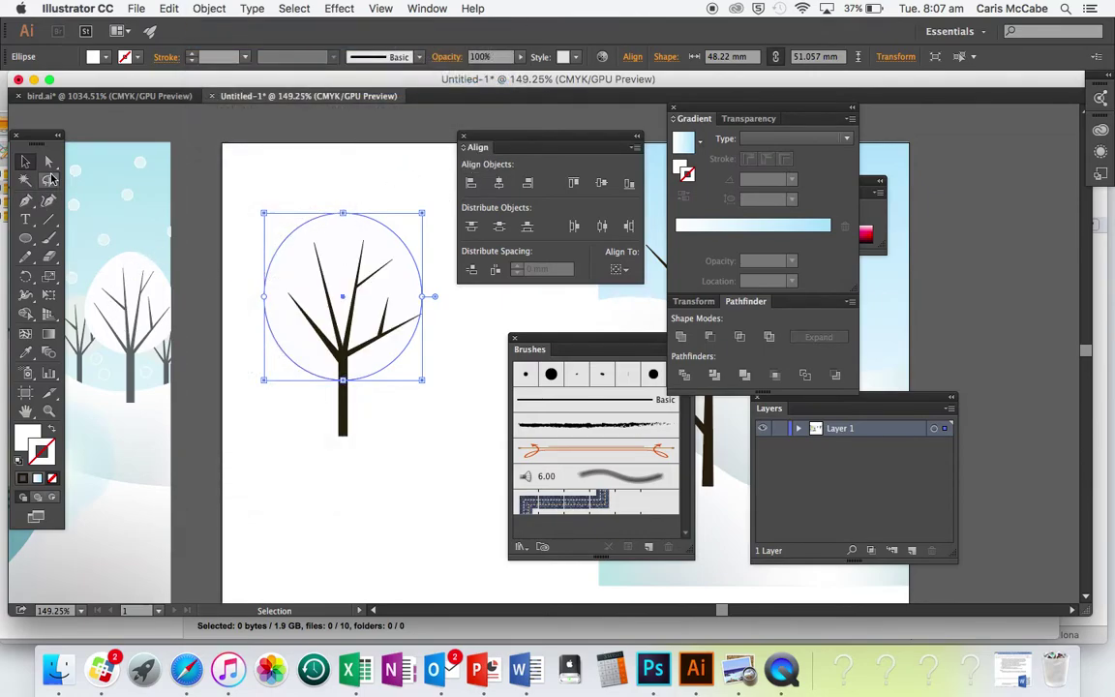
# Step: Move the ellipse's left and right anchor points down together to give the crown an egg shape
pyautogui.click(48, 160)
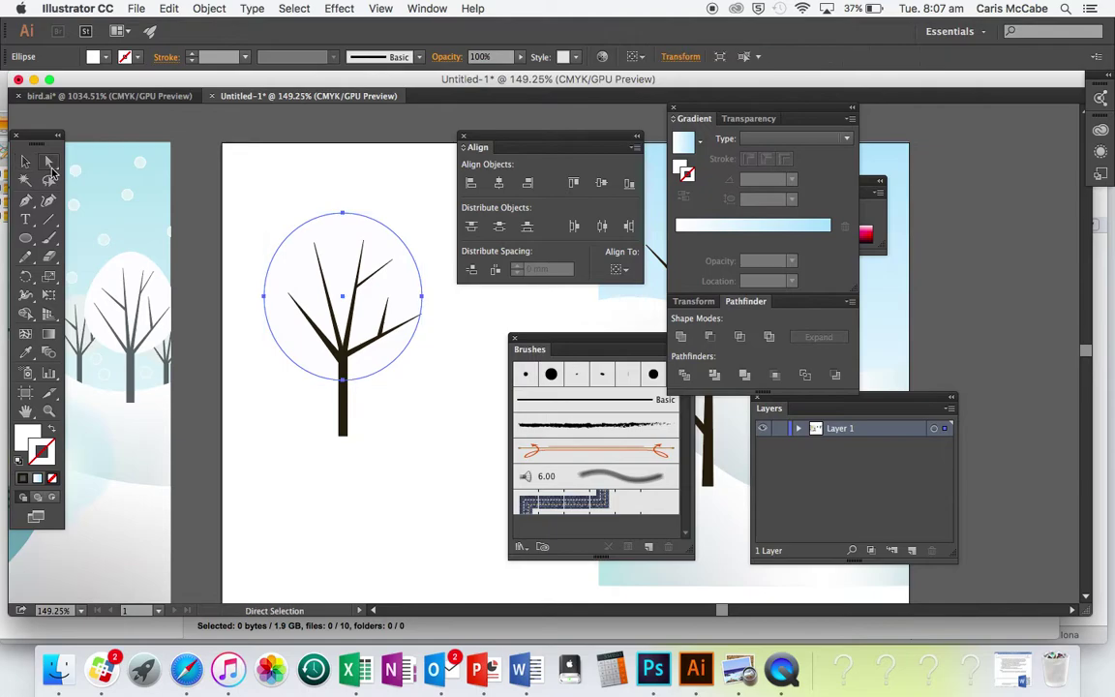
pyautogui.click(265, 296)
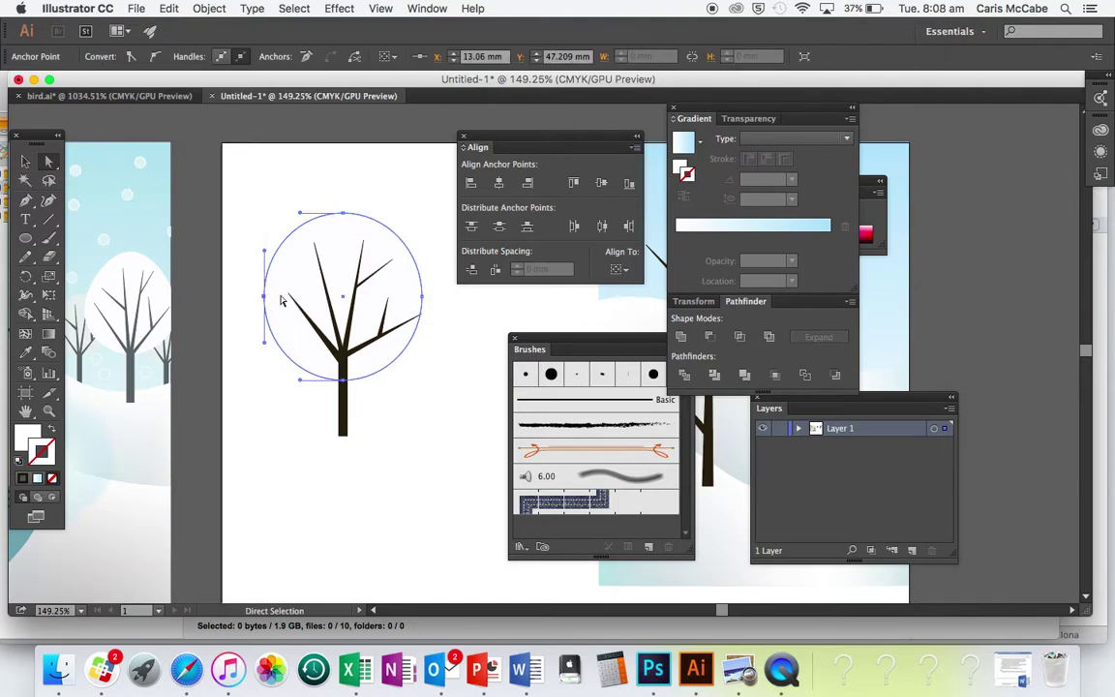
pyautogui.keyDown('shift'); pyautogui.click(422, 297); pyautogui.keyUp('shift')
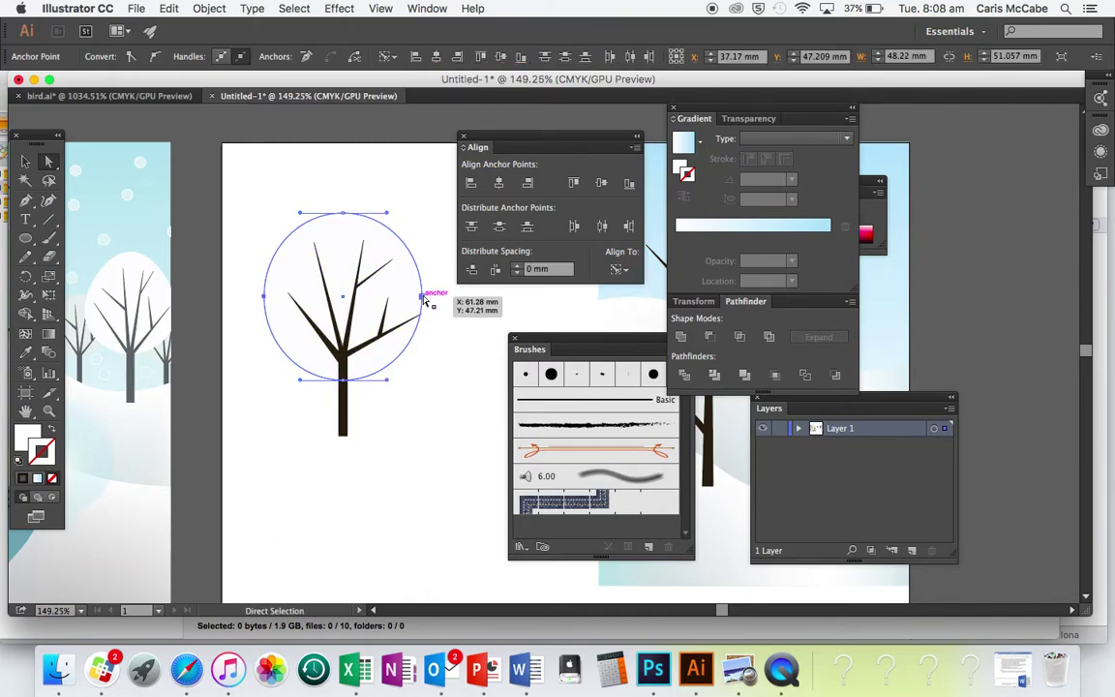
pyautogui.moveTo(422, 300); pyautogui.dragTo(423, 319)
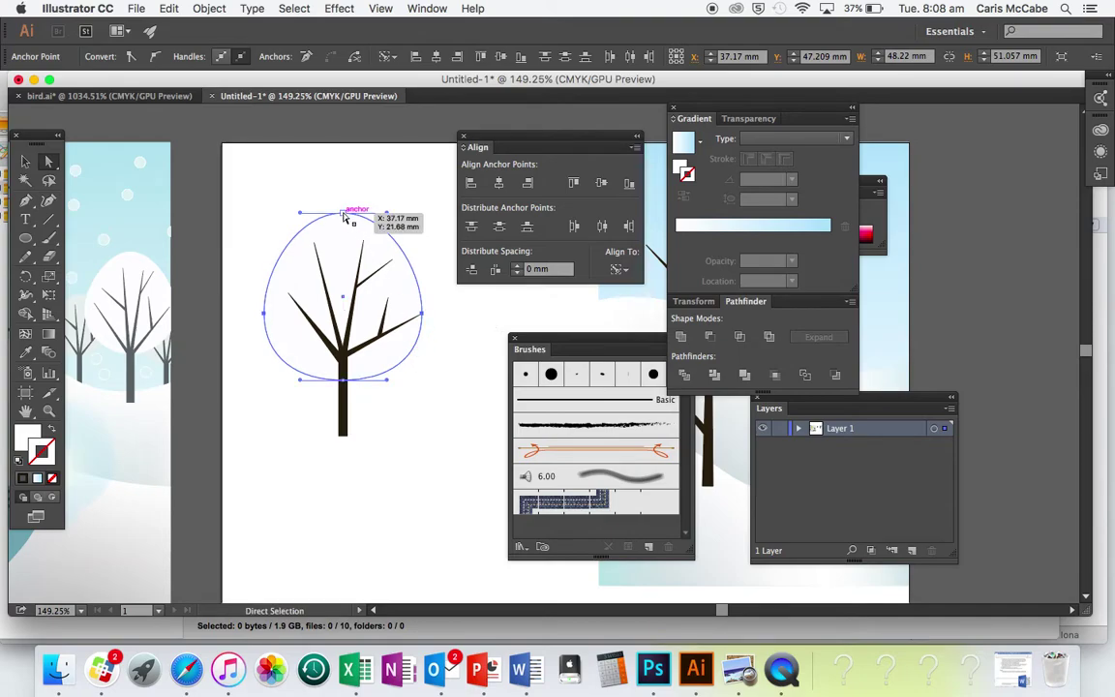
# Step: Stretch the crown by moving its top anchor point up and bottom anchor point down, then nudge the crown slightly upward
pyautogui.moveTo(344, 216); pyautogui.dragTo(344, 204)
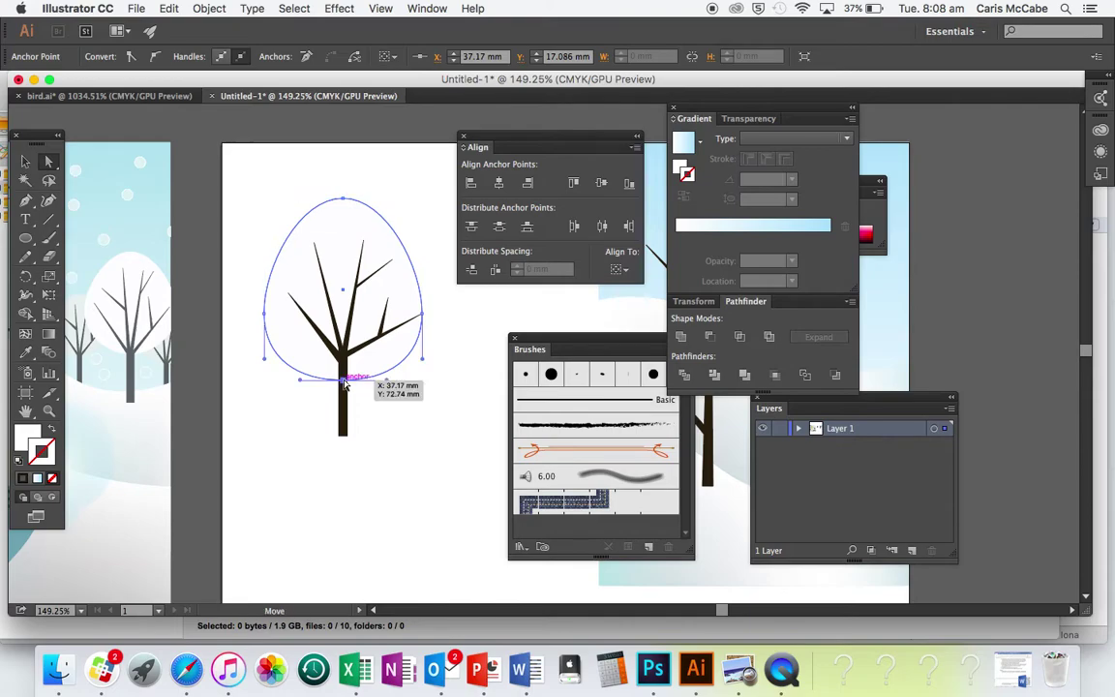
pyautogui.moveTo(343, 382); pyautogui.dragTo(344, 387)
pyautogui.press('v')
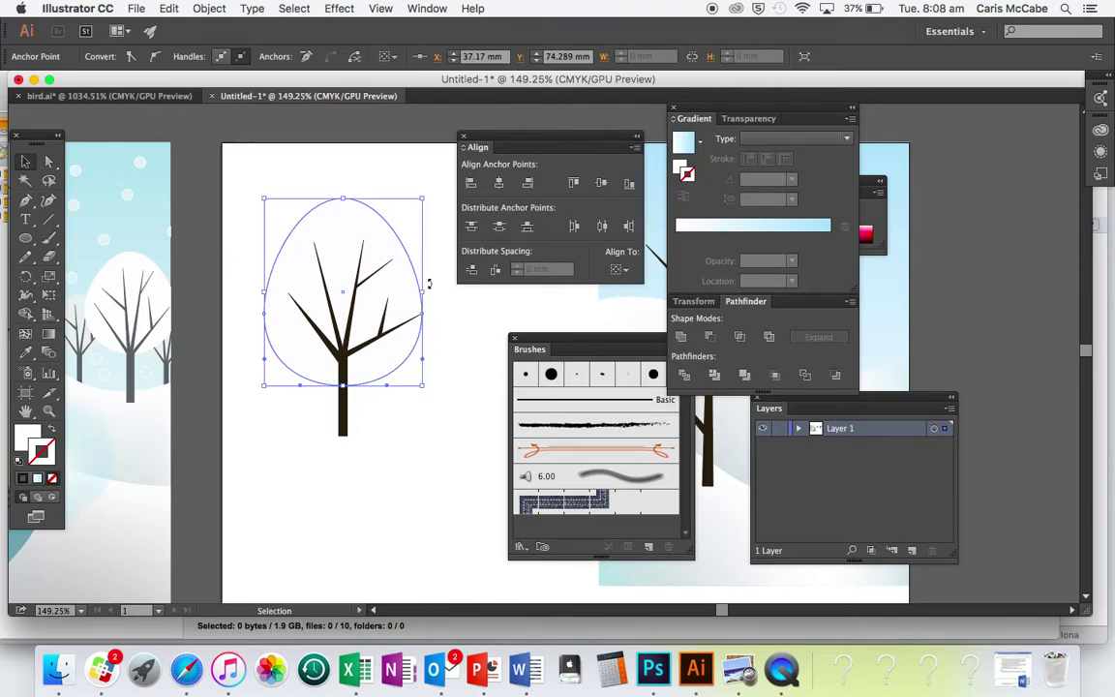
pyautogui.click(414, 373)
pyautogui.moveTo(391, 366)
pyautogui.mouseDown()
pyautogui.moveTo(391, 352)
pyautogui.moveTo(393, 366)
pyautogui.mouseUp()
pyautogui.click(425, 422)
# Step: Group the second tree with its white crown and scale the group down proportionally
pyautogui.moveTo(246, 164); pyautogui.dragTo(459, 475)
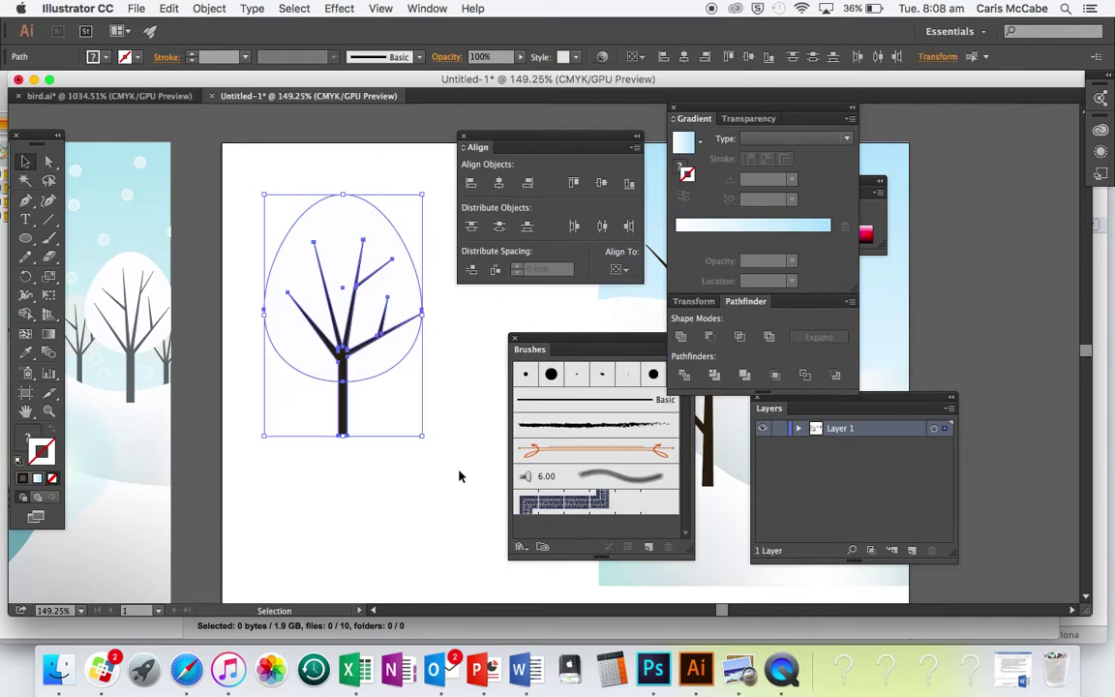
pyautogui.press('super+g')
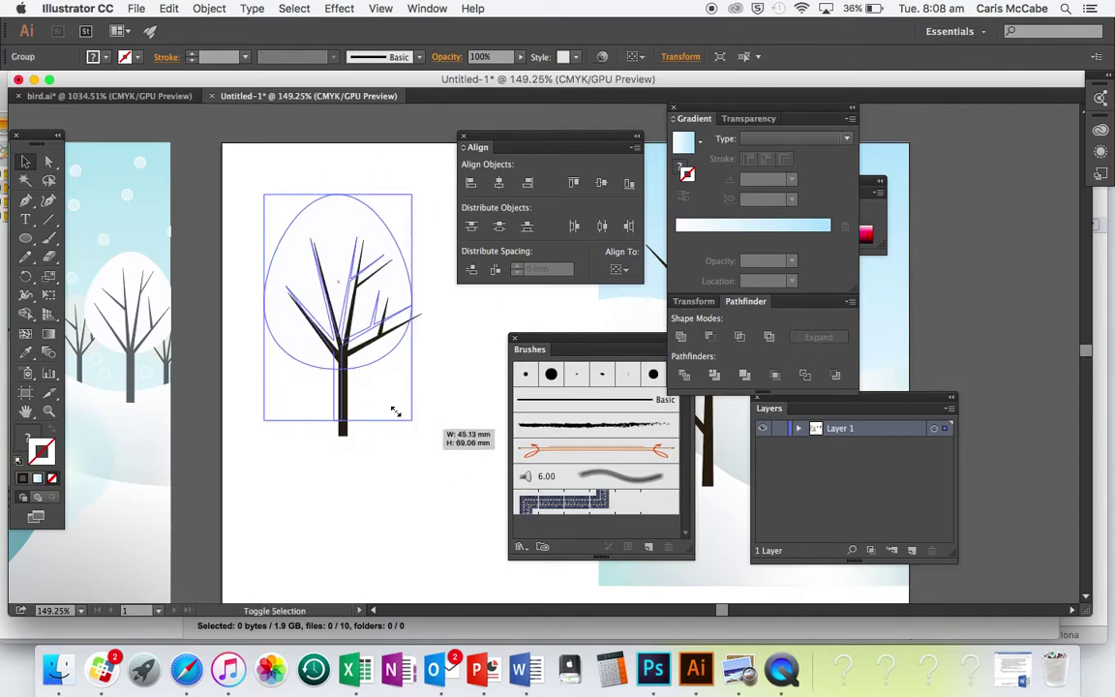
pyautogui.moveTo(389, 405); pyautogui.dragTo(373, 393)
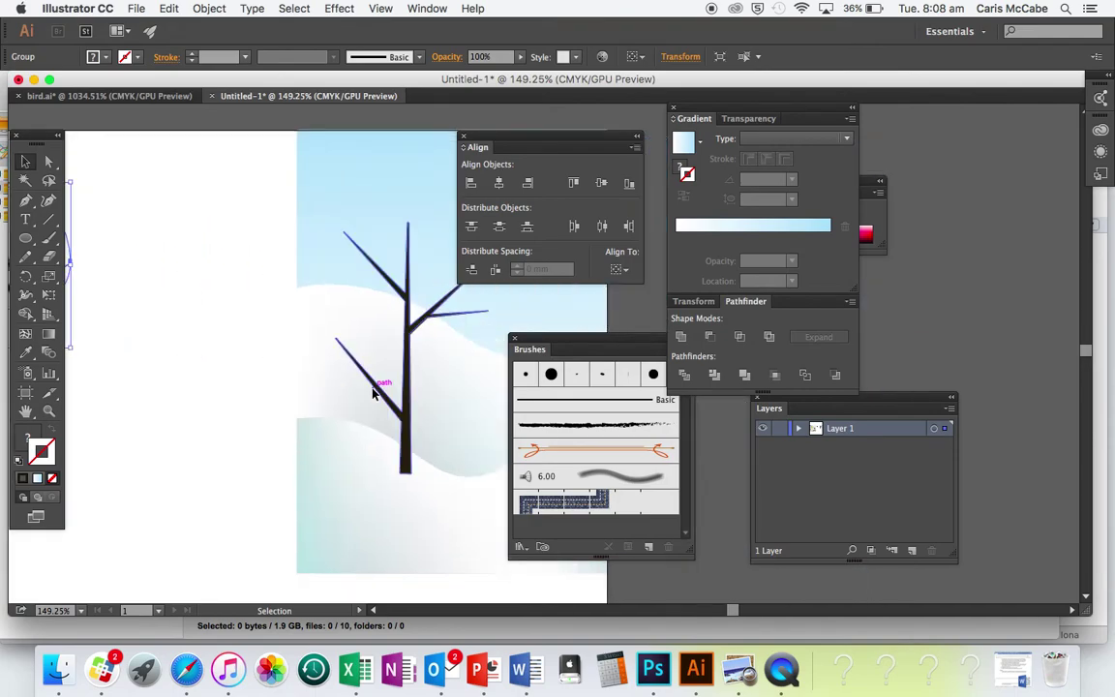
# Step: Move the tree group into the scene and scale it down further so its trunk stands on the far hill's crest
pyautogui.scroll(-5, 373, 391)
pyautogui.scroll(3, 372, 391)
pyautogui.hscroll(5, 373, 393)
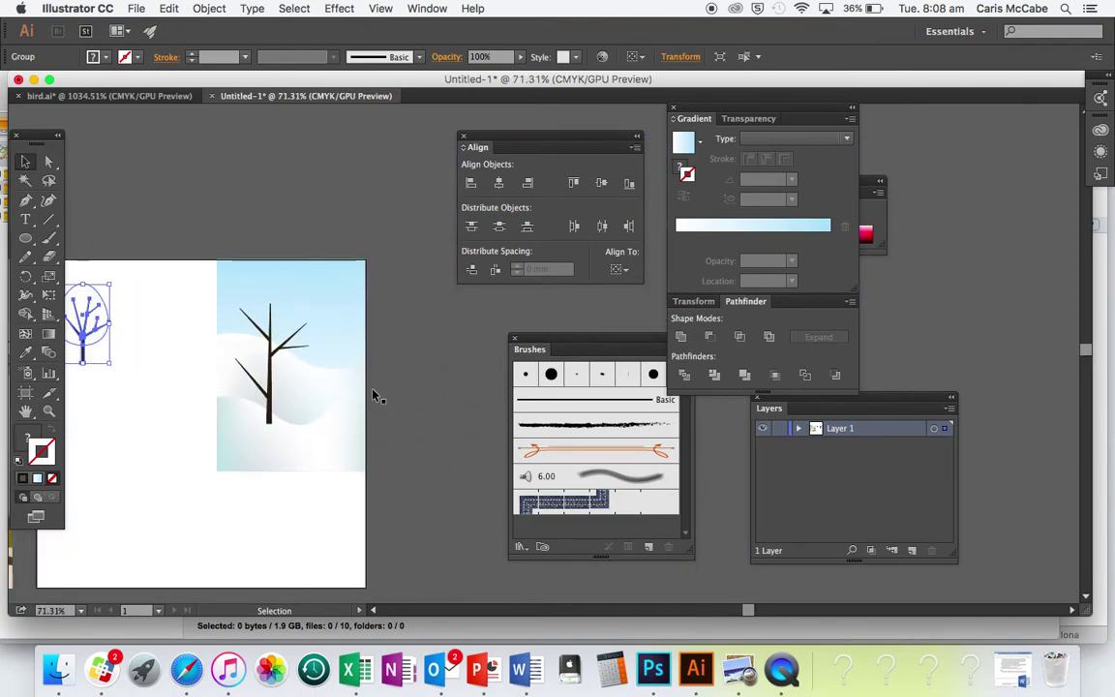
pyautogui.moveTo(96, 346); pyautogui.dragTo(351, 350)
pyautogui.scroll(5, 367, 372)
pyautogui.rightClick(365, 372)
pyautogui.click(269, 279)
pyautogui.moveTo(272, 236); pyautogui.dragTo(298, 304)
pyautogui.click(384, 297)
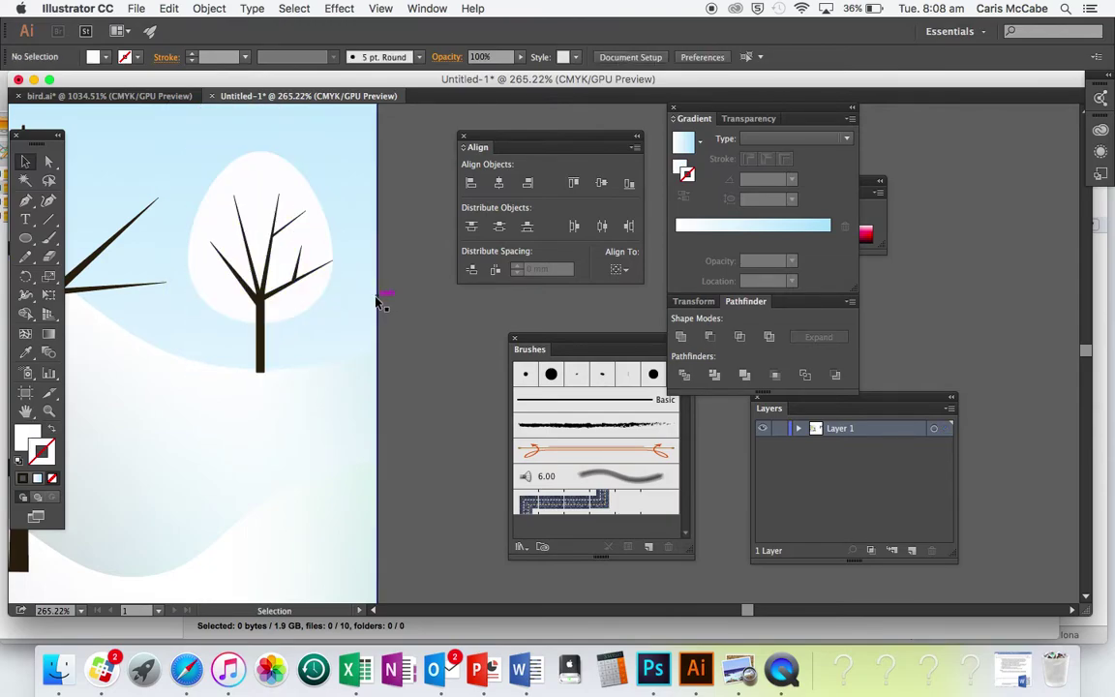
# Step: Change the fill of the crowned tree's trunk and branches to the lighter brown 473A2A
pyautogui.click(234, 273)
pyautogui.click(389, 323)
pyautogui.press('a')
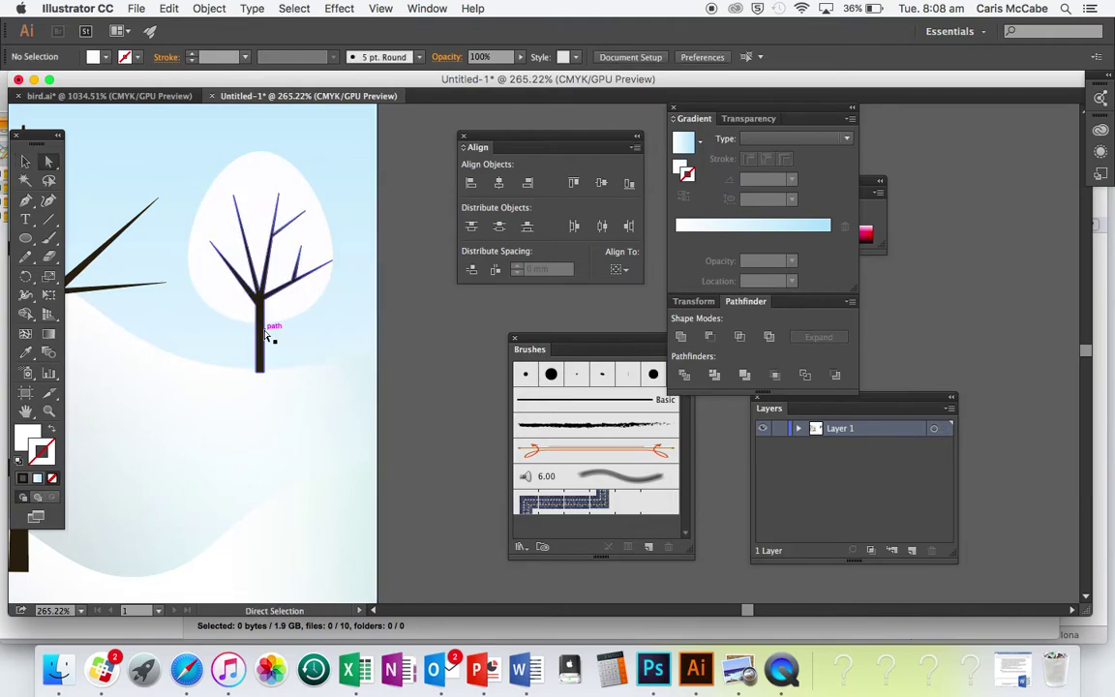
pyautogui.click(269, 334)
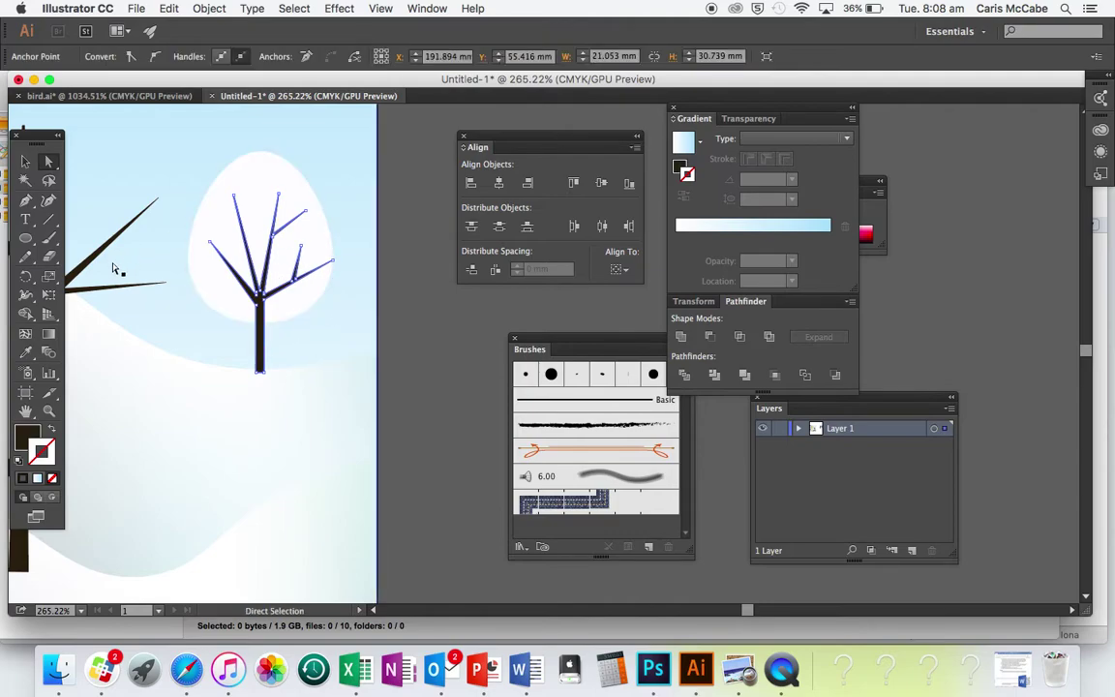
pyautogui.doubleClick(24, 437)
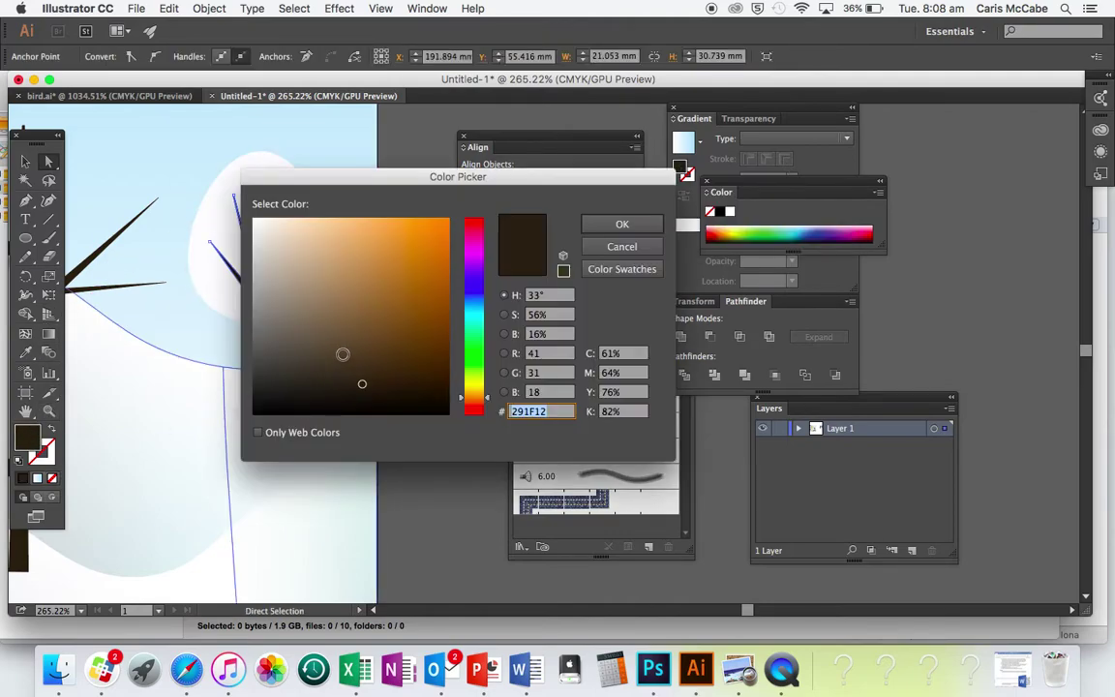
pyautogui.click(335, 360)
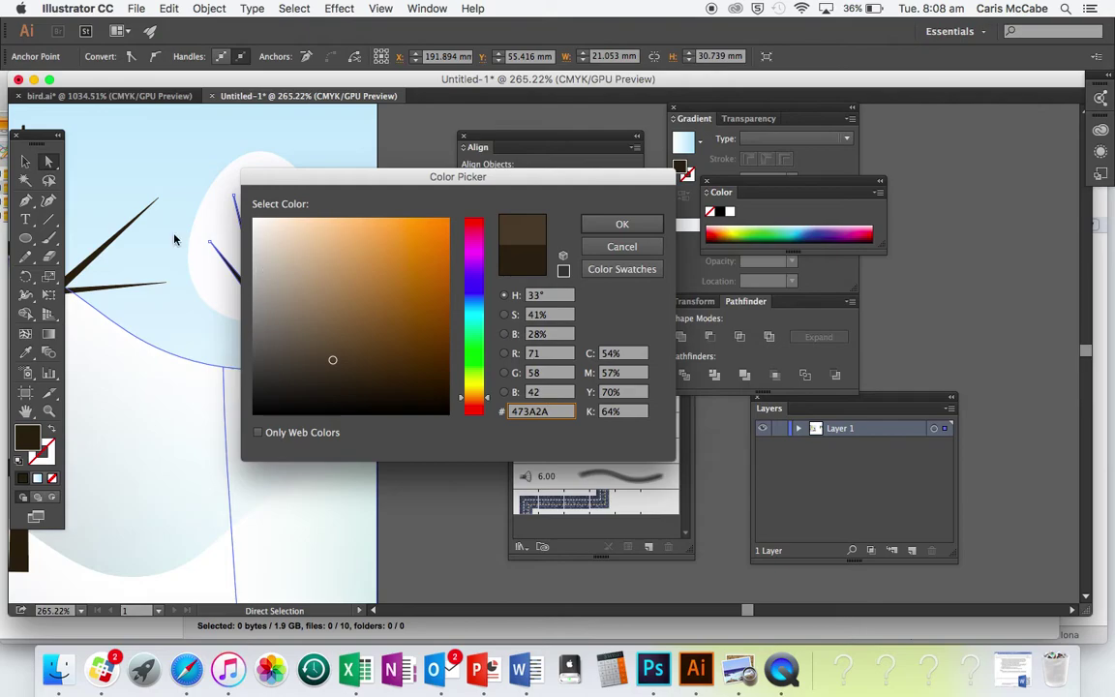
pyautogui.click(622, 223)
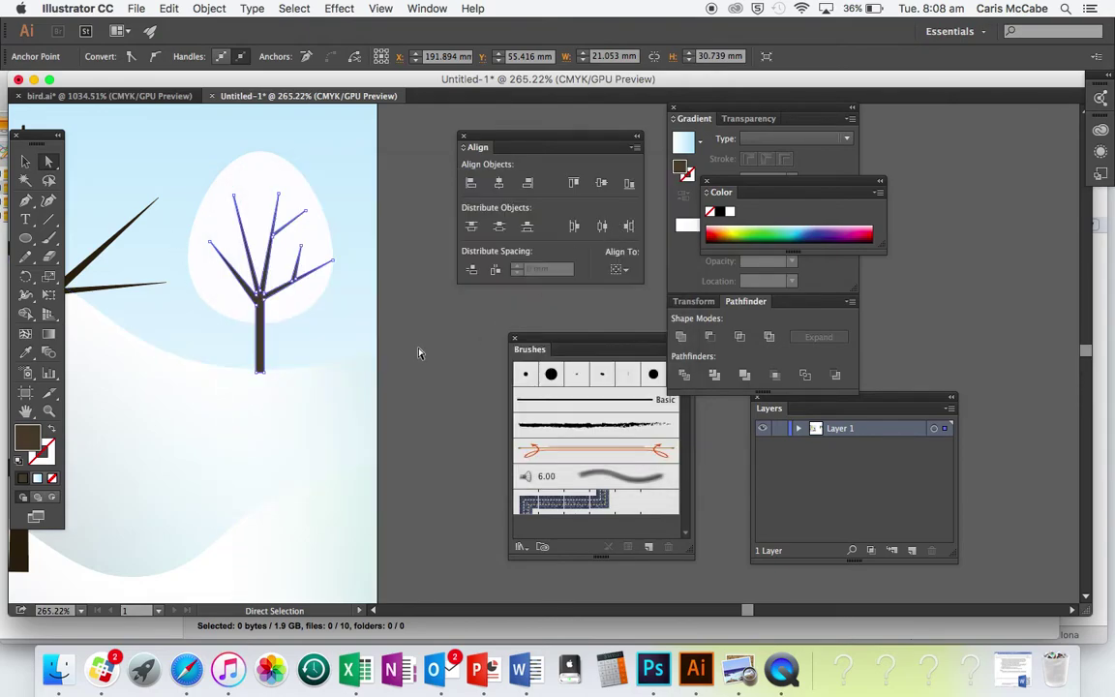
pyautogui.click(417, 352)
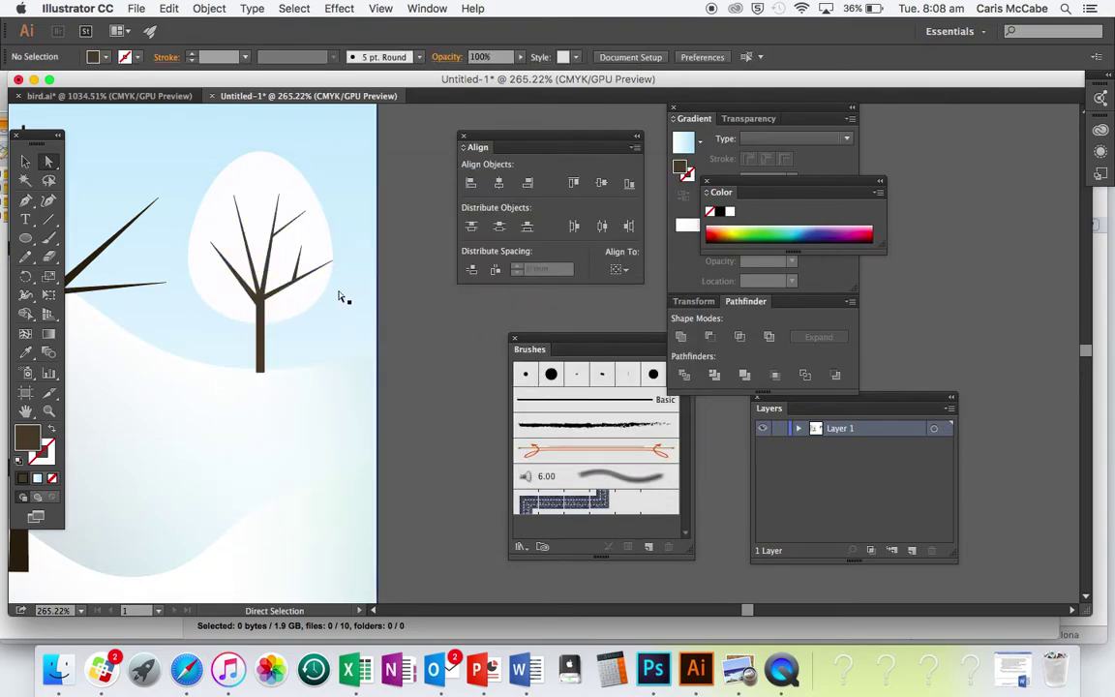
pyautogui.click(308, 292)
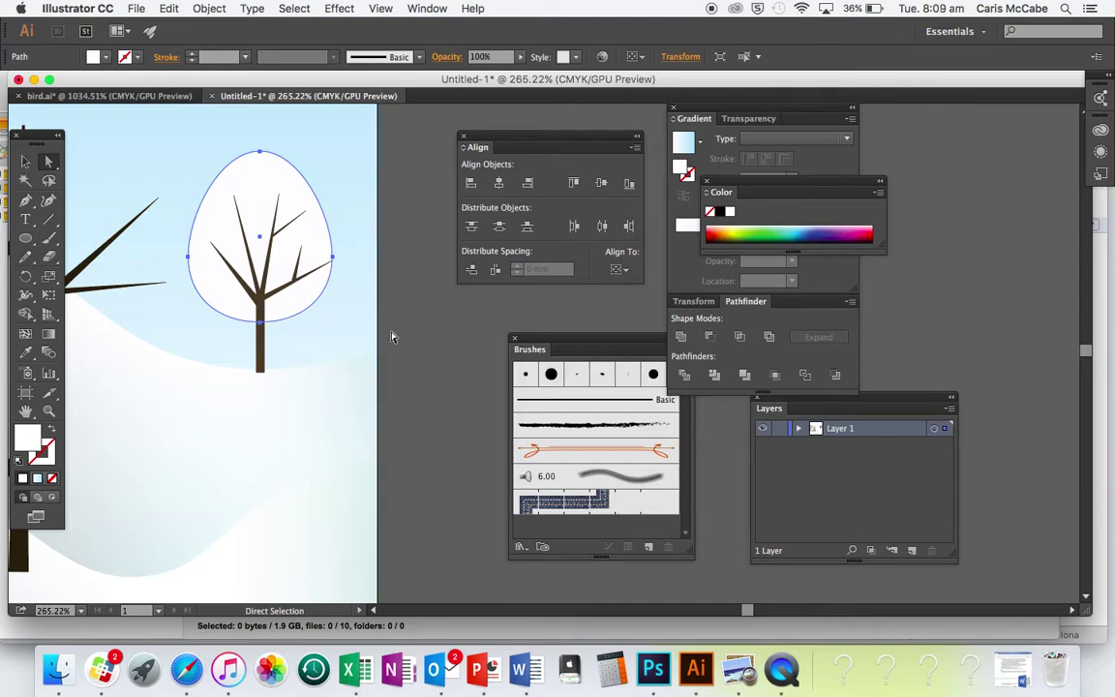
pyautogui.press('v')
pyautogui.click(457, 324)
# Step: Create a copy of the crowned tree reflected across the vertical axis and place it to the left of the original
pyautogui.click(255, 270)
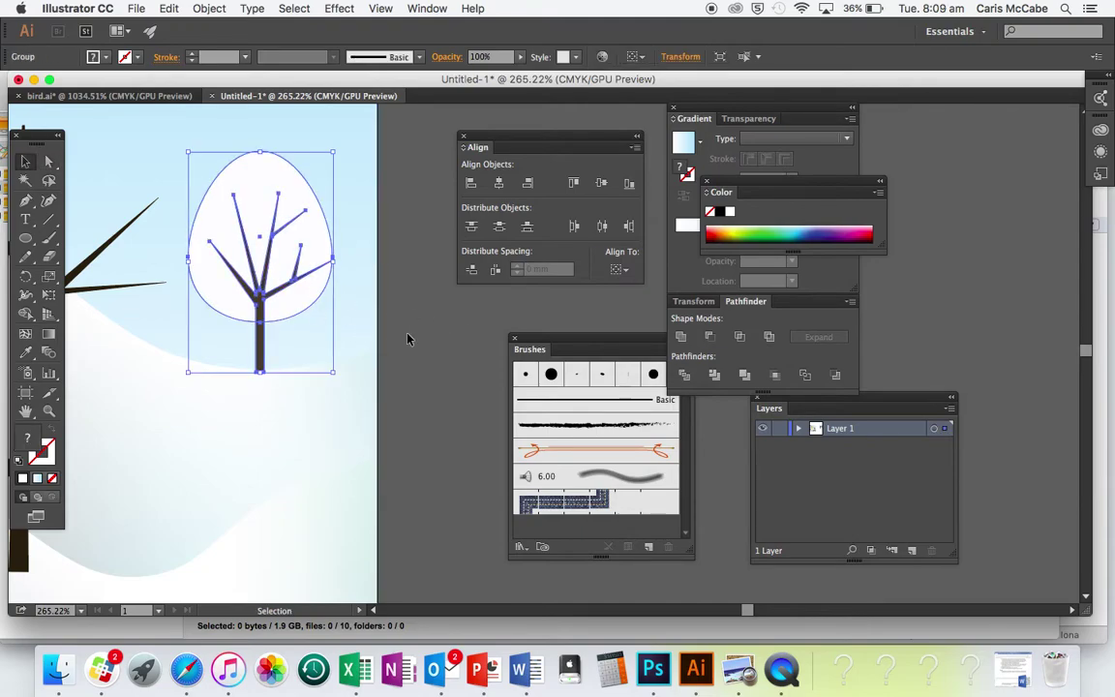
pyautogui.click(211, 7)
pyautogui.moveTo(232, 27)
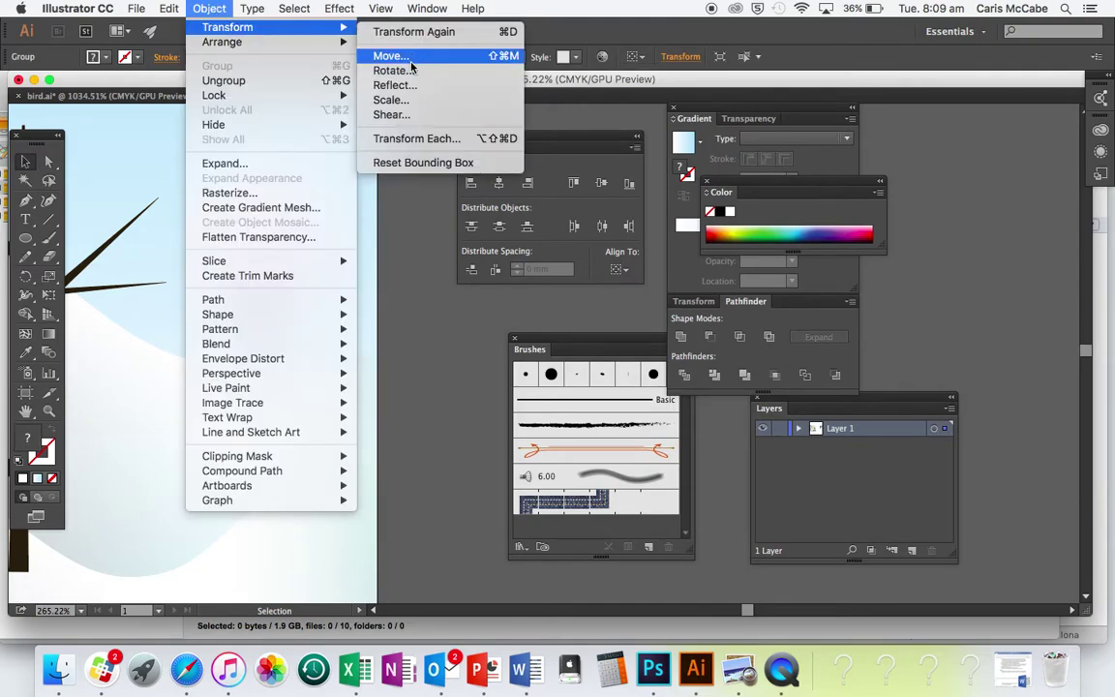
pyautogui.click(407, 87)
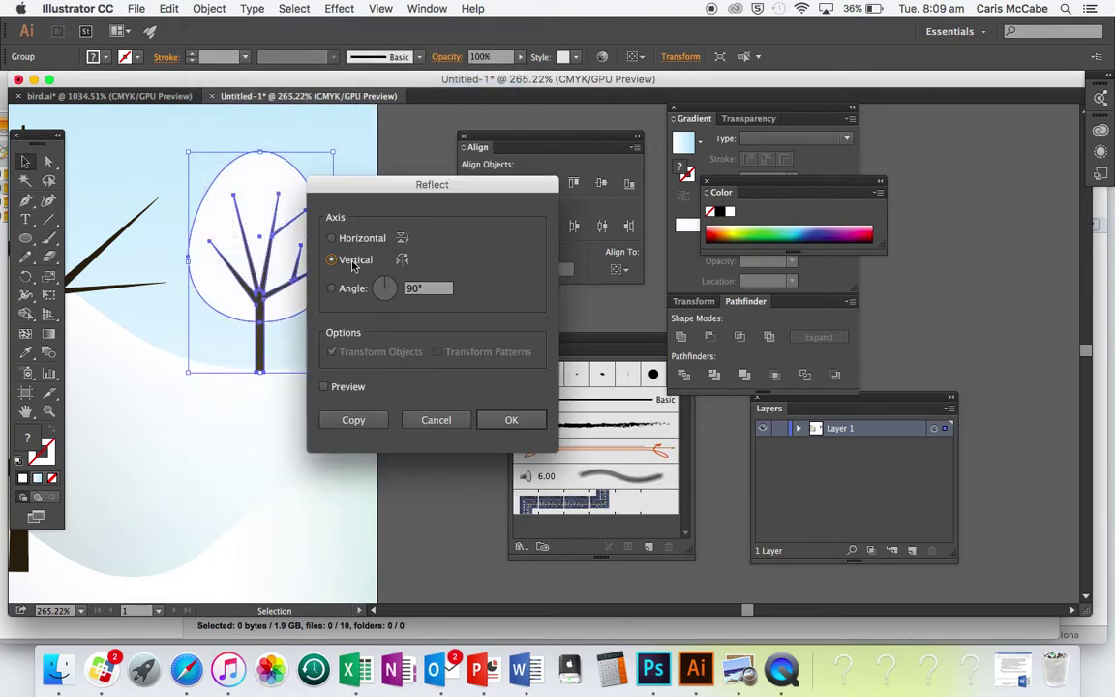
pyautogui.click(355, 420)
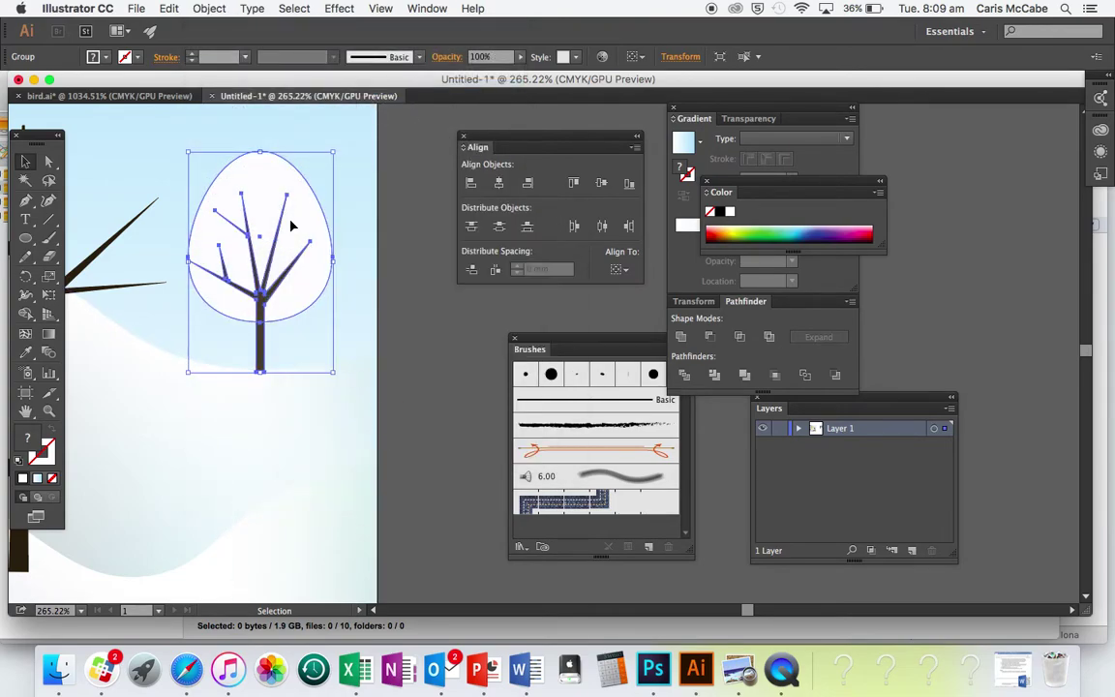
pyautogui.moveTo(306, 271); pyautogui.dragTo(213, 268)
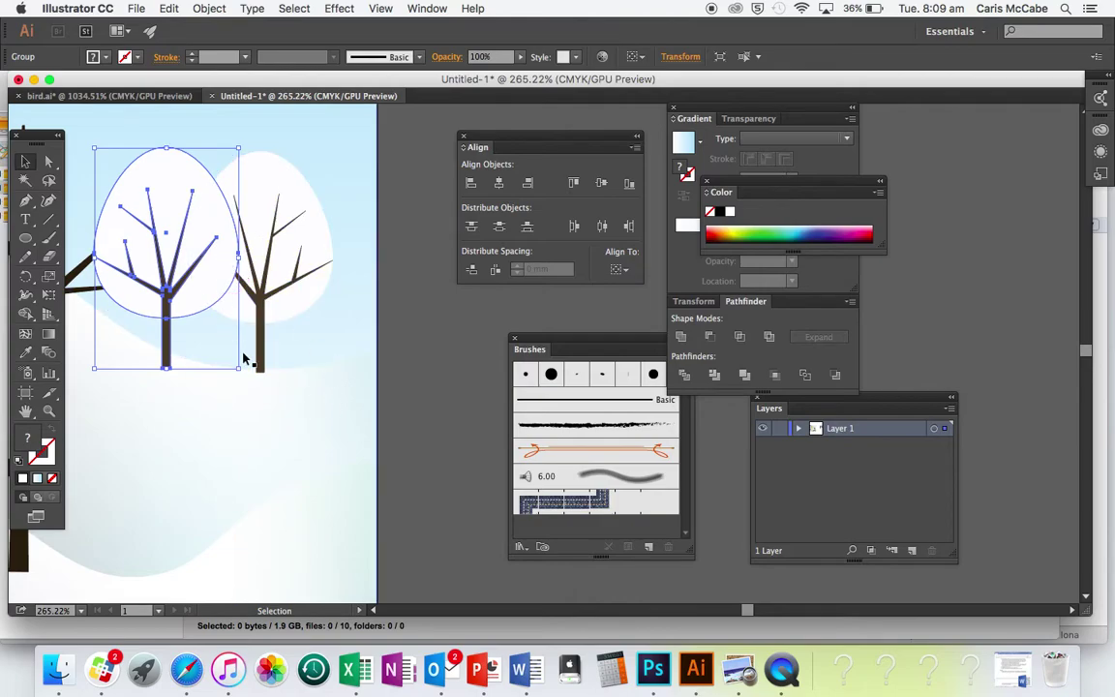
# Step: Scale the mirrored tree down, set it on the hill just left of the large crowned tree, and arrange it behind that tree
pyautogui.moveTo(240, 367); pyautogui.dragTo(189, 291)
pyautogui.moveTo(148, 246); pyautogui.dragTo(196, 323)
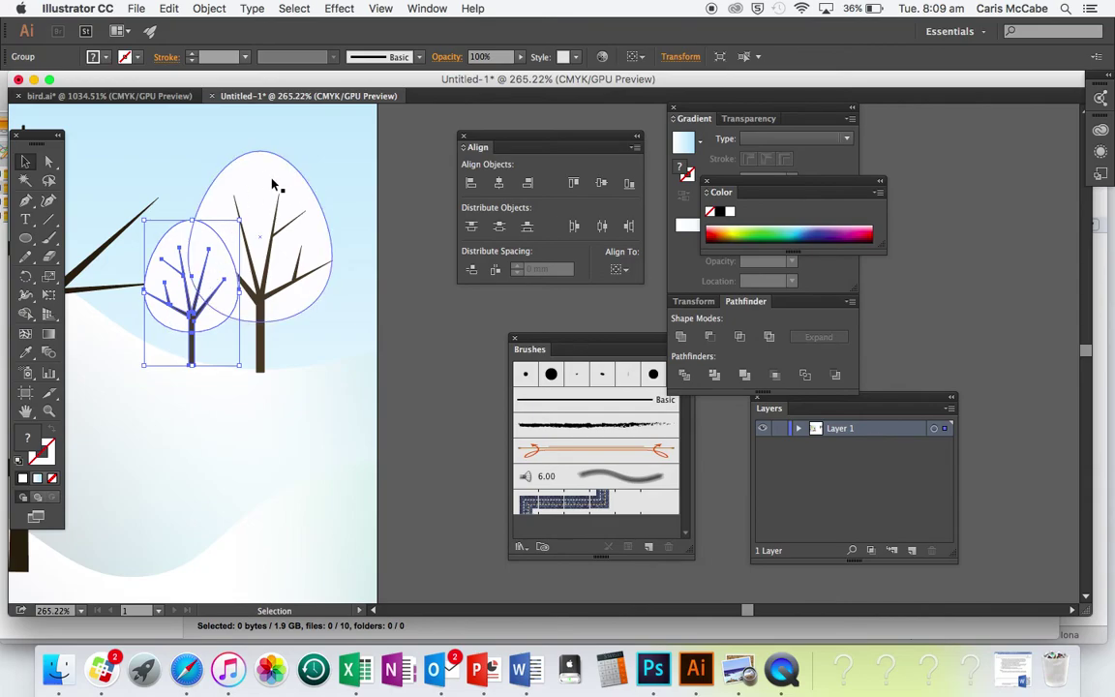
pyautogui.press('a')
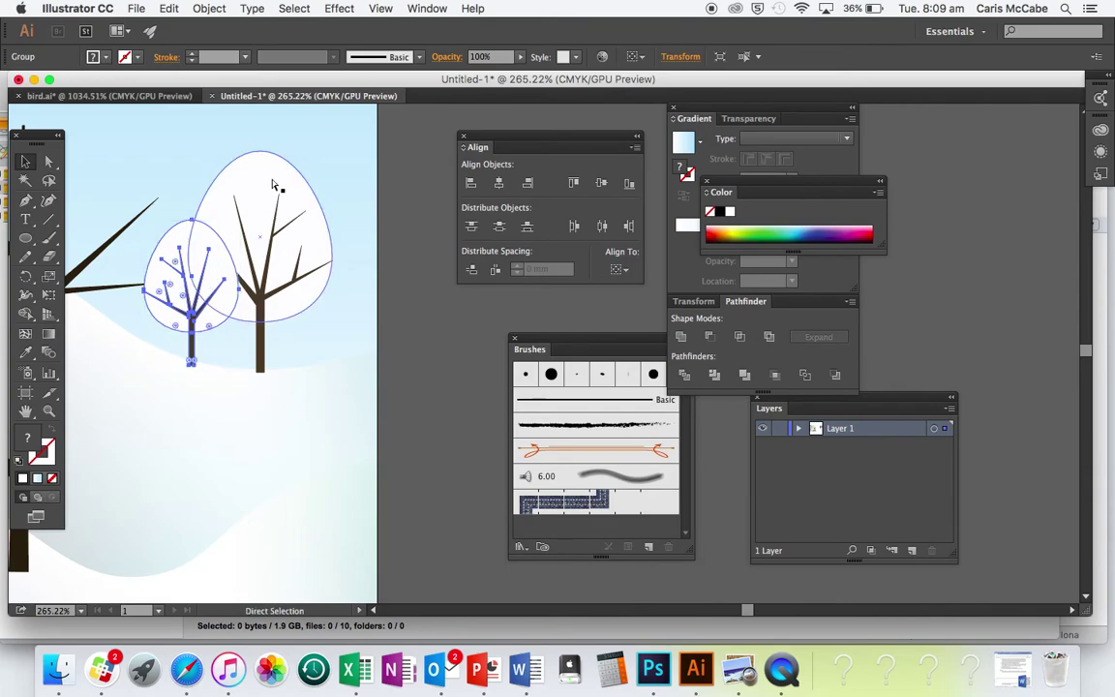
pyautogui.press('v')
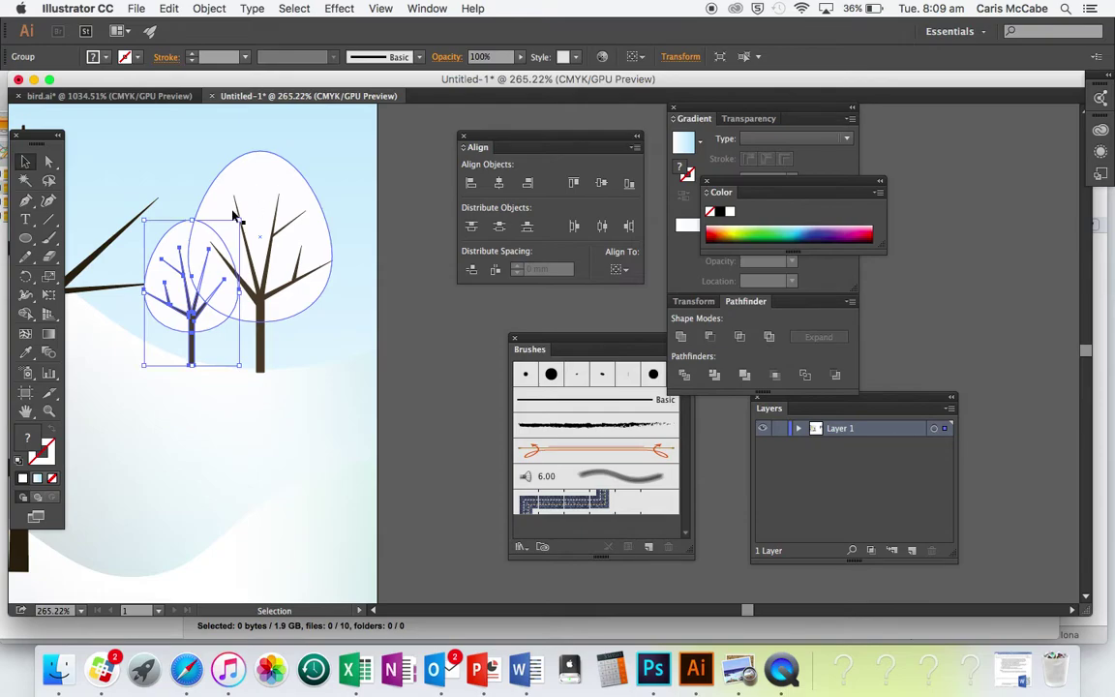
pyautogui.click(384, 137)
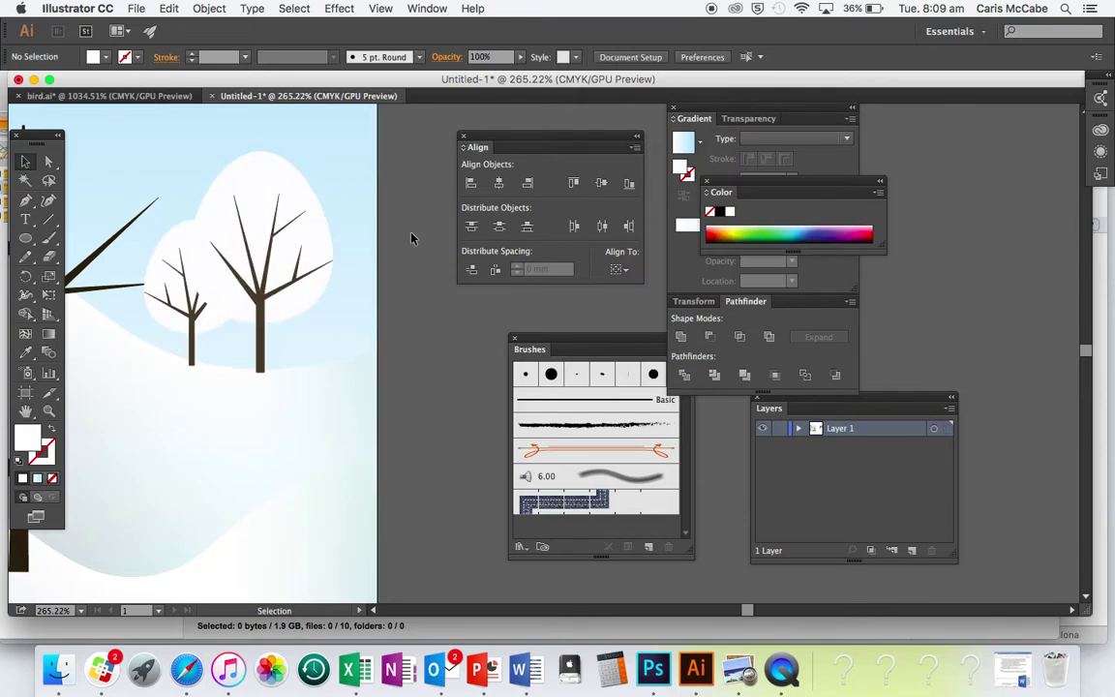
# Step: Fill only the smaller tree's crown with a light grey
pyautogui.click(50, 162)
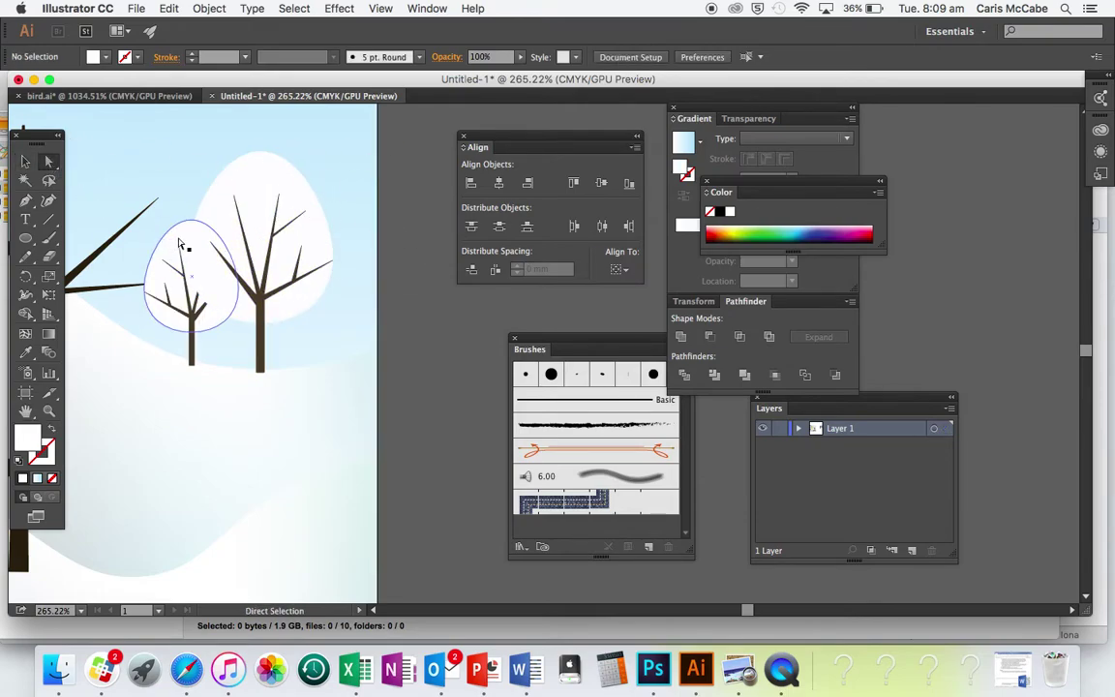
pyautogui.click(179, 245)
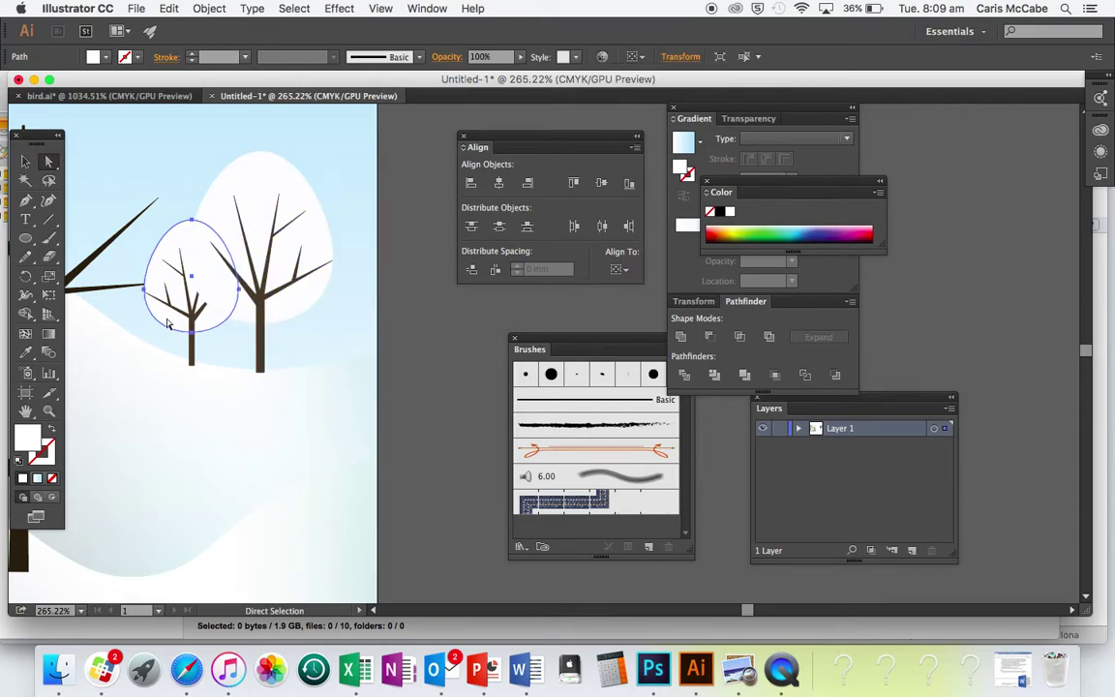
pyautogui.doubleClick(28, 441)
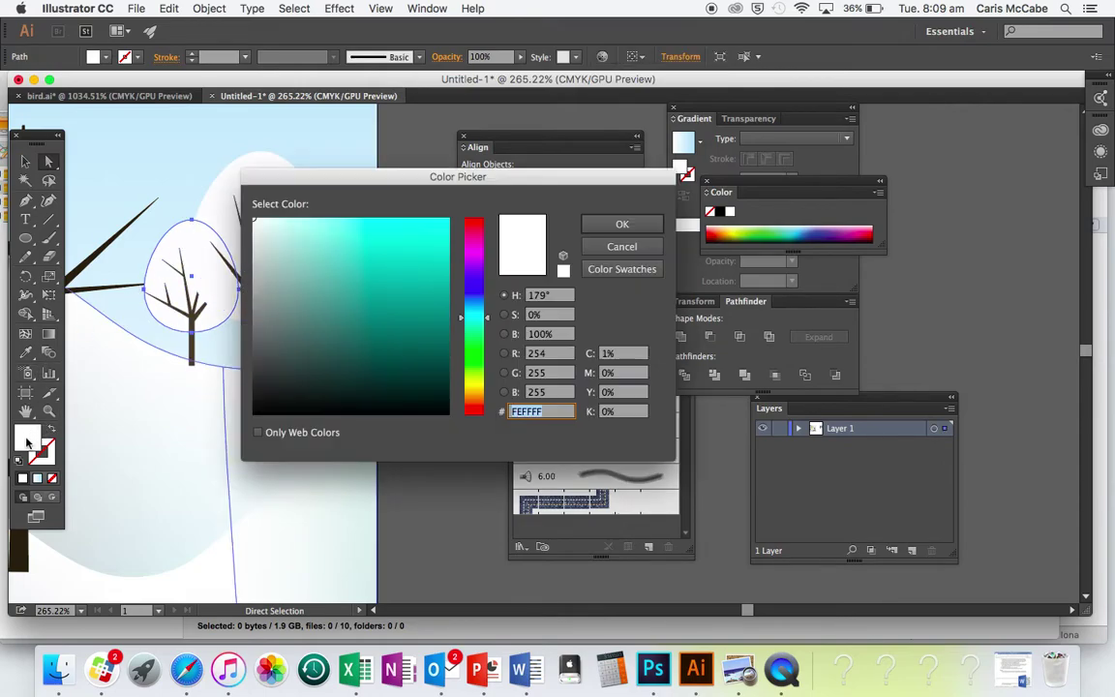
pyautogui.click(621, 224)
pyautogui.press('v')
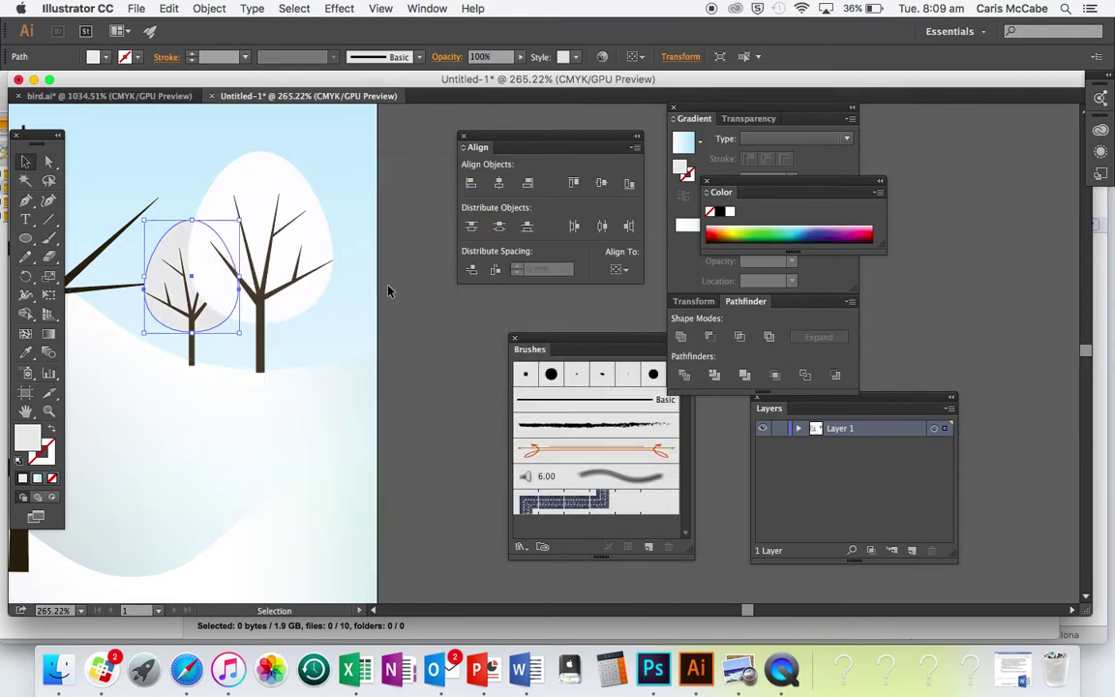
pyautogui.click(443, 293)
# Step: Create a copy of the small grey-crowned tree reflected across the vertical axis and place it on the large tree's right side
pyautogui.click(200, 305)
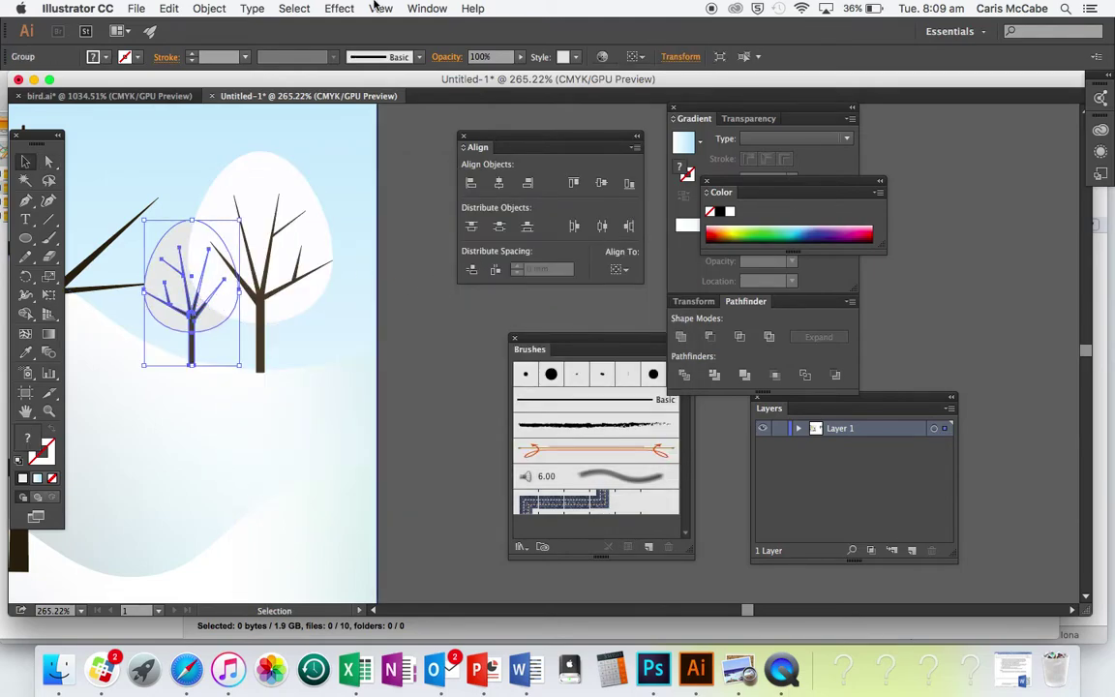
pyautogui.click(203, 8)
pyautogui.moveTo(236, 32)
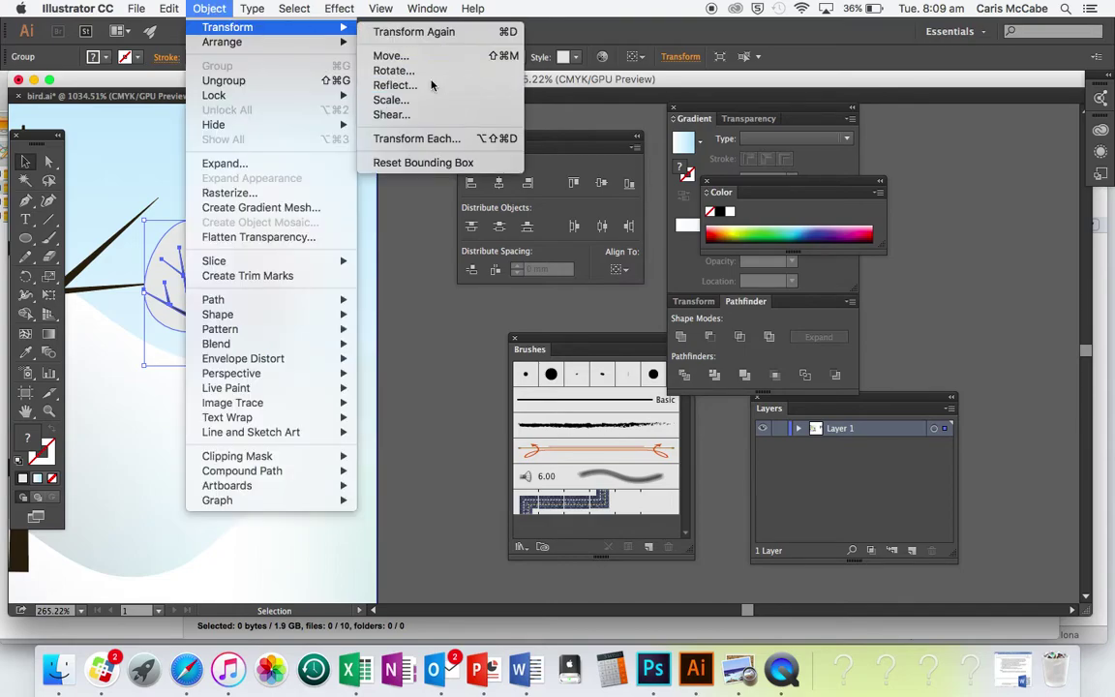
pyautogui.click(433, 80)
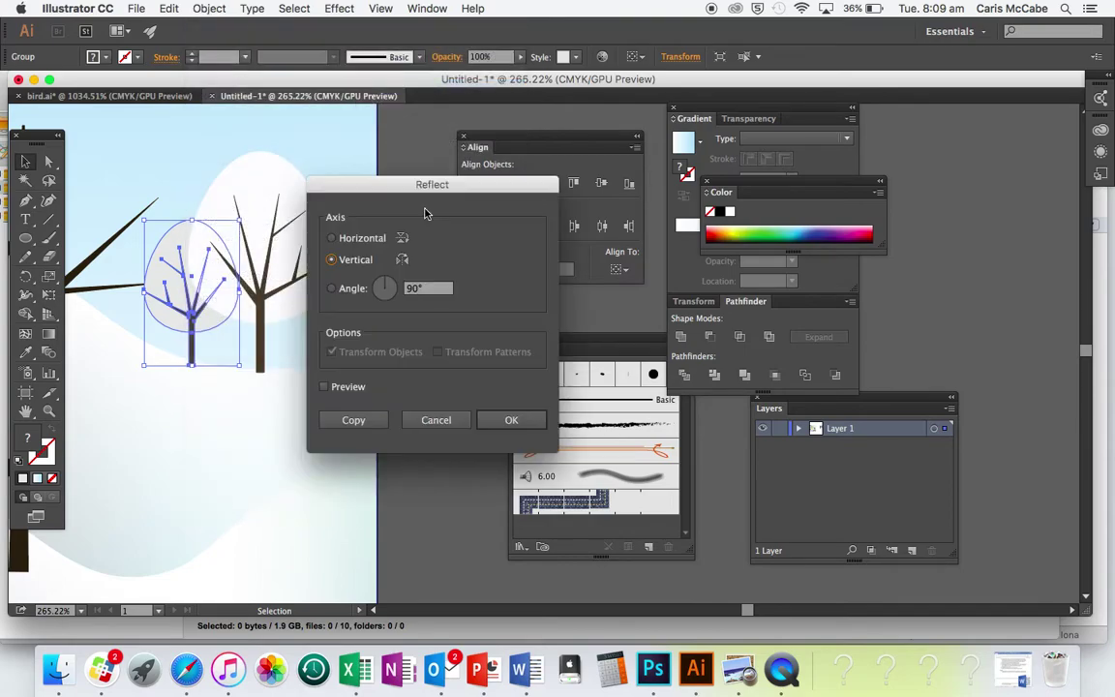
pyautogui.click(350, 419)
pyautogui.moveTo(198, 313); pyautogui.dragTo(382, 315)
pyautogui.click(442, 332)
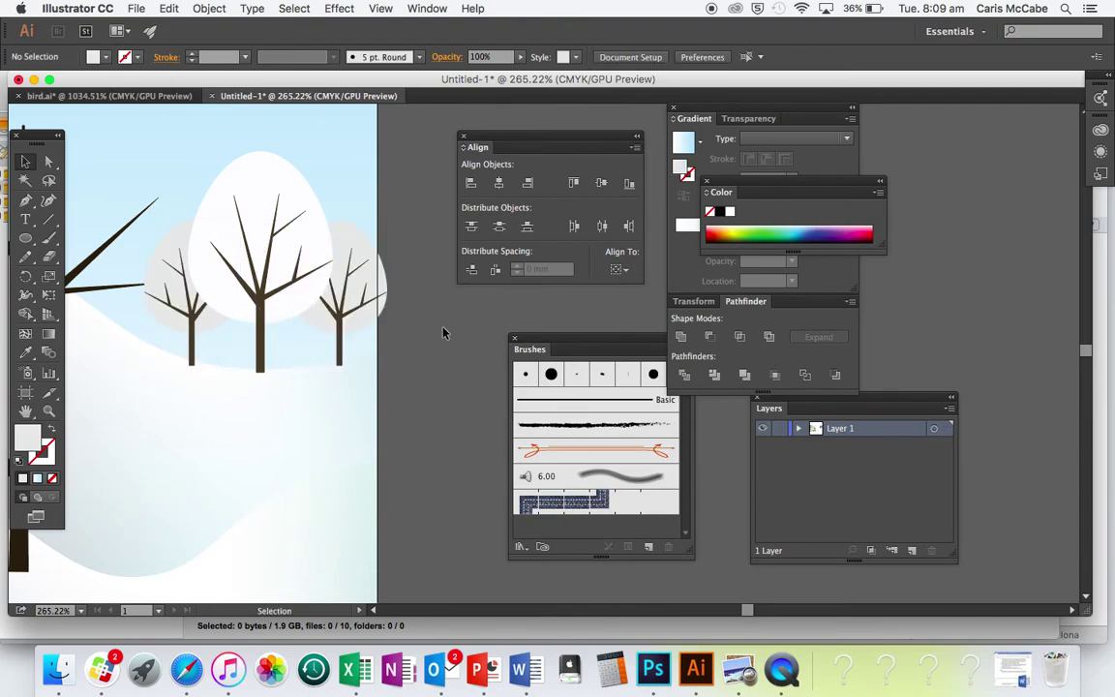
# Step: Place a smaller copy of the three-tree cluster on the hill to the left of the bare foreground tree
pyautogui.scroll(-5, 424, 303)
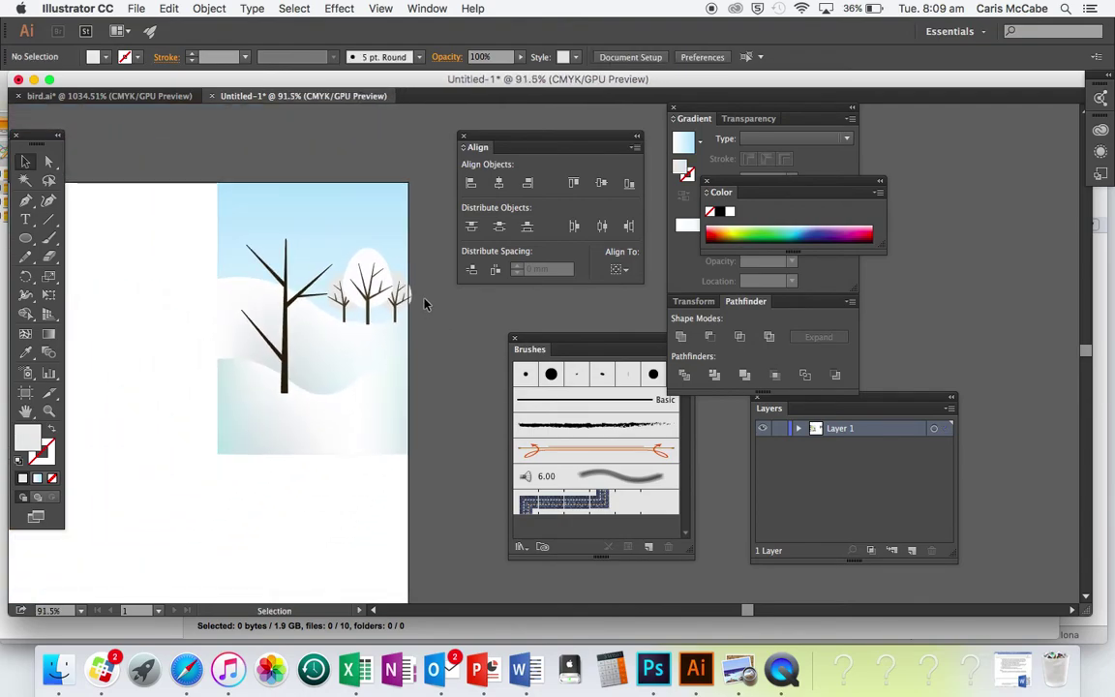
pyautogui.hscroll(-10, 424, 303)
pyautogui.hscroll(10, 424, 303)
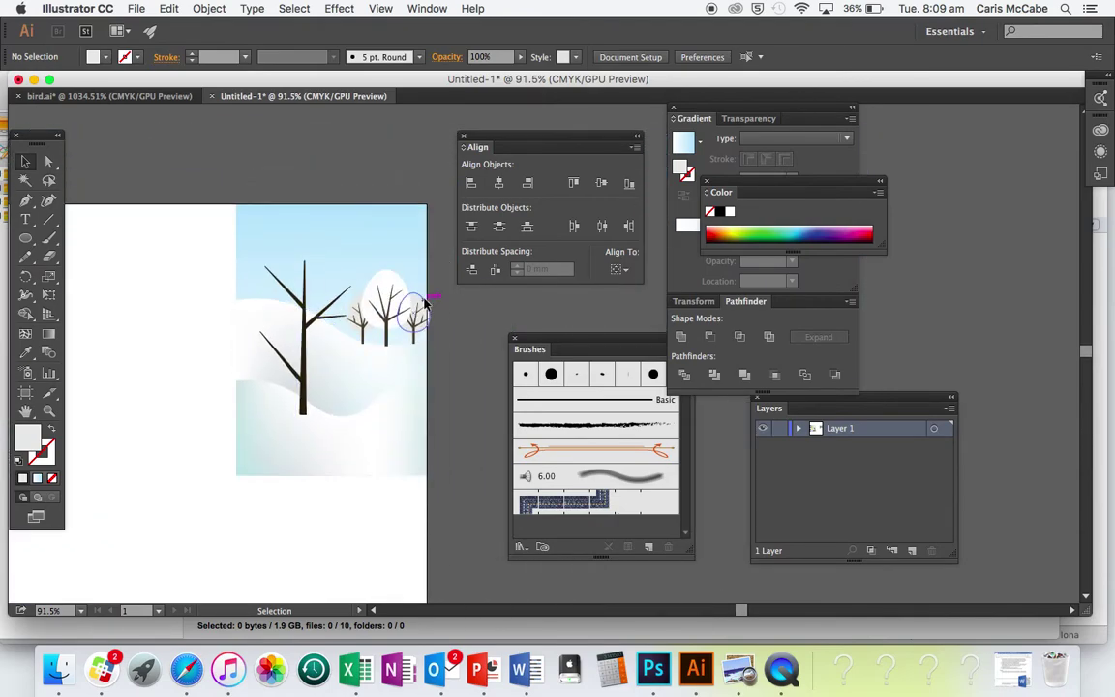
pyautogui.click(418, 318)
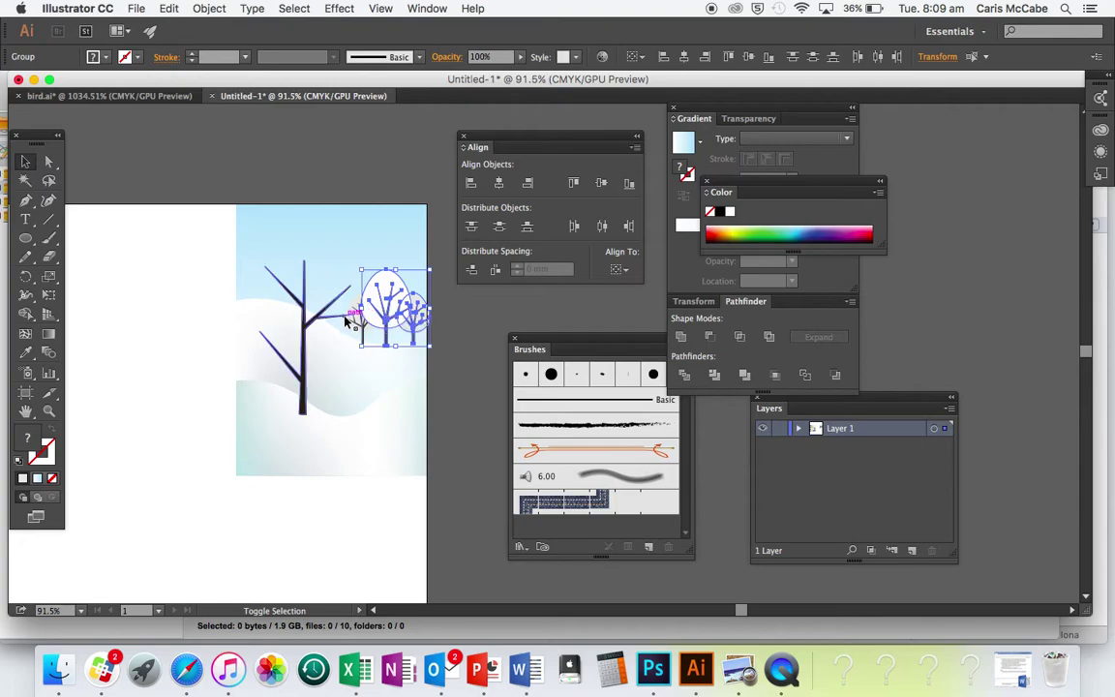
pyautogui.keyDown('shift'); pyautogui.click(352, 319); pyautogui.keyUp('shift')
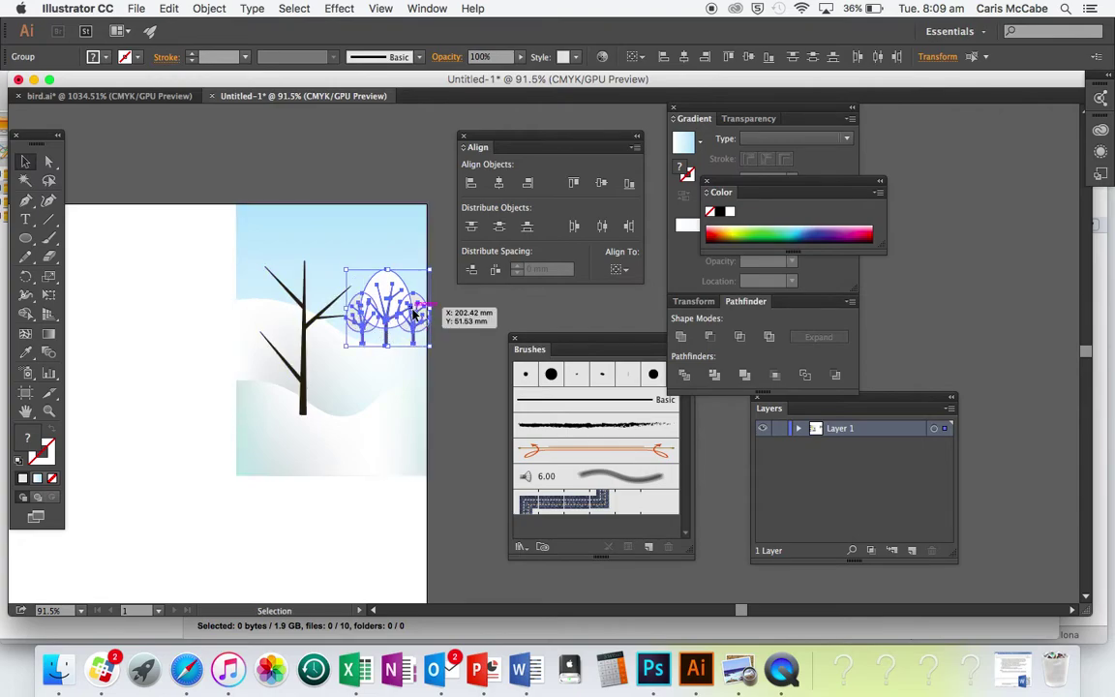
pyautogui.moveTo(413, 312); pyautogui.dragTo(304, 257)
pyautogui.click(315, 194)
pyautogui.scroll(5, 314, 193)
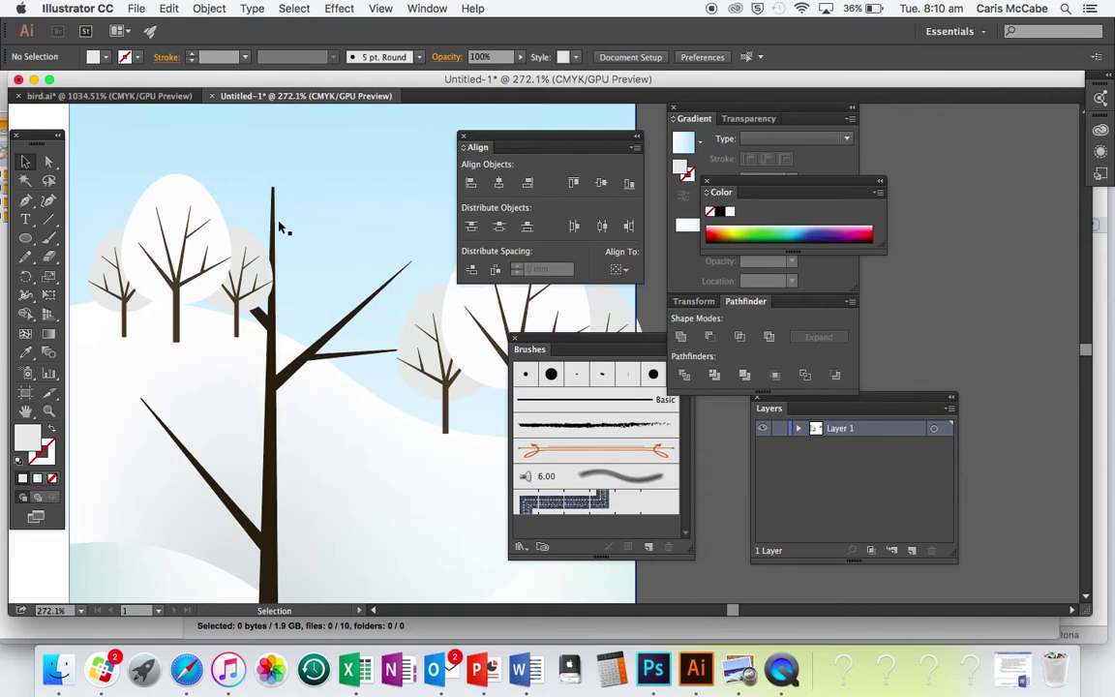
# Step: Spread out the three copied trees, raising the white-crowned one and moving the grey-crowned ones outward along the hilltop
pyautogui.moveTo(200, 276); pyautogui.dragTo(198, 252)
pyautogui.moveTo(243, 284); pyautogui.dragTo(277, 283)
pyautogui.moveTo(140, 289); pyautogui.dragTo(106, 276)
pyautogui.scroll(4, 137, 330)
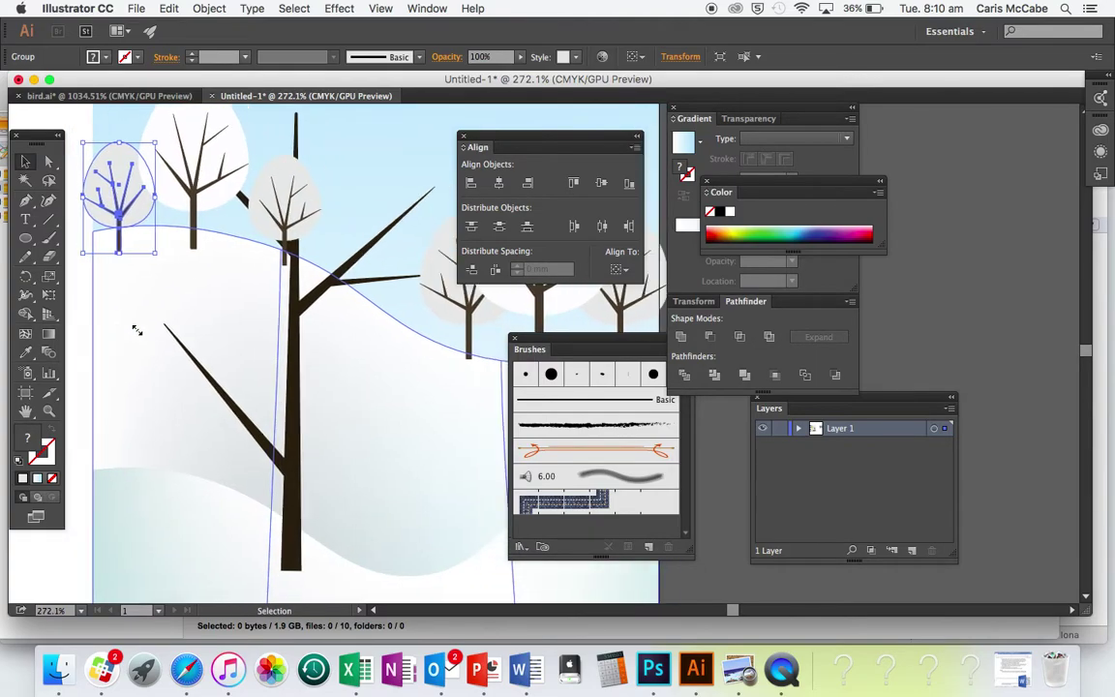
pyautogui.moveTo(314, 180); pyautogui.dragTo(311, 191)
# Step: Bring the bare foreground tree in front of the copied tree cluster
pyautogui.click(274, 318)
pyautogui.click(239, 188)
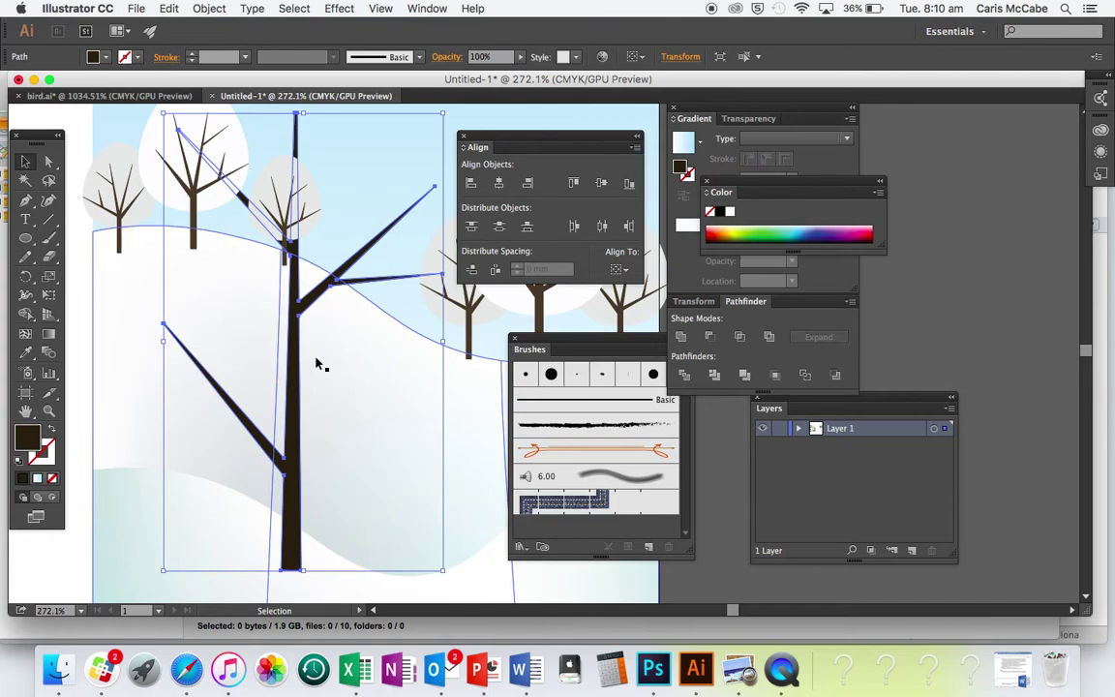
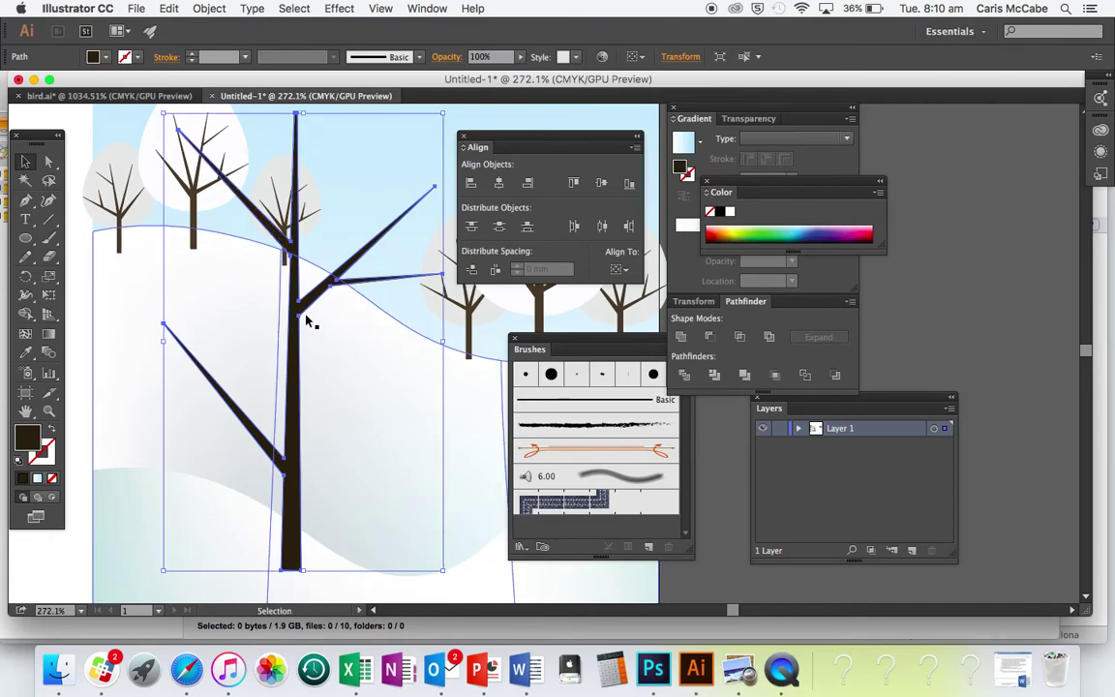
pyautogui.scroll(-5, 358, 362)
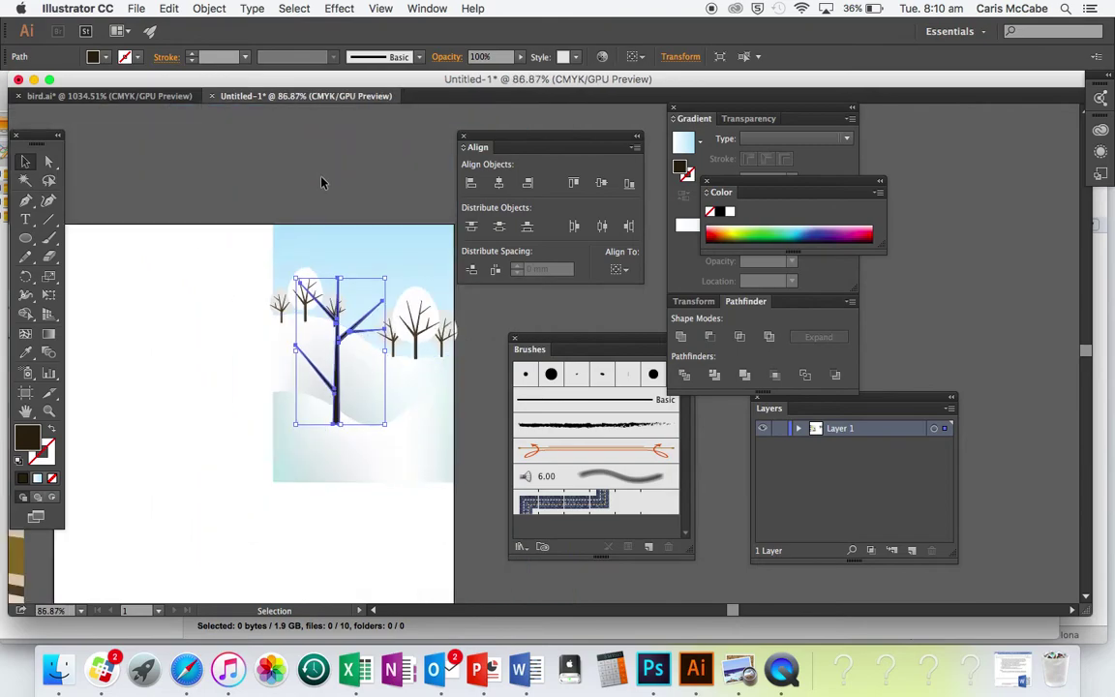
pyautogui.click(323, 182)
# Step: Move the foreground tree slightly to the right and down
pyautogui.scroll(2, 322, 182)
pyautogui.scroll(-2, 323, 182)
pyautogui.hscroll(-5, 322, 182)
pyautogui.hscroll(5, 322, 182)
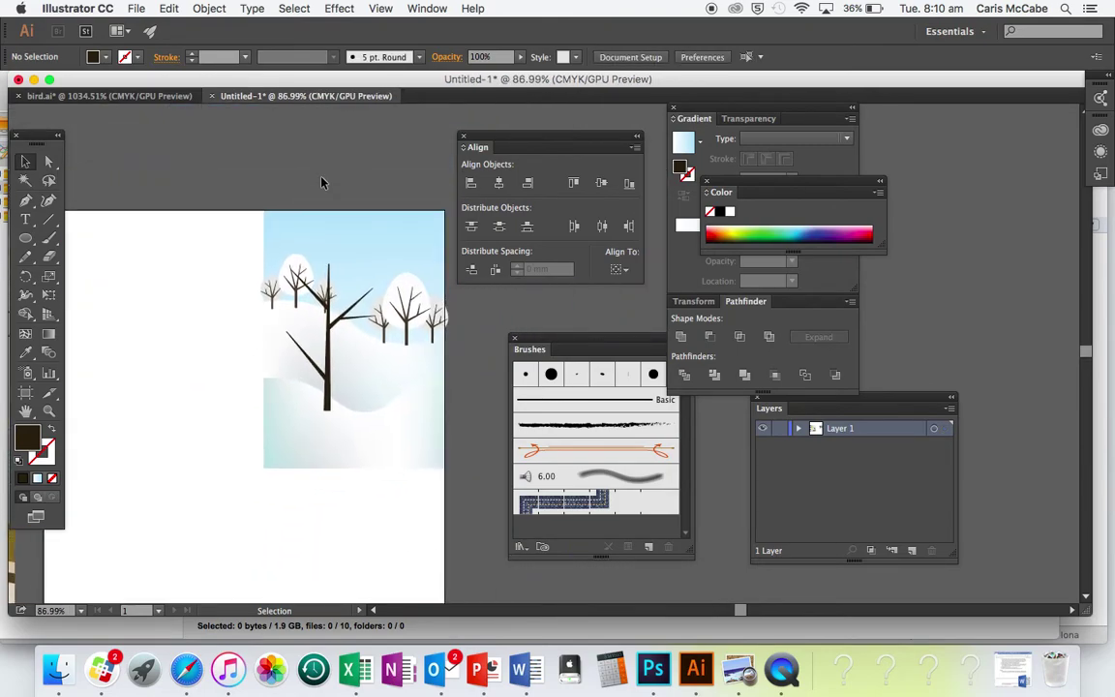
pyautogui.moveTo(337, 363); pyautogui.dragTo(349, 371)
pyautogui.click(380, 184)
# Step: Extend the tip of the foreground tree's trunk higher into the sky with Direct Selection
pyautogui.scroll(5, 381, 185)
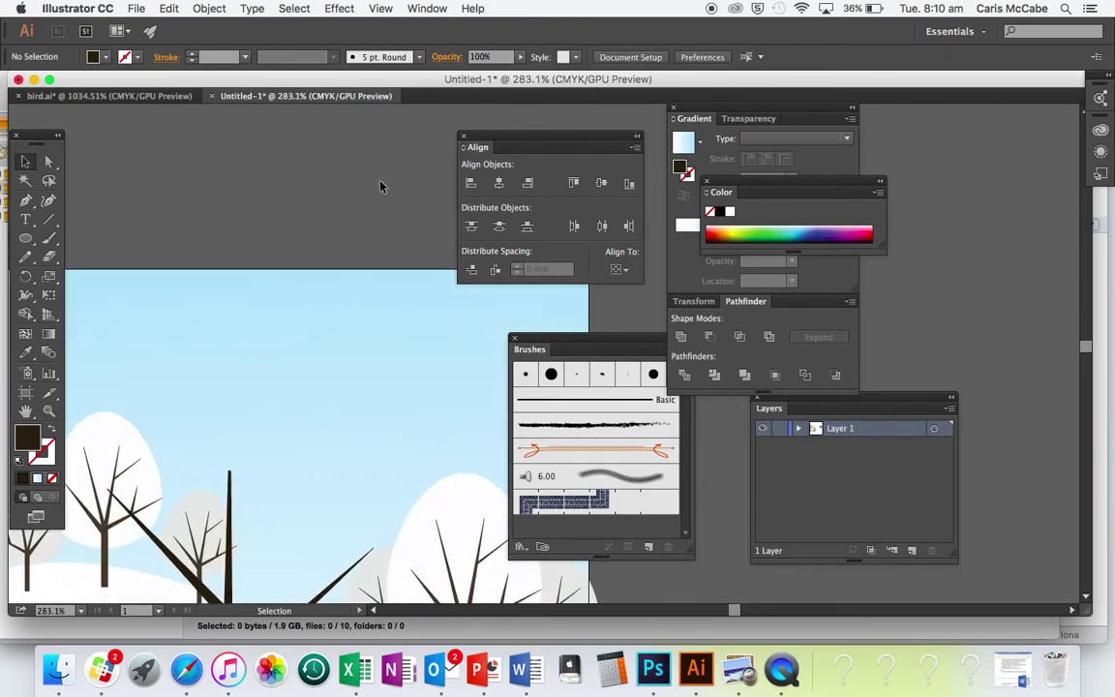
pyautogui.scroll(5, 380, 184)
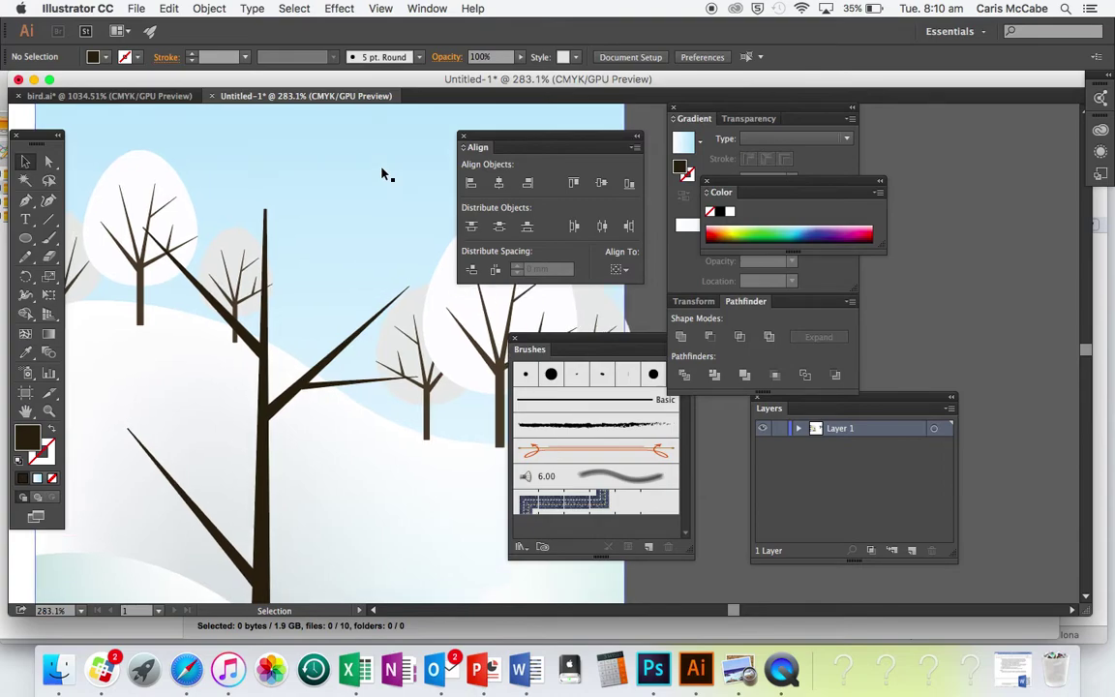
pyautogui.press('a')
pyautogui.moveTo(268, 217); pyautogui.dragTo(266, 150)
pyautogui.click(303, 263)
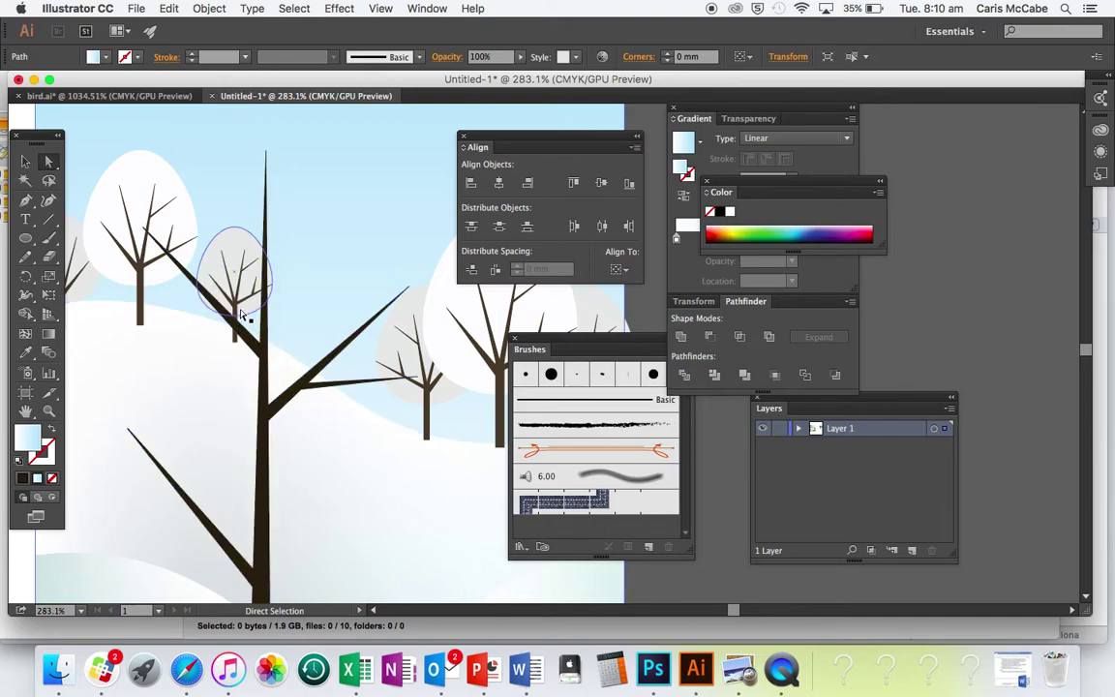
pyautogui.click(238, 257)
pyautogui.moveTo(222, 240); pyautogui.dragTo(210, 224)
pyautogui.press('super+z')
pyautogui.press('v')
pyautogui.moveTo(234, 259); pyautogui.dragTo(225, 243)
pyautogui.press('super+z')
pyautogui.doubleClick(245, 304)
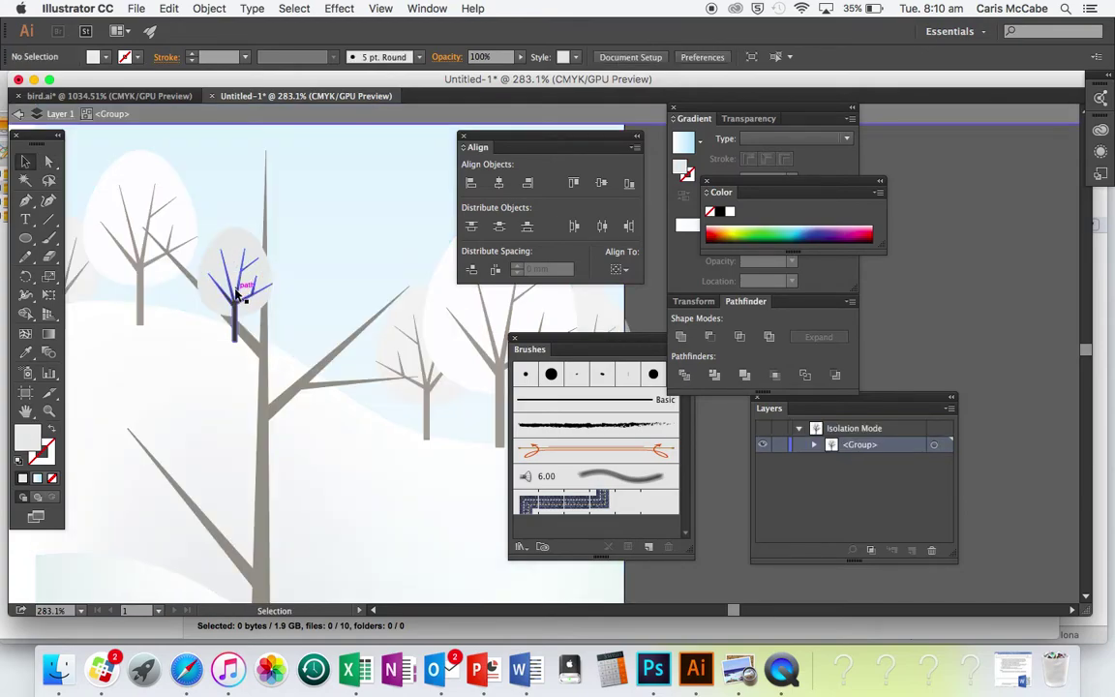
pyautogui.click(19, 114)
pyautogui.scroll(-5, 281, 278)
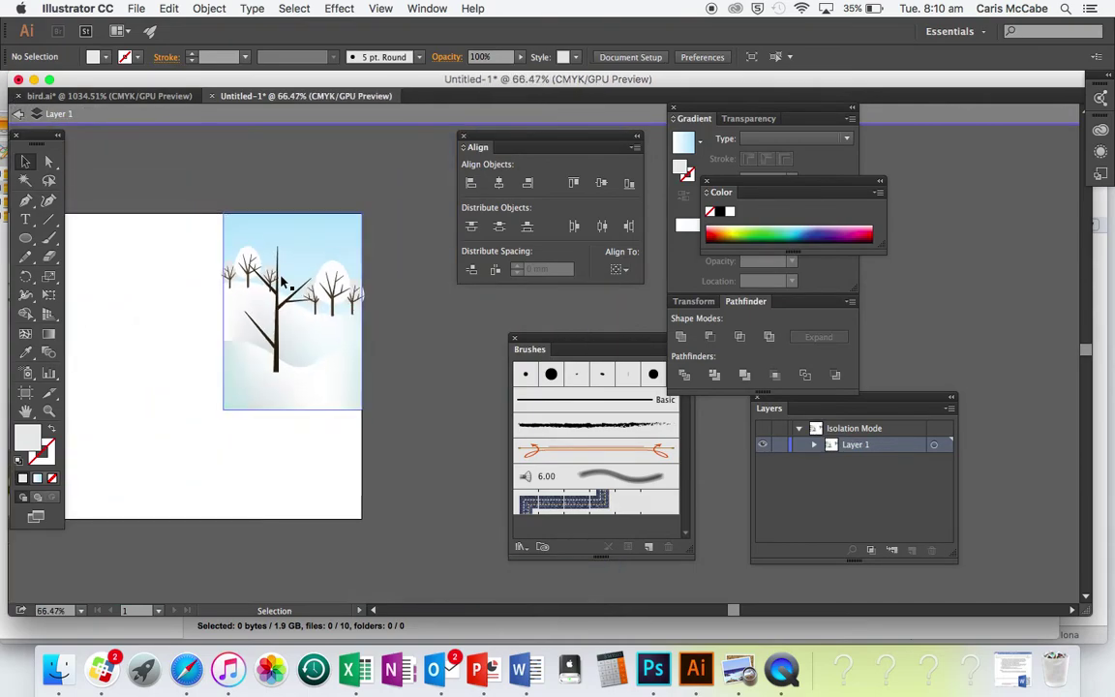
pyautogui.hscroll(-5, 419, 312)
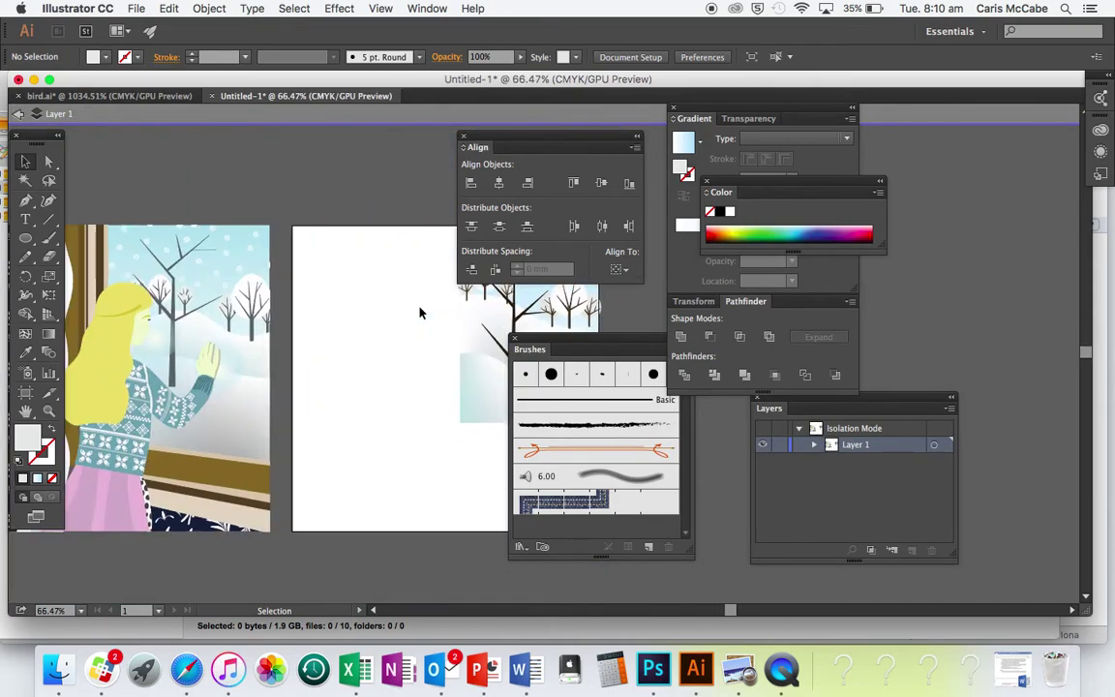
pyautogui.hscroll(5, 419, 312)
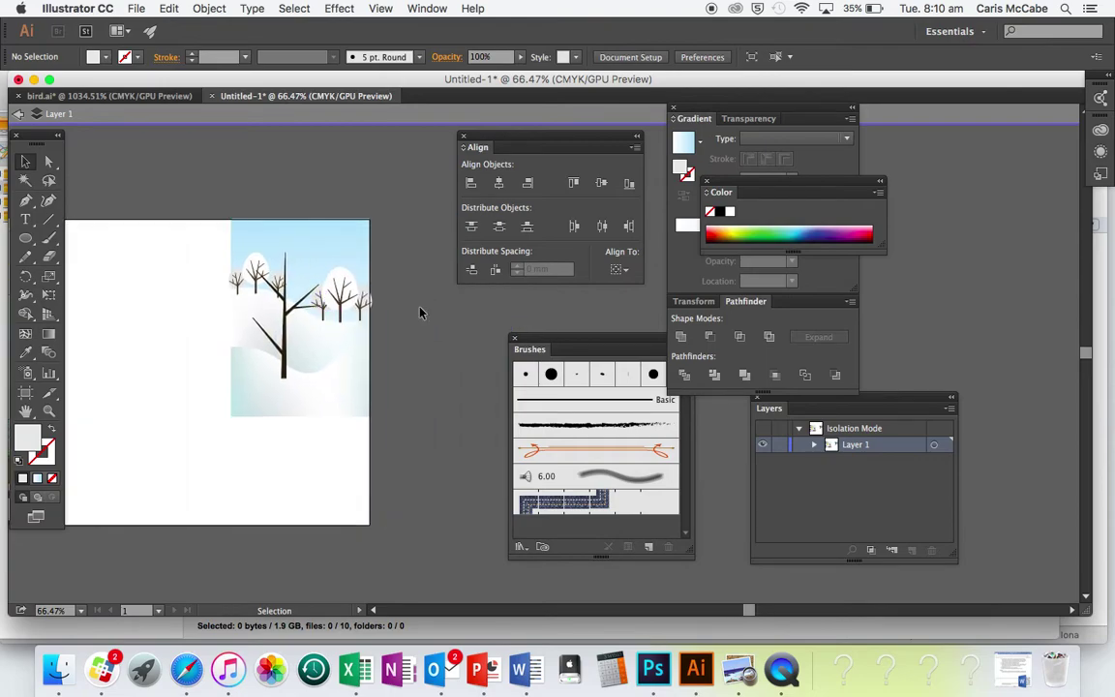
pyautogui.click(26, 116)
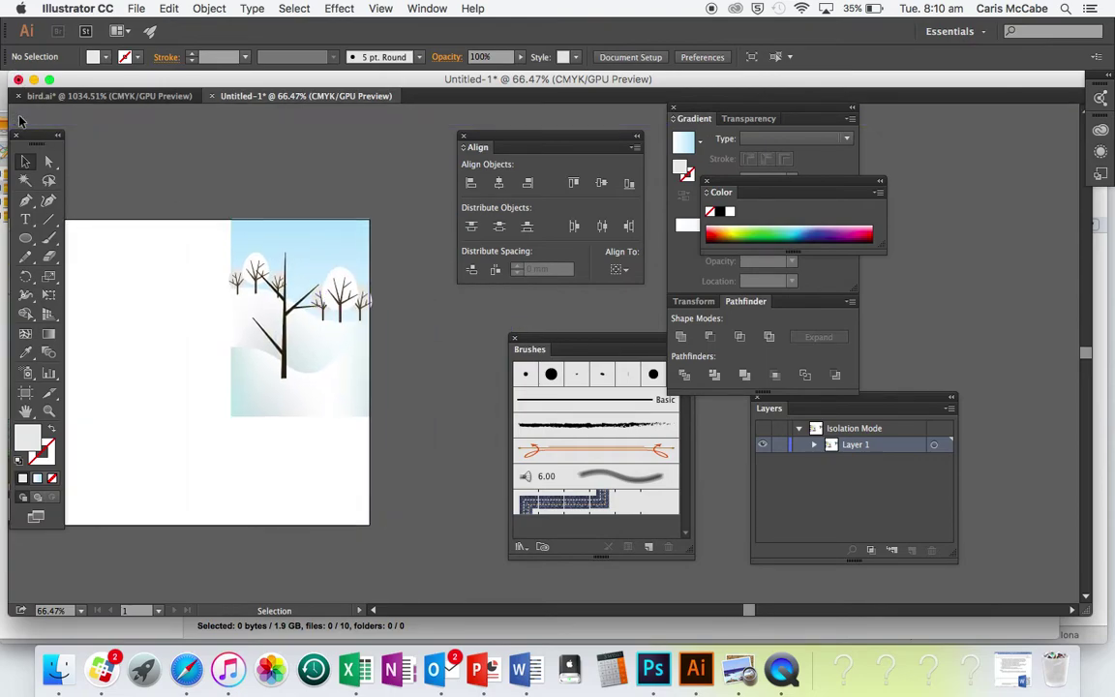
pyautogui.doubleClick(282, 360)
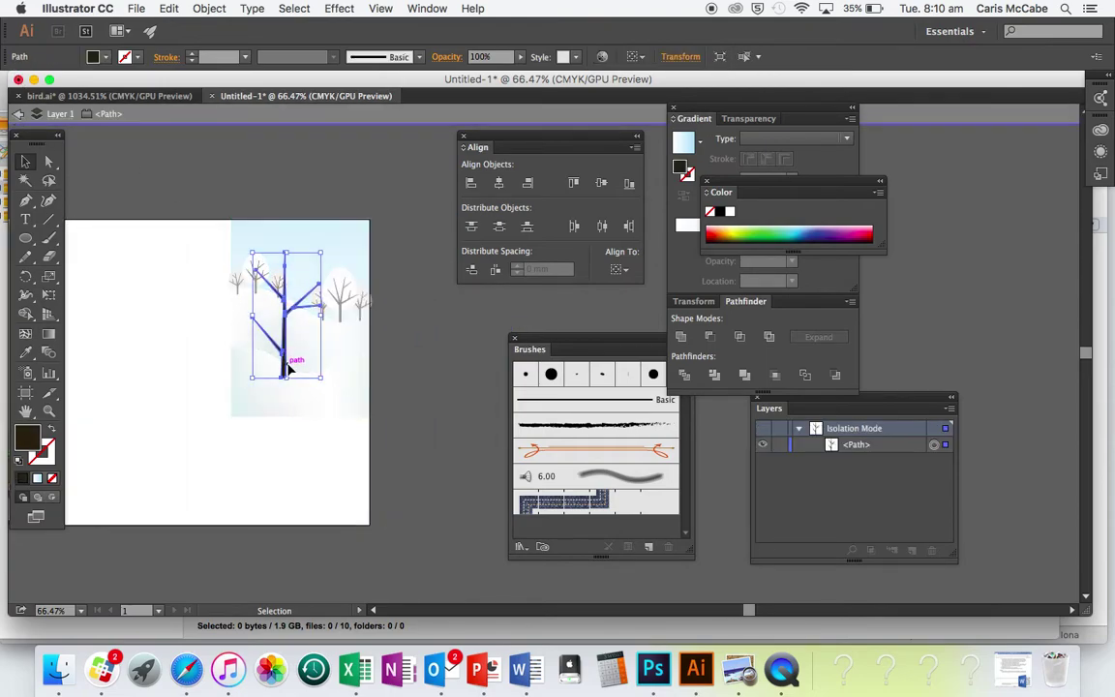
pyautogui.click(18, 113)
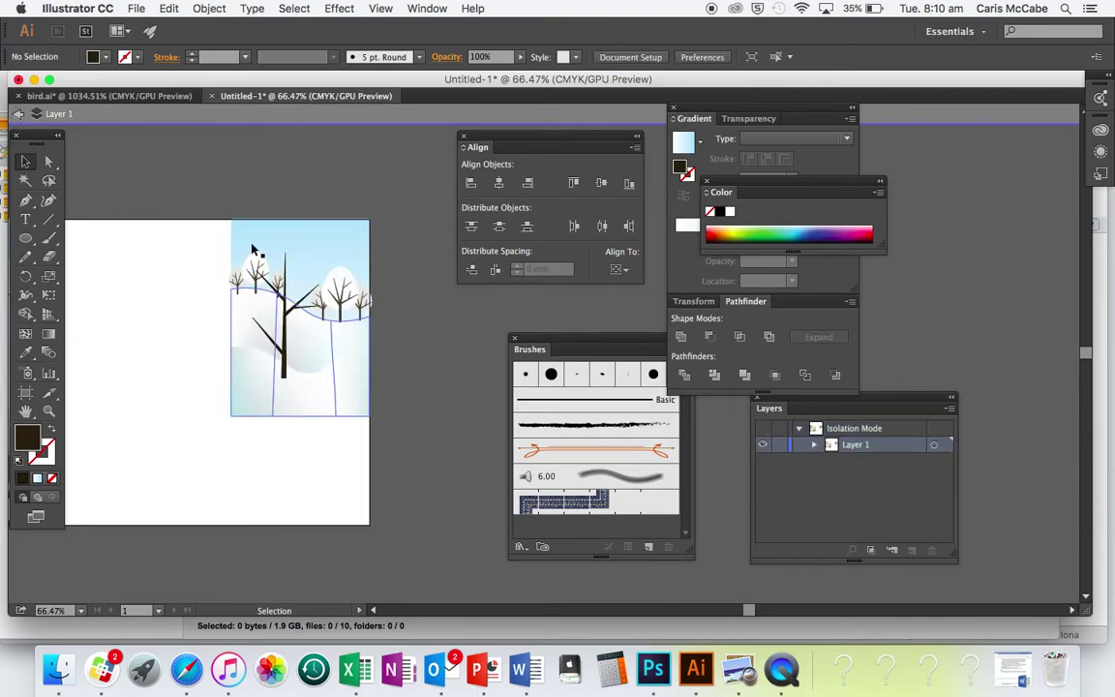
pyautogui.click(18, 116)
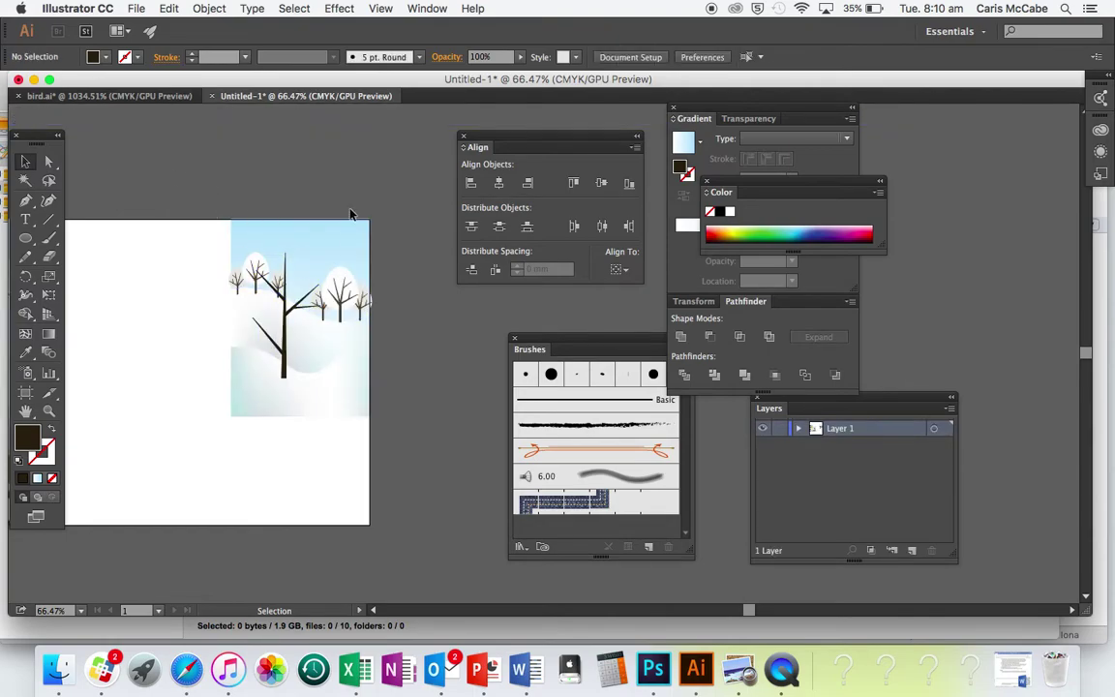
# Step: Shift the foreground tree a little further right and lower onto the front hill
pyautogui.scroll(5, 350, 214)
pyautogui.scroll(-5, 351, 213)
pyautogui.scroll(2, 252, 223)
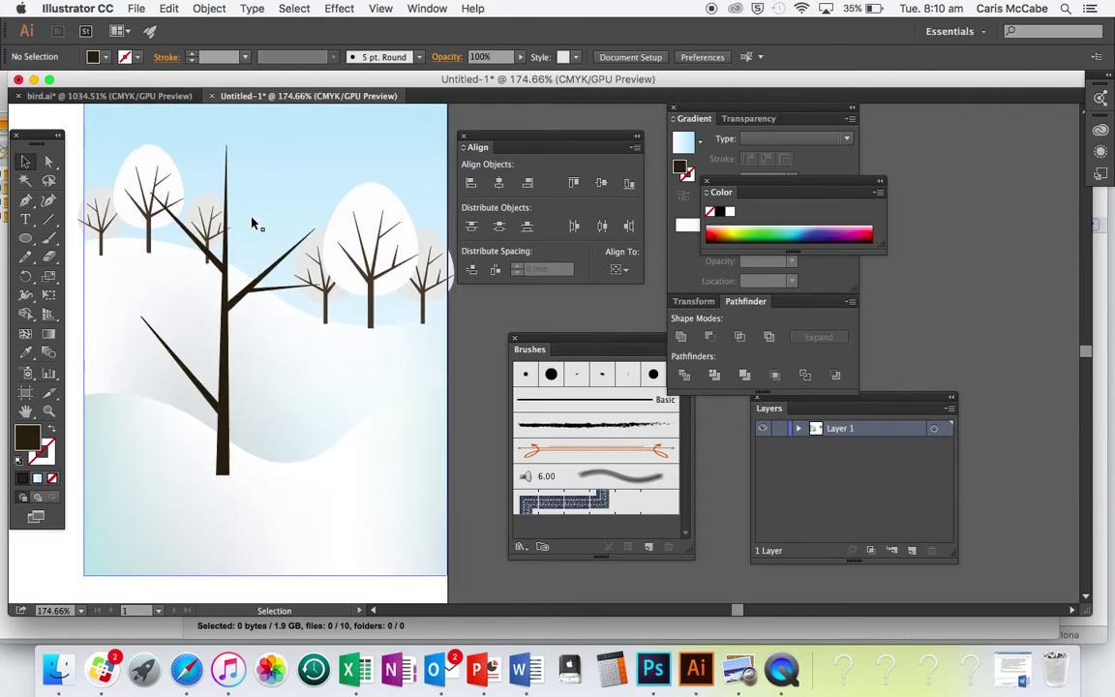
pyautogui.moveTo(227, 318); pyautogui.dragTo(230, 338)
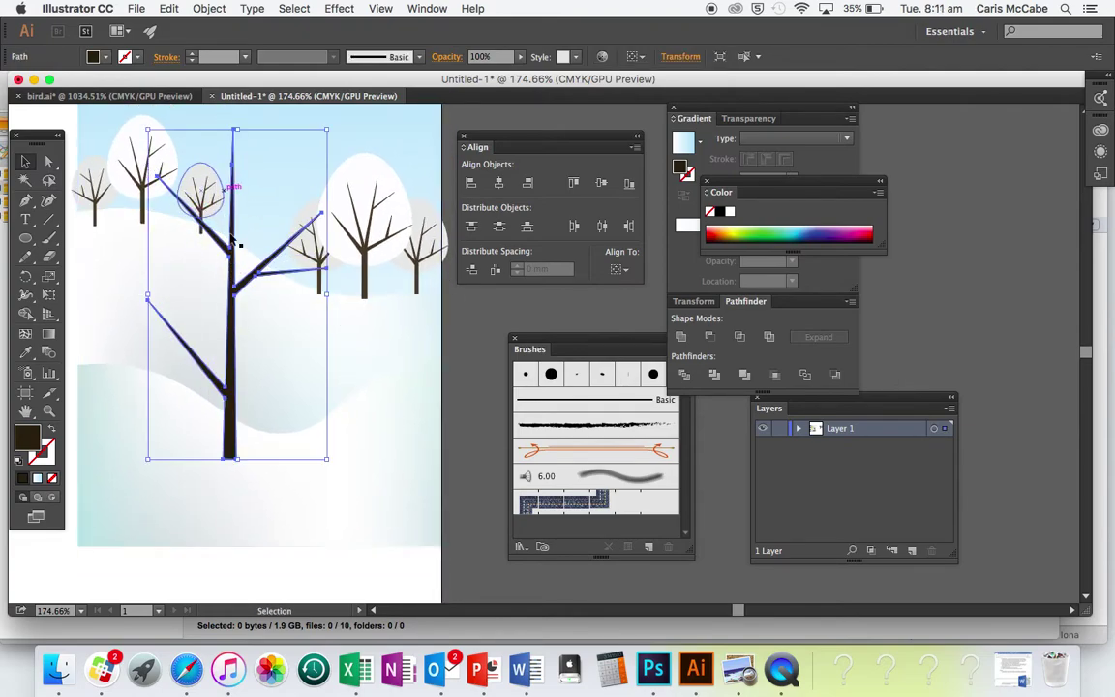
pyautogui.scroll(-3, 240, 255)
pyautogui.click(361, 193)
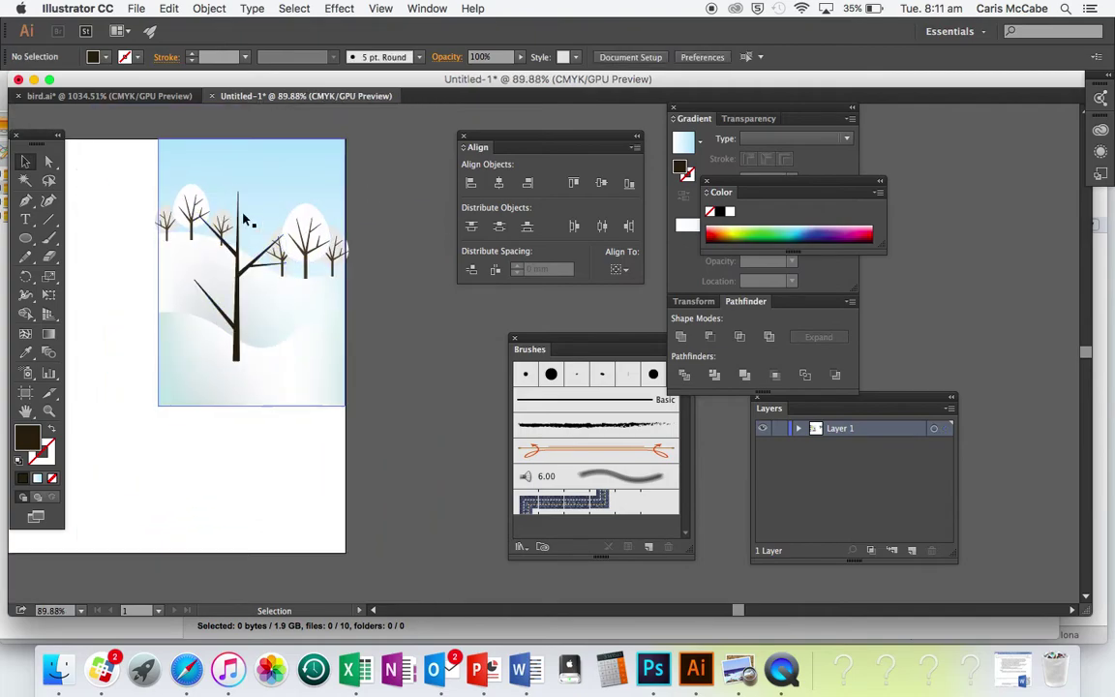
# Step: Enlarge the foreground tree upward so its top nears the upper edge of the sky, and nudge it slightly left
pyautogui.hscroll(-10, 396, 413)
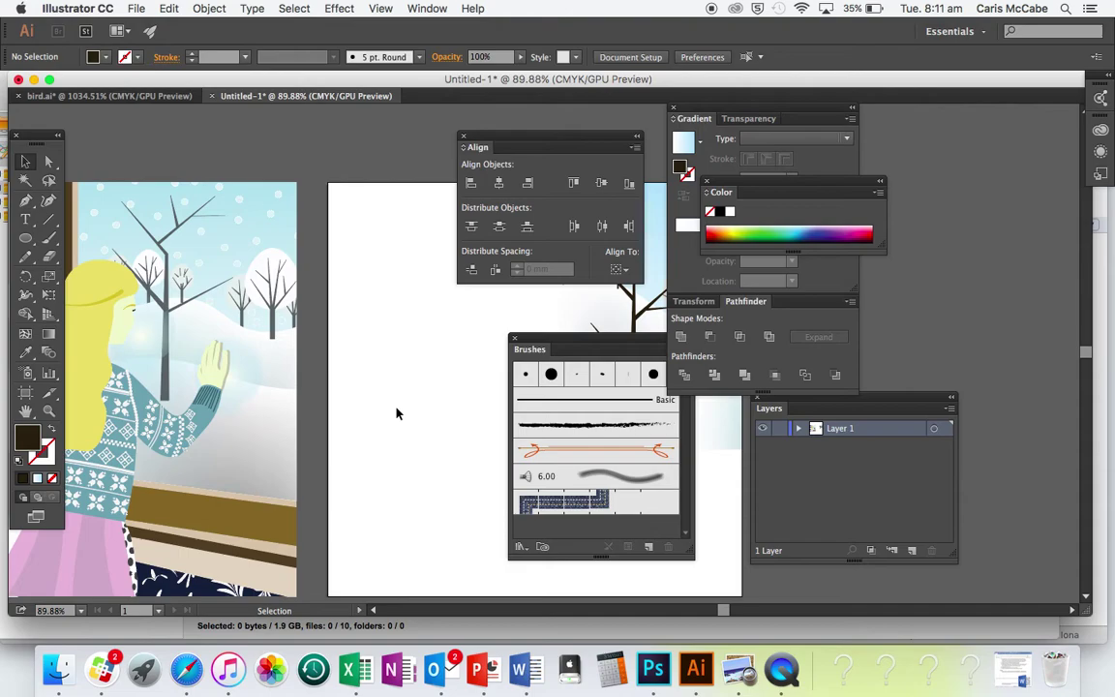
pyautogui.hscroll(10, 395, 413)
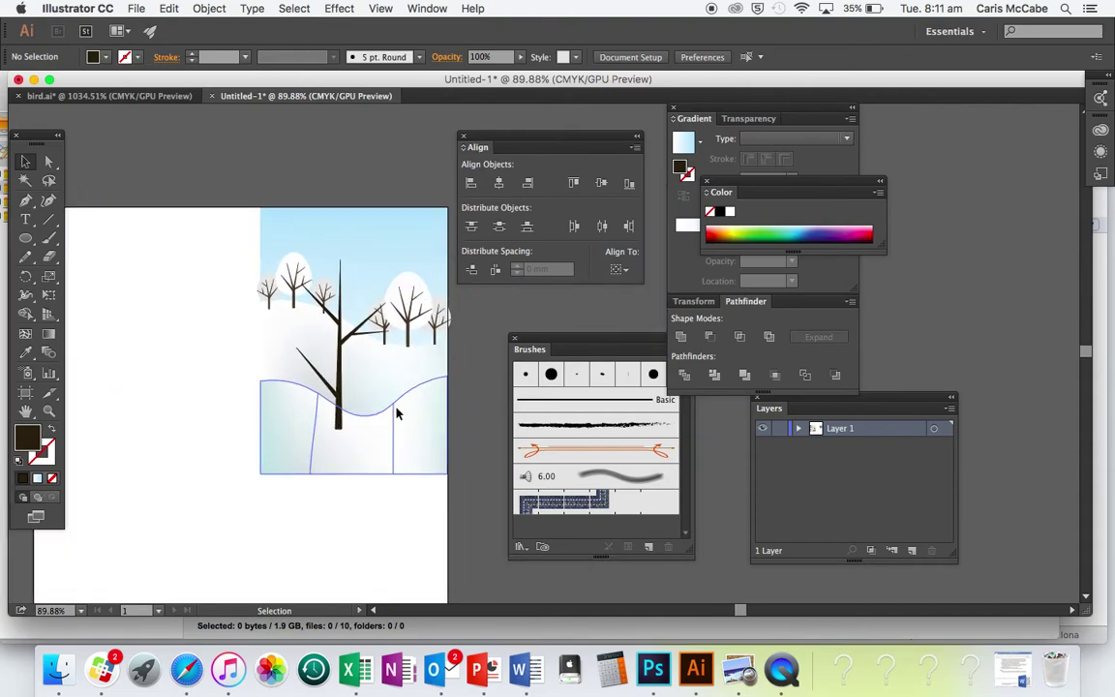
pyautogui.click(308, 337)
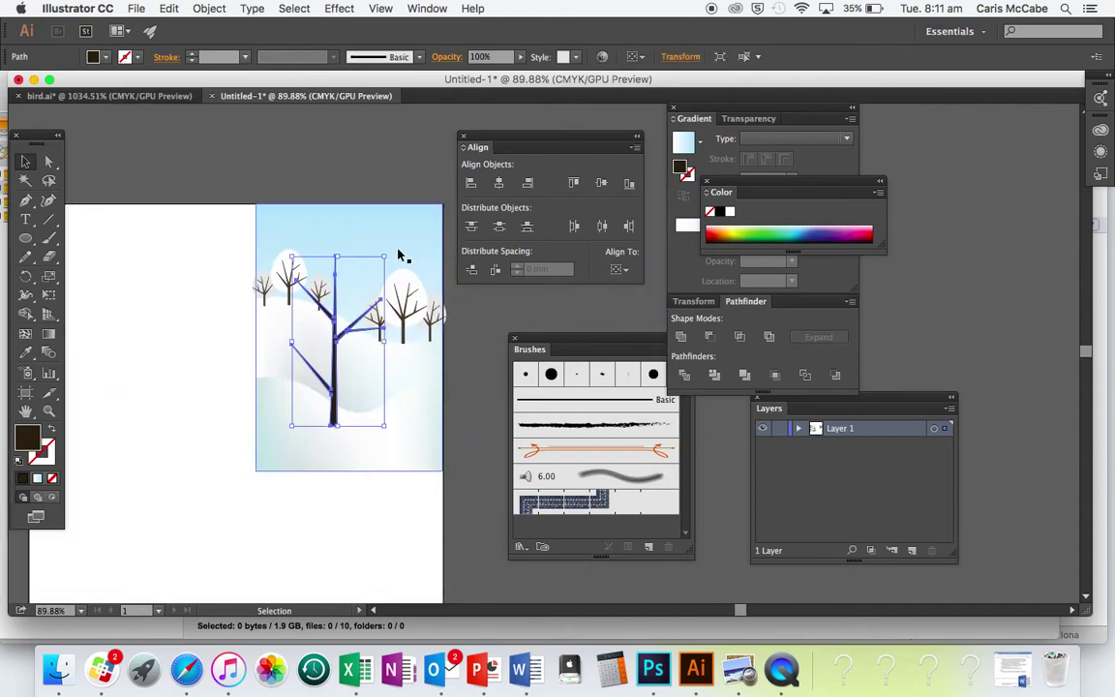
pyautogui.moveTo(386, 257); pyautogui.dragTo(395, 213)
pyautogui.click(399, 181)
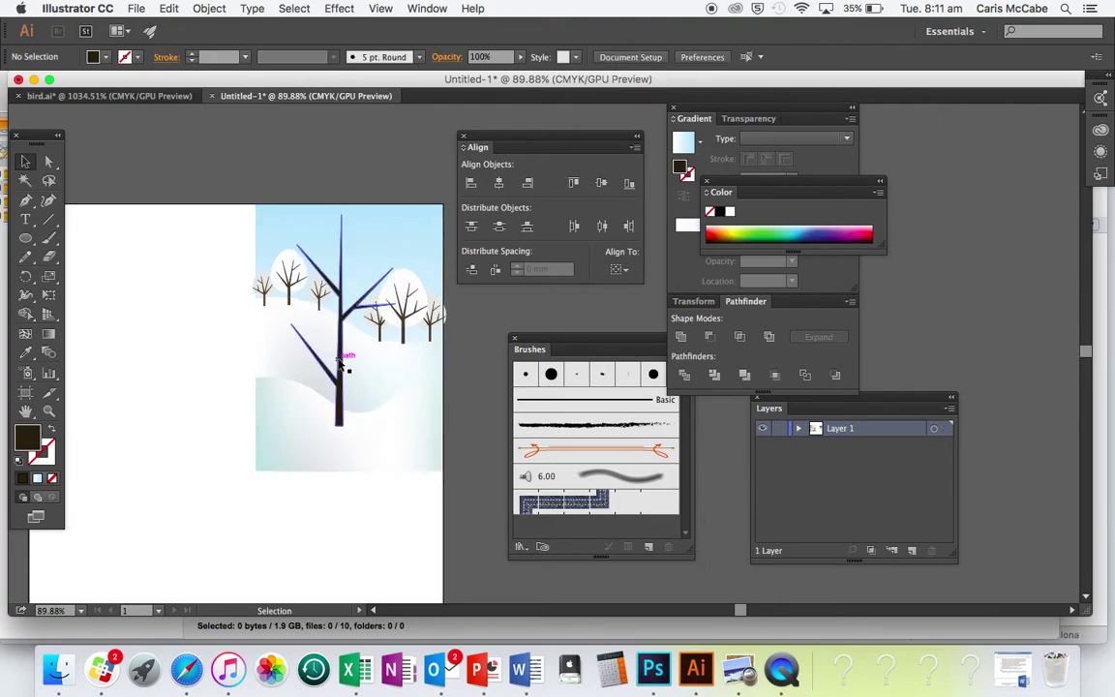
pyautogui.moveTo(339, 364); pyautogui.dragTo(333, 363)
pyautogui.click(268, 193)
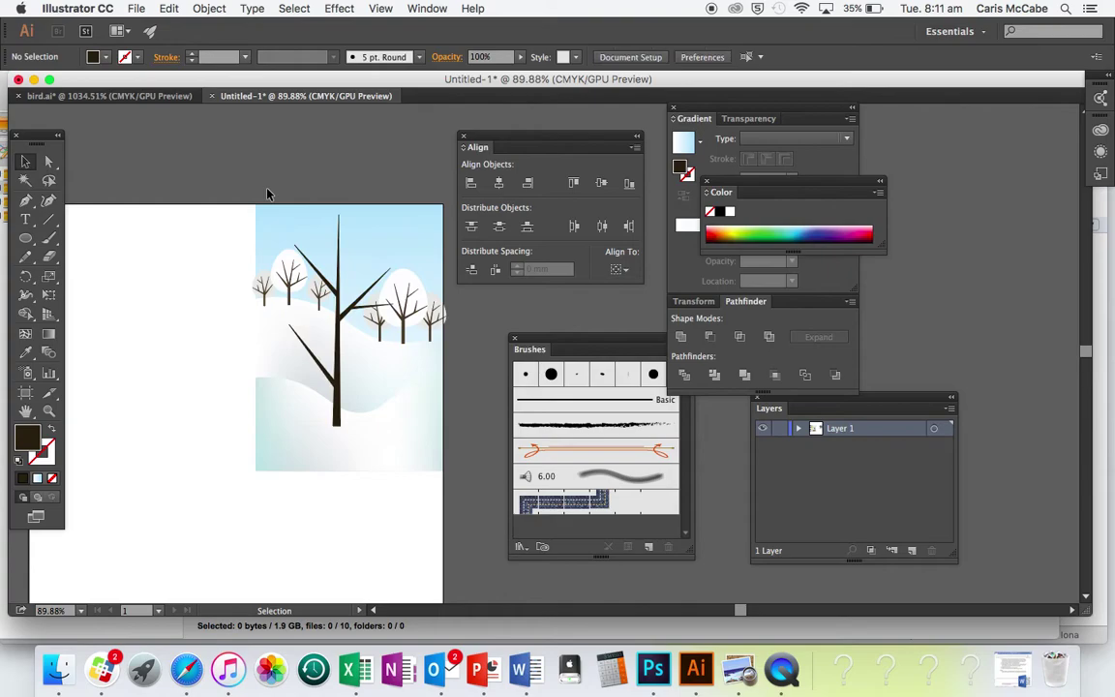
# Step: Draw a circle about 7.3 mm in diameter on the empty white area left of the scene with the Ellipse tool
pyautogui.scroll(5, 279, 150)
pyautogui.scroll(-5, 282, 149)
pyautogui.hscroll(-4, 282, 149)
pyautogui.click(28, 239)
pyautogui.moveTo(30, 240); pyautogui.dragTo(79, 275)
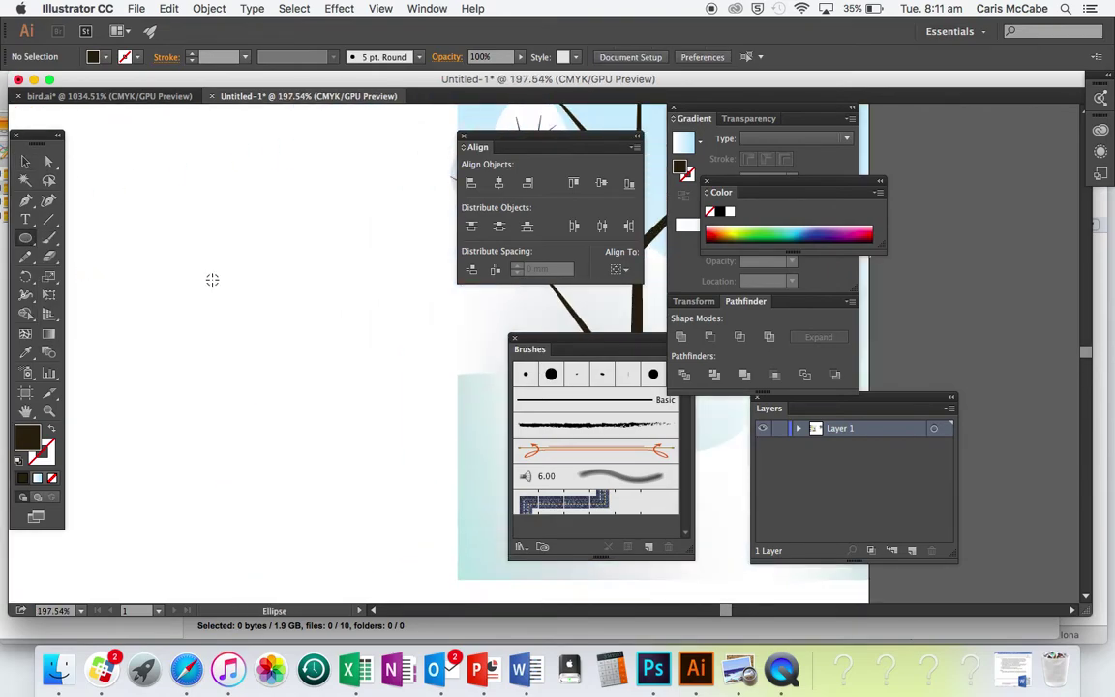
pyautogui.moveTo(212, 279); pyautogui.dragTo(228, 295)
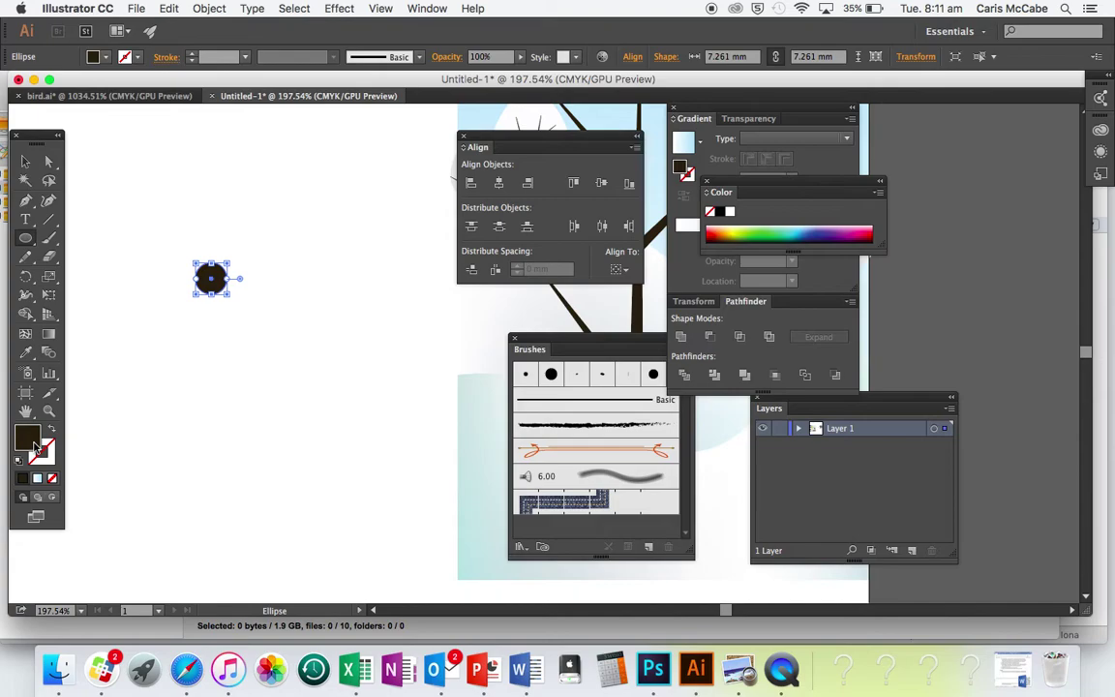
# Step: Fill the circle with white sampled from the crown of the left cluster's large tree
pyautogui.press('i')
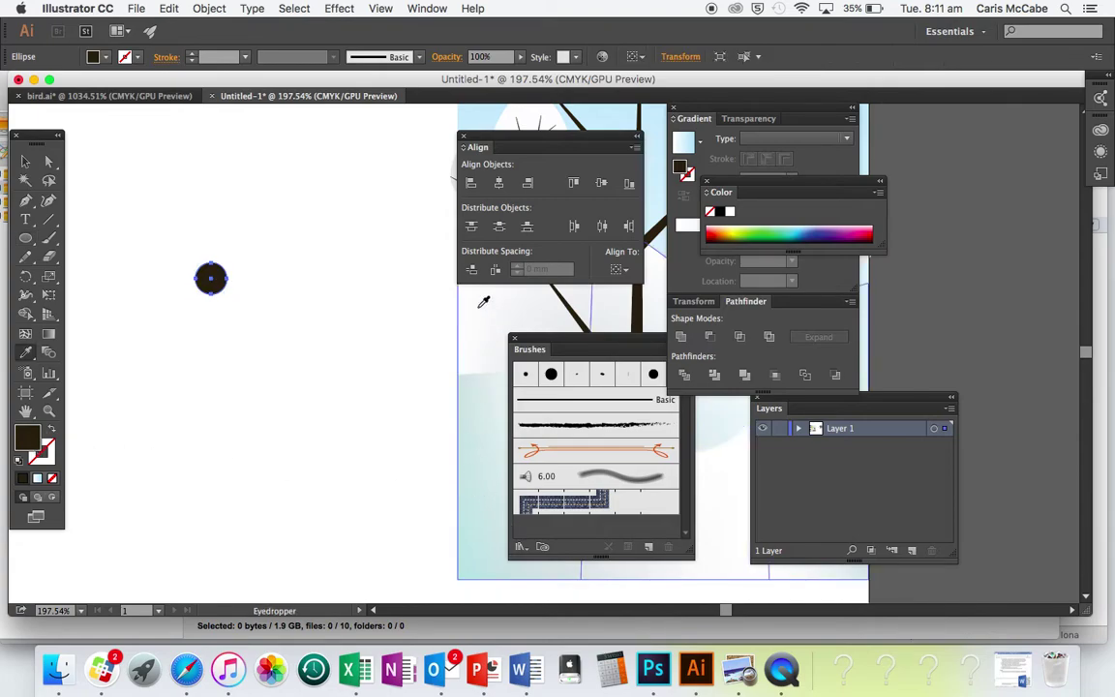
pyautogui.hscroll(6, 479, 308)
pyautogui.click(228, 228)
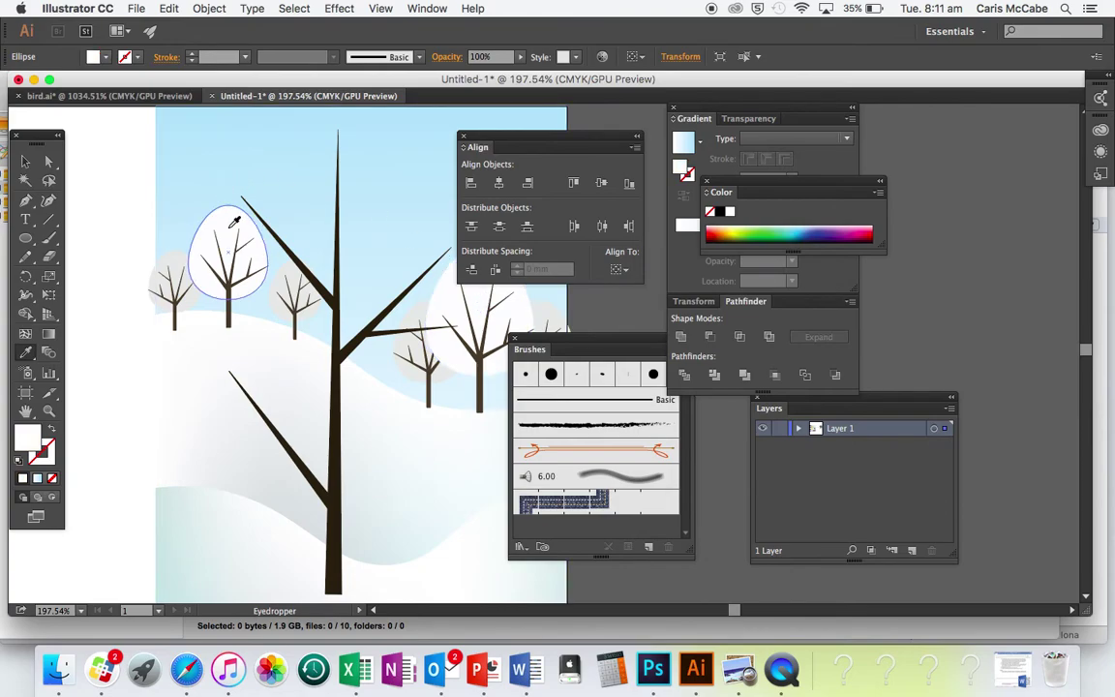
pyautogui.hscroll(-6, 228, 228)
pyautogui.hscroll(-1, 228, 229)
pyautogui.press('v')
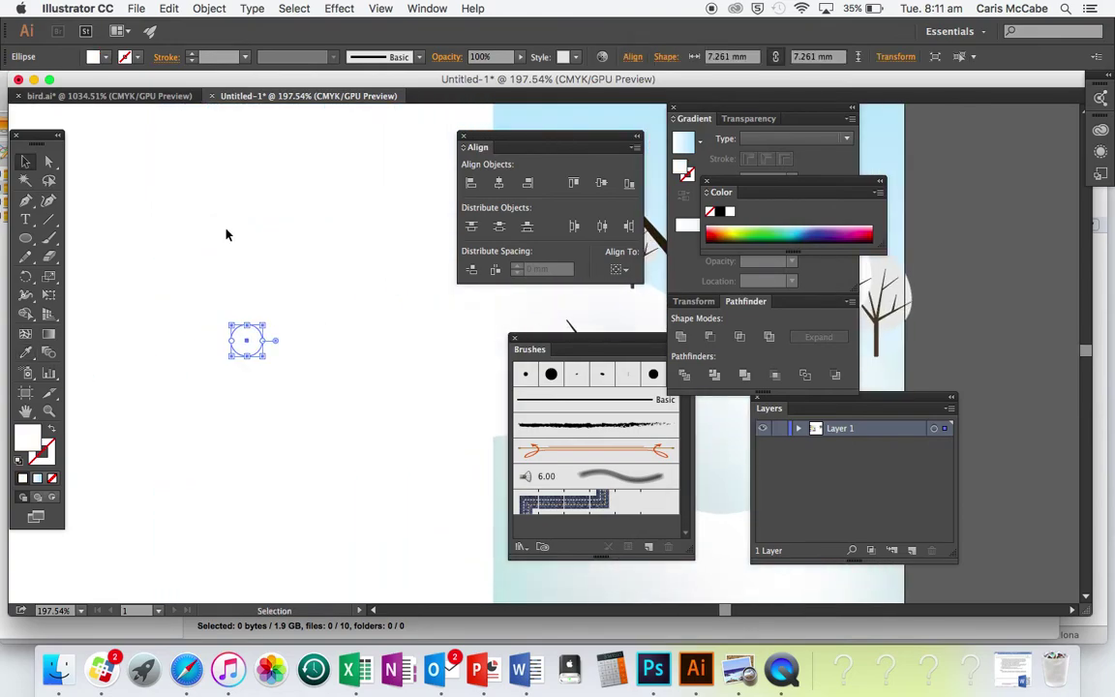
# Step: Fill the circle with the blue-to-white linear gradient swatch
pyautogui.press('a')
pyautogui.press('v')
pyautogui.press('a')
pyautogui.press('v')
pyautogui.click(108, 58)
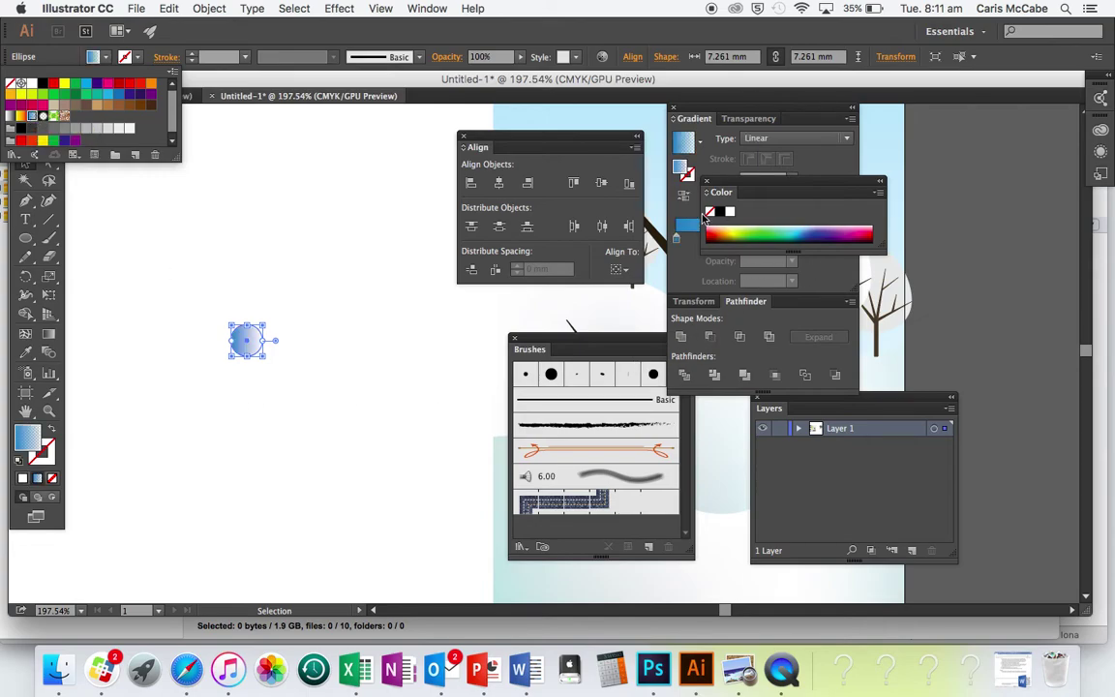
# Step: Change the circle's gradient fill type from linear to Radial
pyautogui.click(770, 110)
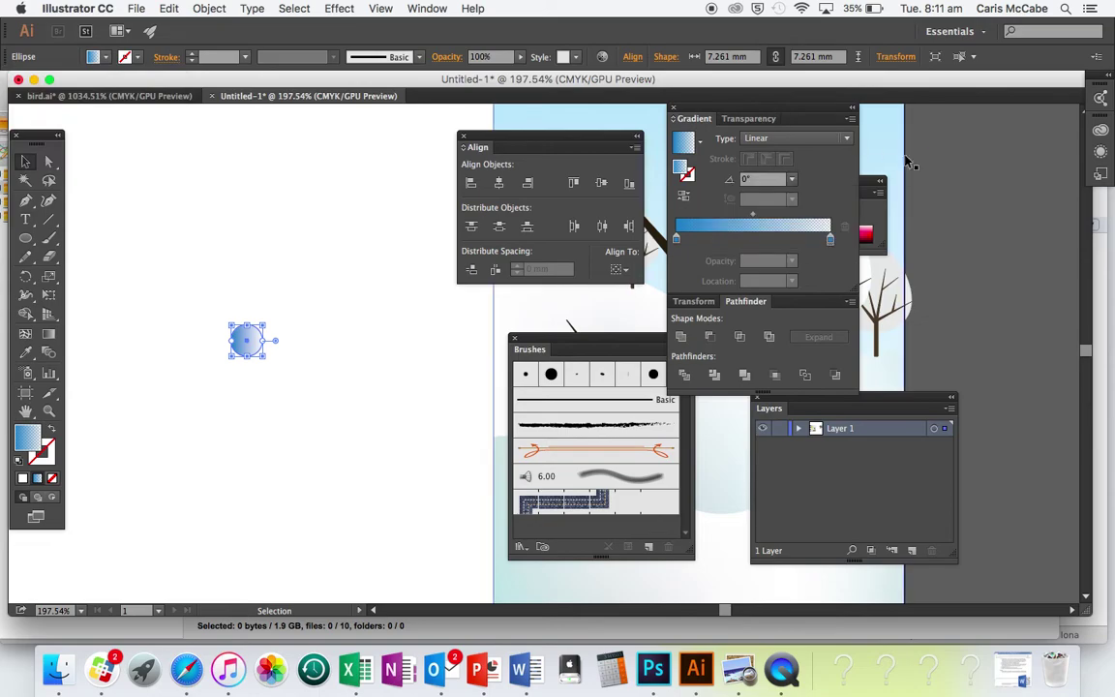
pyautogui.click(838, 134)
pyautogui.click(791, 175)
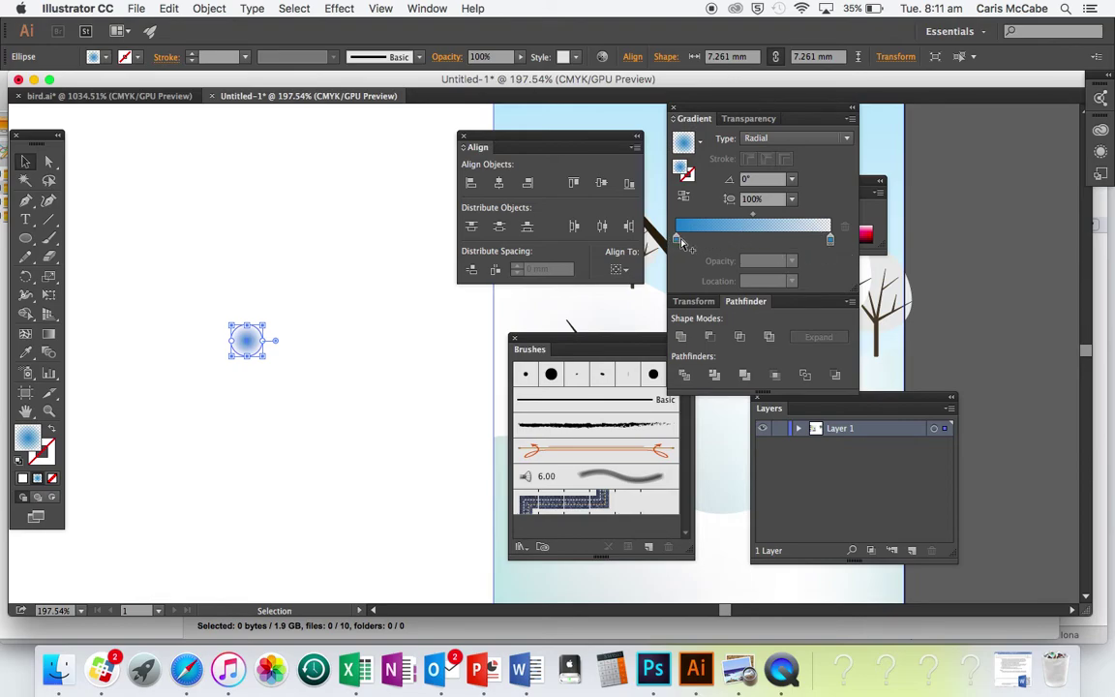
# Step: Recolour the inner stop of the circle's radial gradient to a pale blue with 18% cyan and no other ink
pyautogui.doubleClick(676, 240)
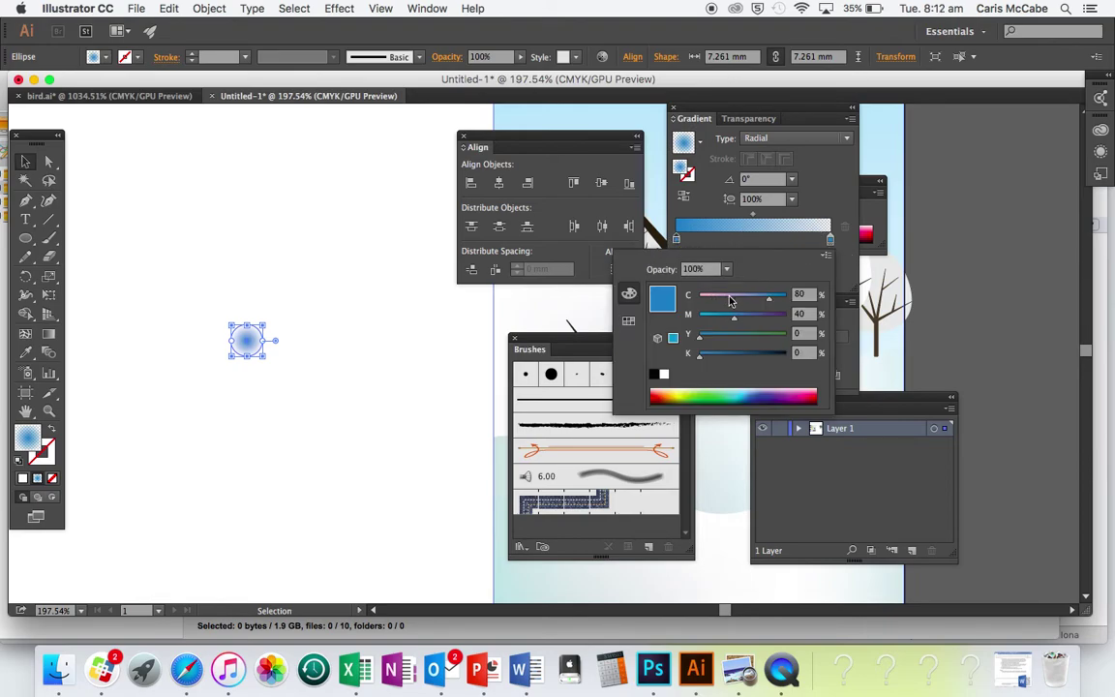
pyautogui.click(662, 375)
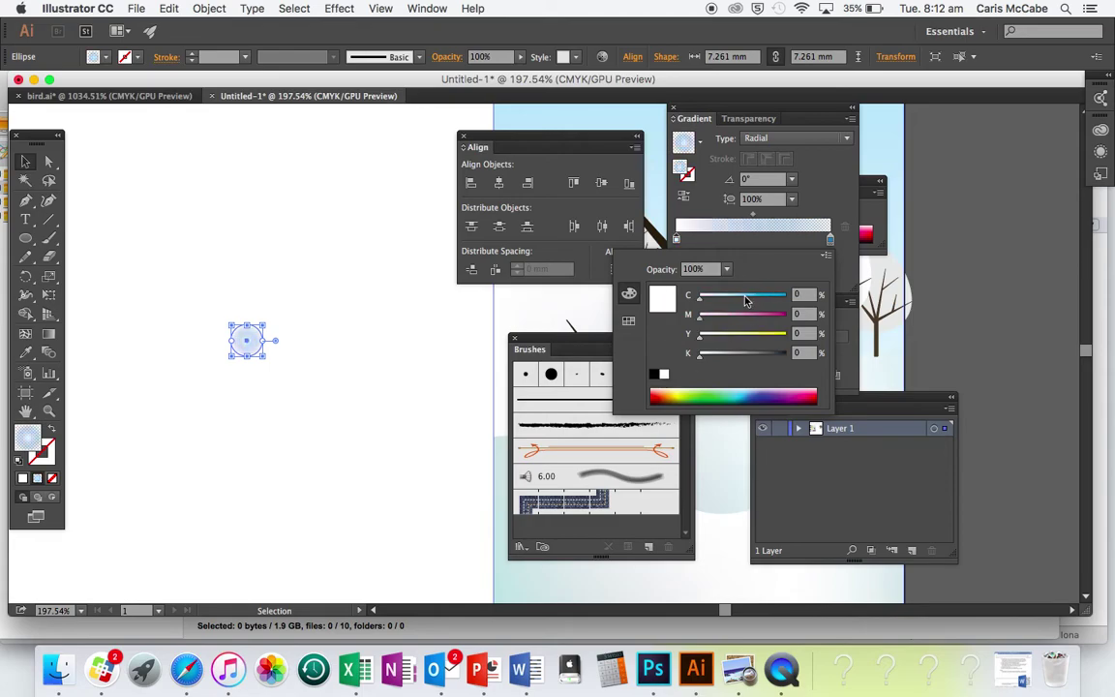
pyautogui.click(715, 299)
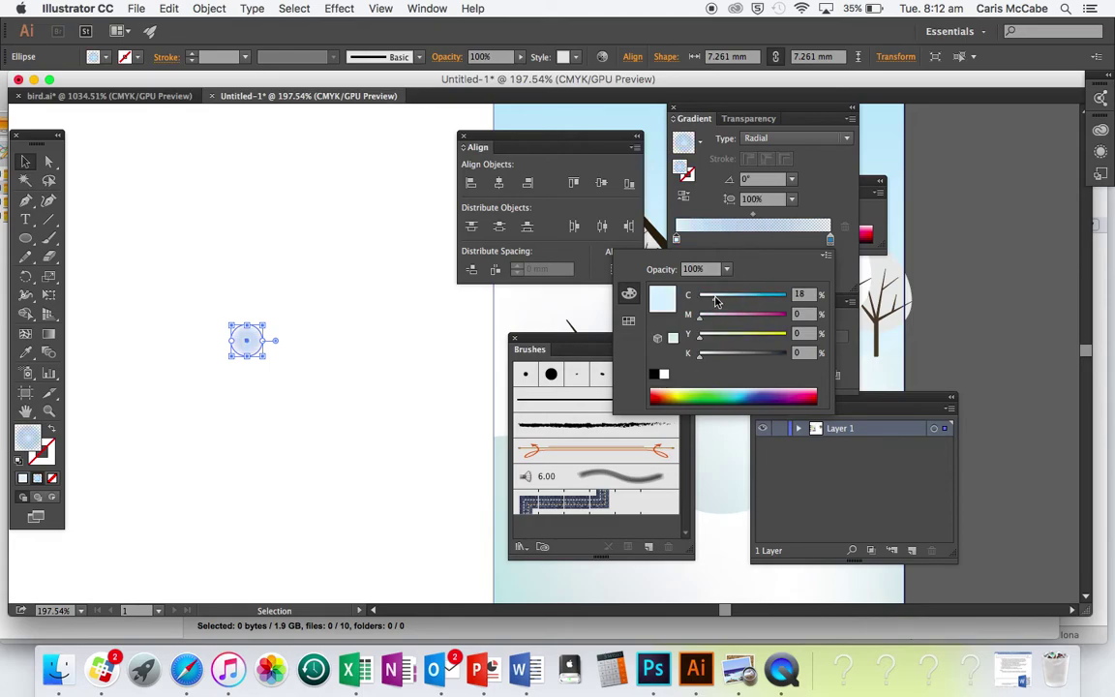
pyautogui.click(356, 316)
pyautogui.click(296, 323)
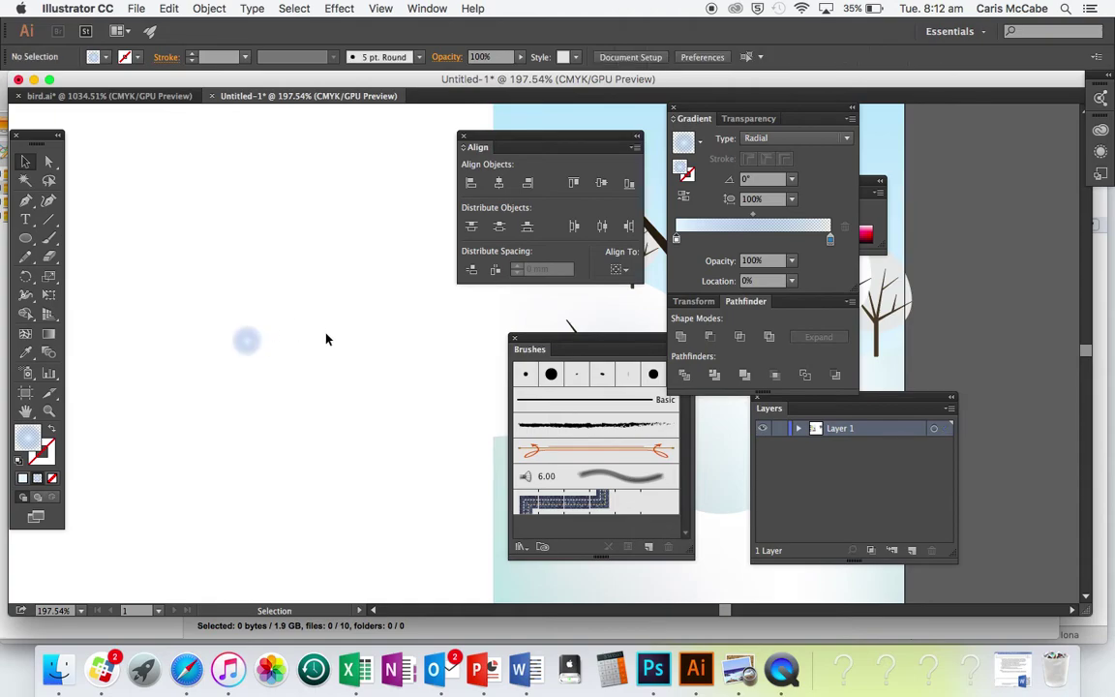
# Step: Recolour the transparent outer stop of the circle's radial gradient to a light grey with only 16% black
pyautogui.click(254, 338)
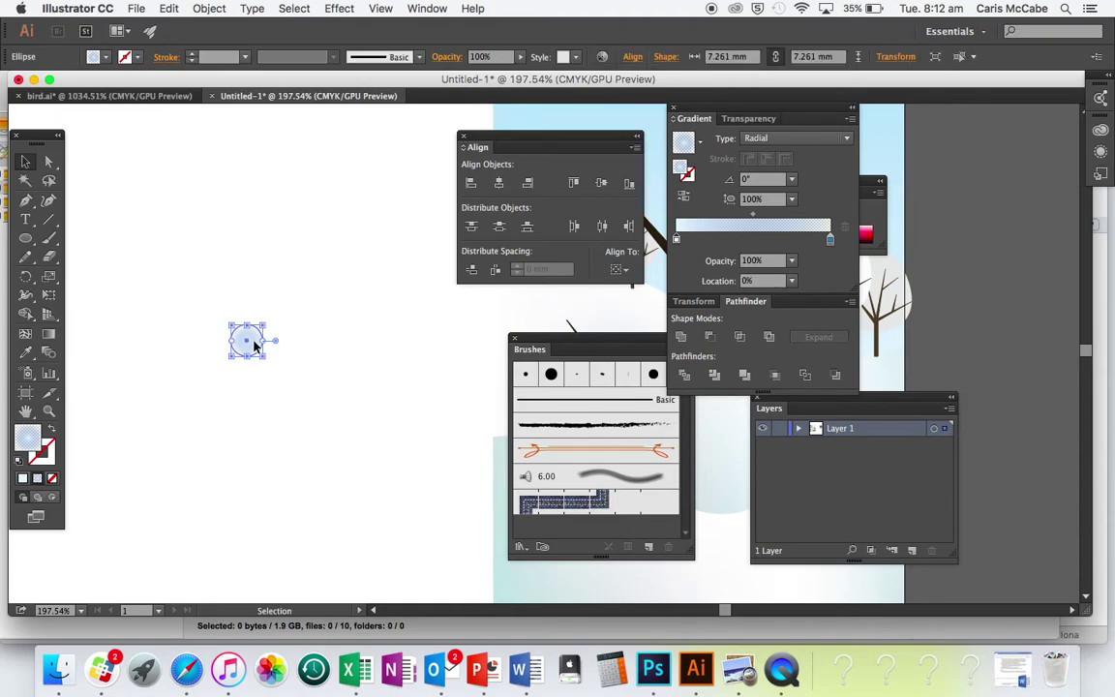
pyautogui.doubleClick(830, 242)
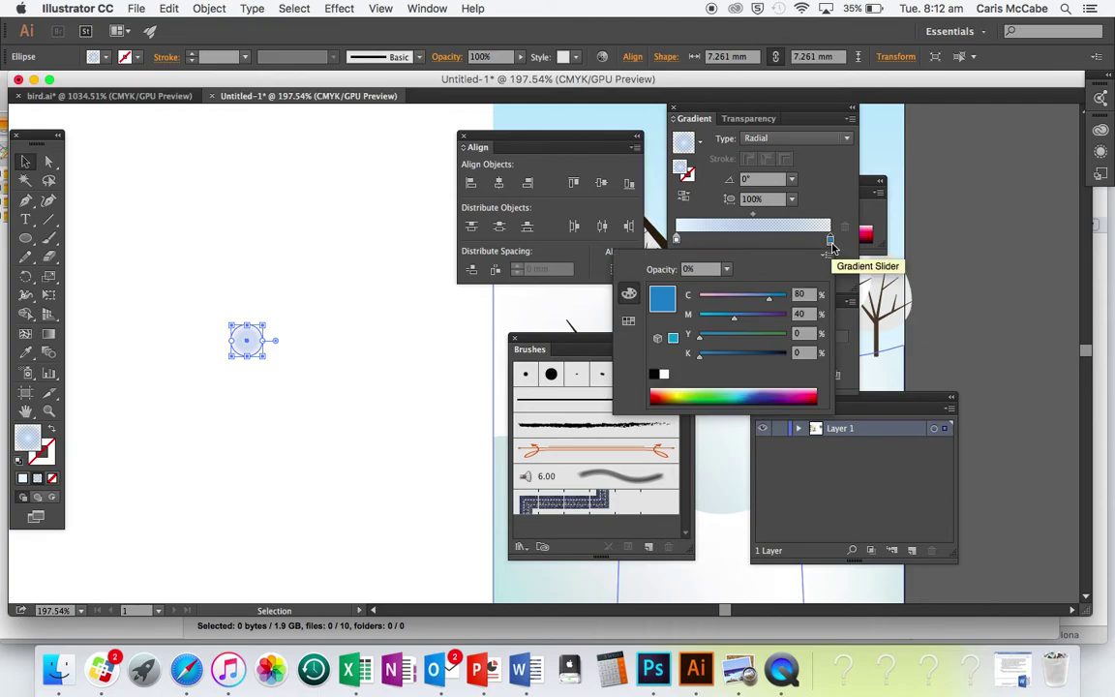
pyautogui.click(664, 374)
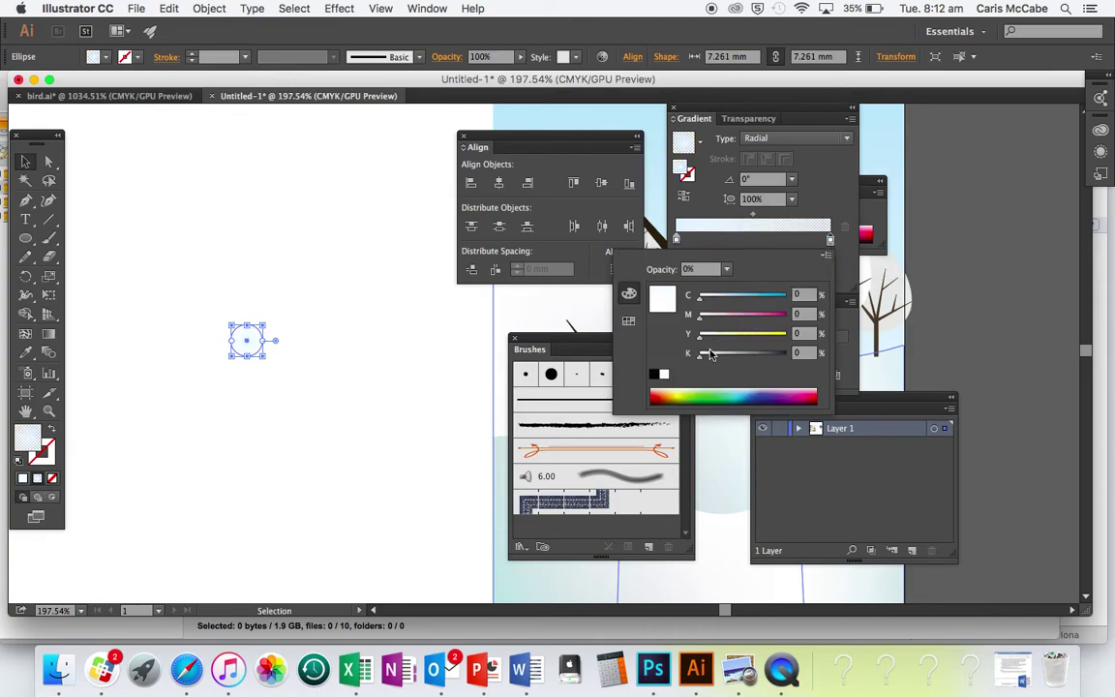
pyautogui.moveTo(710, 354); pyautogui.dragTo(713, 357)
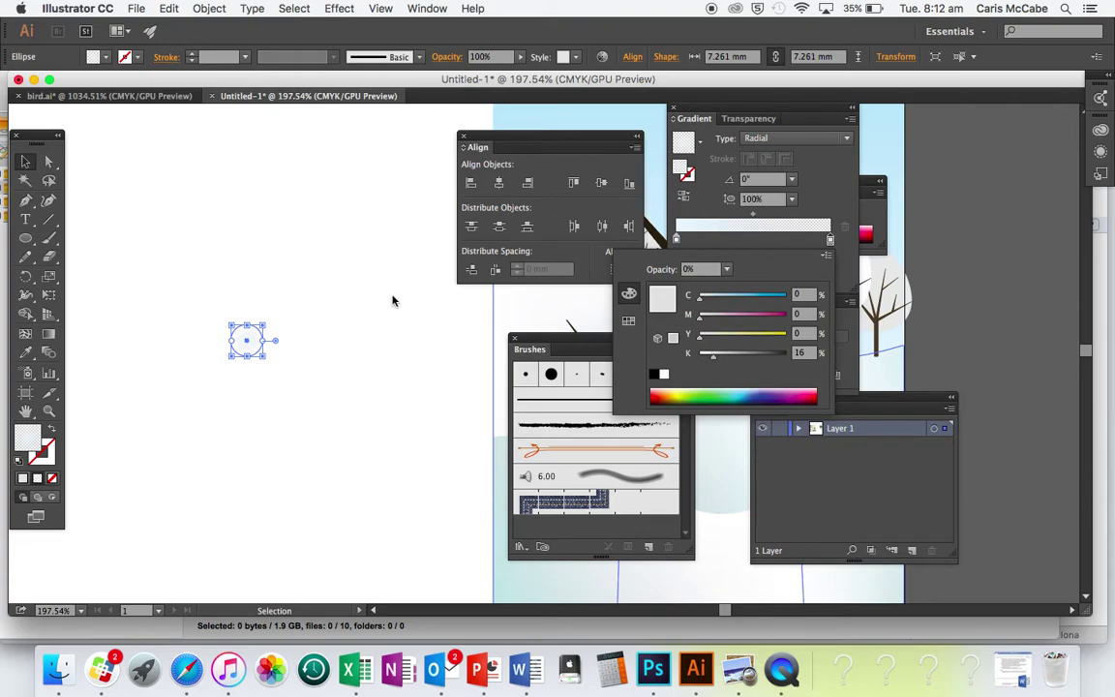
pyautogui.click(336, 321)
pyautogui.click(304, 346)
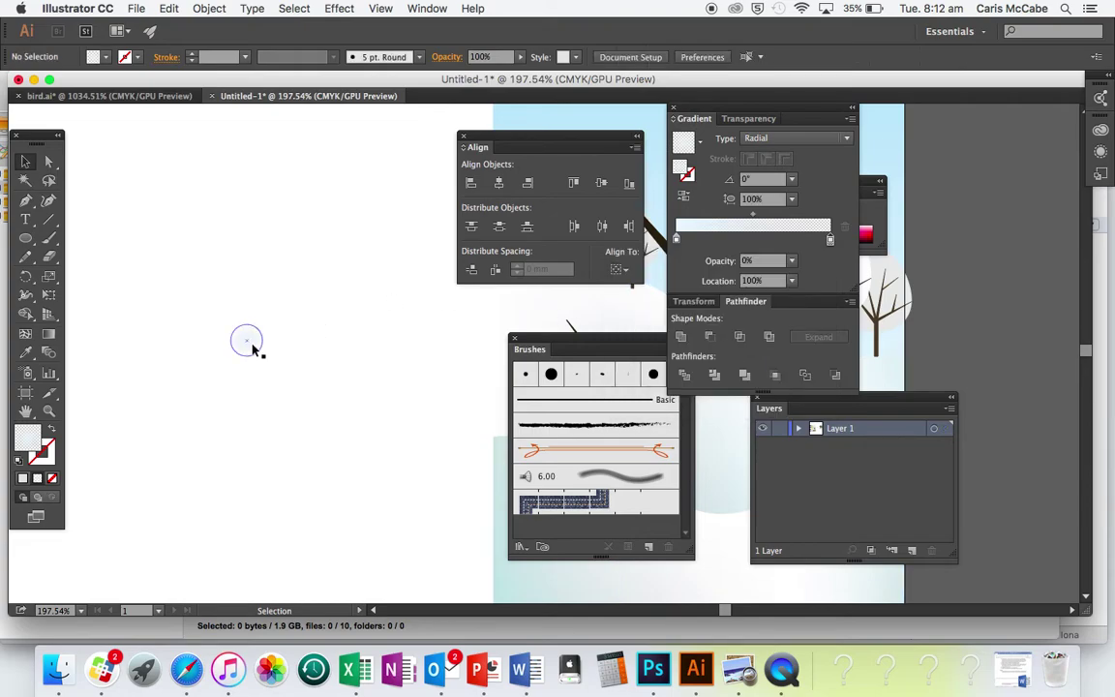
# Step: Shrink the gradient circle to about 4.3 mm in diameter
pyautogui.click(250, 345)
pyautogui.moveTo(262, 356); pyautogui.dragTo(358, 318)
pyautogui.click(268, 365)
pyautogui.scroll(3, 364, 350)
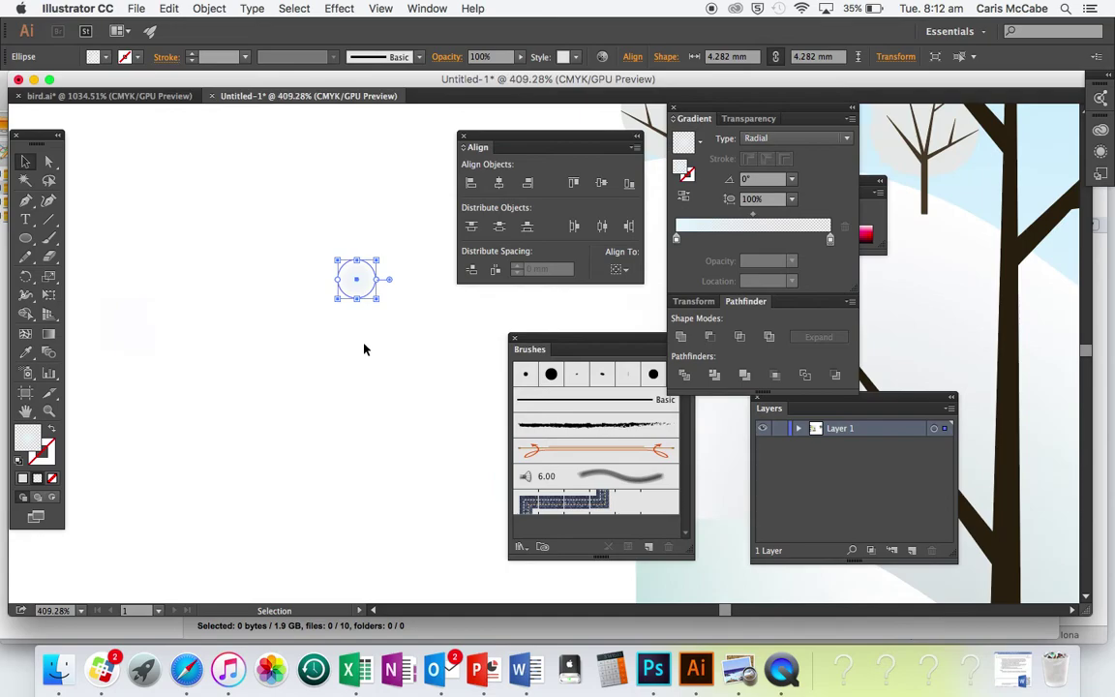
pyautogui.hscroll(2, 364, 349)
pyautogui.scroll(1, 364, 349)
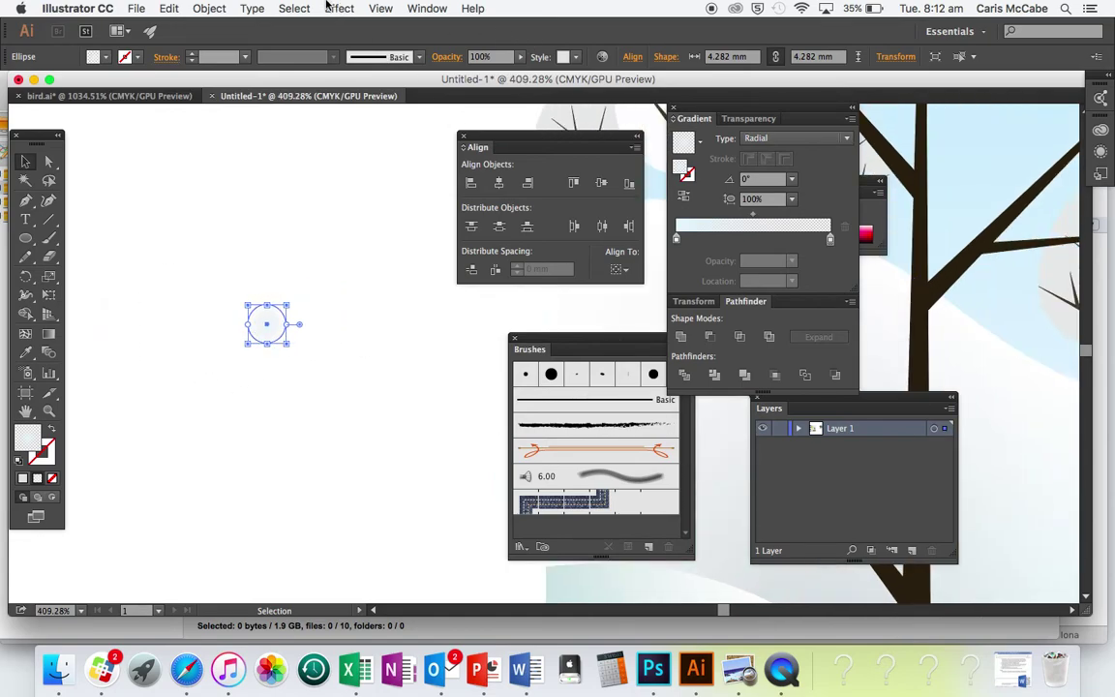
# Step: Display the document's symbols, and reduce the circle to about 3.3 mm in diameter while rotating it
pyautogui.click(418, 11)
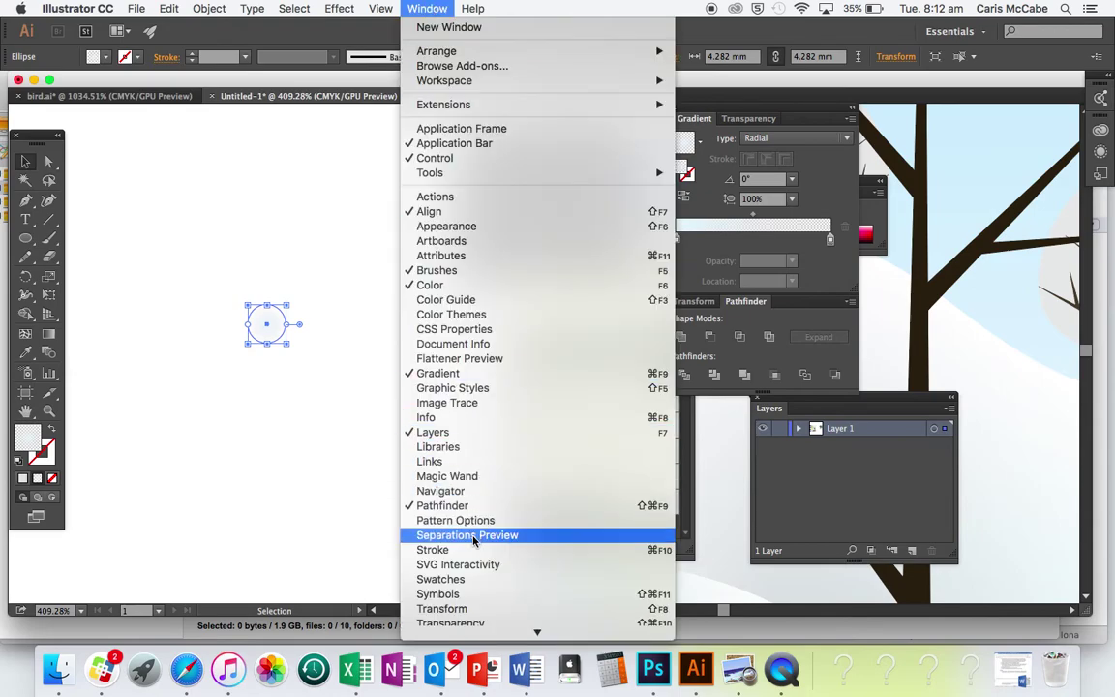
pyautogui.click(472, 598)
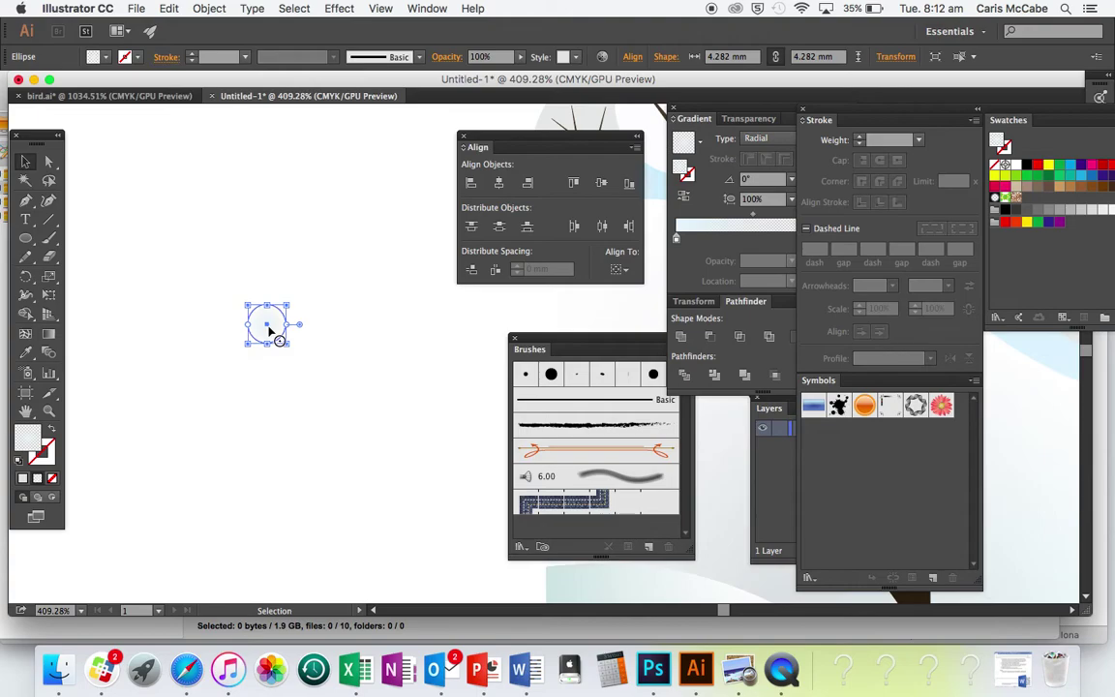
pyautogui.scroll(-5, 308, 369)
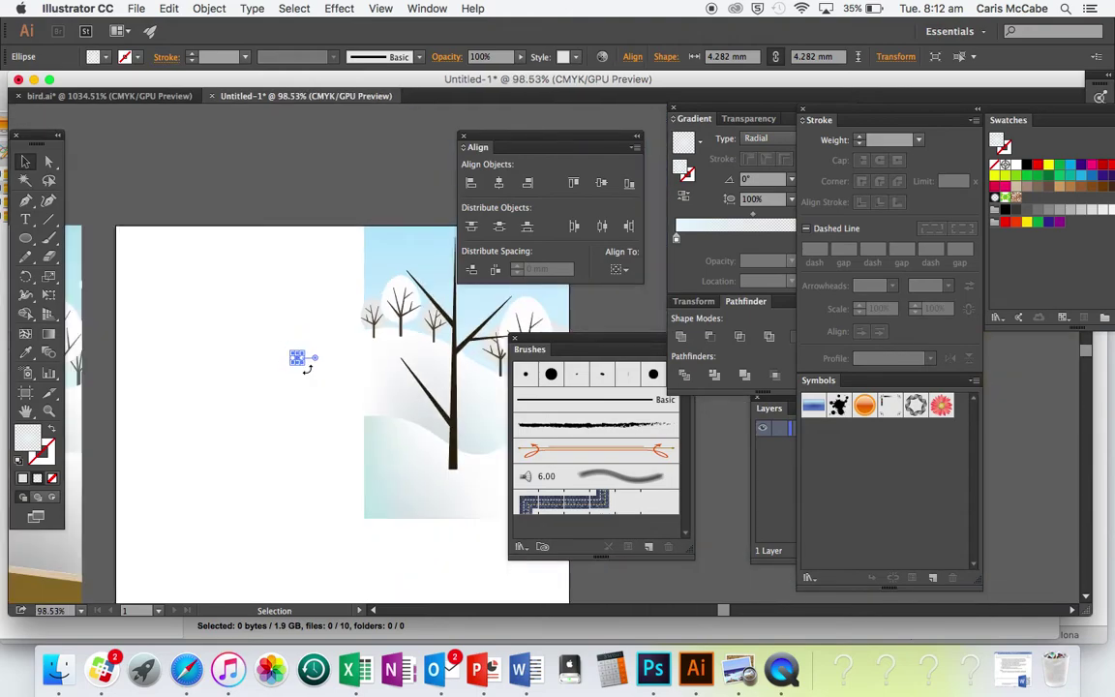
pyautogui.scroll(5, 306, 367)
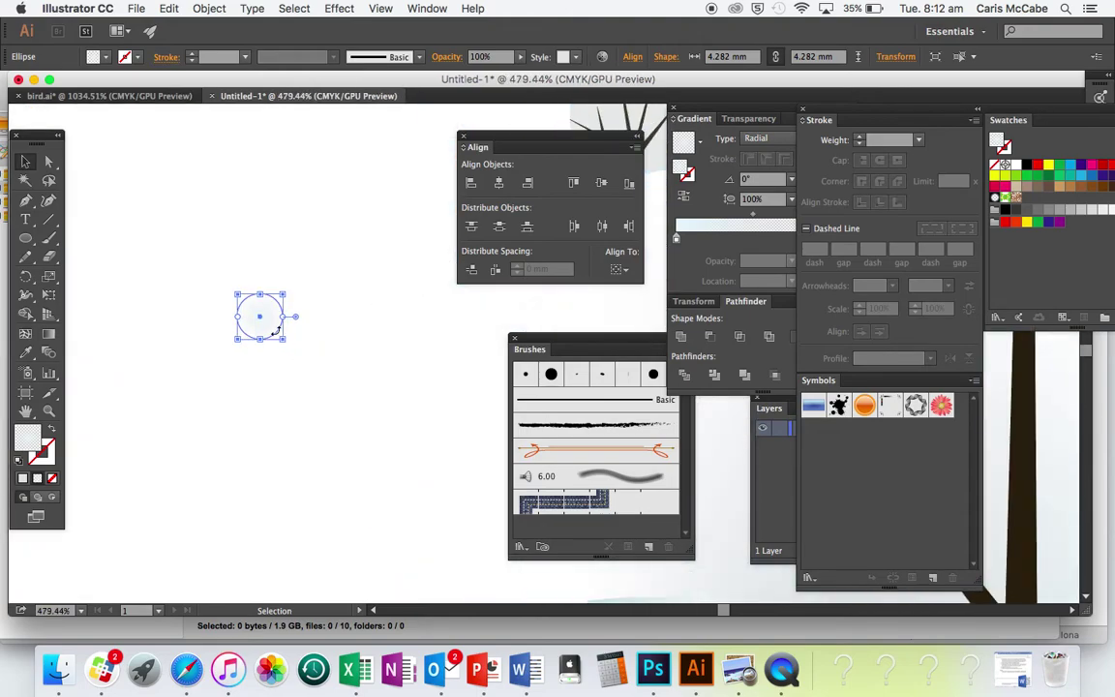
pyautogui.moveTo(283, 338); pyautogui.dragTo(274, 330)
pyautogui.moveTo(255, 286); pyautogui.dragTo(359, 406)
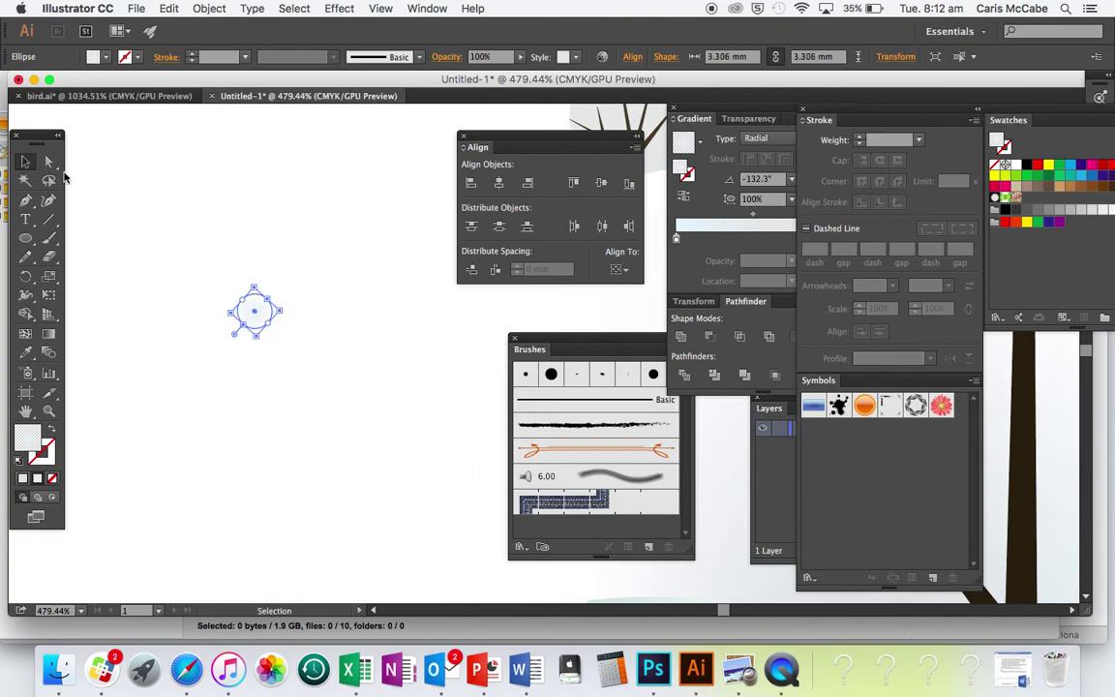
# Step: Add the soft circle to the symbols as a dynamic Movie Clip symbol with the default name New Symbol
pyautogui.click(193, 244)
pyautogui.moveTo(262, 311); pyautogui.dragTo(830, 469)
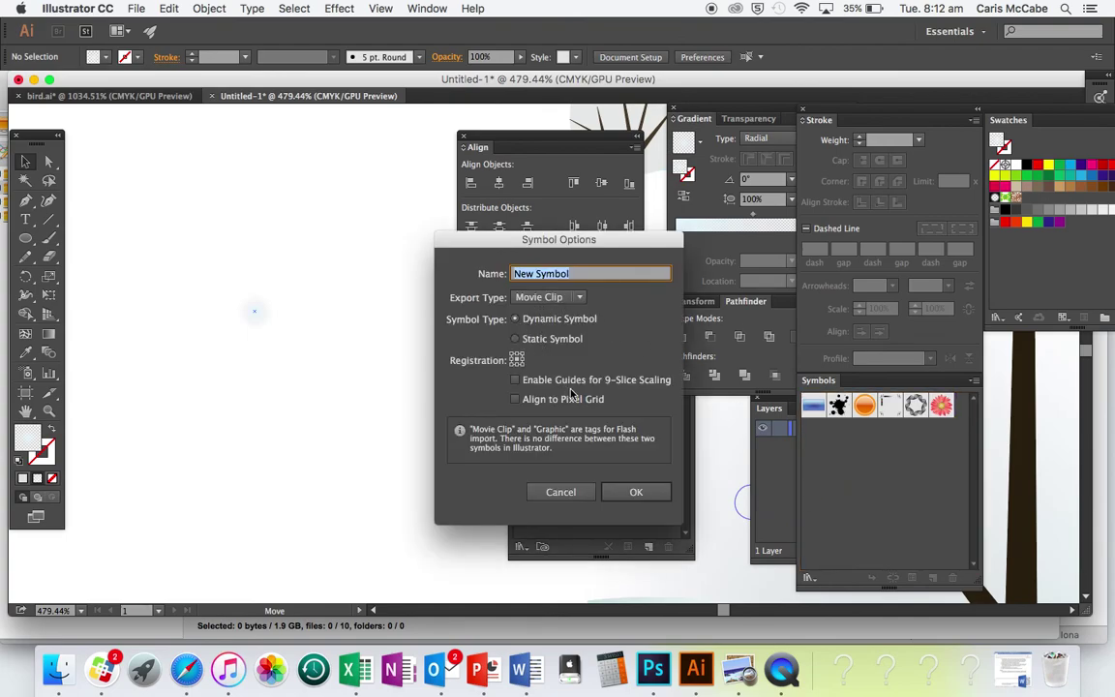
pyautogui.click(633, 494)
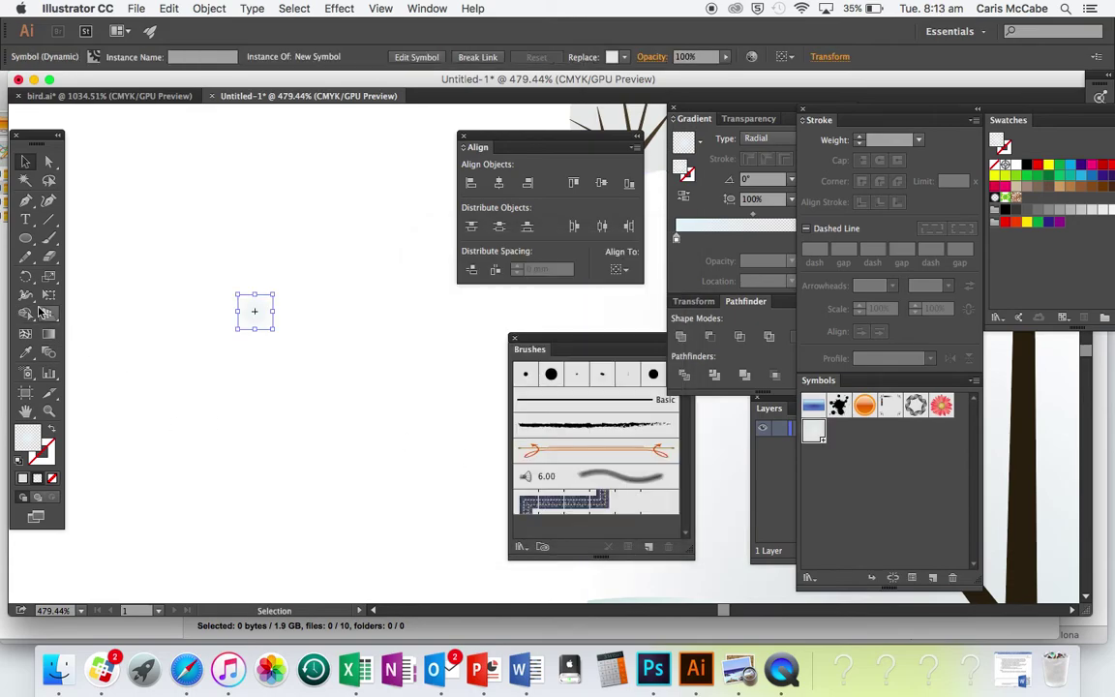
# Step: Spray snowflakes of the new symbol across the sky and upper hills with the Symbol Sprayer tool
pyautogui.click(26, 372)
pyautogui.scroll(-5, 331, 445)
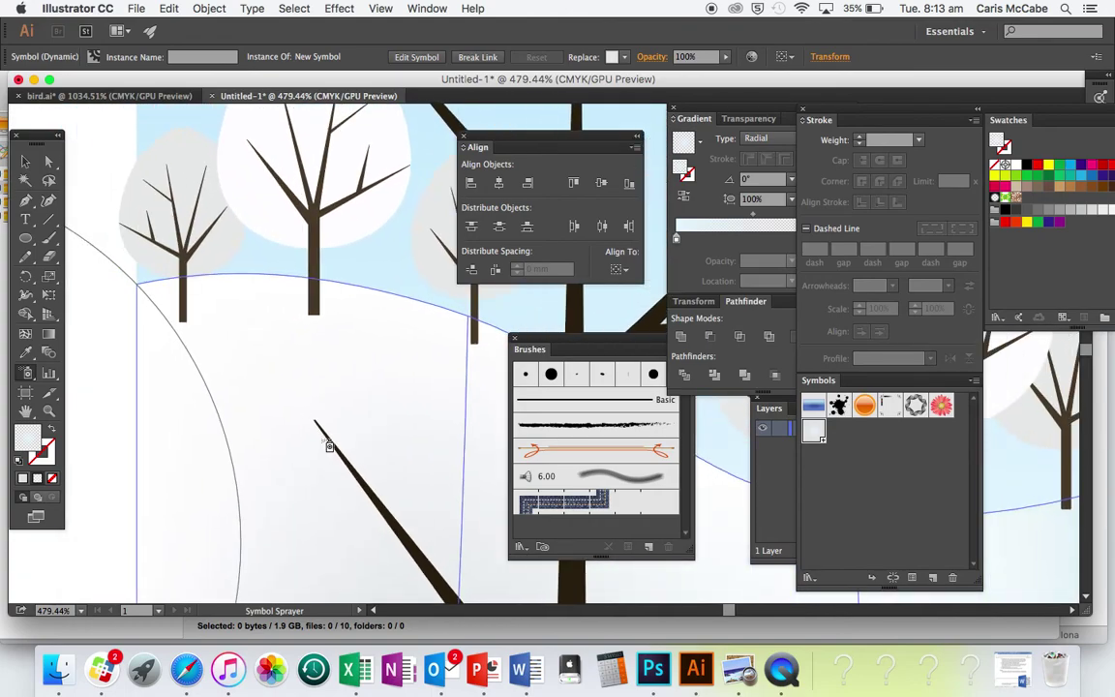
pyautogui.scroll(-1, 300, 469)
pyautogui.click(416, 344)
pyautogui.moveTo(331, 326)
pyautogui.mouseDown()
pyautogui.moveTo(434, 338)
pyautogui.moveTo(457, 319)
pyautogui.moveTo(404, 353)
pyautogui.moveTo(372, 341)
pyautogui.moveTo(394, 312)
pyautogui.moveTo(346, 353)
pyautogui.moveTo(351, 406)
pyautogui.moveTo(373, 388)
pyautogui.moveTo(446, 374)
pyautogui.moveTo(385, 165)
pyautogui.mouseUp()
pyautogui.scroll(6, 414, 394)
pyautogui.scroll(-6, 385, 166)
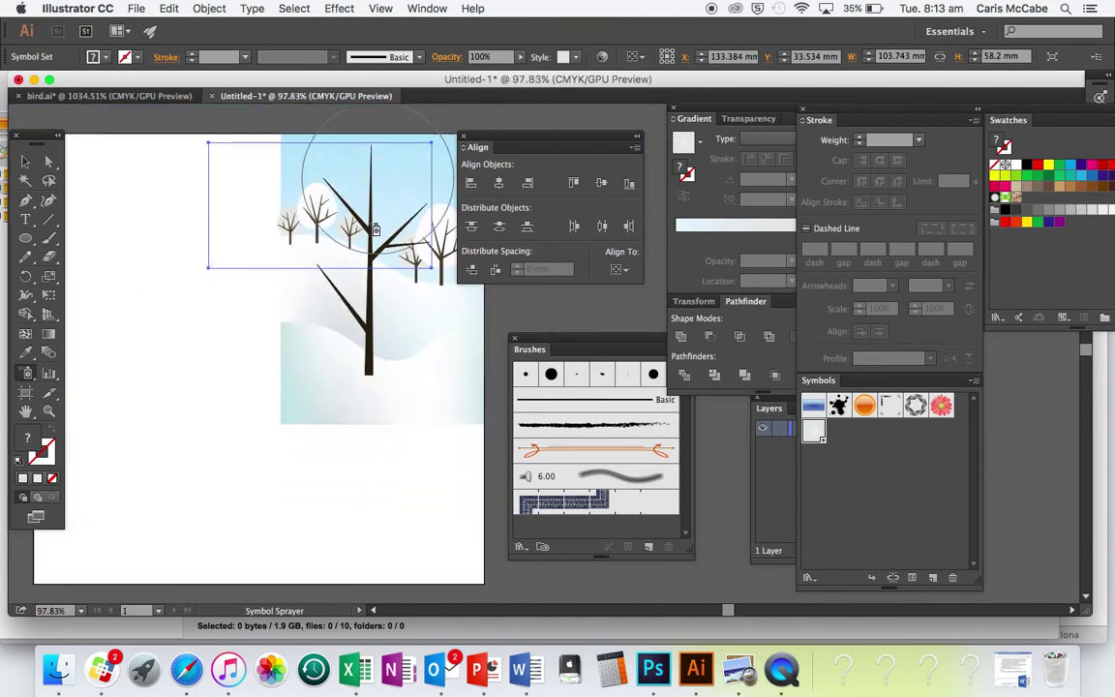
# Step: Spray more snowflakes over the lower hills and a dense cluster on the canvas beside the artboard
pyautogui.moveTo(312, 278)
pyautogui.mouseDown()
pyautogui.moveTo(380, 243)
pyautogui.moveTo(391, 213)
pyautogui.moveTo(329, 172)
pyautogui.moveTo(340, 149)
pyautogui.moveTo(302, 139)
pyautogui.moveTo(290, 170)
pyautogui.moveTo(315, 191)
pyautogui.moveTo(297, 144)
pyautogui.moveTo(314, 149)
pyautogui.moveTo(323, 191)
pyautogui.moveTo(294, 189)
pyautogui.moveTo(286, 227)
pyautogui.moveTo(315, 217)
pyautogui.moveTo(317, 234)
pyautogui.moveTo(270, 230)
pyautogui.moveTo(238, 198)
pyautogui.moveTo(281, 210)
pyautogui.moveTo(252, 155)
pyautogui.moveTo(280, 193)
pyautogui.moveTo(283, 169)
pyautogui.moveTo(296, 165)
pyautogui.moveTo(327, 216)
pyautogui.moveTo(317, 257)
pyautogui.moveTo(303, 261)
pyautogui.moveTo(286, 206)
pyautogui.moveTo(299, 237)
pyautogui.moveTo(262, 280)
pyautogui.moveTo(288, 305)
pyautogui.moveTo(232, 321)
pyautogui.moveTo(234, 259)
pyautogui.moveTo(199, 288)
pyautogui.moveTo(207, 319)
pyautogui.moveTo(175, 319)
pyautogui.moveTo(151, 254)
pyautogui.moveTo(140, 309)
pyautogui.moveTo(280, 348)
pyautogui.moveTo(248, 322)
pyautogui.moveTo(239, 370)
pyautogui.moveTo(305, 325)
pyautogui.moveTo(304, 287)
pyautogui.mouseUp()
pyautogui.hscroll(4, 316, 188)
pyautogui.moveTo(436, 312); pyautogui.dragTo(438, 319)
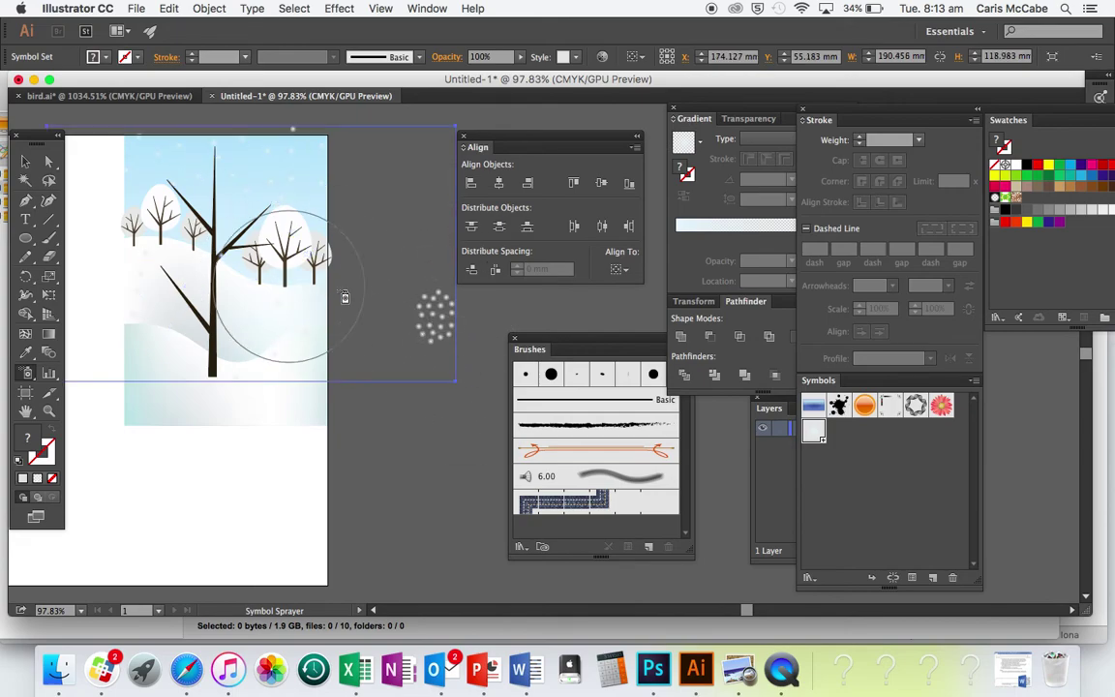
# Step: Add further snowflakes around the foreground tree and in the upper sky, and deselect the symbol set
pyautogui.click(242, 209)
pyautogui.click(248, 227)
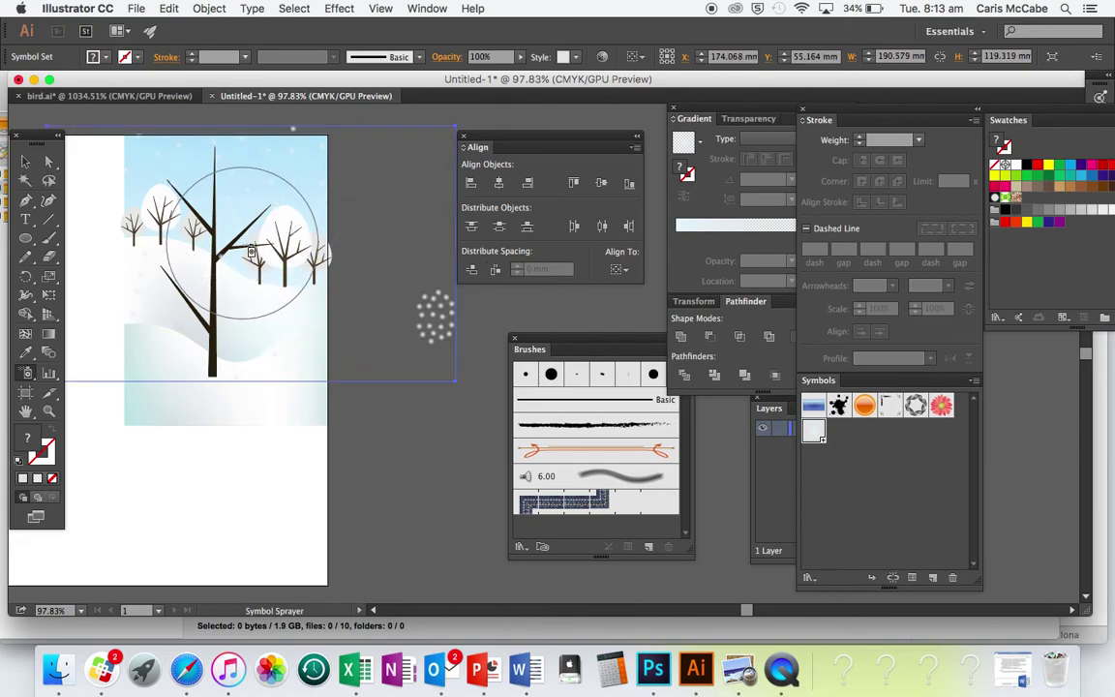
pyautogui.moveTo(250, 252)
pyautogui.mouseDown()
pyautogui.moveTo(264, 285)
pyautogui.moveTo(308, 323)
pyautogui.moveTo(168, 270)
pyautogui.moveTo(179, 264)
pyautogui.moveTo(170, 186)
pyautogui.moveTo(126, 192)
pyautogui.moveTo(147, 161)
pyautogui.moveTo(160, 201)
pyautogui.moveTo(196, 186)
pyautogui.mouseUp()
pyautogui.click(201, 199)
pyautogui.click(177, 166)
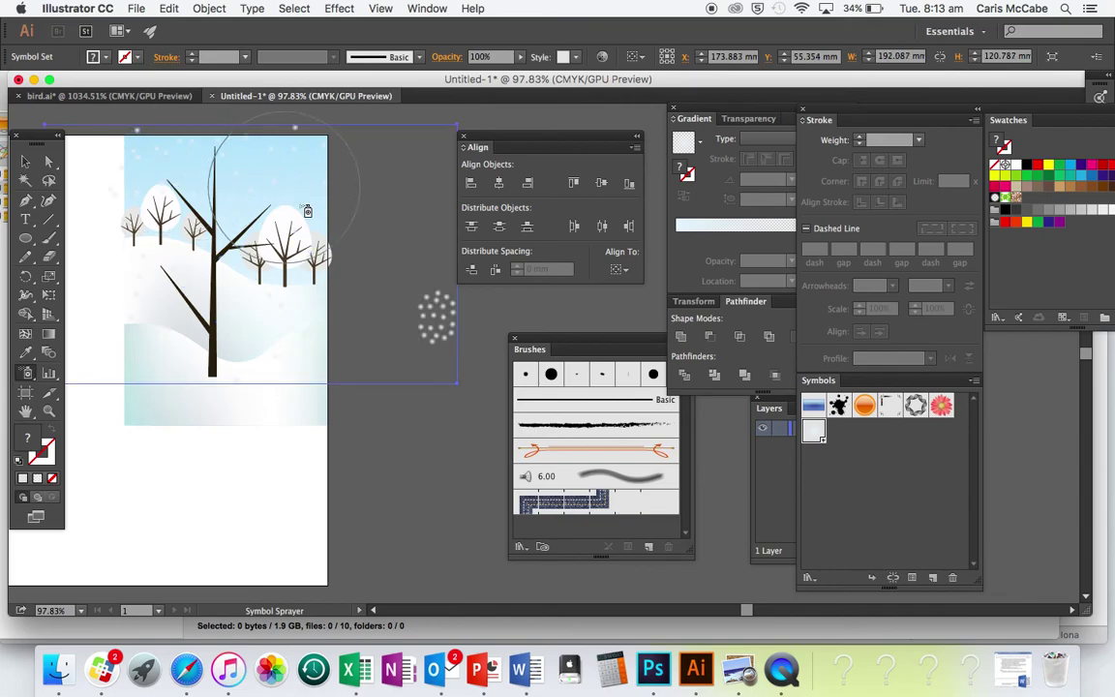
pyautogui.scroll(5, 320, 225)
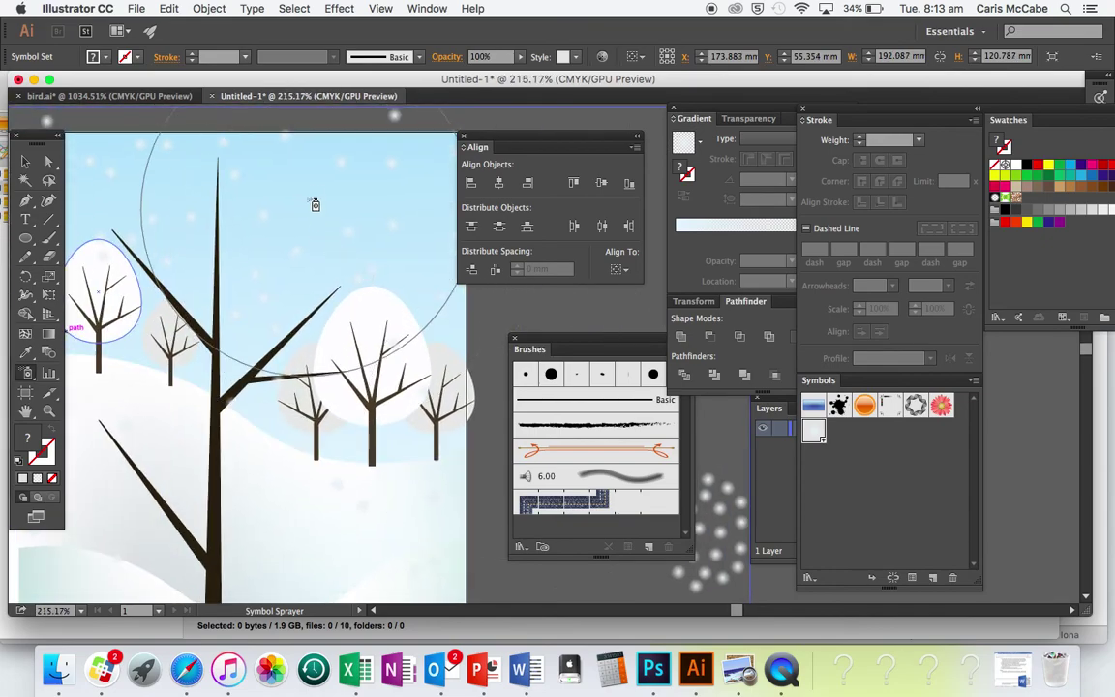
pyautogui.click(326, 216)
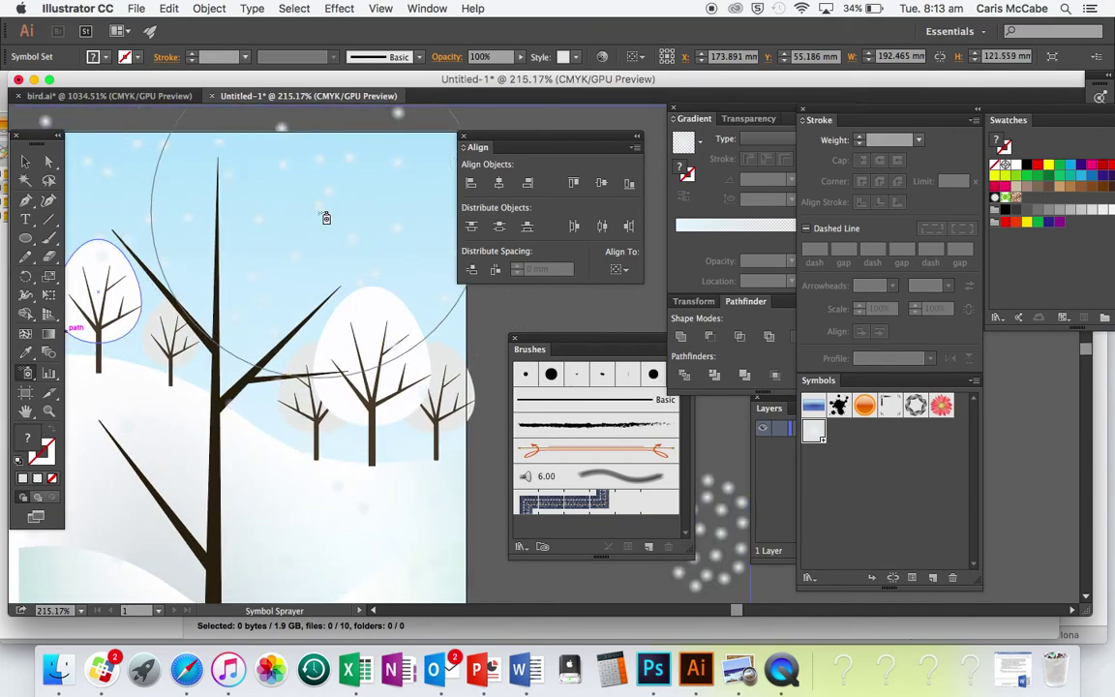
pyautogui.scroll(-5, 326, 218)
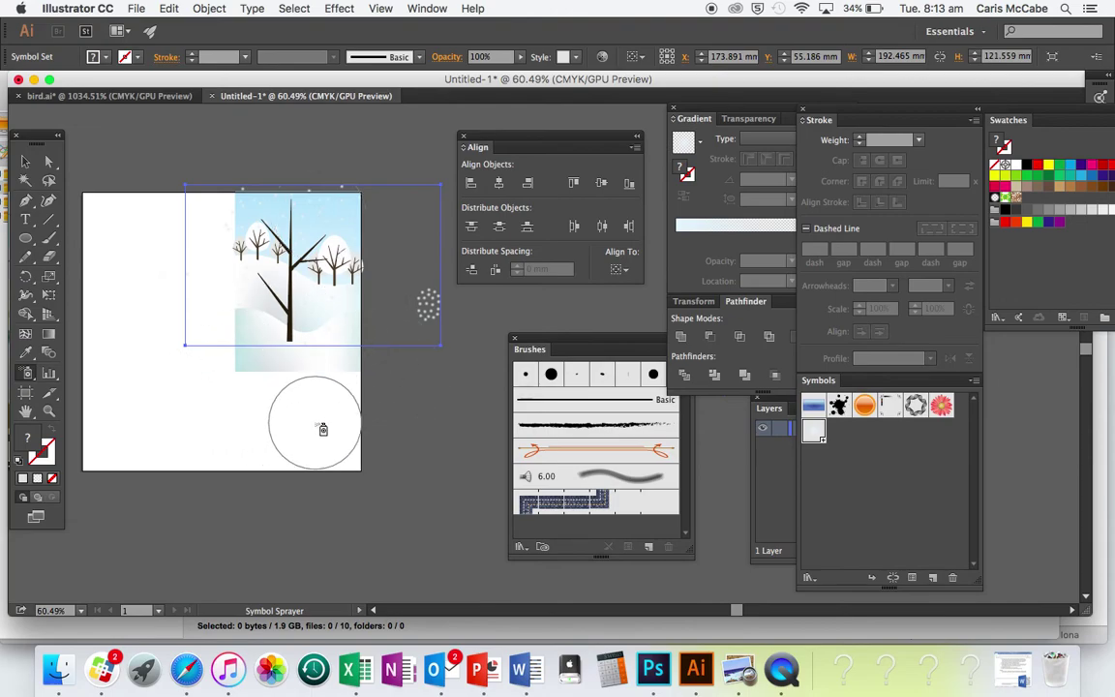
pyautogui.press('v')
pyautogui.click(398, 413)
pyautogui.scroll(5, 398, 414)
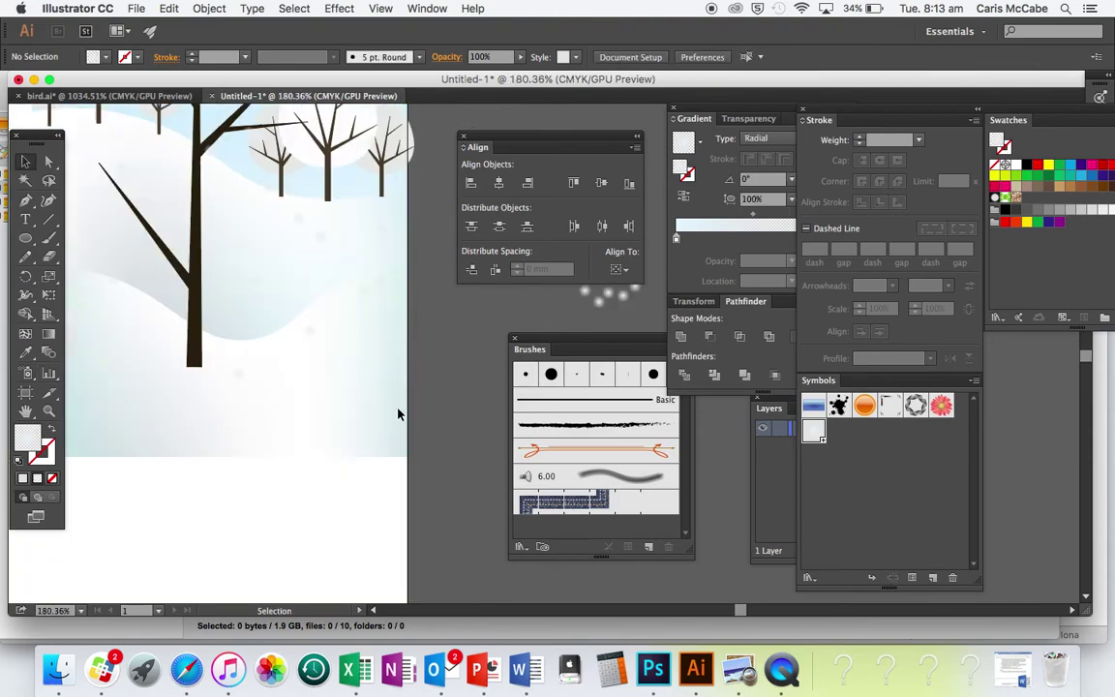
pyautogui.rightClick(398, 413)
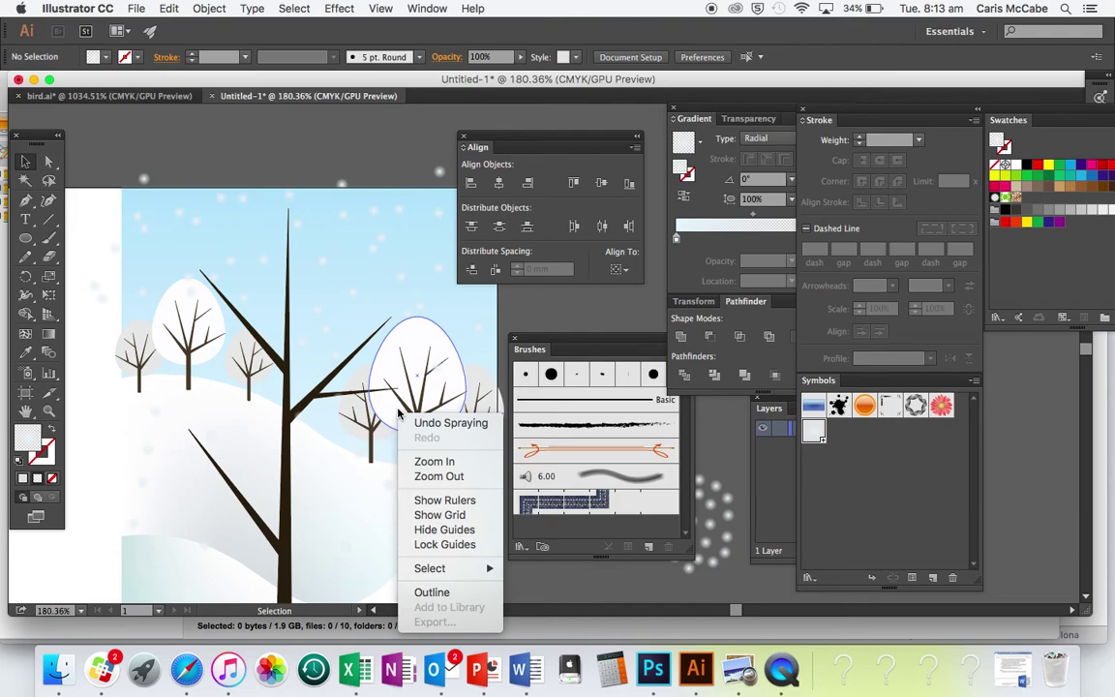
pyautogui.click(220, 122)
pyautogui.scroll(-3, 324, 219)
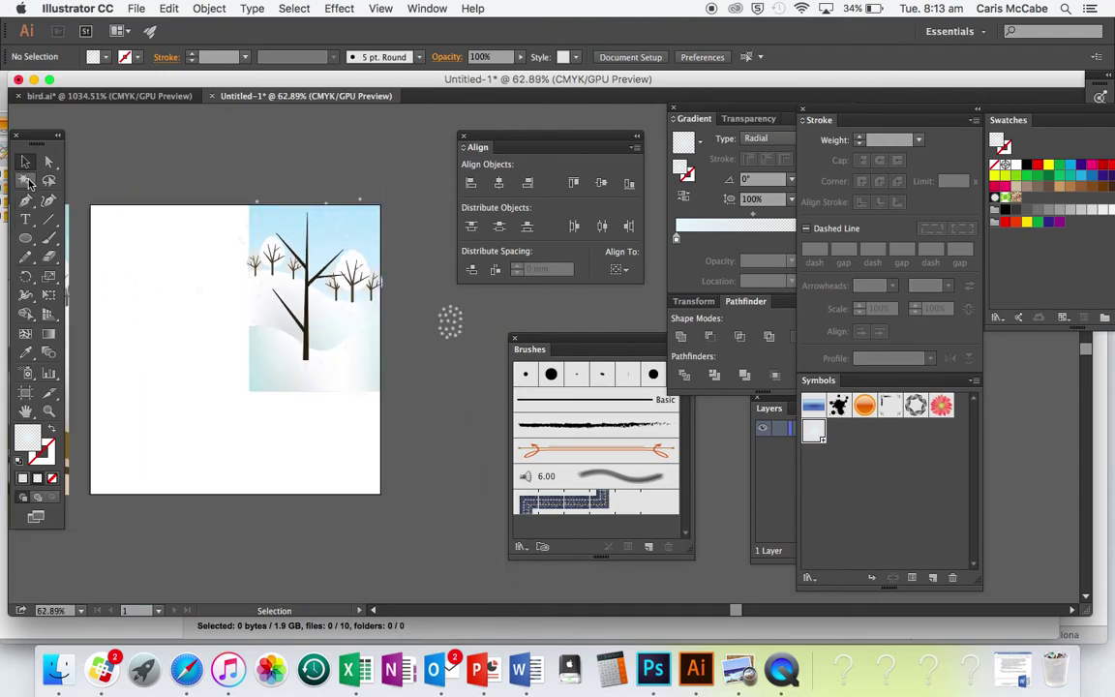
# Step: Select the whole snowy scene with its snowflakes and expand object and fill, with gradients expanded to 255 objects
pyautogui.moveTo(233, 201); pyautogui.dragTo(197, 160)
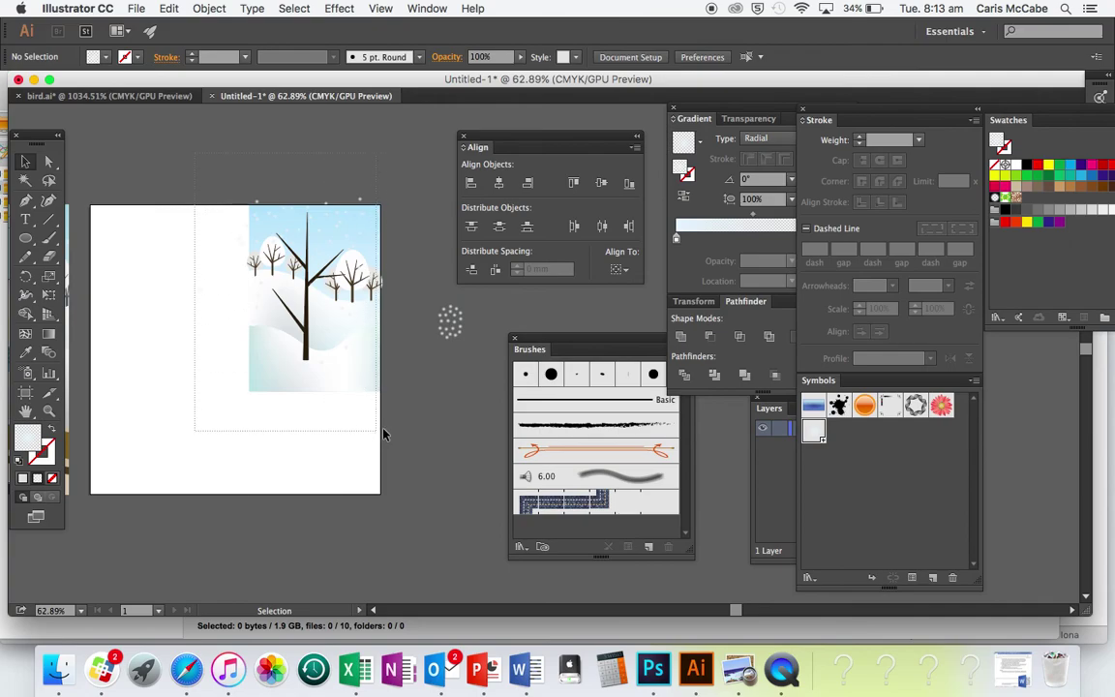
pyautogui.press('super+a')
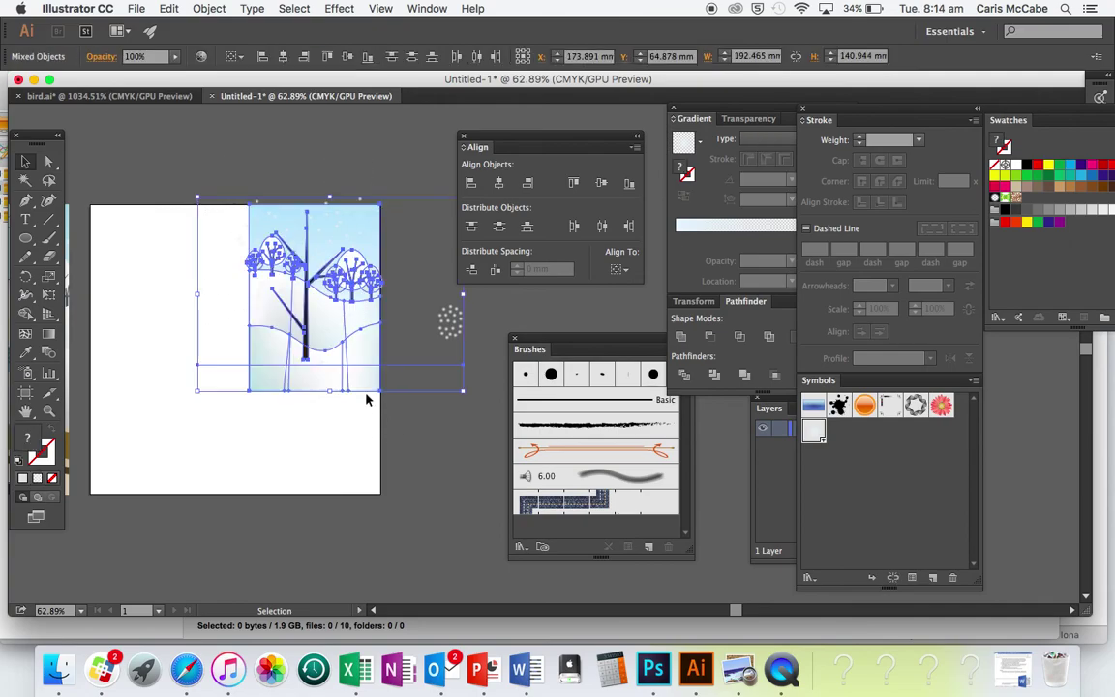
pyautogui.click(208, 8)
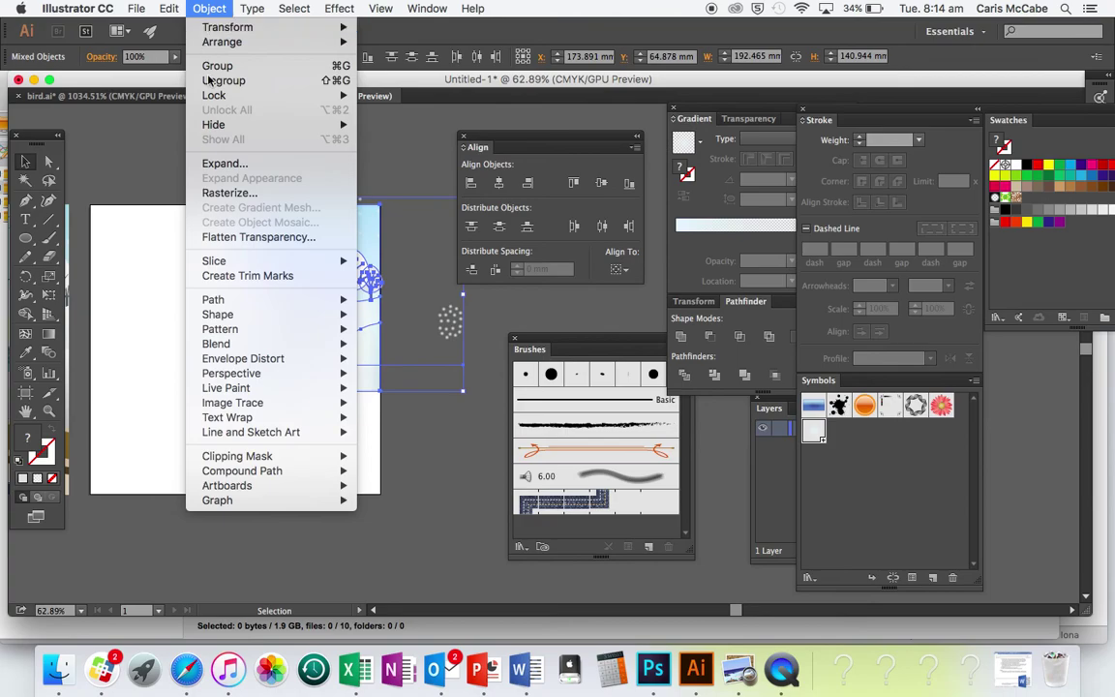
pyautogui.click(214, 160)
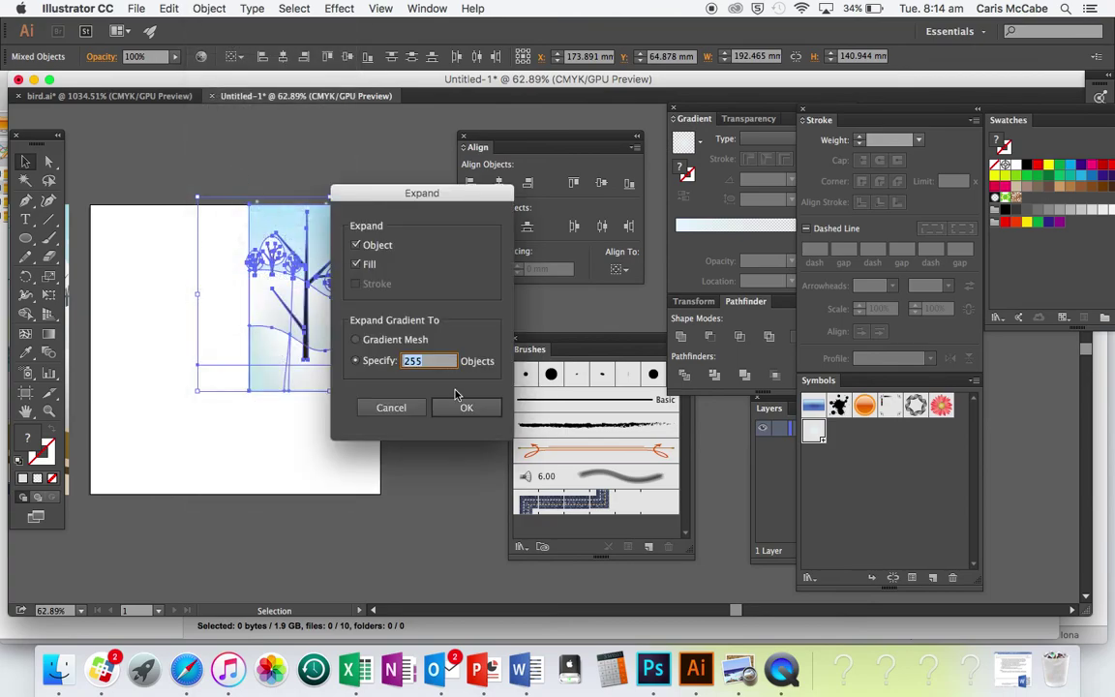
pyautogui.click(464, 407)
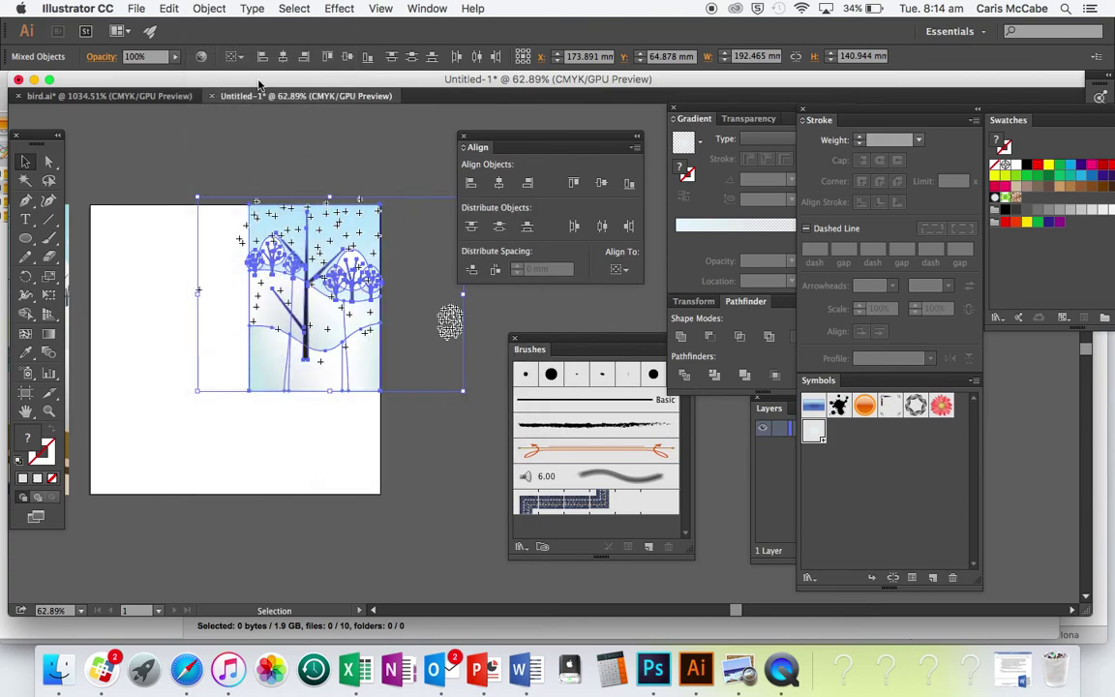
# Step: Expand the selected artwork a second time to convert the snowflake symbol instances into editable shapes, and deselect everything
pyautogui.click(208, 9)
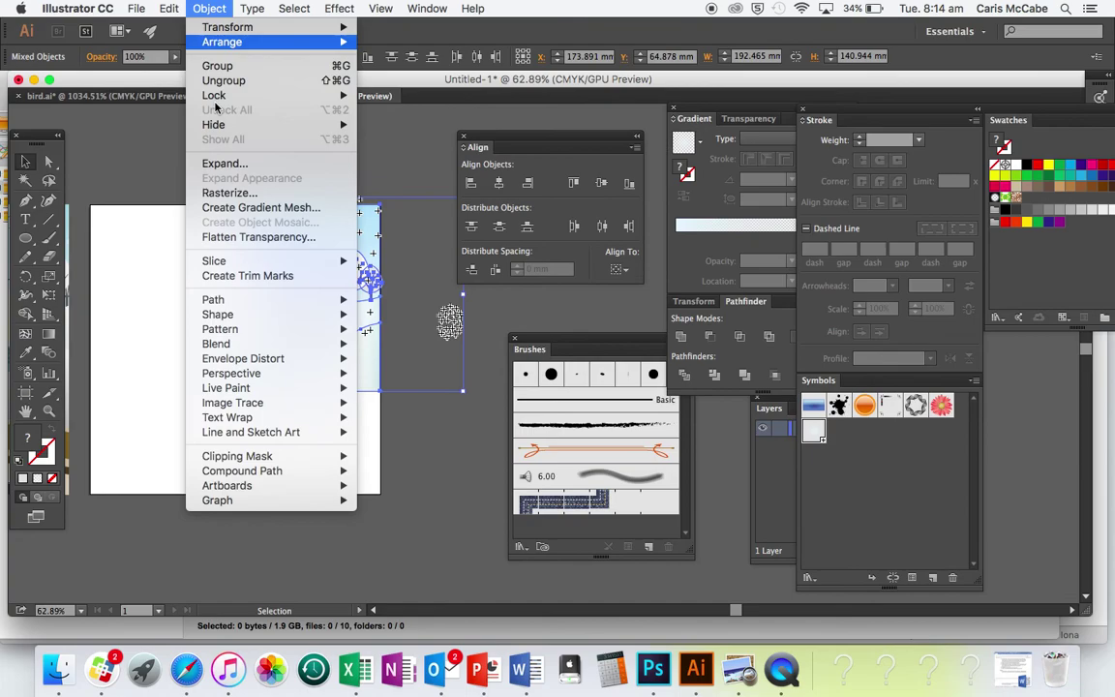
pyautogui.click(214, 161)
pyautogui.click(462, 410)
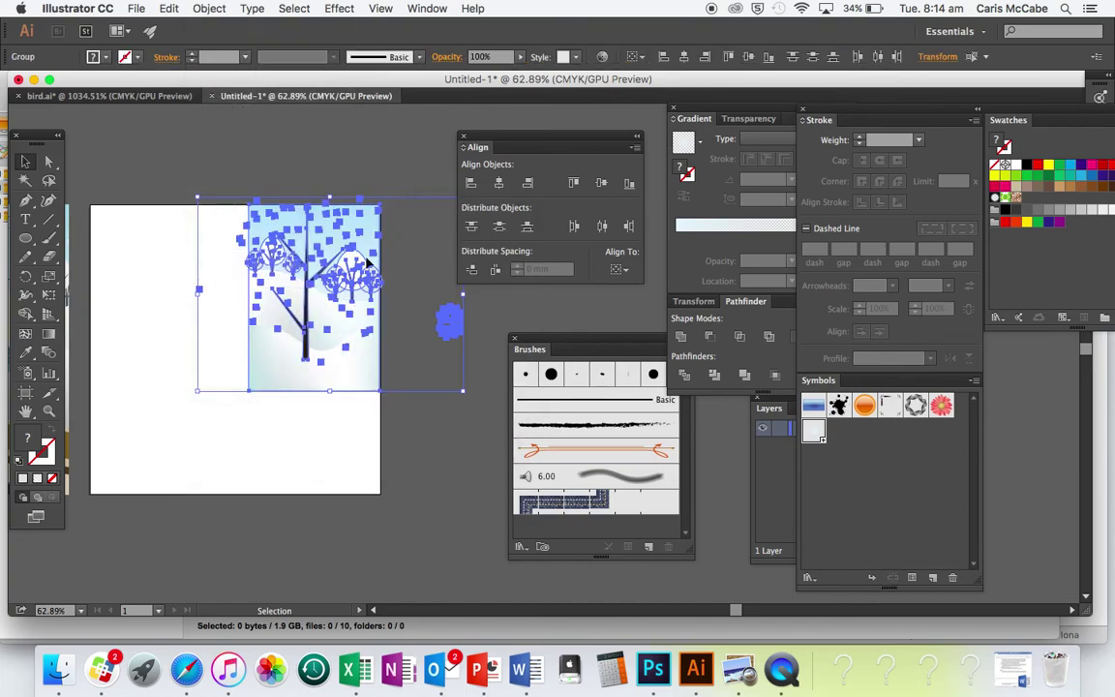
pyautogui.scroll(5, 360, 364)
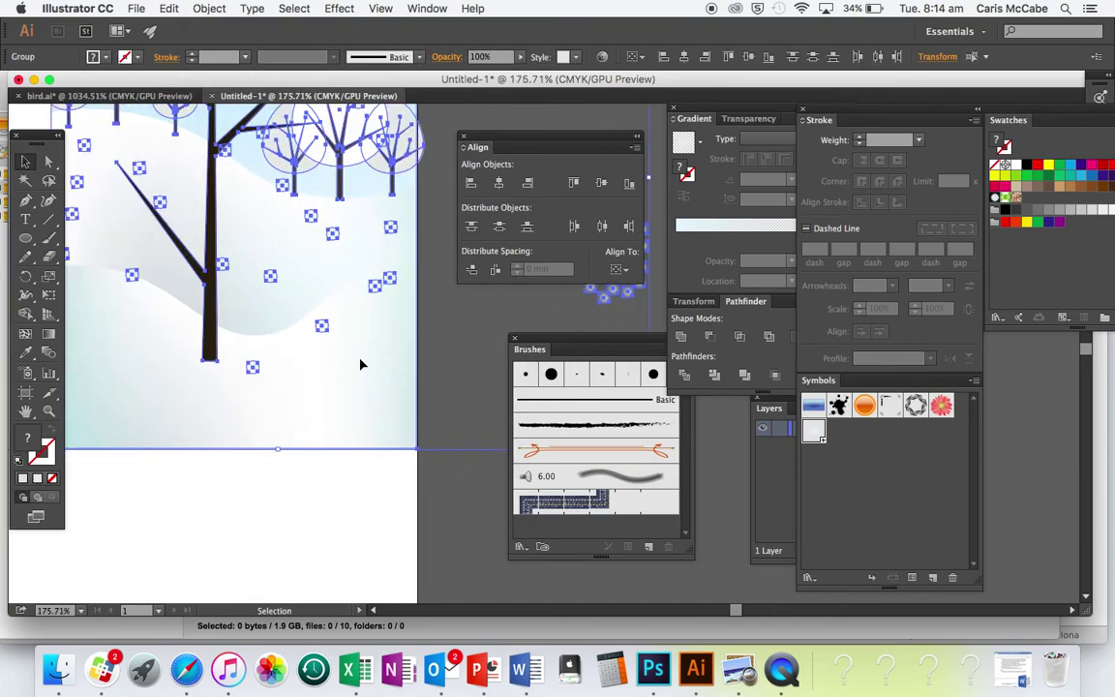
pyautogui.scroll(3, 360, 364)
pyautogui.hscroll(-2, 359, 364)
pyautogui.scroll(-4, 359, 365)
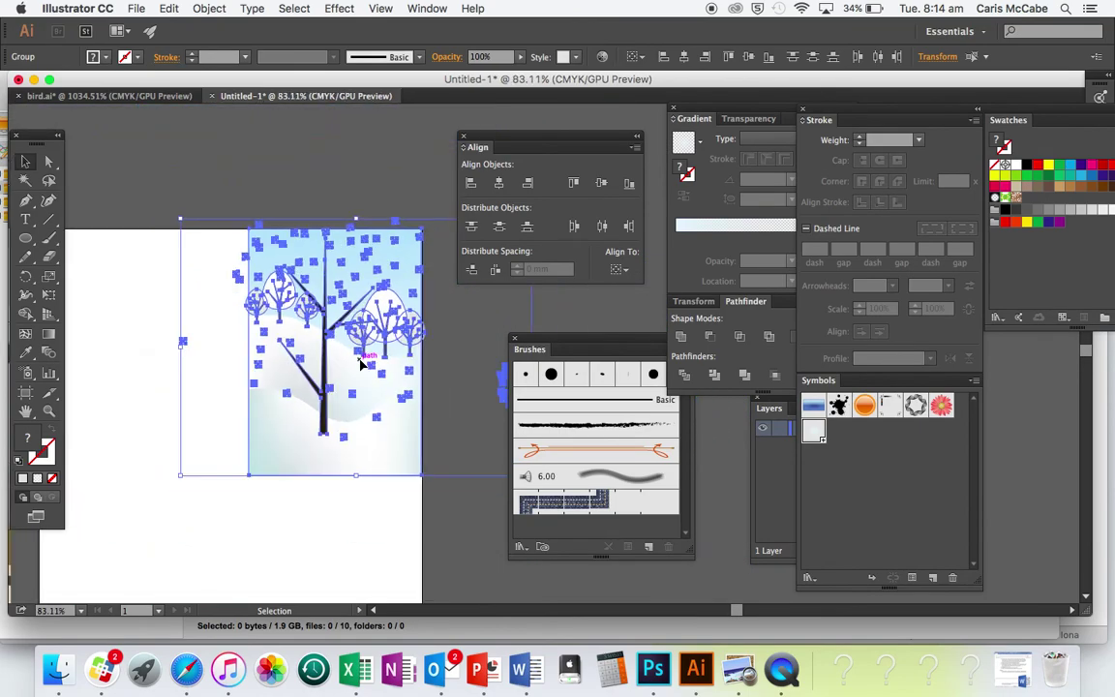
pyautogui.click(172, 171)
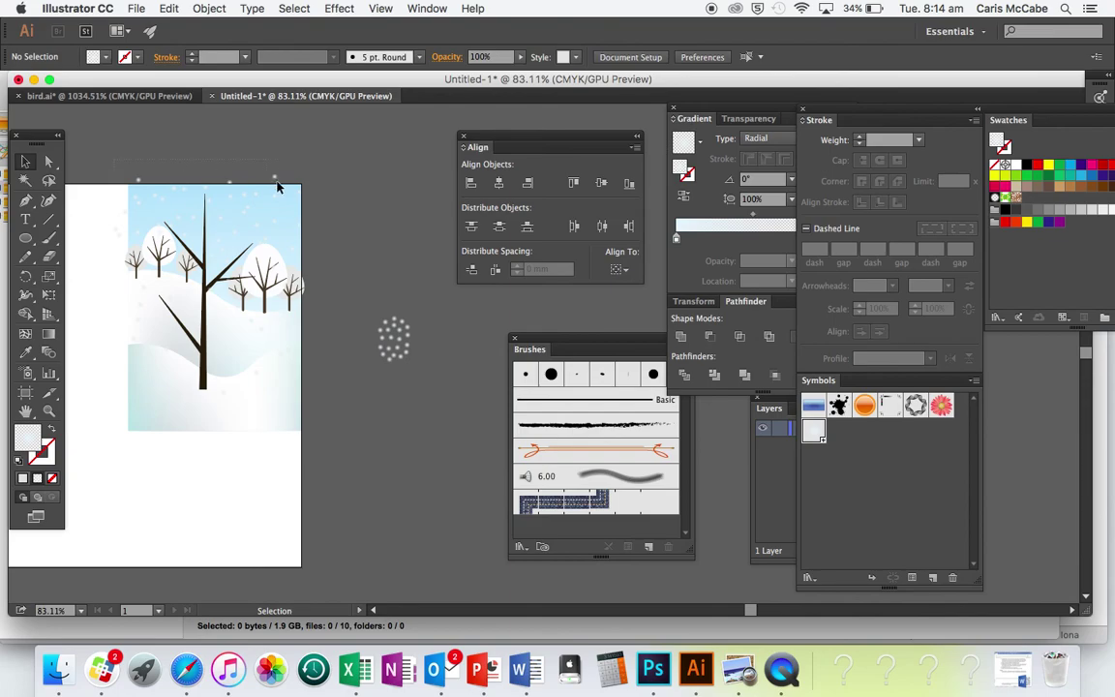
# Step: Select the grouped snowflakes and ungroup them into individual circles
pyautogui.moveTo(293, 188); pyautogui.dragTo(294, 189)
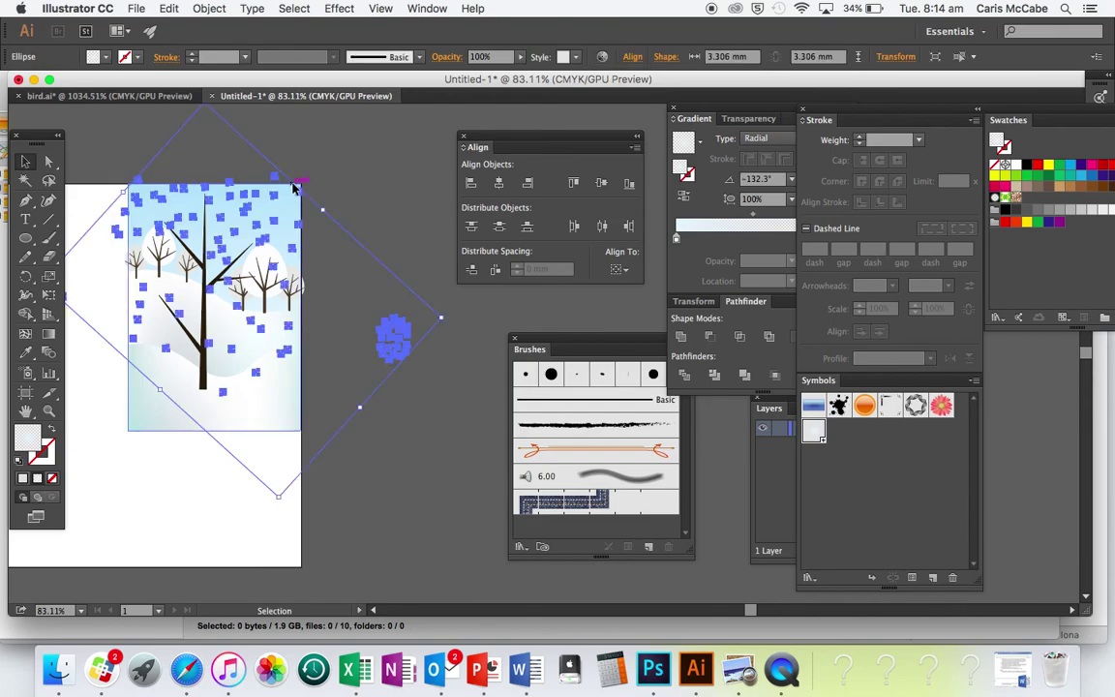
pyautogui.click(294, 186)
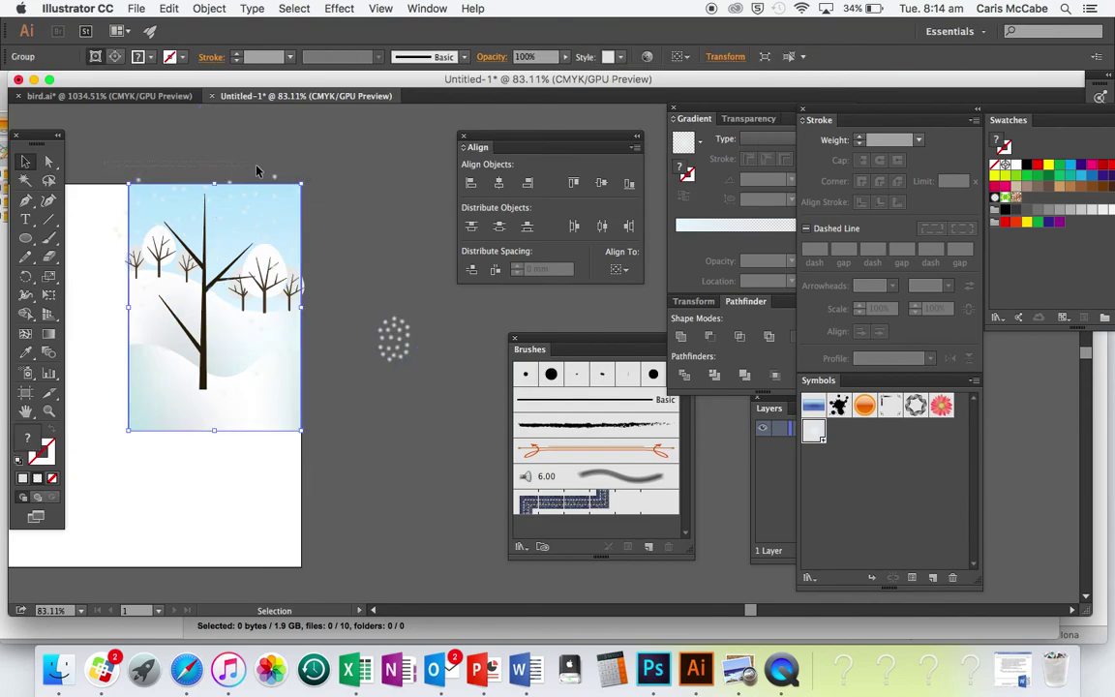
pyautogui.moveTo(315, 180); pyautogui.dragTo(319, 186)
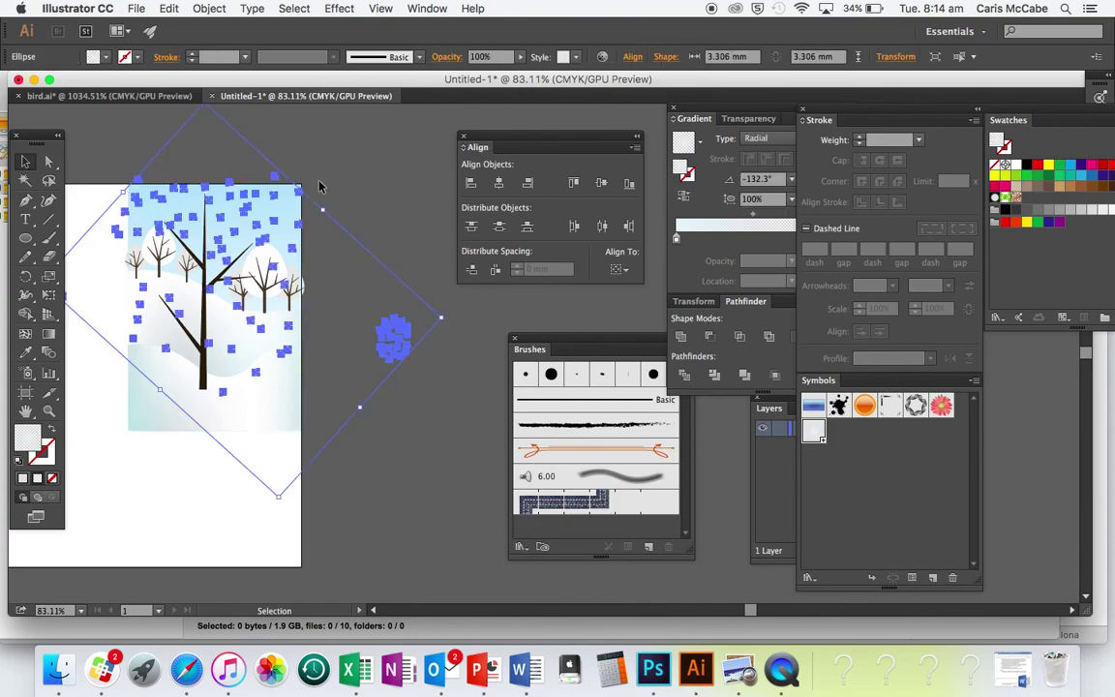
pyautogui.click(208, 8)
pyautogui.click(203, 79)
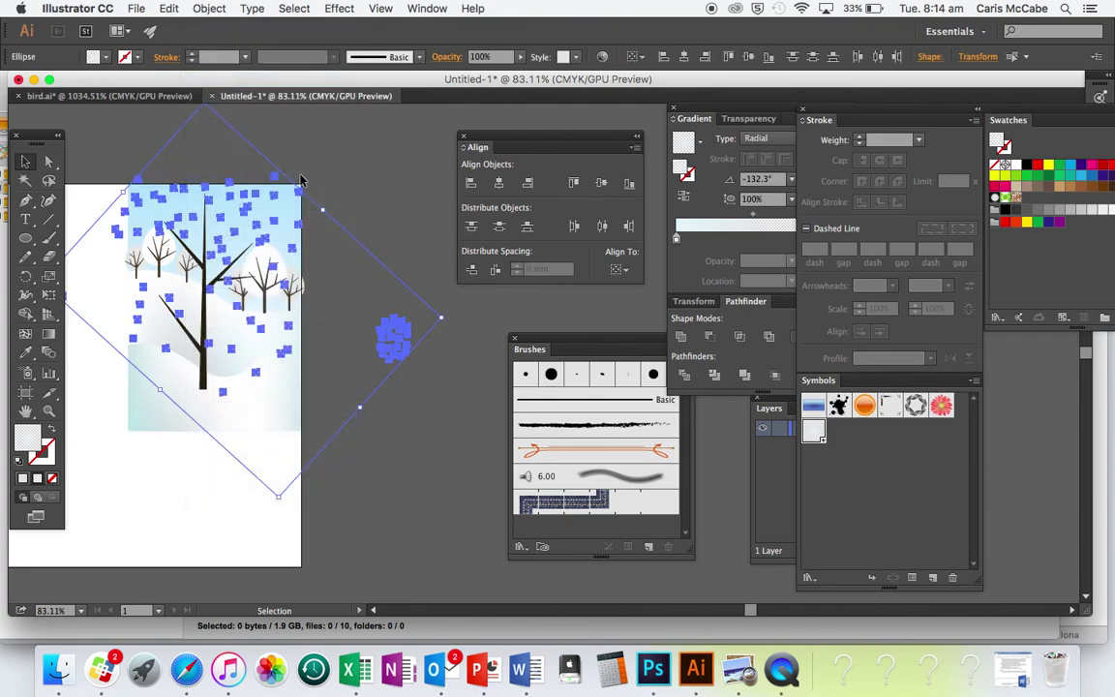
# Step: Delete the stray snowflakes that lie above the sky's upper edge and along the scene's left edge
pyautogui.click(235, 155)
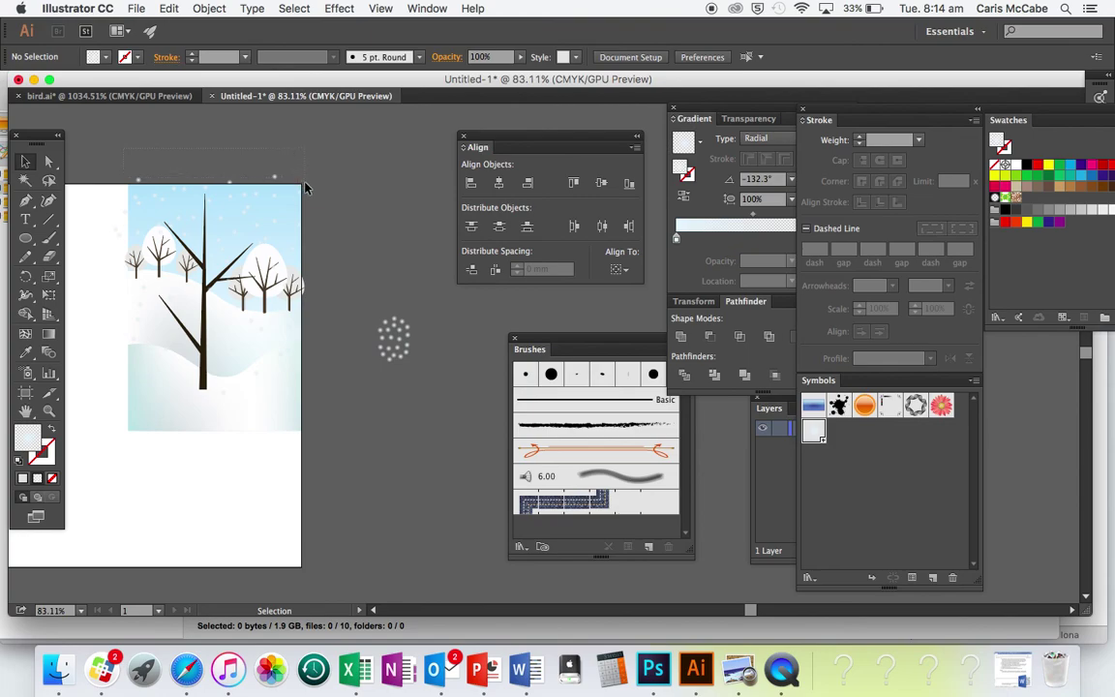
pyautogui.click(305, 186)
pyautogui.click(254, 126)
pyautogui.moveTo(111, 171); pyautogui.dragTo(125, 362)
pyautogui.moveTo(125, 420); pyautogui.dragTo(125, 420)
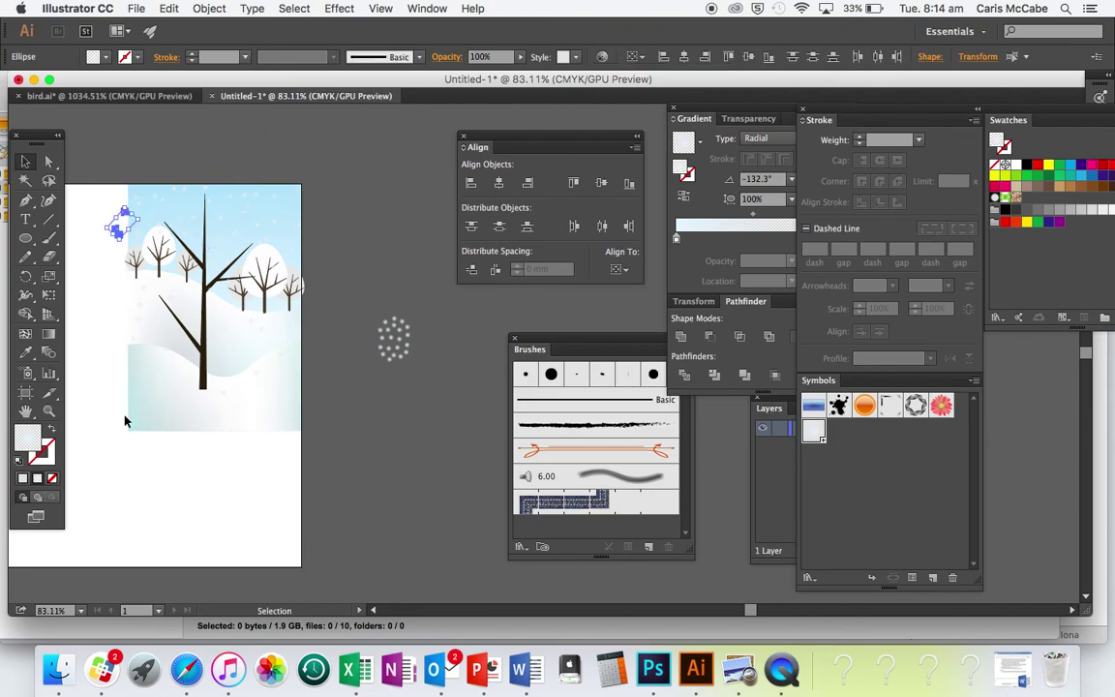
pyautogui.press('Delete')
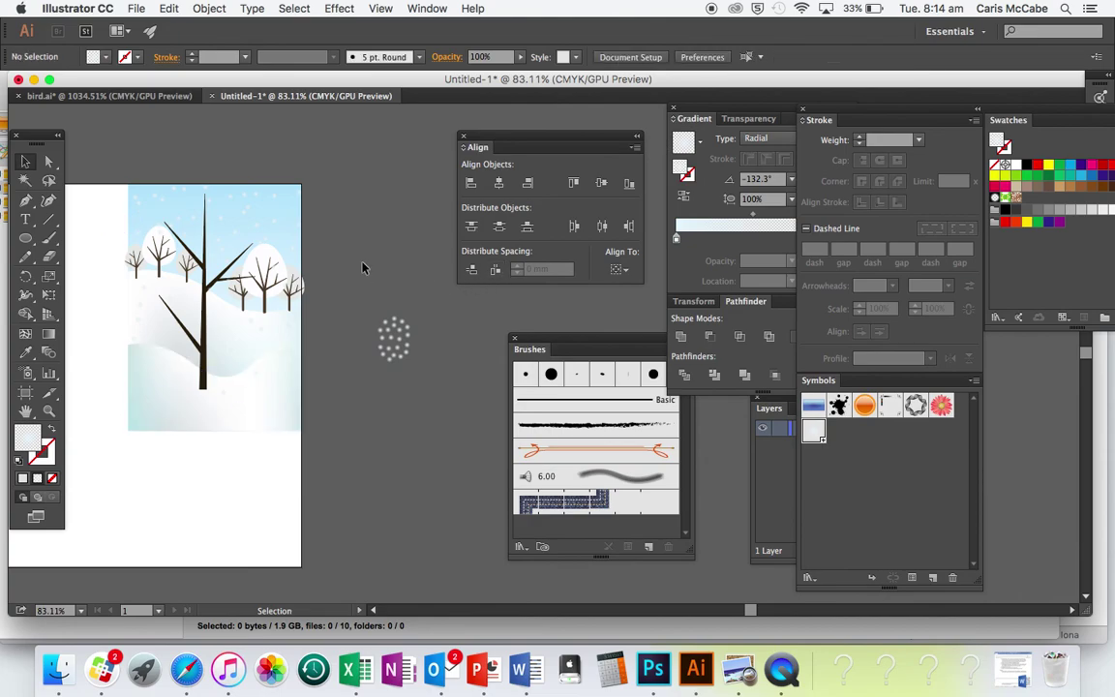
# Step: Examine the reference illustration of the girl at the window beside the snowy scene
pyautogui.scroll(5, 363, 266)
pyautogui.hscroll(-10, 363, 266)
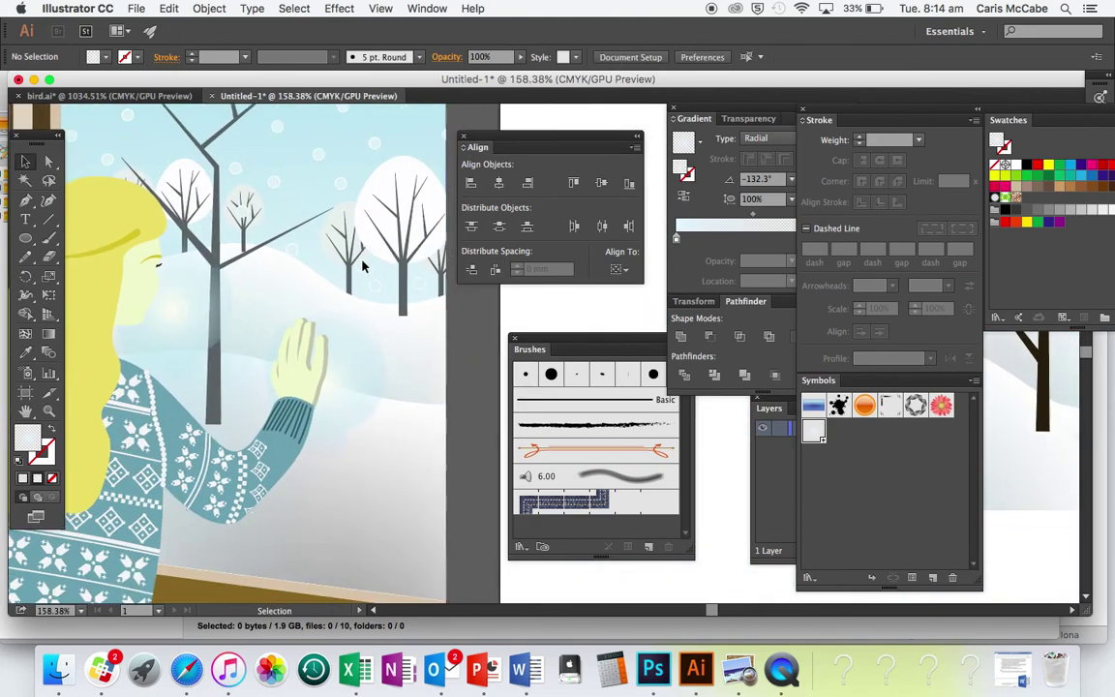
pyautogui.hscroll(-5, 363, 266)
pyautogui.scroll(-4, 363, 266)
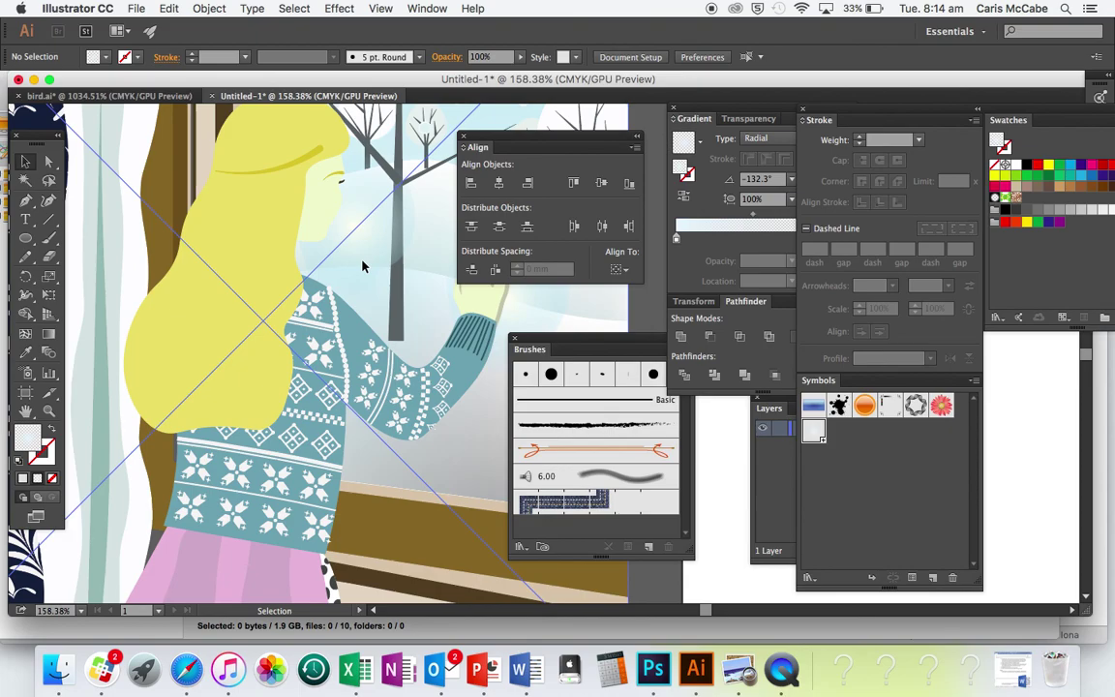